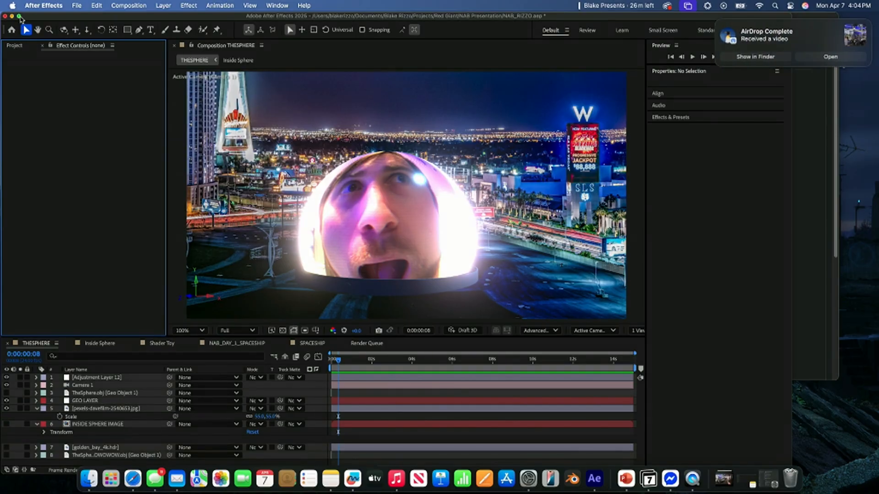
# - Enlarge the After Effects window to fill the whole screen
pyautogui.click(19, 17)
pyautogui.moveTo(19, 17)
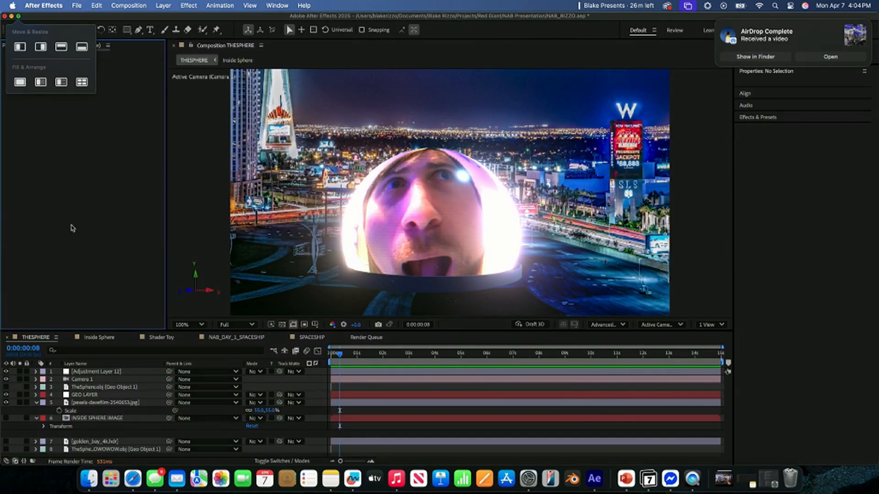
pyautogui.click(19, 17)
pyautogui.click(19, 17)
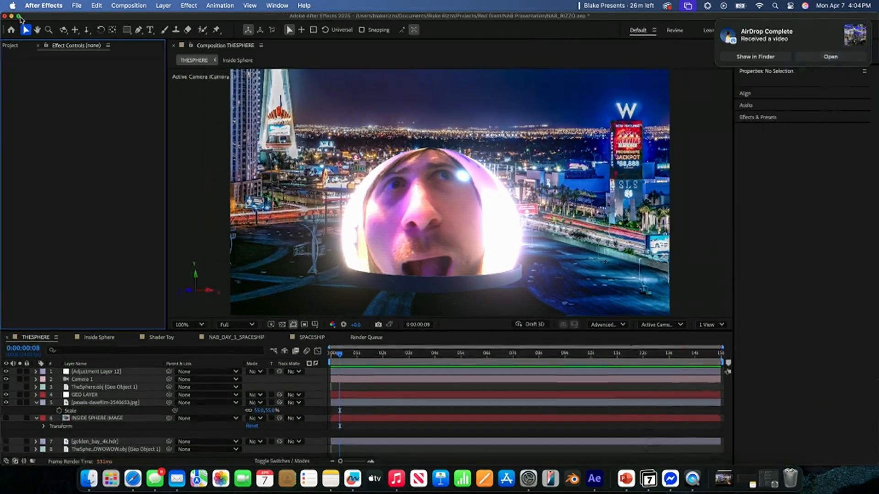
pyautogui.moveTo(20, 19)
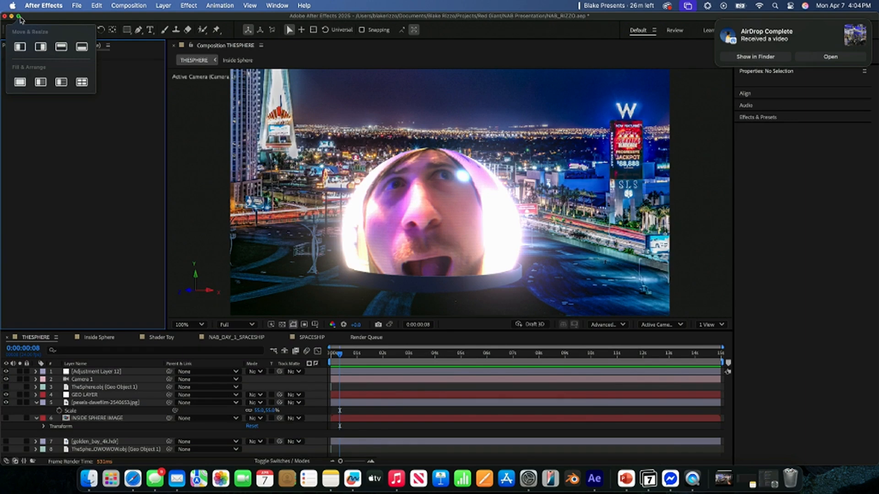
# - Open the INSIDE SPHERE IMAGE precomposition and place the IMG_2354.MOV layer beneath Adjustment Layer 11
pyautogui.click(108, 419)
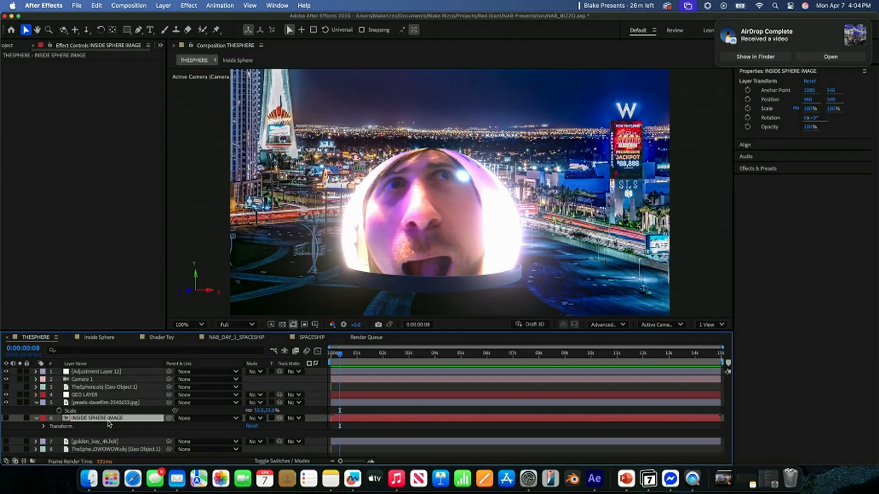
pyautogui.doubleClick(108, 420)
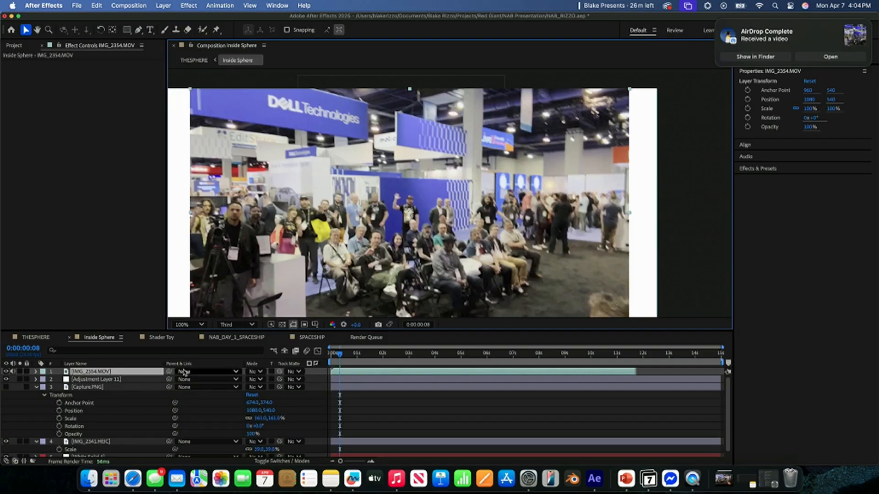
pyautogui.moveTo(124, 371); pyautogui.dragTo(124, 382)
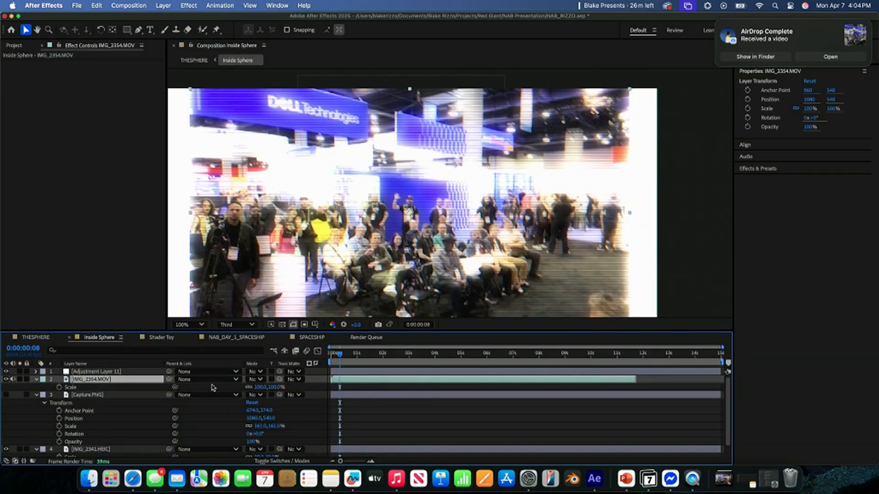
# - Scale the IMG_2354.MOV layer to 120%, play it back and check it on the sphere in the THESPHERE composition
pyautogui.moveTo(277, 387); pyautogui.dragTo(290, 386)
pyautogui.press('space')
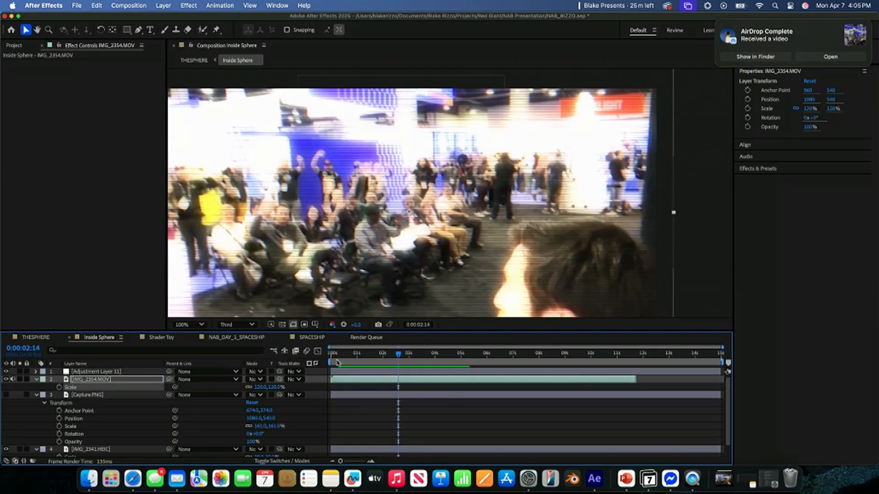
pyautogui.click(194, 60)
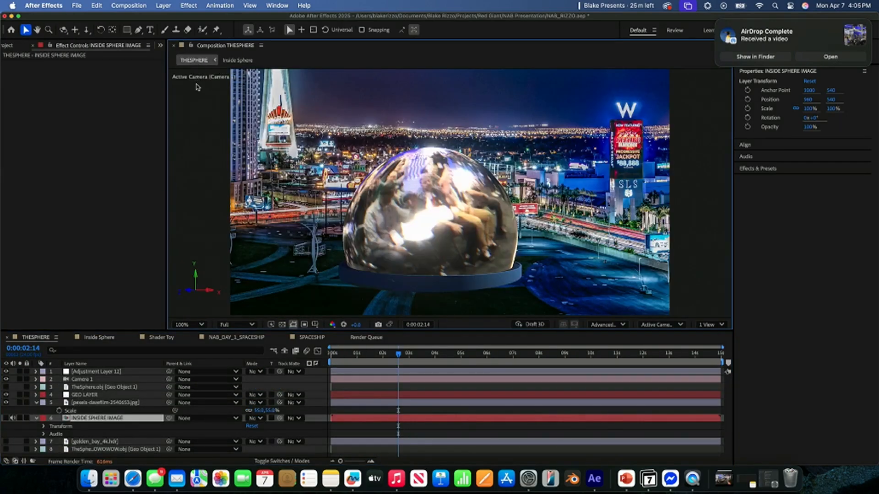
# - In the Inside Sphere composition, scale the IMG_2354.MOV layer to 87% and move it to about 1118, 462
pyautogui.click(238, 60)
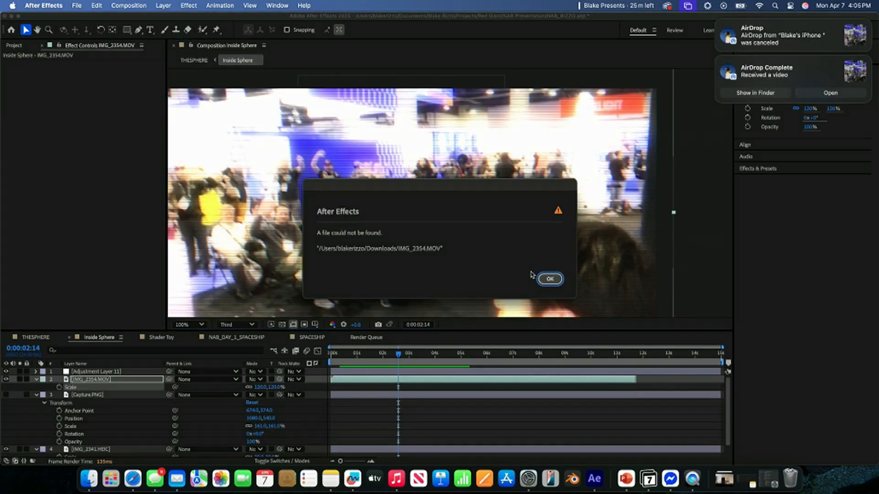
pyautogui.click(550, 278)
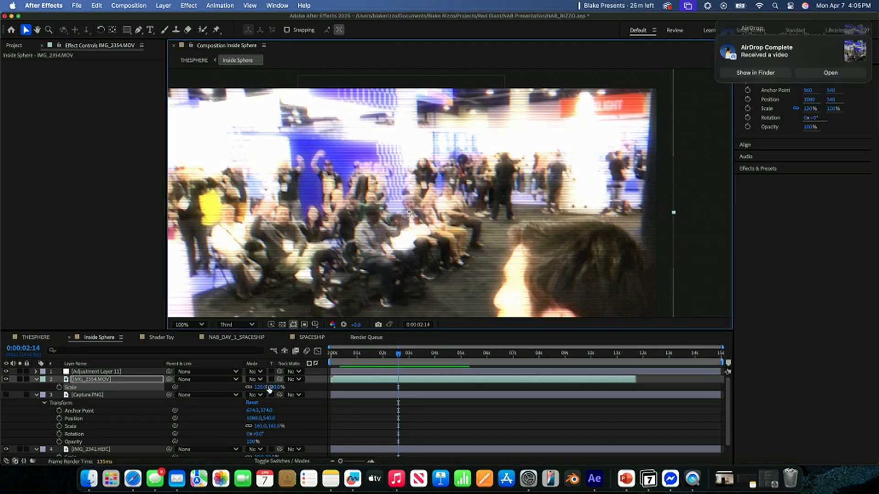
pyautogui.moveTo(276, 388); pyautogui.dragTo(261, 387)
pyautogui.click(437, 227)
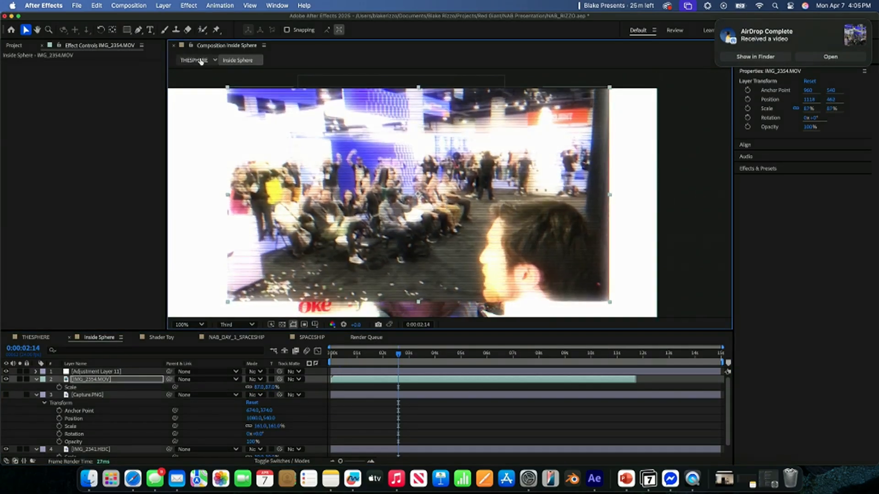
# - Preview the THESPHERE composition from its first frame and set the viewer resolution to Half
pyautogui.click(195, 60)
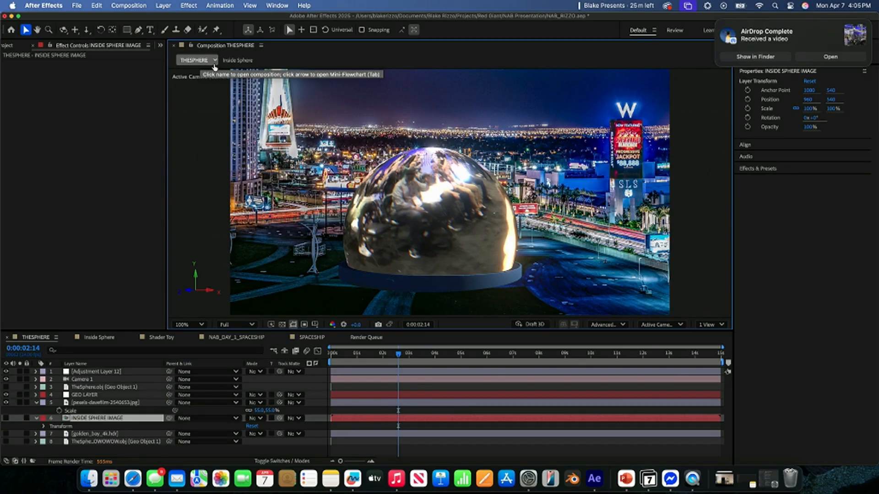
pyautogui.moveTo(392, 354); pyautogui.dragTo(283, 355)
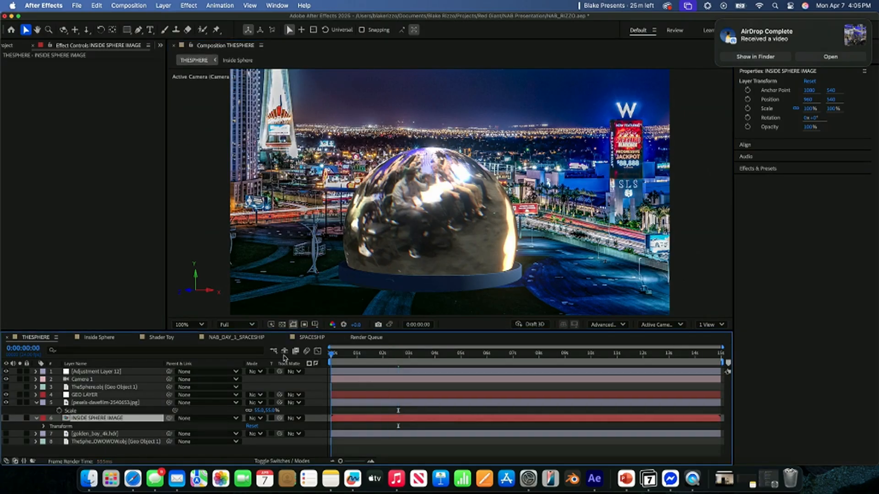
pyautogui.press('space')
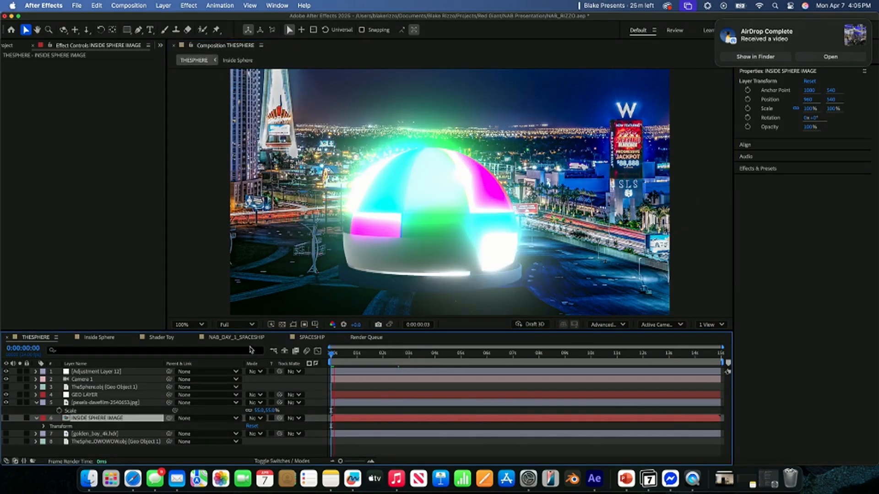
pyautogui.press('space')
pyautogui.click(241, 326)
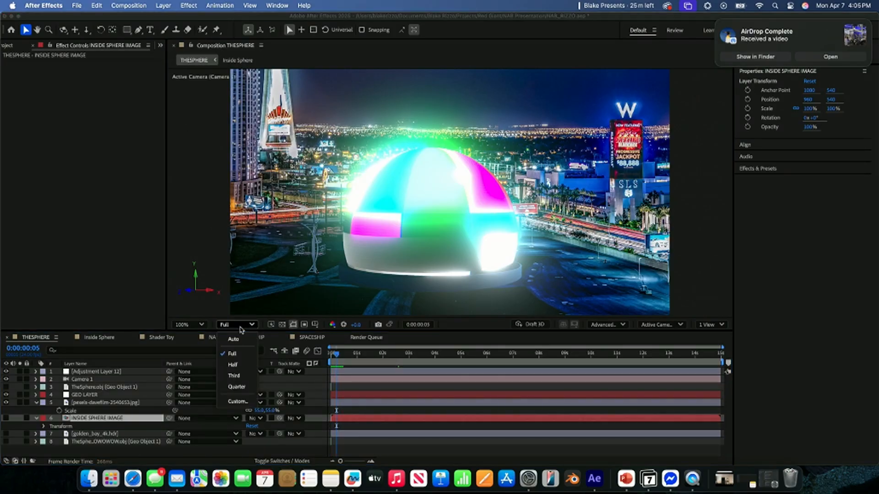
pyautogui.click(237, 365)
# - Try twice to reload the missing IMG_2354.MOV footage in the project
pyautogui.click(101, 338)
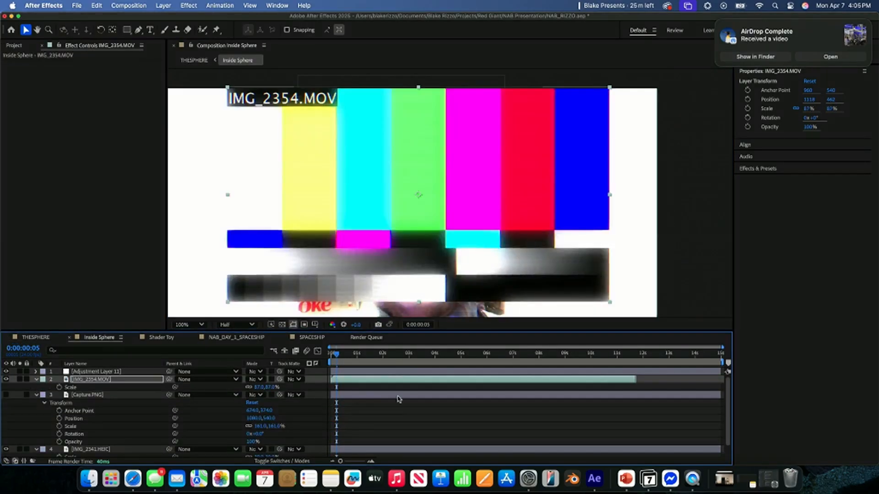
pyautogui.click(9, 46)
pyautogui.rightClick(34, 227)
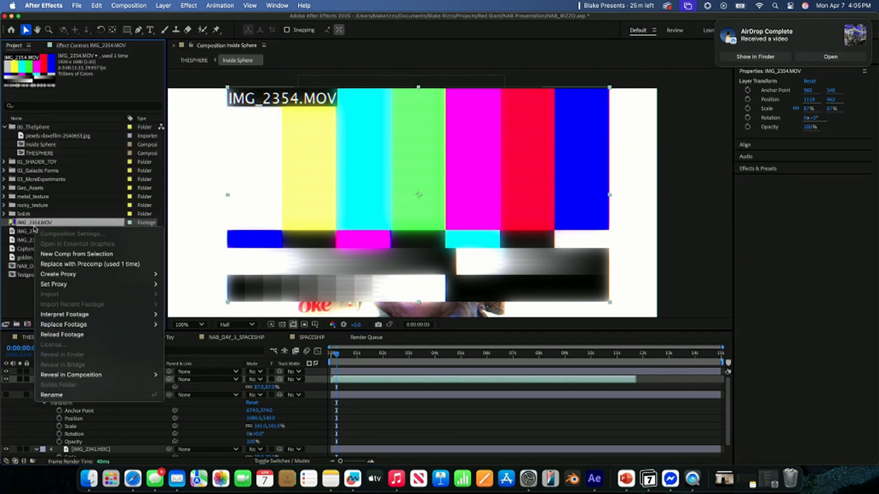
pyautogui.click(90, 334)
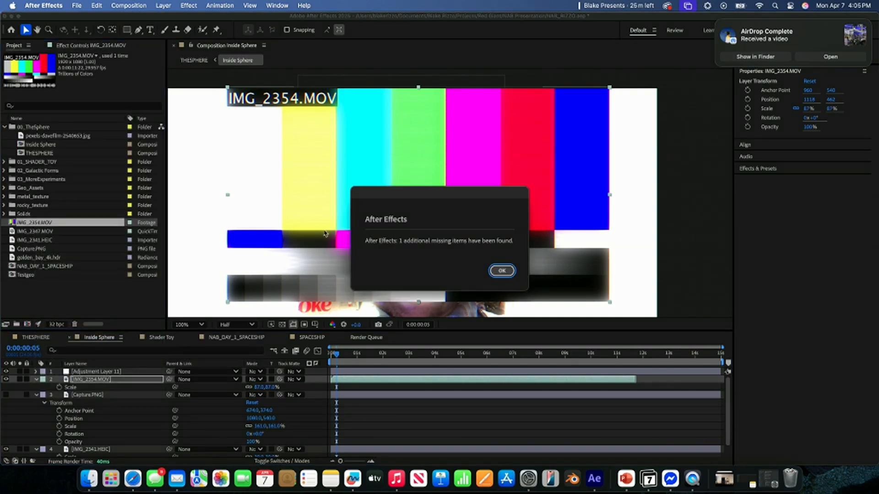
pyautogui.click(512, 271)
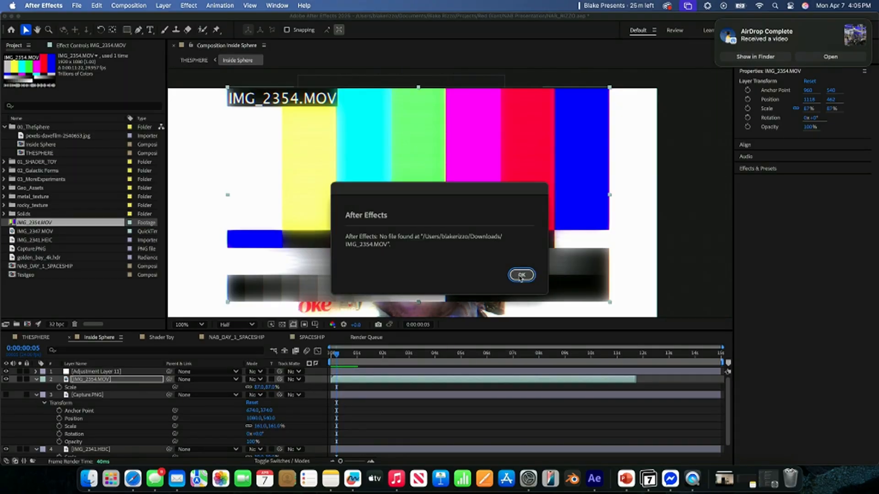
pyautogui.click(522, 275)
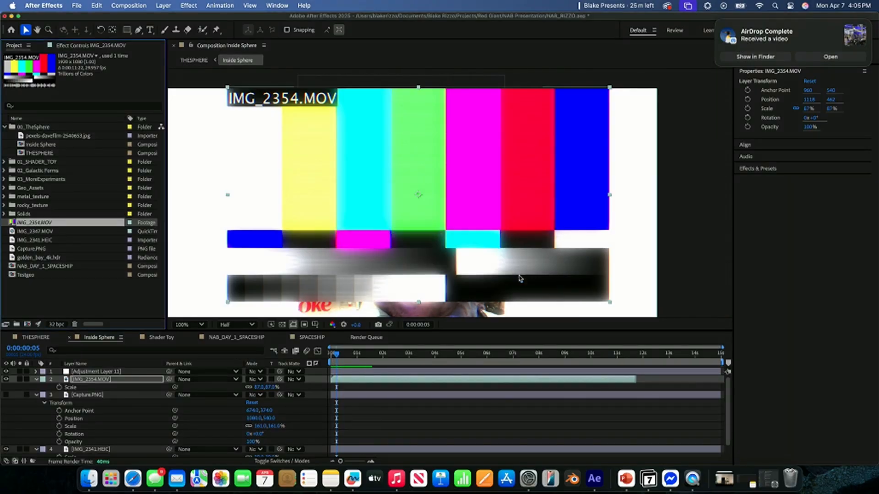
pyautogui.rightClick(48, 224)
pyautogui.click(92, 332)
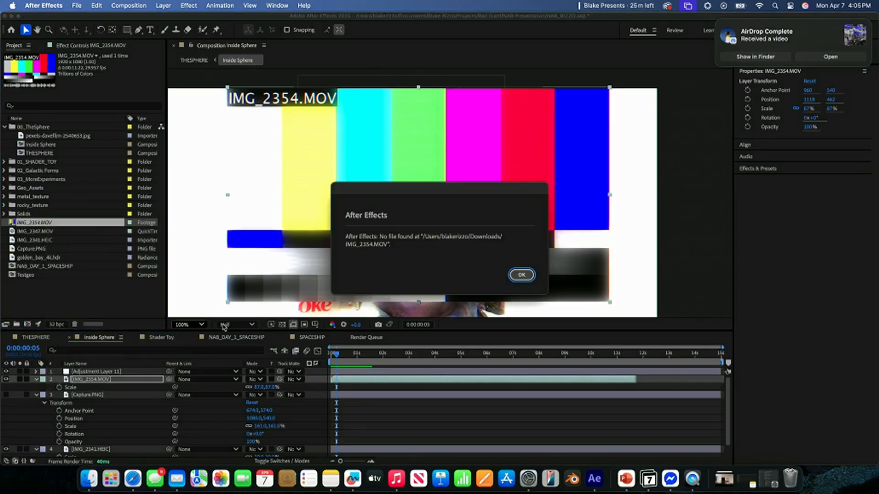
pyautogui.click(513, 280)
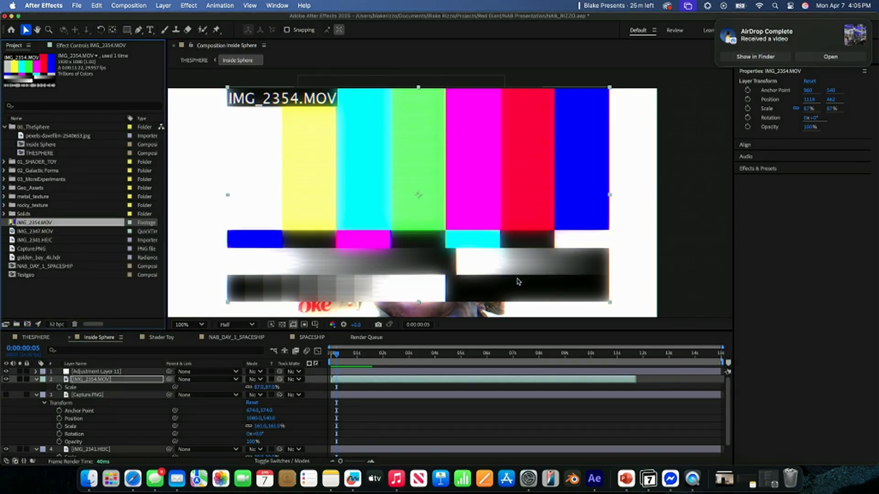
# - Add IMG_2347.MOV from the Downloads folder to the Inside Sphere composition and delete its layer again
pyautogui.click(728, 487)
pyautogui.moveTo(724, 442); pyautogui.dragTo(133, 382)
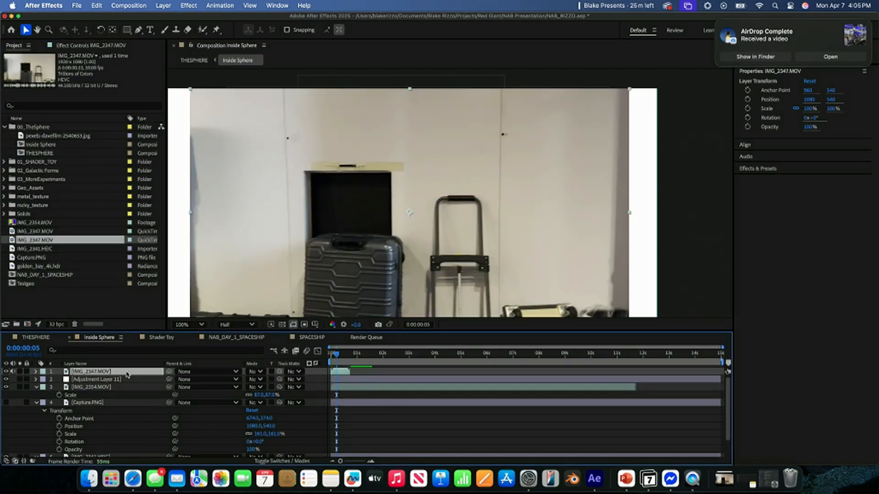
pyautogui.press('Delete')
# - Check the recent downloads for the video and delete the IMG_2354.MOV layer from the Inside Sphere composition
pyautogui.click(730, 483)
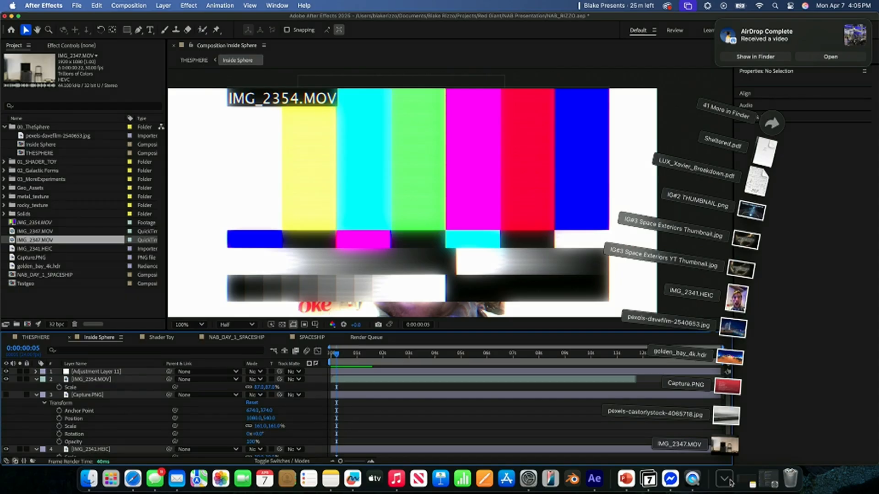
pyautogui.click(725, 479)
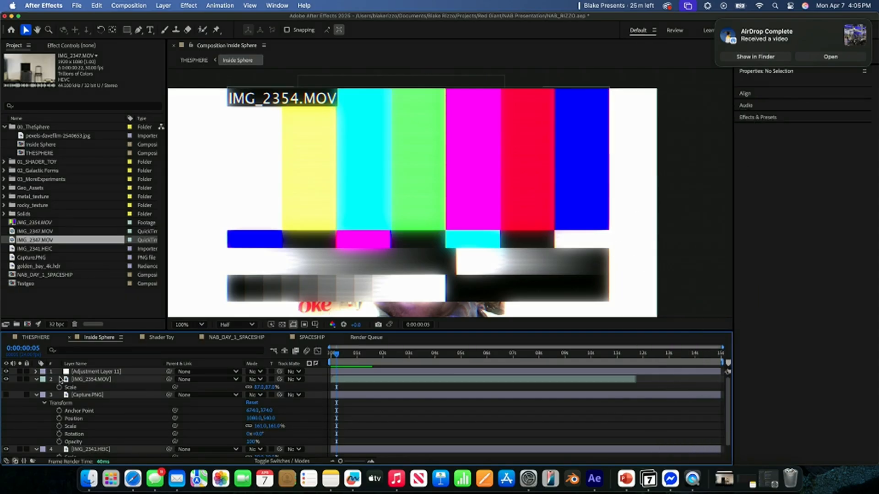
pyautogui.click(75, 380)
pyautogui.press('Delete')
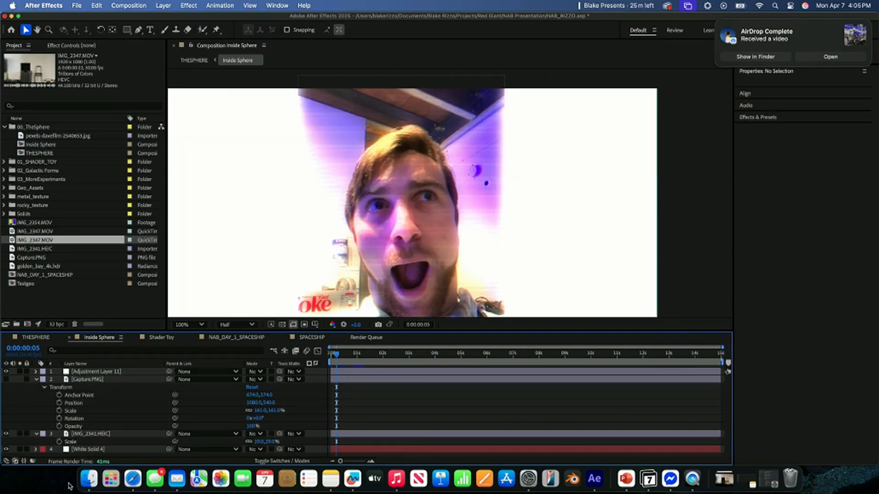
# - Switch to Finder and look through the Documents and Desktop folders for the missing video, returning to After Effects
pyautogui.click(86, 483)
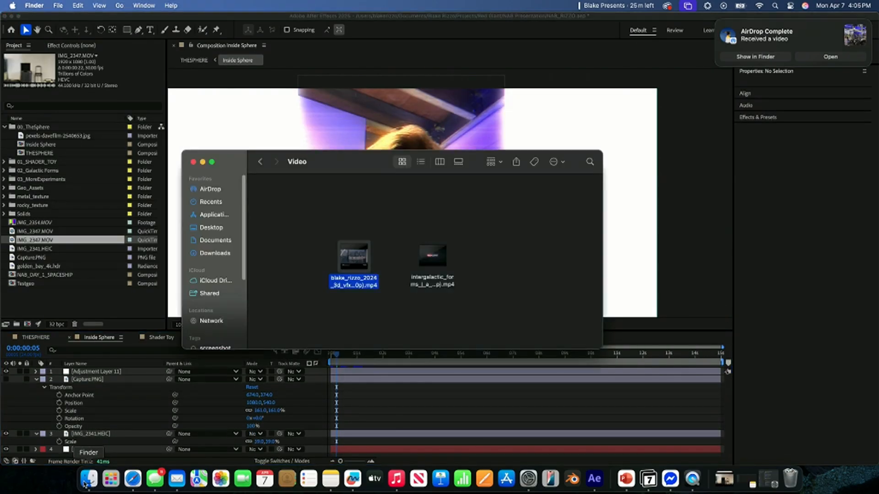
pyautogui.click(206, 239)
pyautogui.click(208, 227)
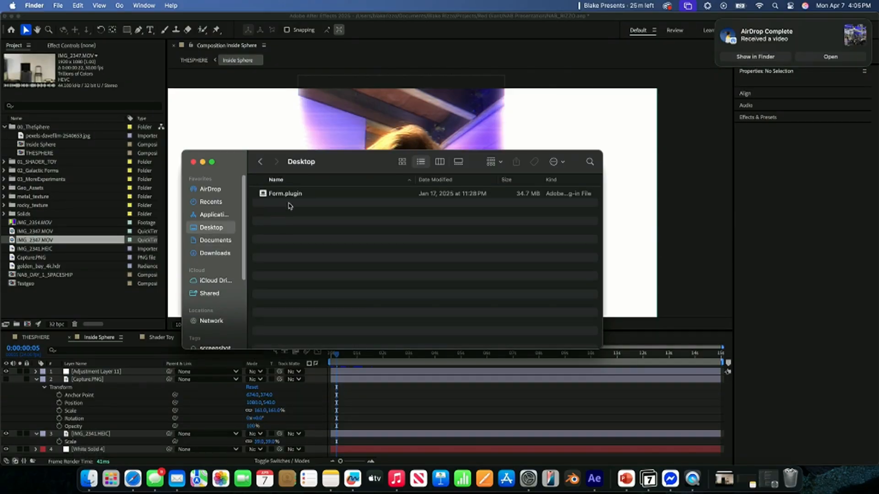
pyautogui.click(379, 384)
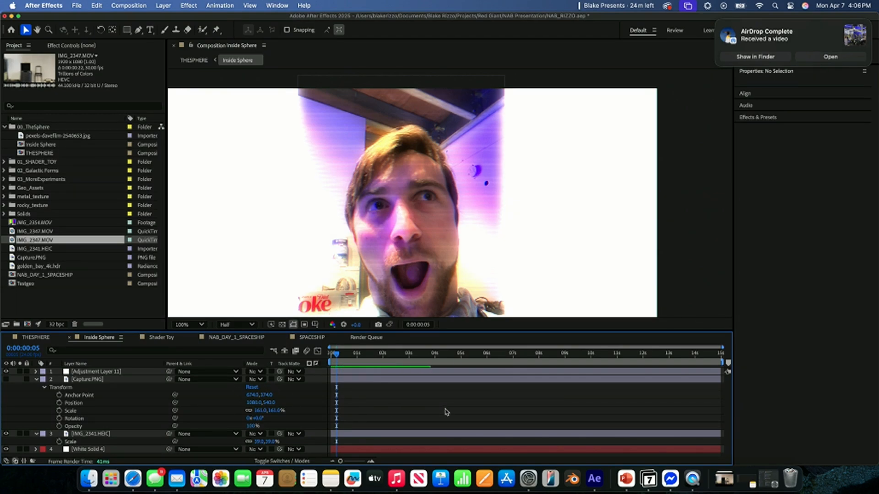
# - Return to the THESPHERE composition in After Effects
pyautogui.click(193, 61)
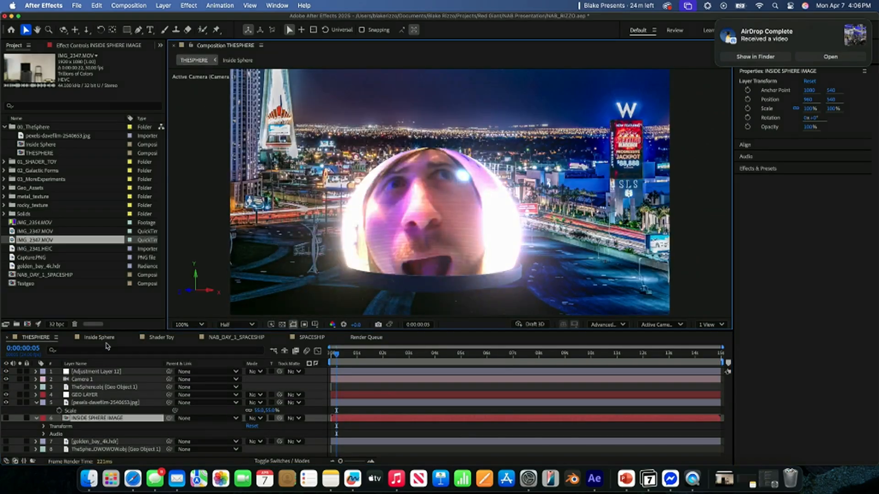
pyautogui.click(133, 478)
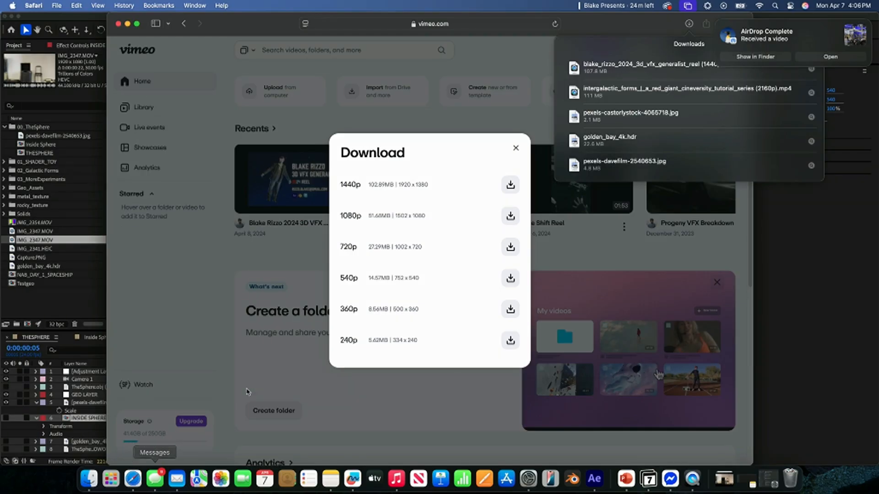
pyautogui.click(840, 295)
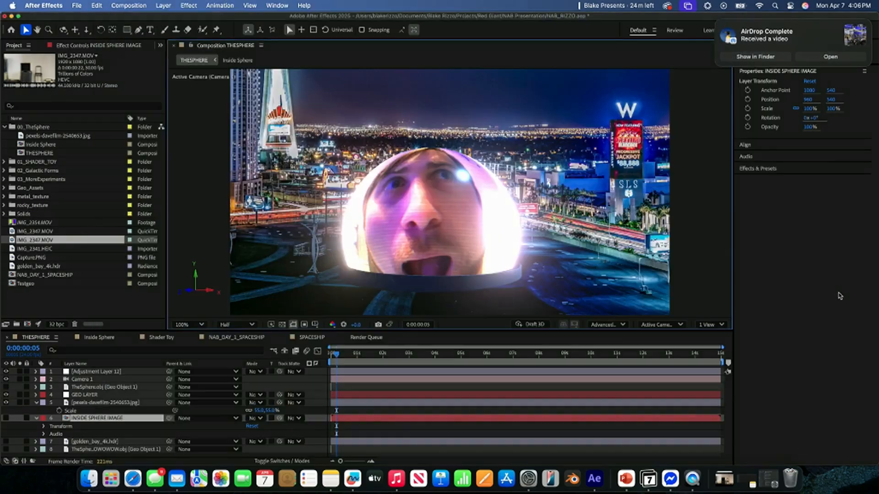
# - Switch to PowerPoint and start the slide show from slide 7, "BUT SERIOUSLY!"
pyautogui.click(627, 480)
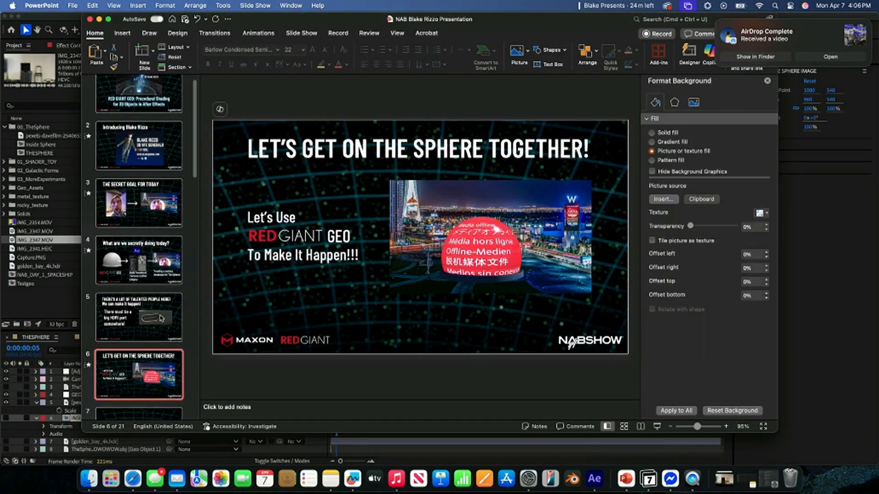
pyautogui.scroll(-2, 161, 319)
pyautogui.click(156, 372)
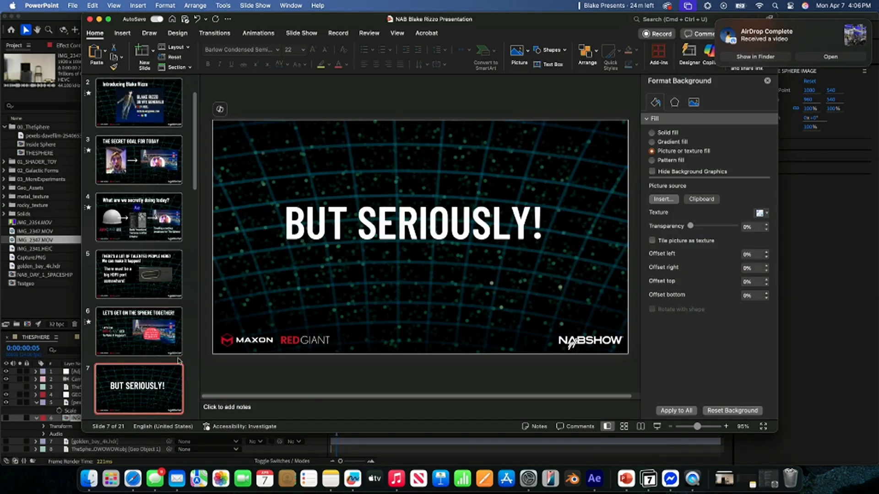
pyautogui.click(658, 426)
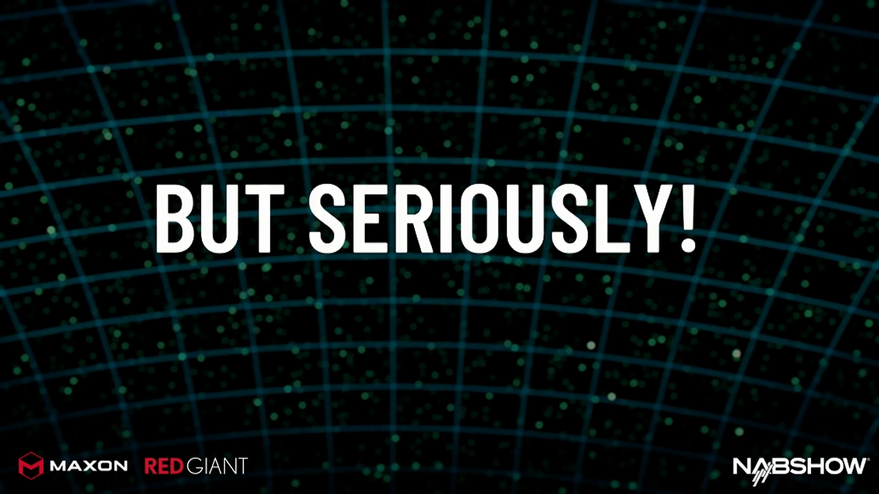
# - Advance the slide show to slide 8 and browse in Finder from Documents through Projects and Red Giant to NAB Presentation's image_assets folder
pyautogui.press('Right')
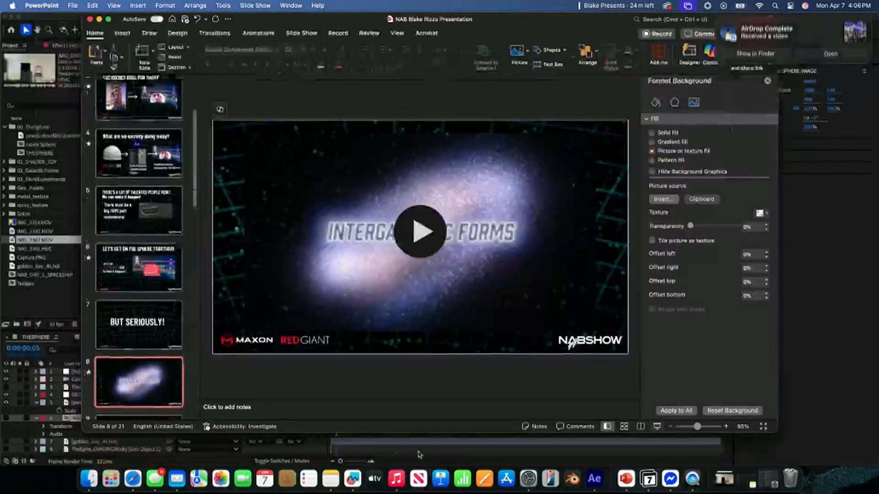
pyautogui.click(89, 479)
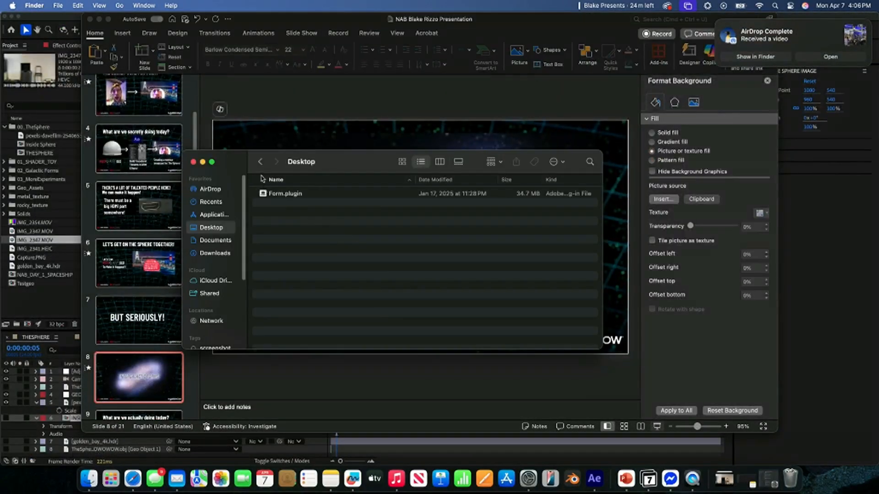
pyautogui.click(259, 162)
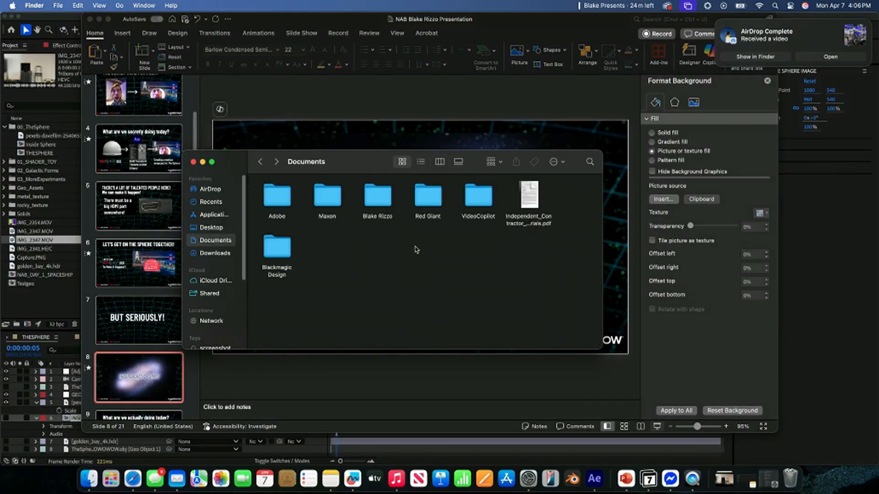
pyautogui.moveTo(238, 163); pyautogui.dragTo(190, 175)
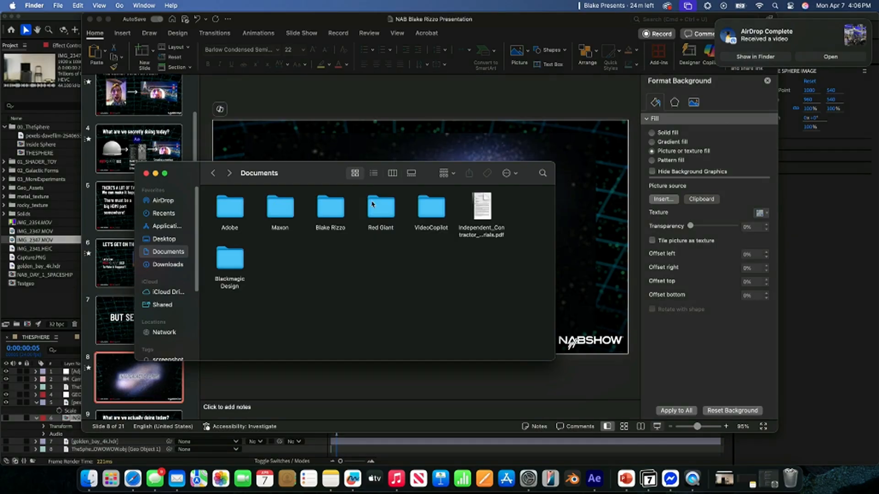
pyautogui.doubleClick(341, 206)
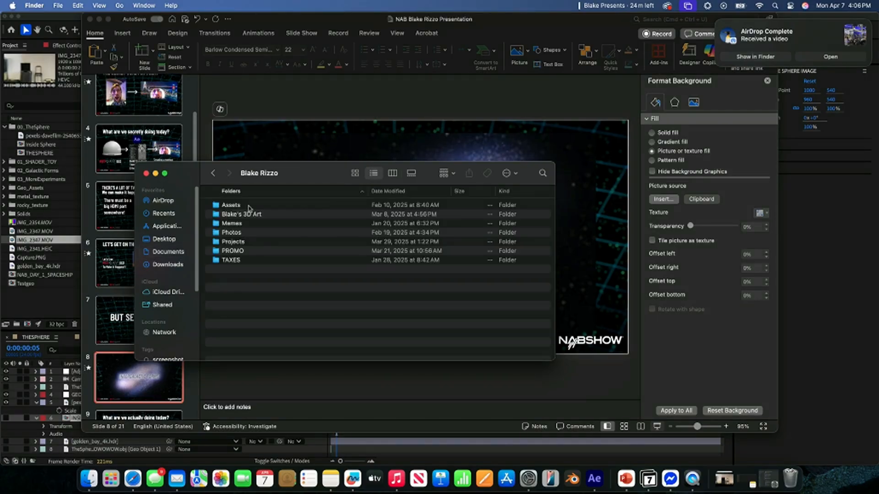
pyautogui.doubleClick(244, 243)
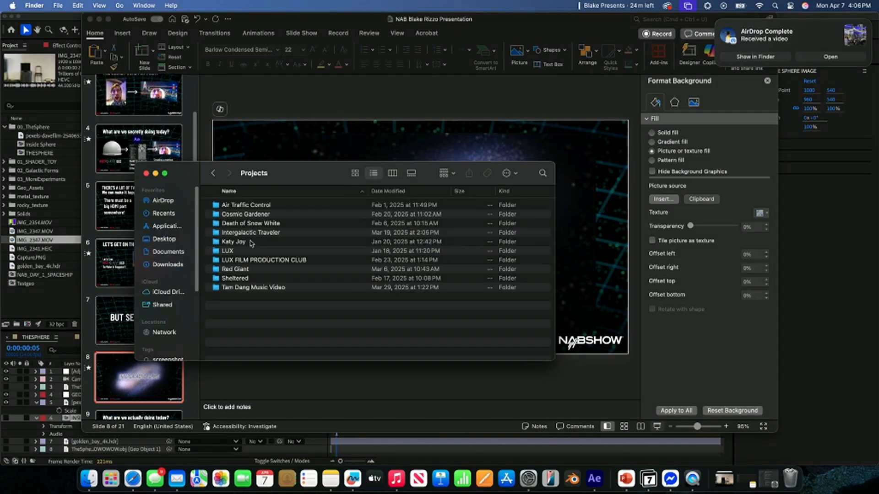
pyautogui.doubleClick(251, 269)
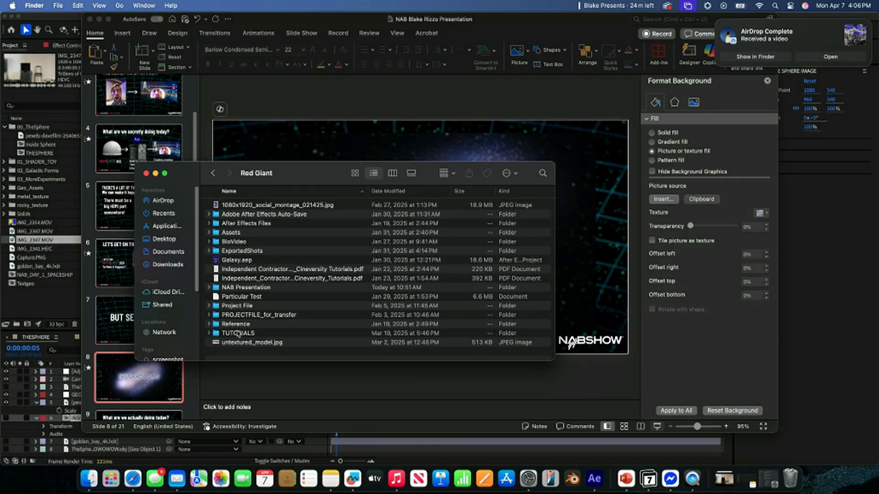
pyautogui.doubleClick(243, 288)
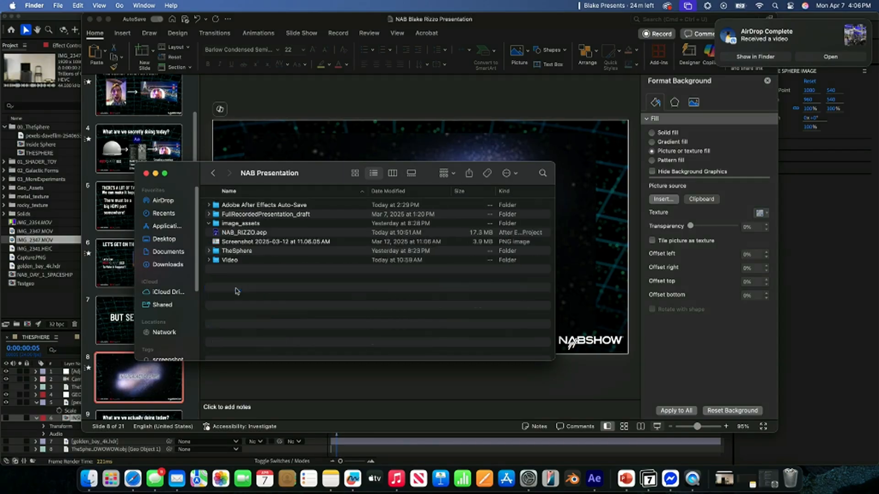
pyautogui.click(209, 224)
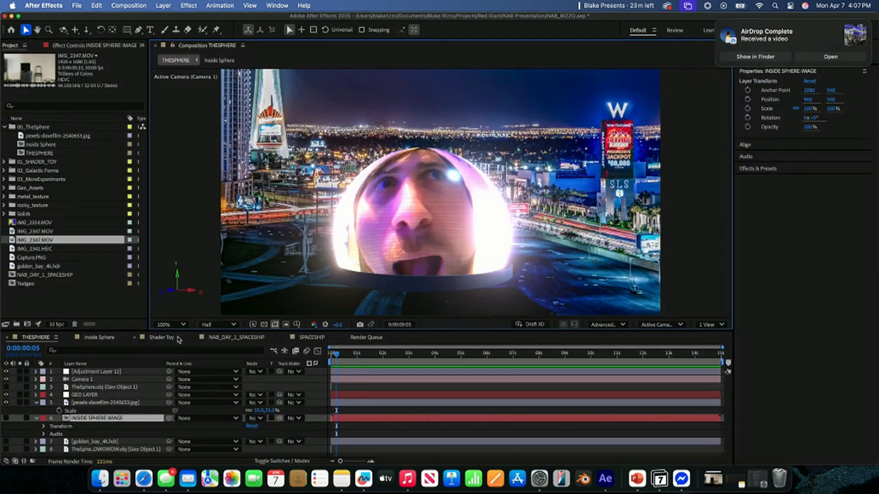
# - In After Effects, view the NAB_DAY_1_SPACESHIP composition and the SPACESHIP composition
pyautogui.click(221, 339)
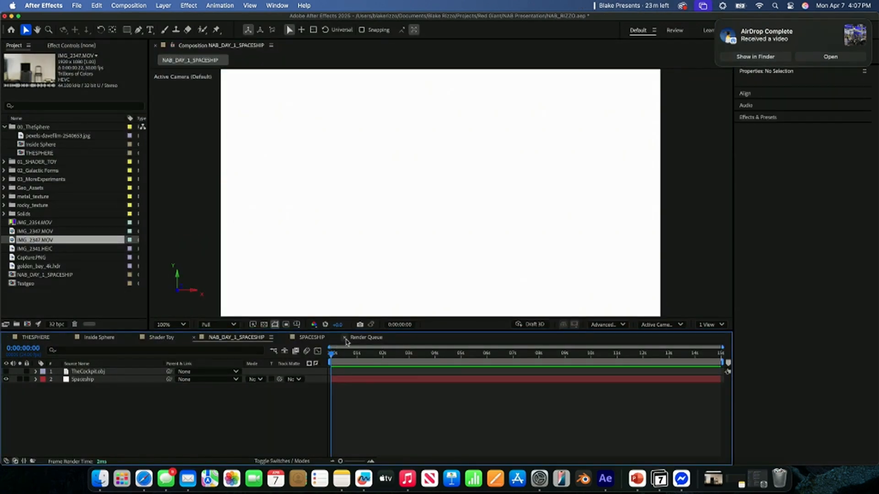
pyautogui.click(321, 340)
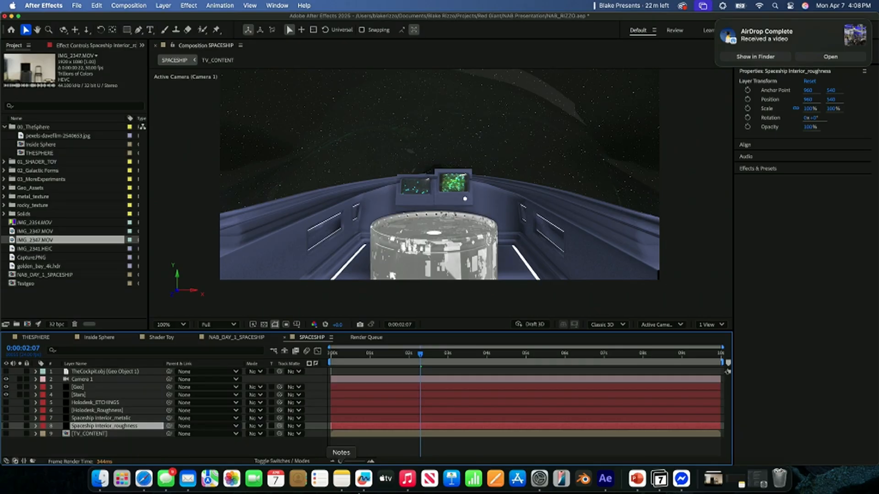
# - Switch to PowerPoint and start the slide show from slide 9, "What are we actually doing today?"
pyautogui.click(639, 481)
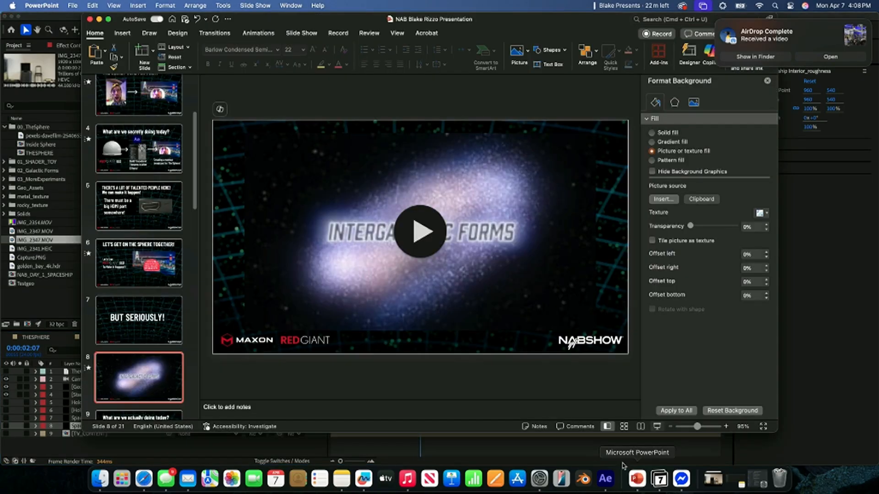
pyautogui.scroll(-2, 161, 353)
pyautogui.click(131, 391)
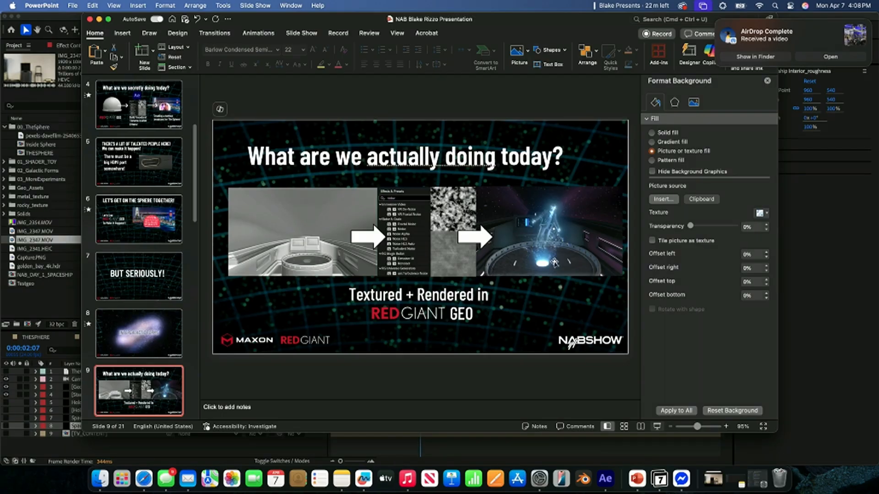
pyautogui.click(657, 426)
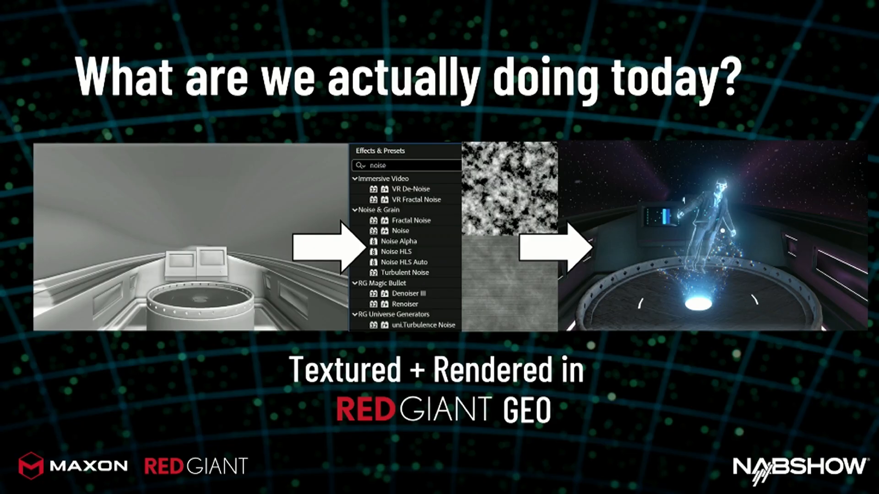
# - Advance the presentation through the physically based shaders slides to slide 13 and end the slide show
pyautogui.press('Right')
pyautogui.press('Right')
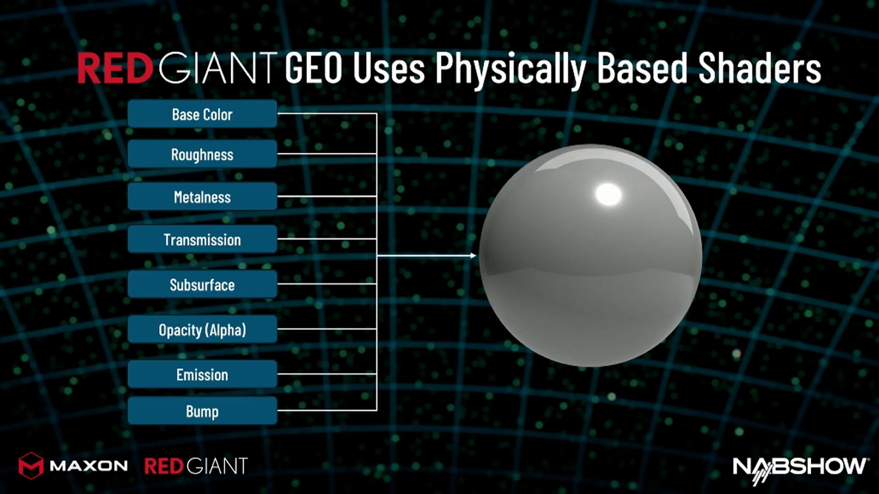
pyautogui.press('Right')
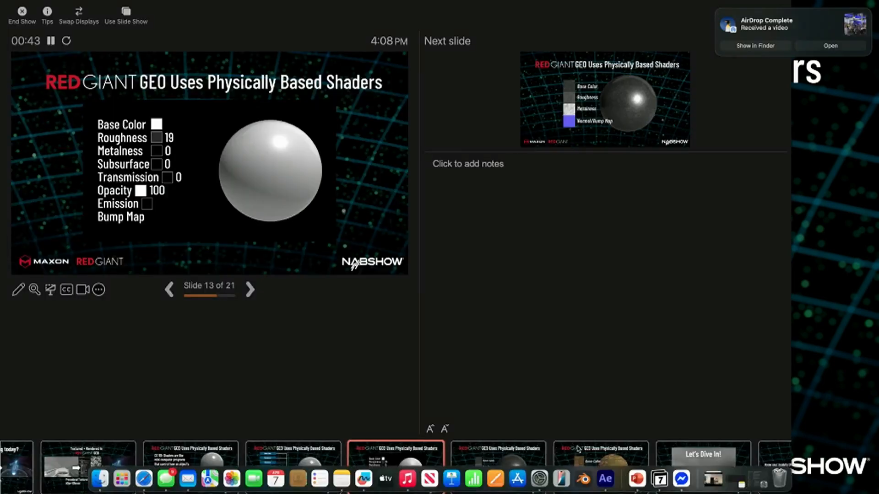
pyautogui.press('Escape')
# - Switch to After Effects, open the Shader Toy composition and select its GEO layer
pyautogui.click(605, 478)
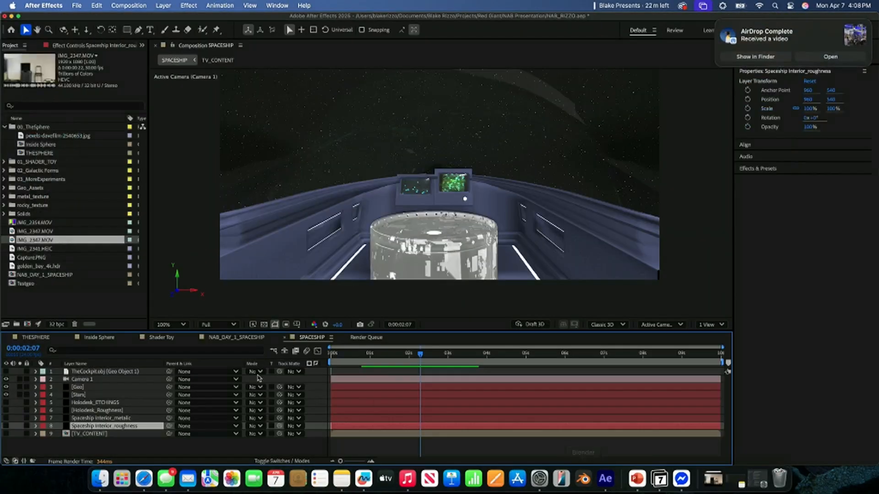
pyautogui.click(97, 337)
pyautogui.click(160, 338)
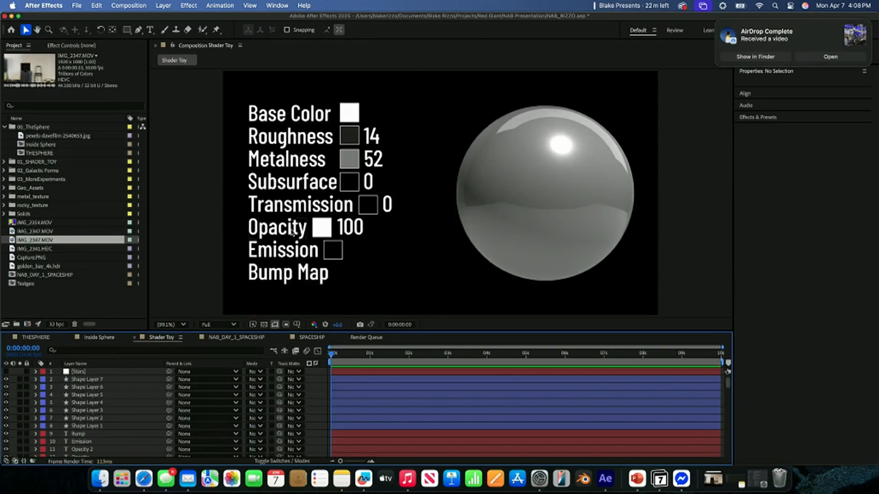
pyautogui.scroll(-5, 147, 407)
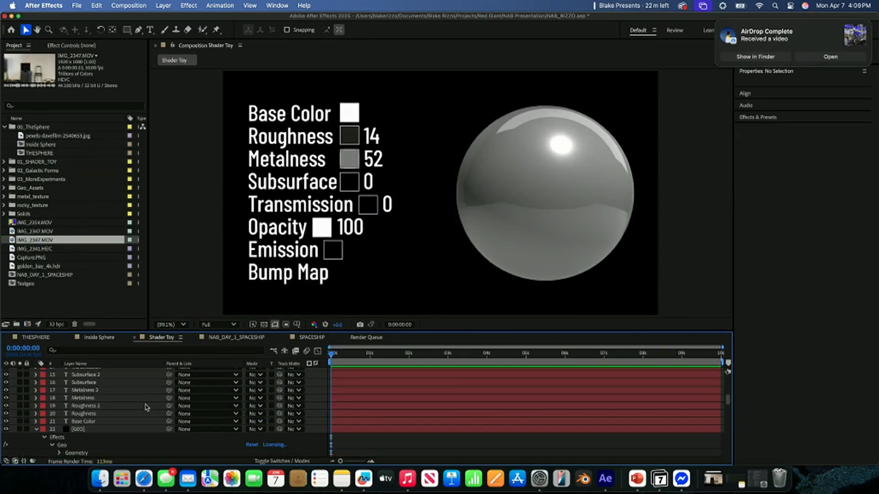
pyautogui.click(90, 431)
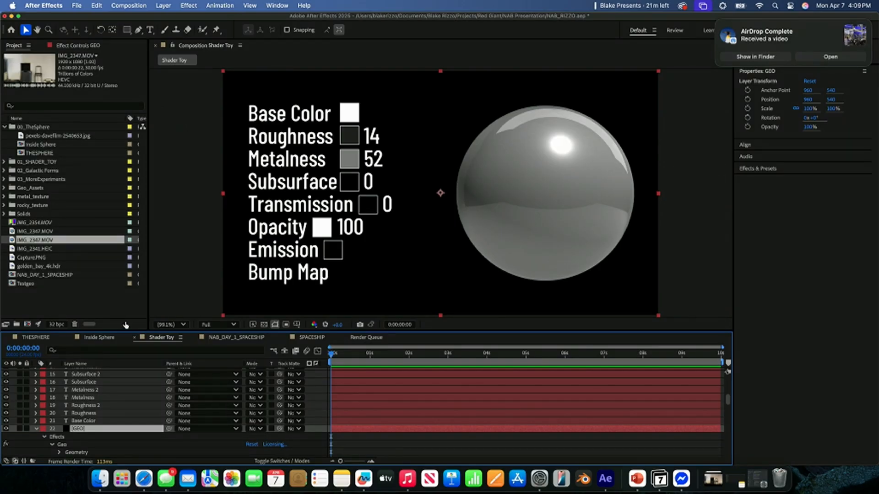
# - Enlarge the composition view and show the GEO layer's Geo effect controls at the Physically-based M1 material settings, widened for readability
pyautogui.moveTo(140, 332); pyautogui.dragTo(139, 350)
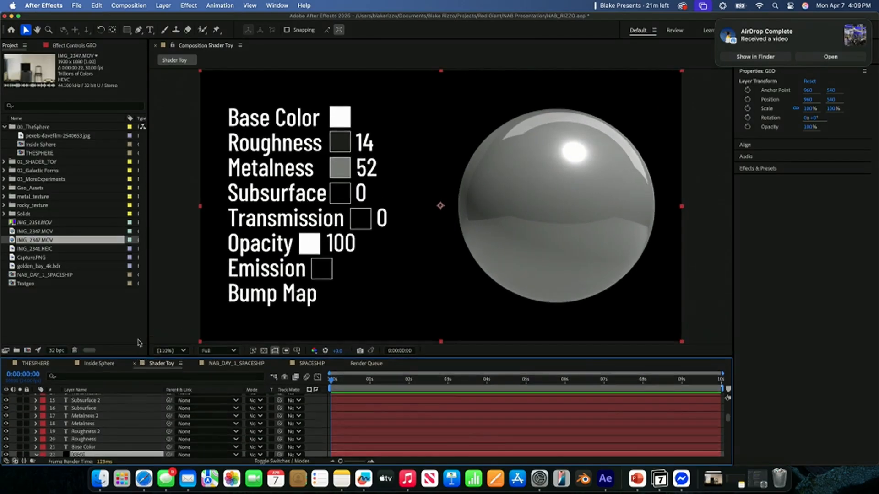
pyautogui.click(69, 47)
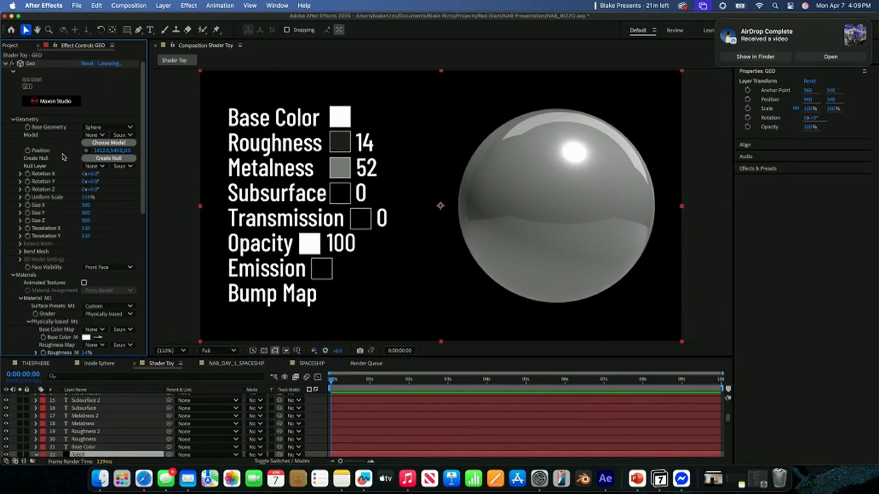
pyautogui.click(5, 64)
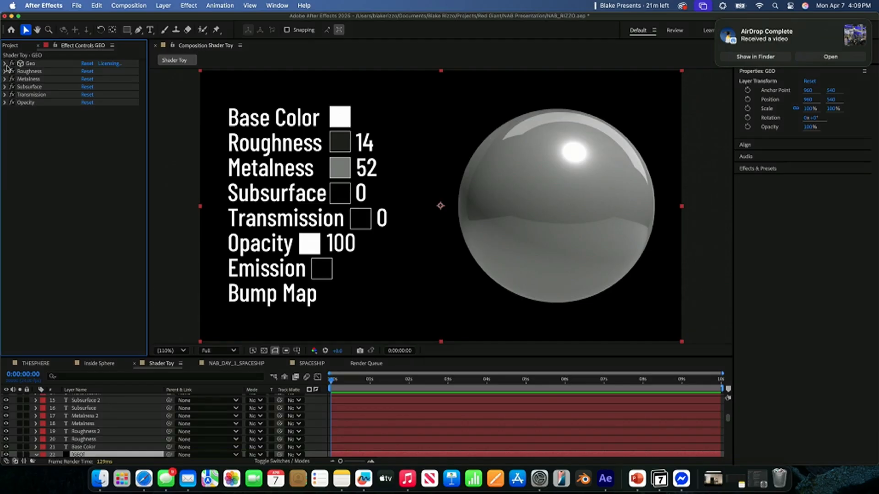
pyautogui.click(5, 65)
pyautogui.scroll(-5, 42, 141)
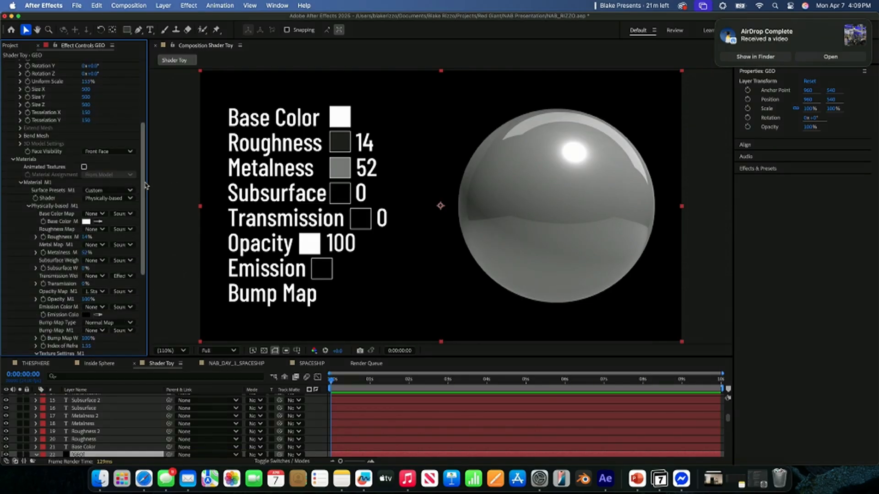
pyautogui.moveTo(148, 187); pyautogui.dragTo(218, 186)
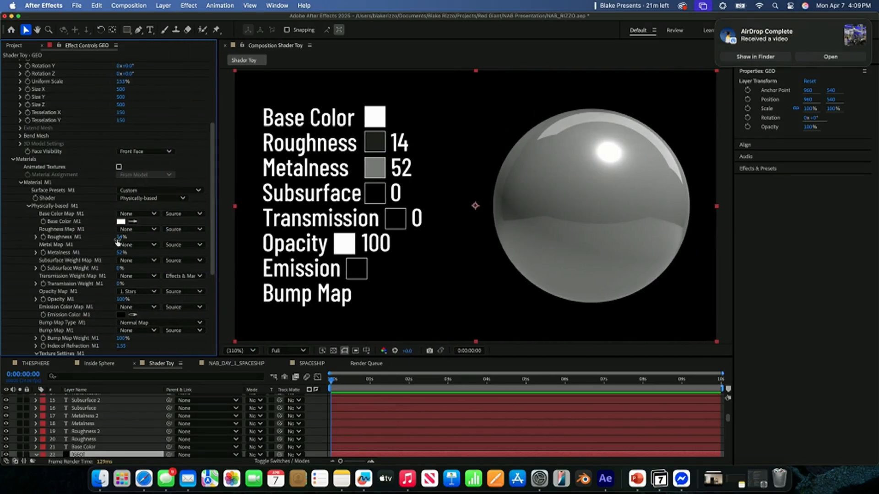
# - Set Base Color M1 of the Geo sphere's material to pure red, FF0000
pyautogui.click(121, 222)
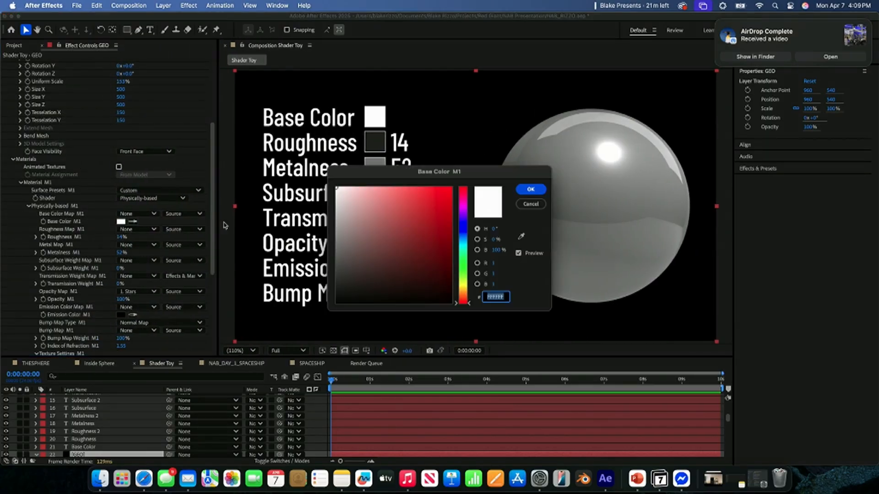
pyautogui.moveTo(415, 189); pyautogui.dragTo(452, 187)
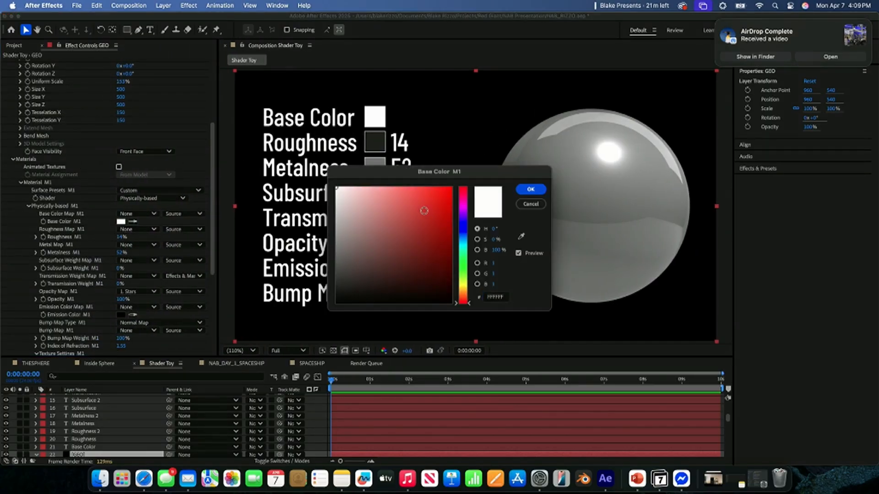
pyautogui.click(530, 189)
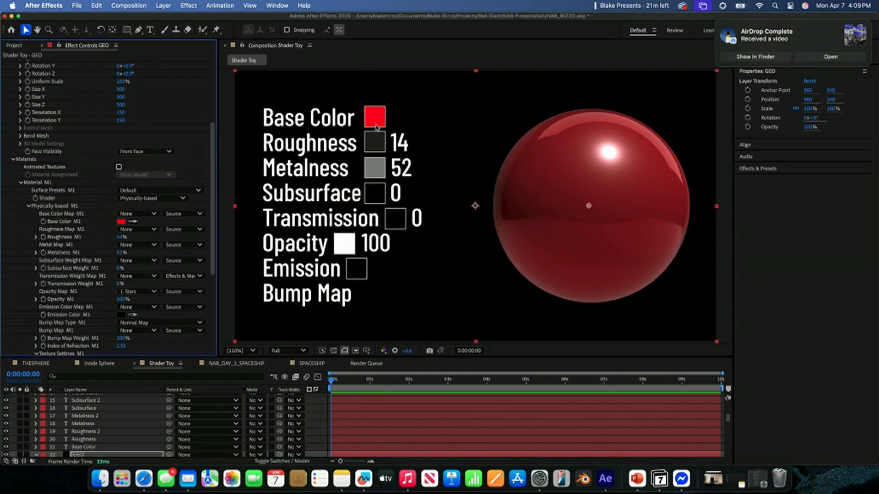
# - Demonstrate Roughness M1 on the sphere by raising it to 80% and lowering it to 0%
pyautogui.click(122, 237)
pyautogui.moveTo(122, 236); pyautogui.dragTo(147, 232)
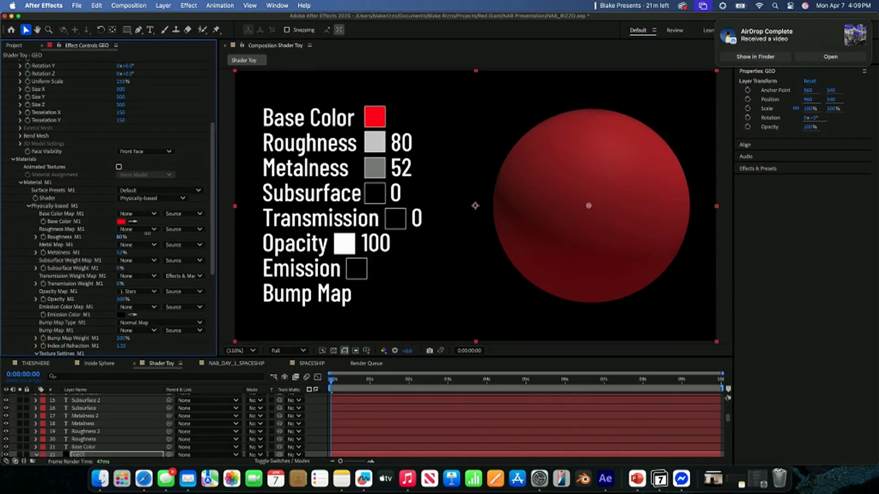
pyautogui.moveTo(148, 233); pyautogui.dragTo(69, 231)
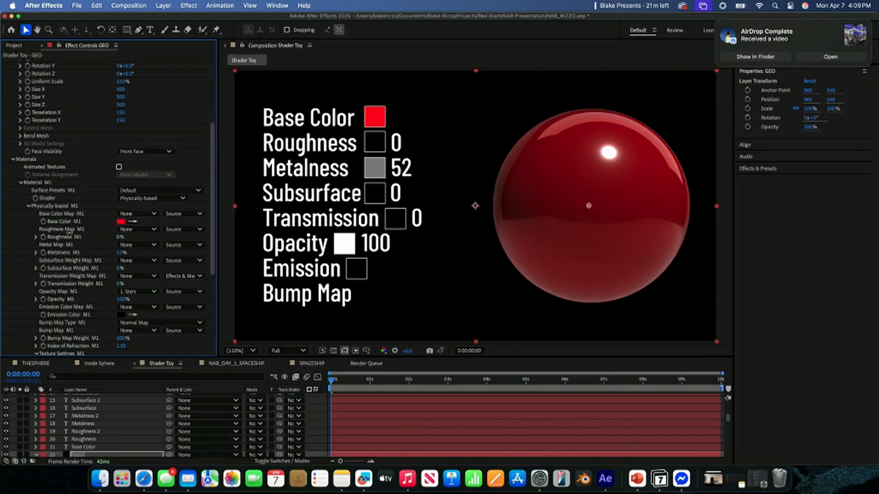
# - Vary Metalness M1 between 100% and 1%, finishing at 0%, and raise Subsurface Weight M1 to 92%
pyautogui.moveTo(118, 253); pyautogui.dragTo(142, 252)
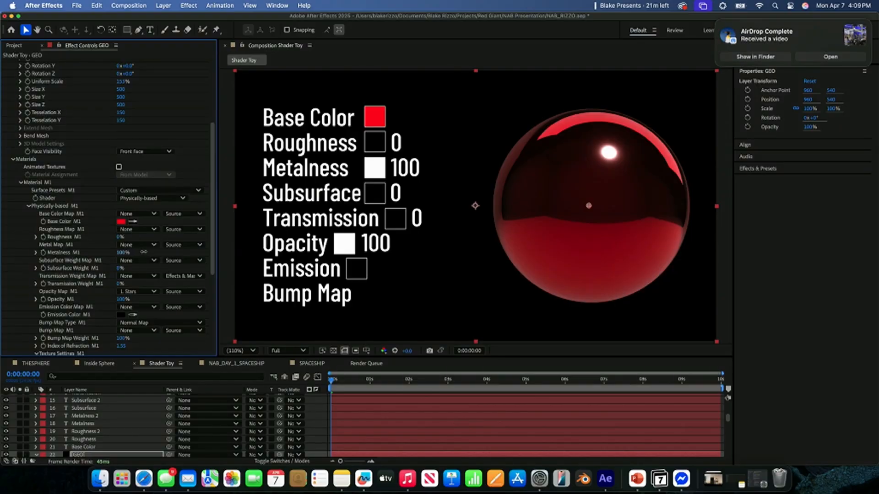
pyautogui.moveTo(143, 253); pyautogui.dragTo(57, 258)
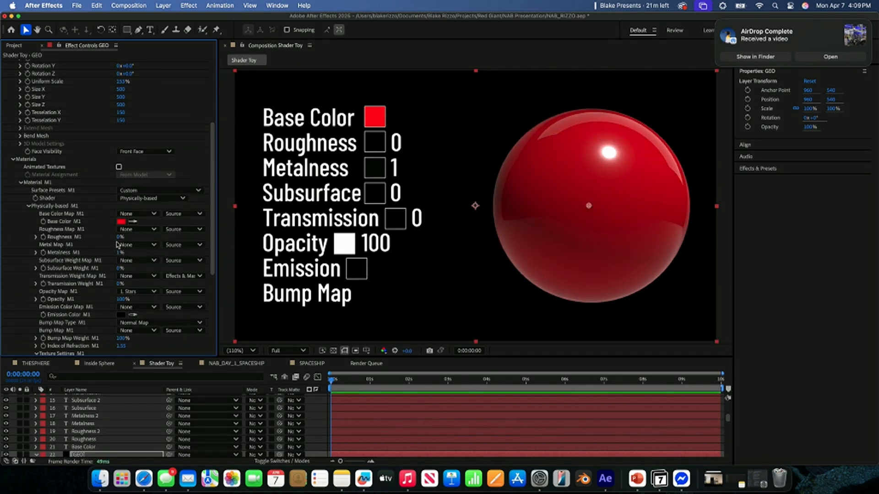
pyautogui.moveTo(119, 252); pyautogui.dragTo(173, 246)
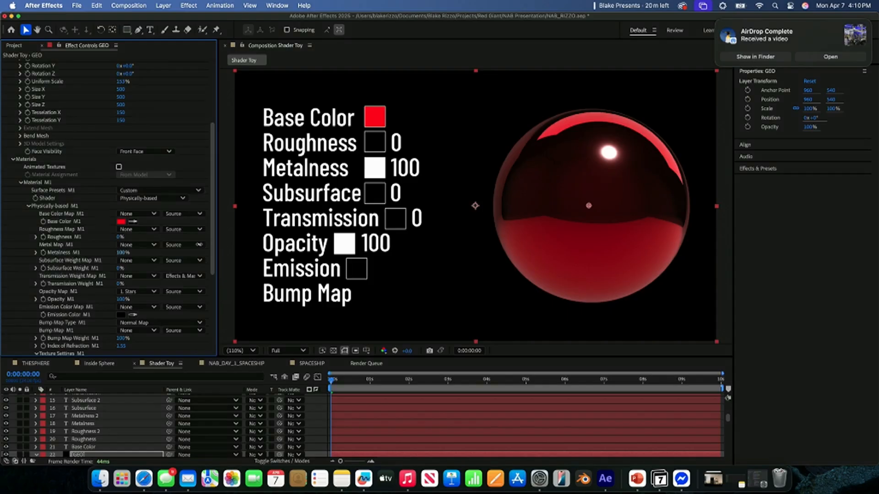
pyautogui.moveTo(199, 245); pyautogui.dragTo(119, 246)
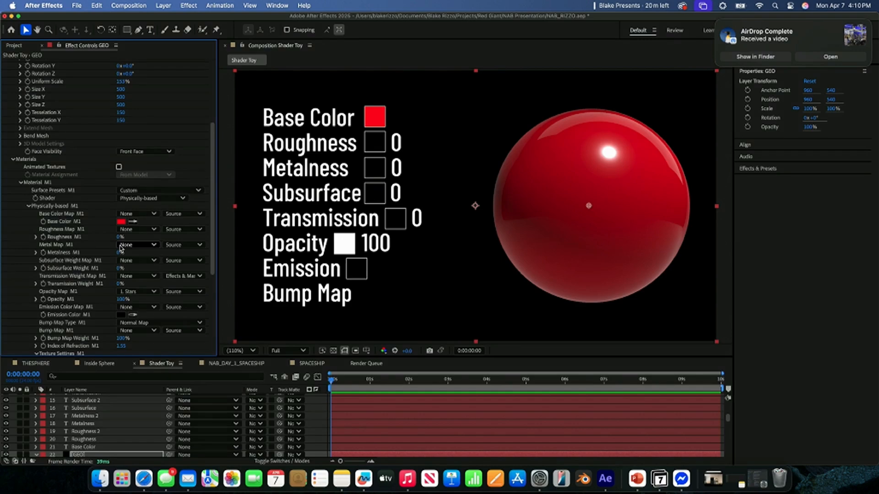
pyautogui.moveTo(119, 268); pyautogui.dragTo(199, 268)
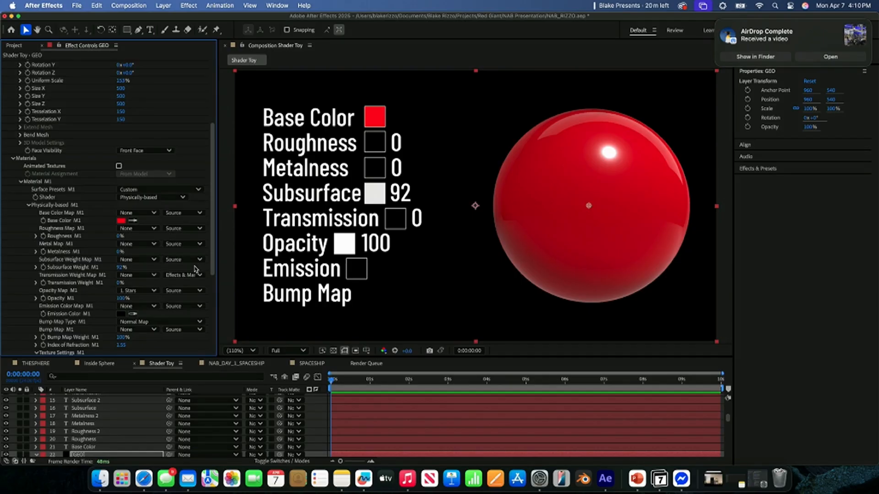
# - Lower Subsurface Weight M1 to 0% and demonstrate Opacity M1 at 67% with the transparency grid toggled on and off, finishing at 100%
pyautogui.scroll(-1, 112, 278)
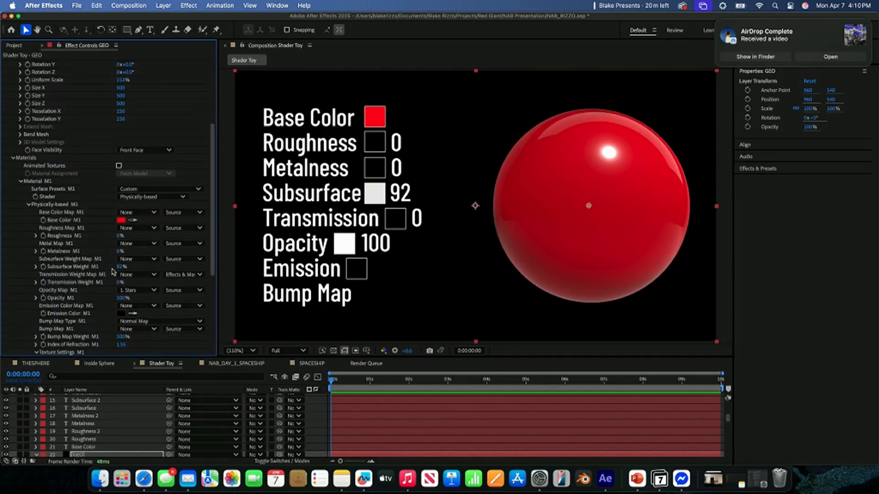
pyautogui.moveTo(119, 267); pyautogui.dragTo(110, 299)
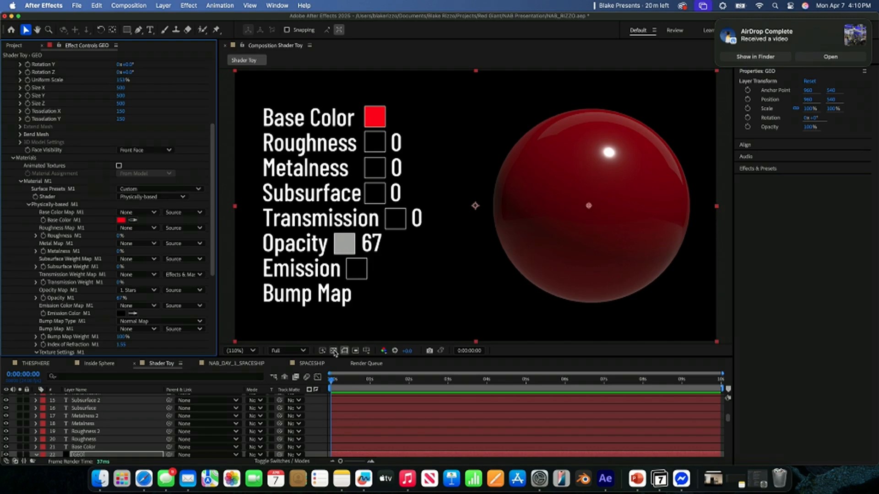
pyautogui.click(334, 351)
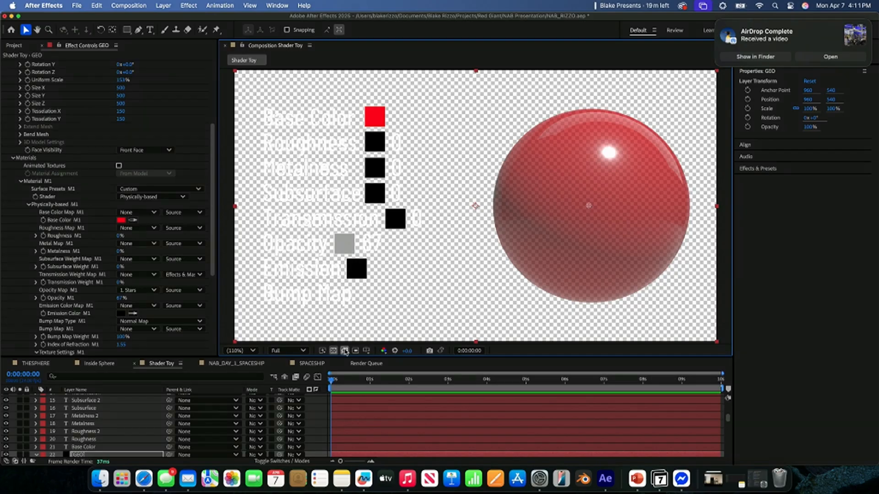
pyautogui.click(333, 351)
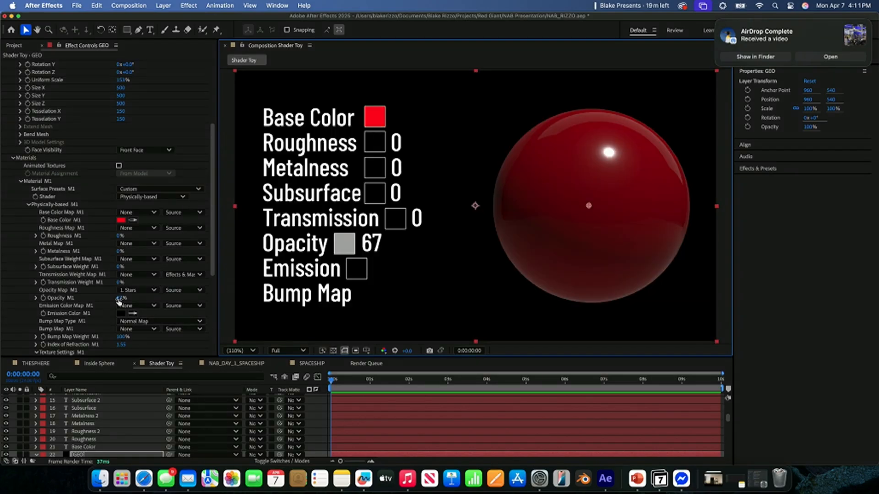
pyautogui.moveTo(118, 300); pyautogui.dragTo(151, 298)
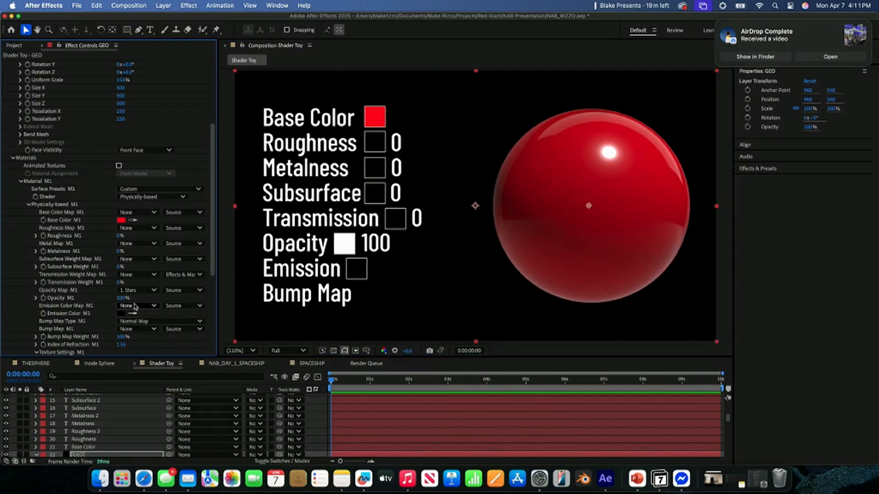
# - Try a red glow for the sphere's Emission Color M1, finishing with bright green, 00FF0C
pyautogui.scroll(-2, 83, 281)
pyautogui.scroll(-1, 86, 287)
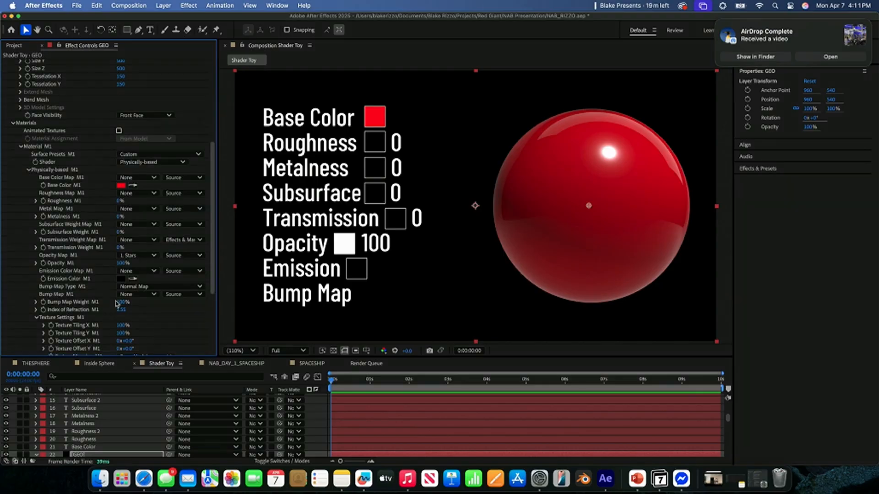
pyautogui.scroll(-3, 58, 320)
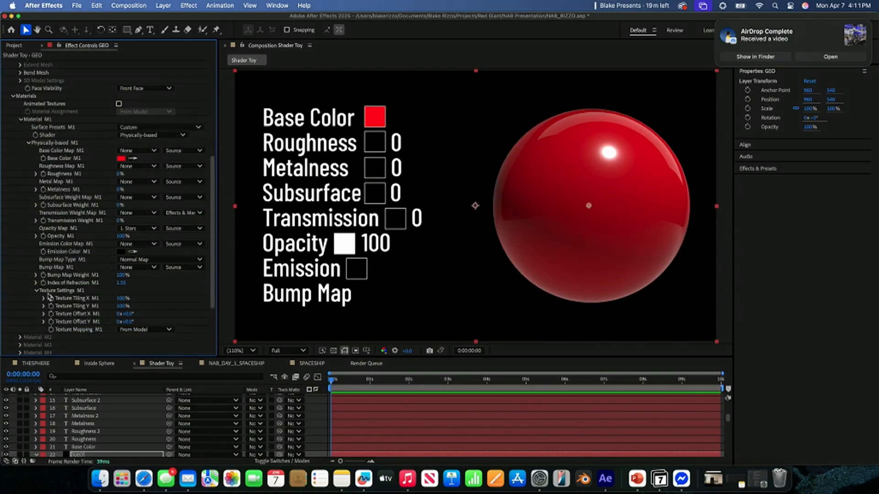
pyautogui.click(121, 251)
pyautogui.moveTo(339, 223); pyautogui.dragTo(437, 187)
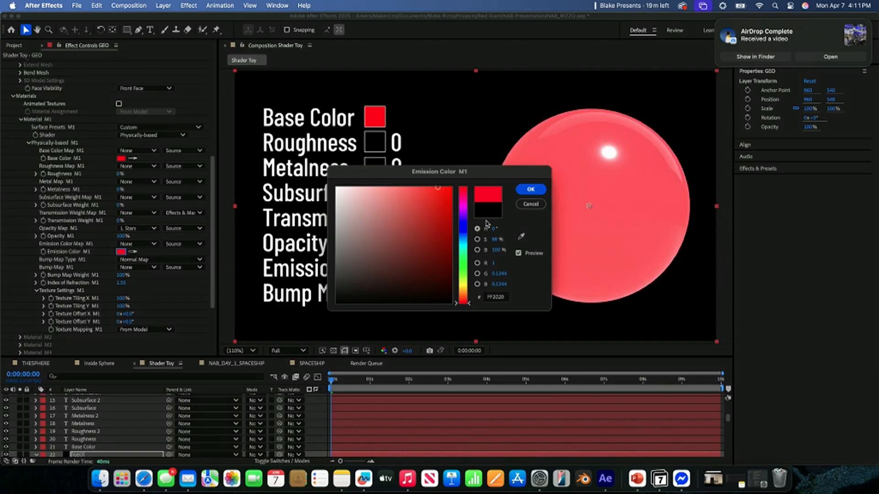
pyautogui.click(463, 264)
pyautogui.moveTo(438, 242); pyautogui.dragTo(487, 168)
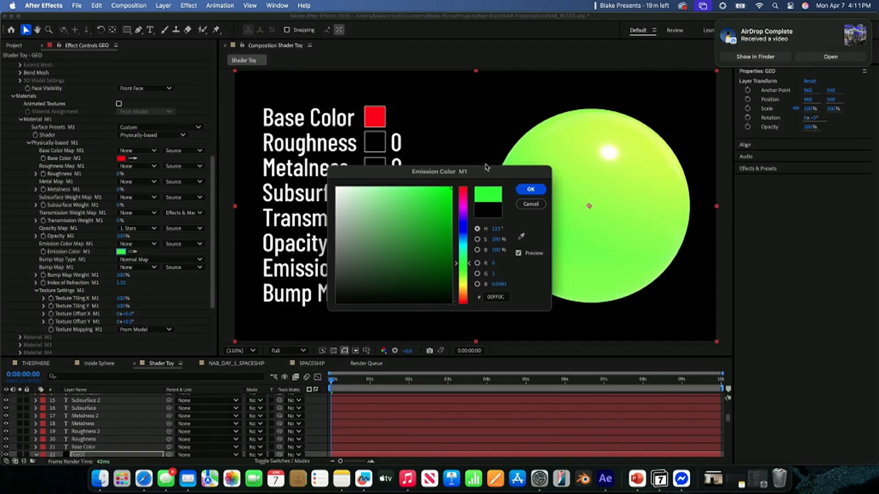
pyautogui.click(538, 192)
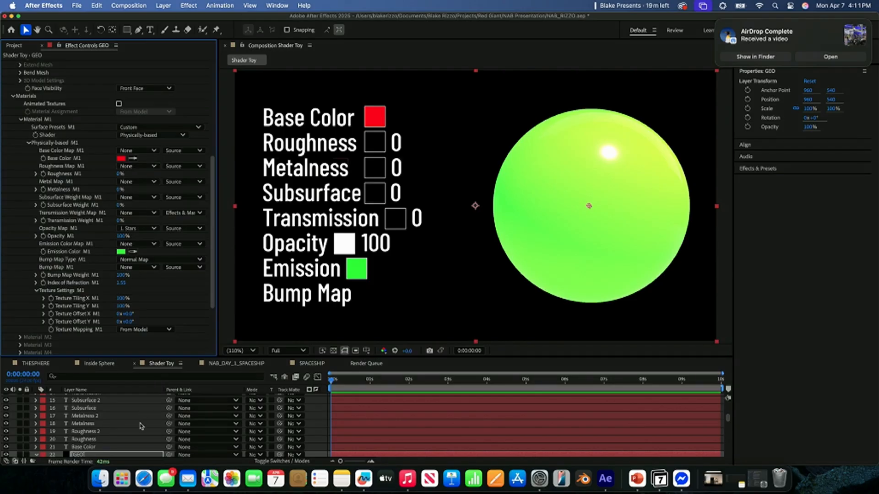
pyautogui.press('.')
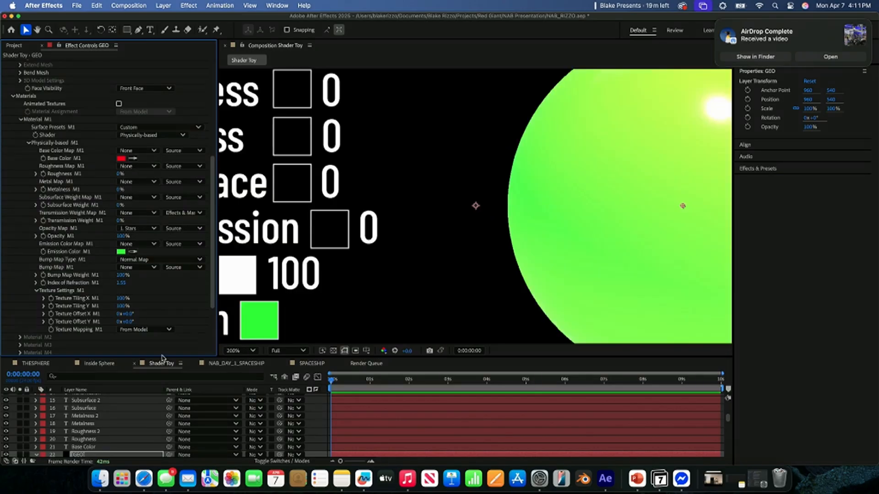
pyautogui.press(',')
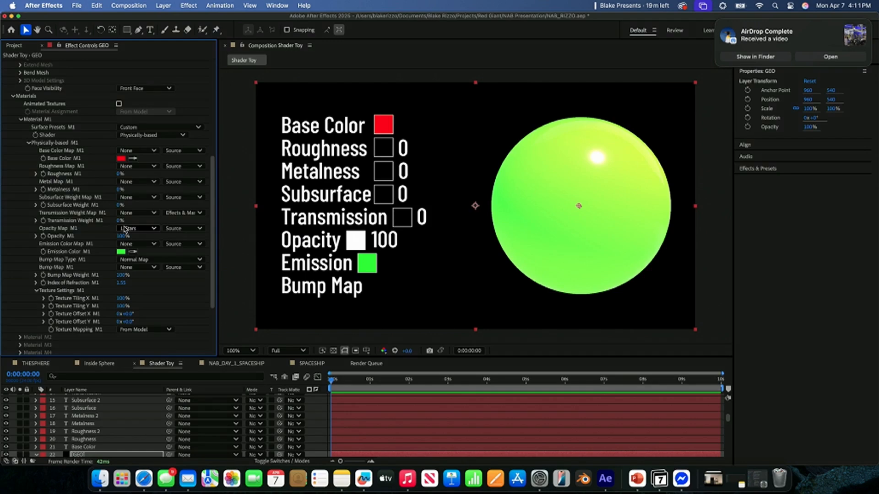
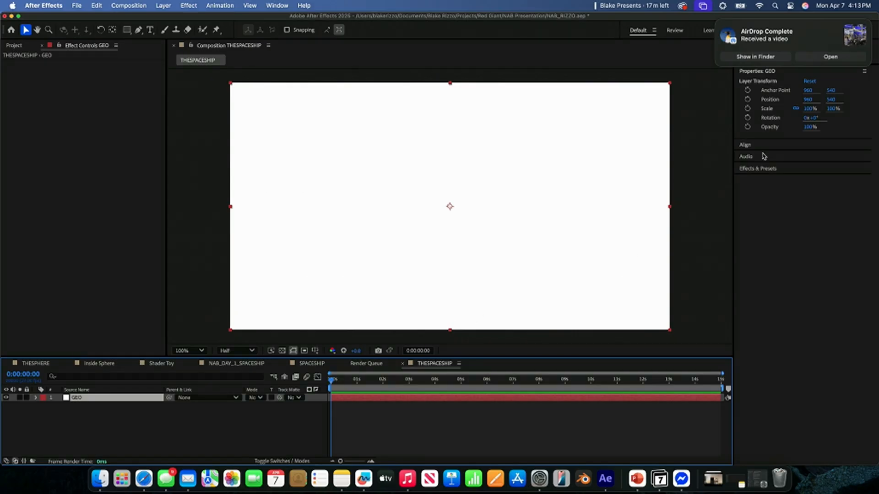
# - Apply the Red Giant Geo effect to the GEO solid in the THESPACESHIP composition
pyautogui.click(713, 24)
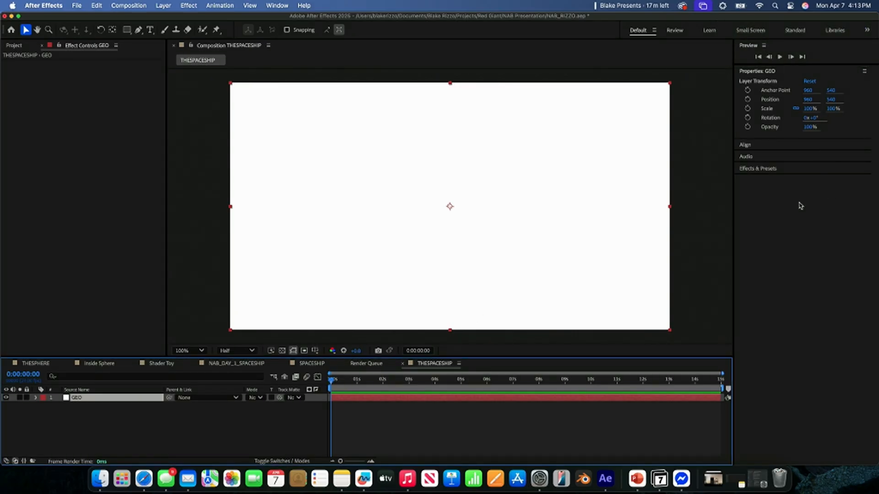
pyautogui.click(786, 171)
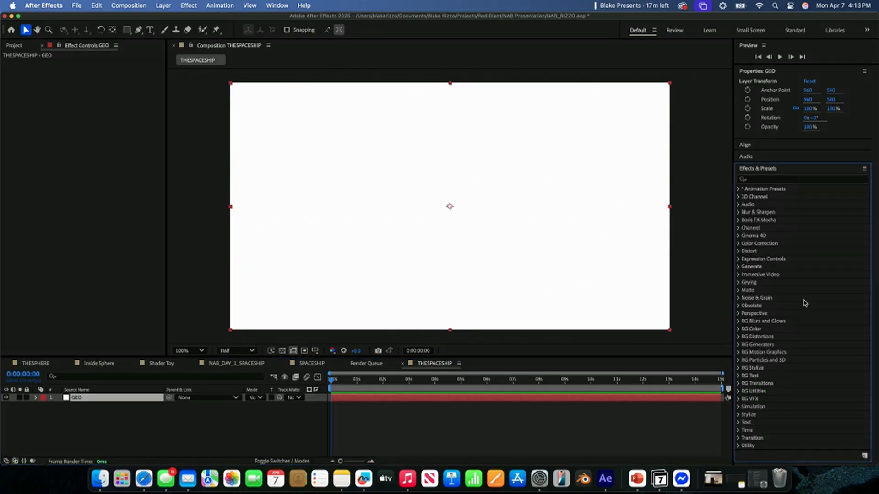
pyautogui.click(739, 360)
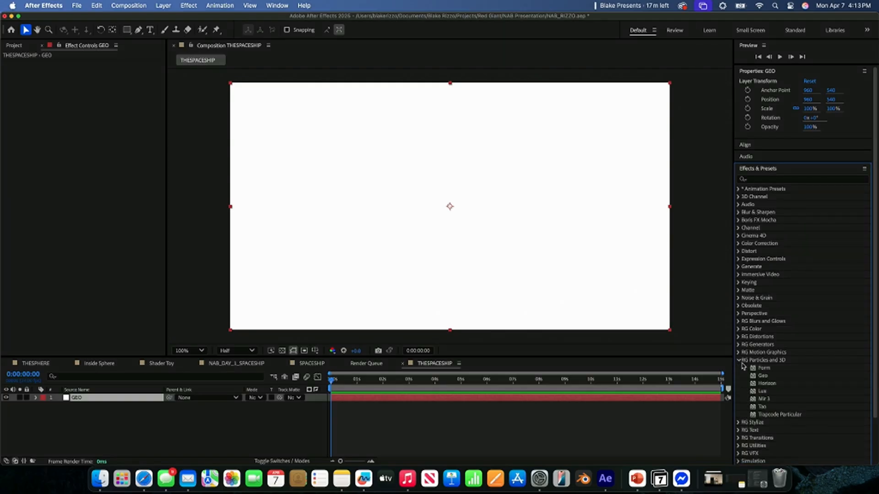
pyautogui.click(761, 373)
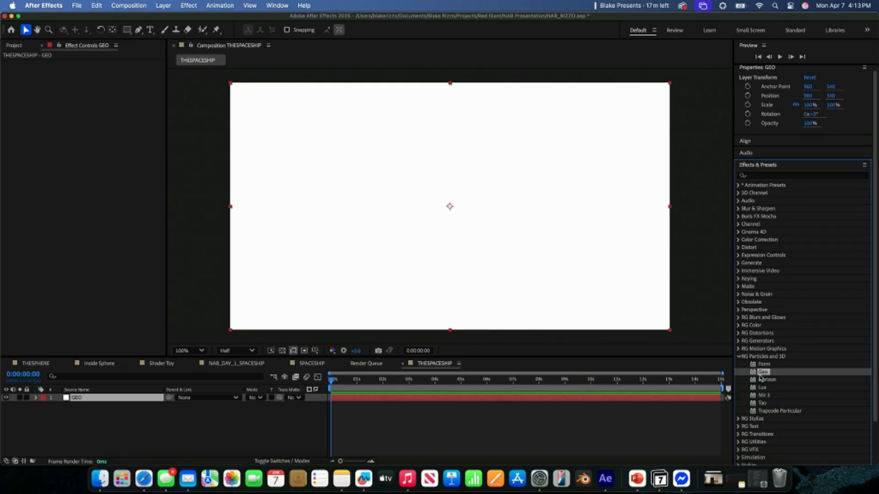
pyautogui.moveTo(770, 376); pyautogui.dragTo(521, 206)
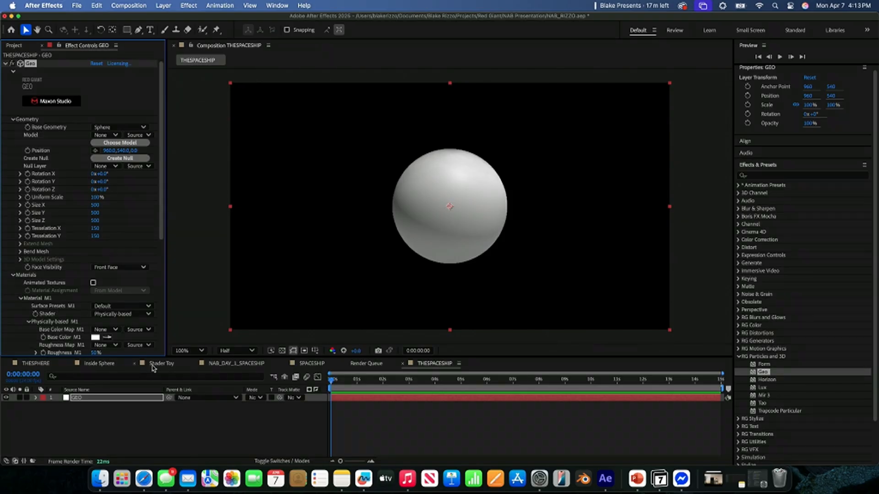
pyautogui.click(38, 365)
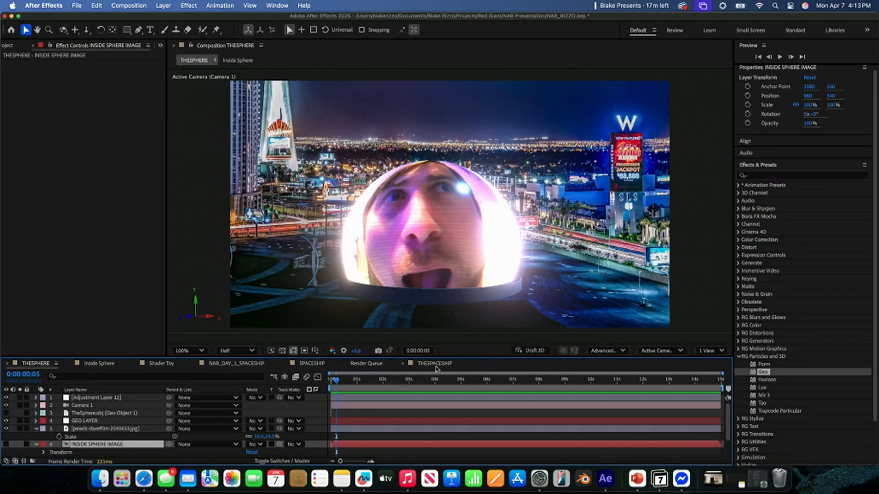
pyautogui.click(431, 364)
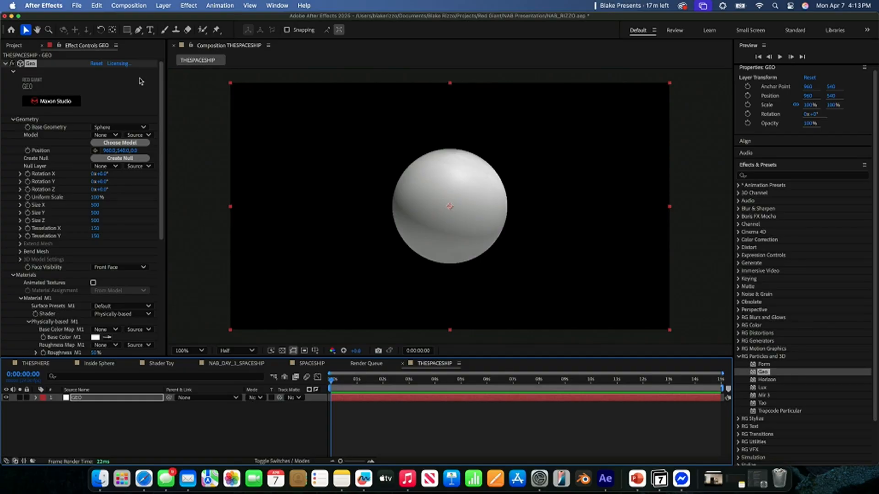
# - Browse Geo's 3D model library, looking through the emoji, household, basic shape and custom imported models
pyautogui.click(122, 144)
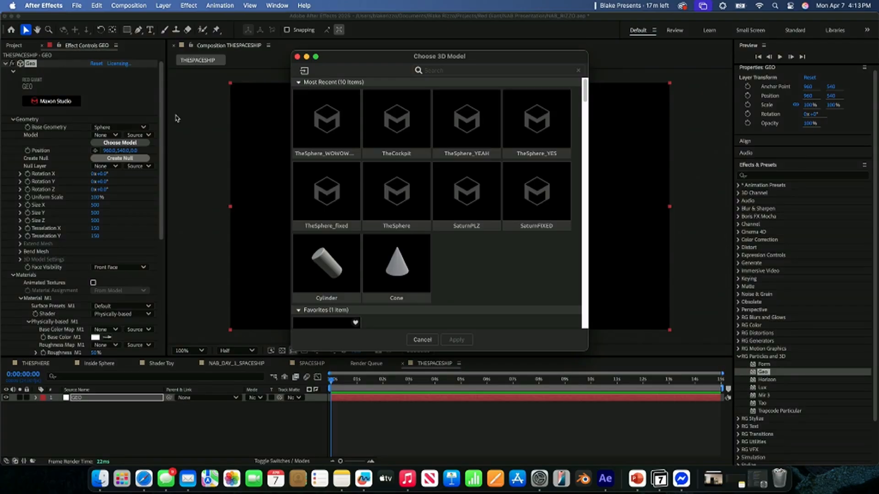
pyautogui.click(455, 71)
pyautogui.write('cock')
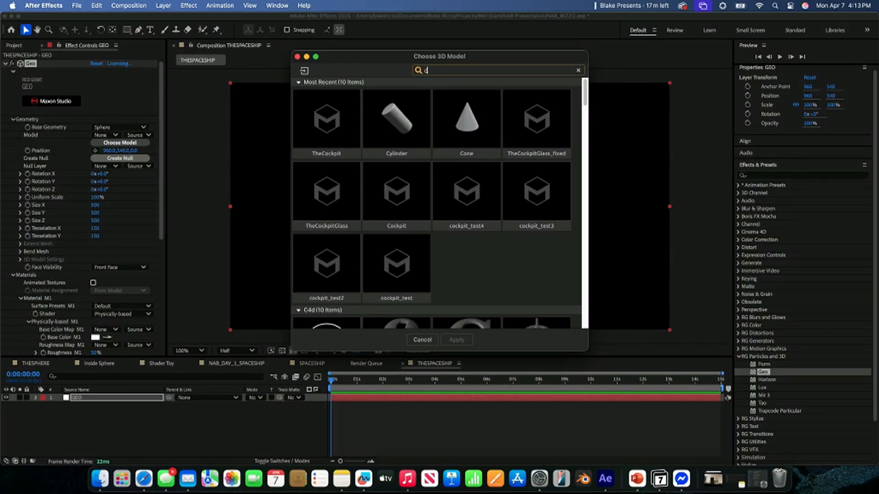
pyautogui.press('BackSpace')
pyautogui.press('BackSpace')
pyautogui.press('BackSpace')
pyautogui.press('BackSpace')
pyautogui.scroll(-15, 461, 159)
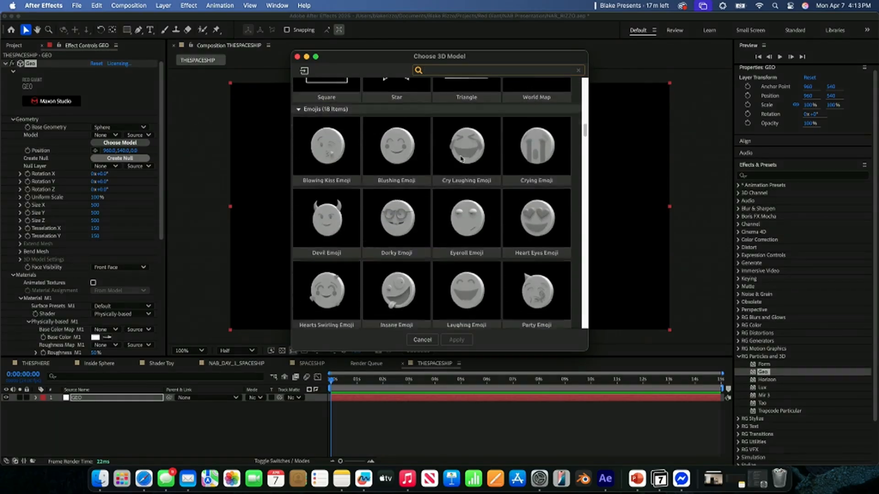
pyautogui.scroll(-5, 461, 159)
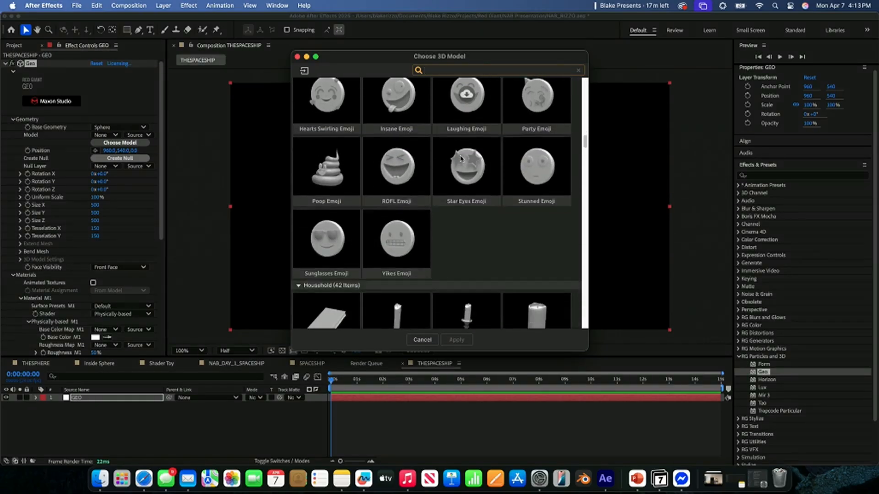
pyautogui.scroll(-10, 461, 159)
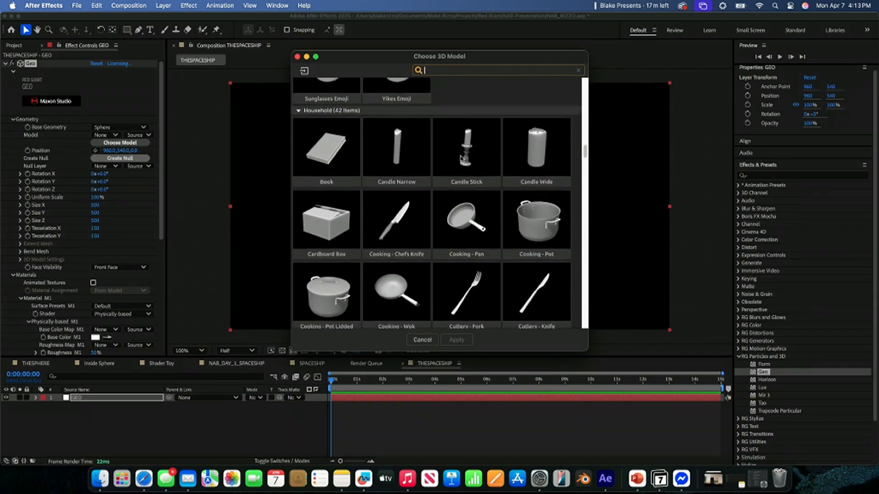
pyautogui.scroll(-20, 461, 159)
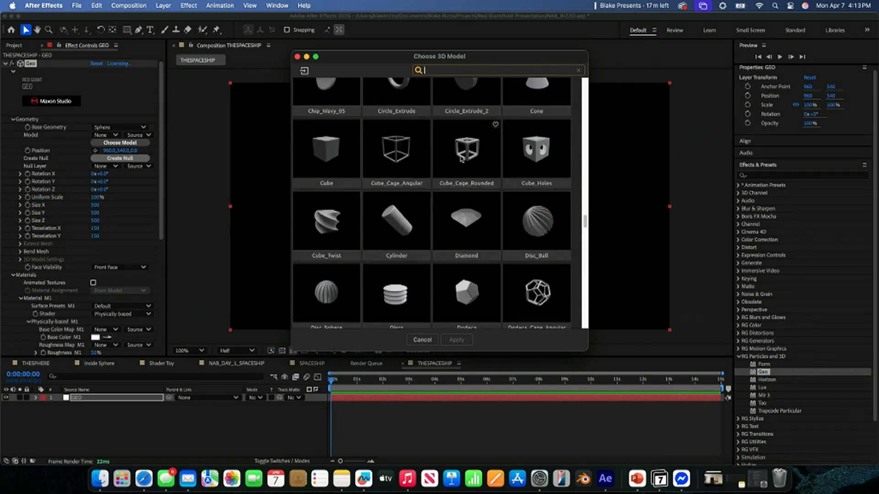
pyautogui.scroll(-15, 461, 159)
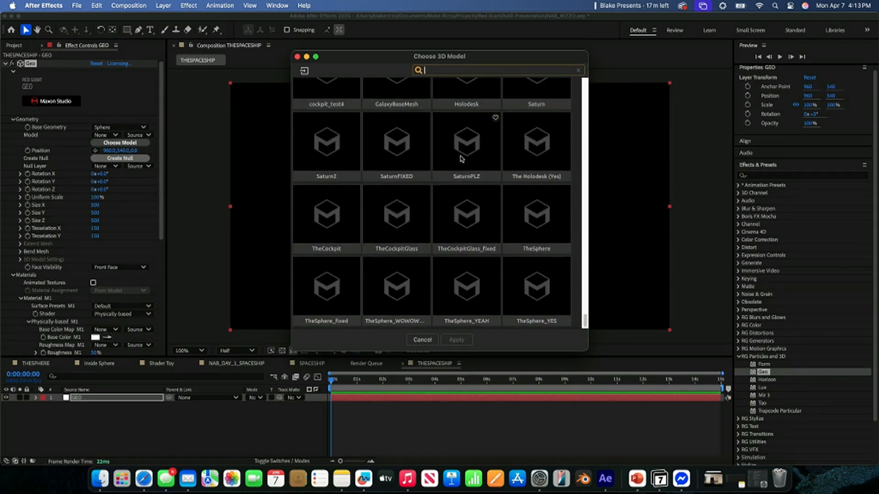
pyautogui.scroll(20, 476, 214)
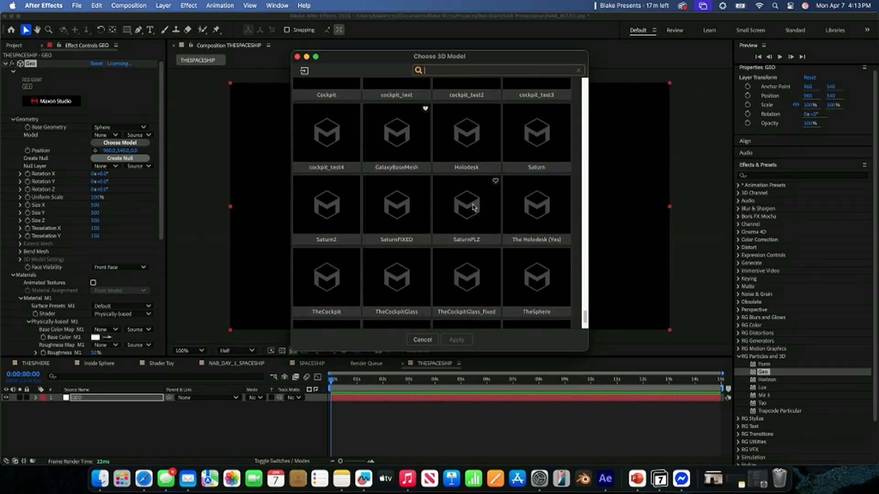
# - Load TheCockpit from the most recent models as the Geo effect's 3D model
pyautogui.scroll(20, 396, 183)
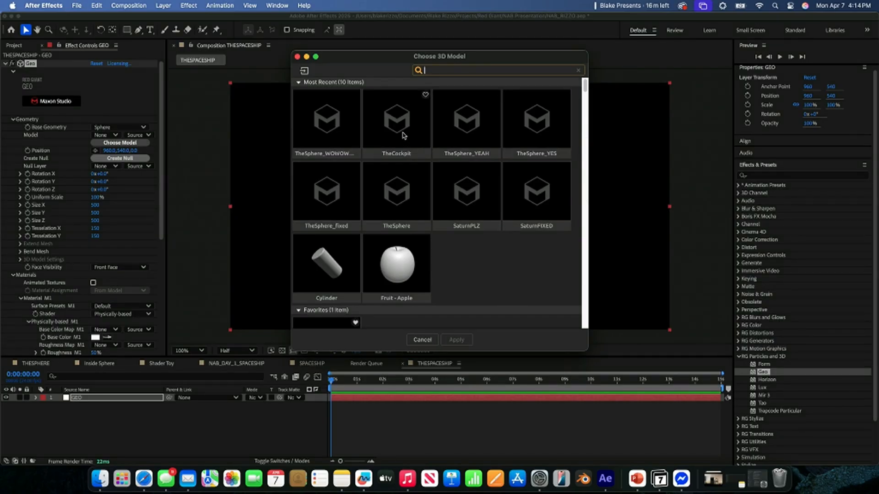
pyautogui.click(403, 135)
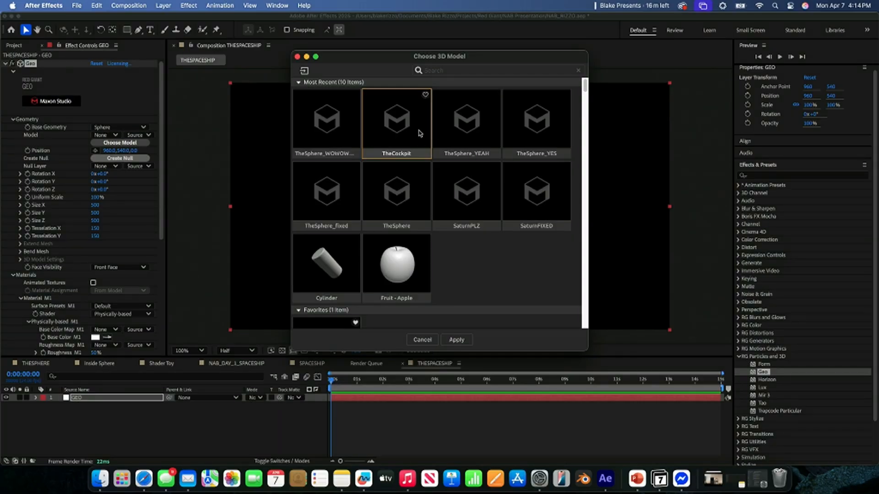
pyautogui.click(456, 341)
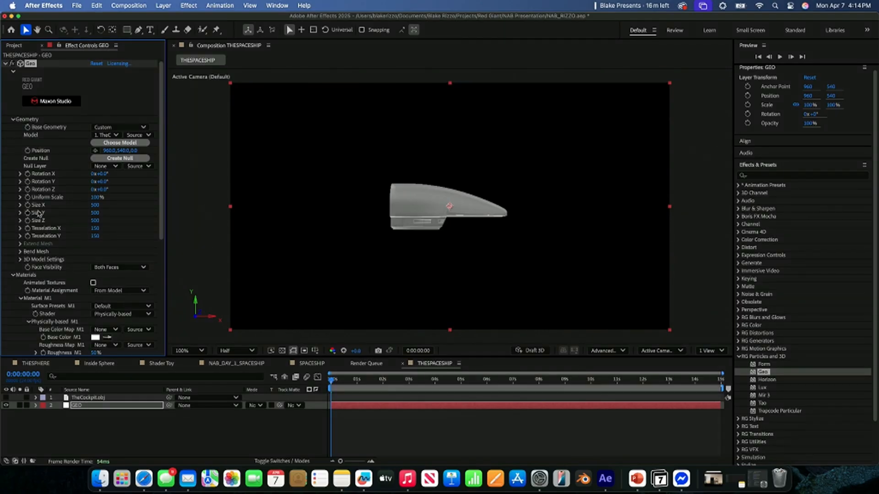
# - Enlarge the cockpit model to a Uniform Scale of about 280% and reset its Rotation Z to 0°
pyautogui.moveTo(95, 197); pyautogui.dragTo(190, 214)
pyautogui.moveTo(98, 189); pyautogui.dragTo(104, 189)
pyautogui.click(104, 190)
pyautogui.write('0')
pyautogui.press('Return')
# - Set the cockpit's Rotation Y to -90° and raise Uniform Scale to 583% so the view sits inside the ship
pyautogui.moveTo(99, 182); pyautogui.dragTo(98, 184)
pyautogui.click(101, 182)
pyautogui.write('90')
pyautogui.press('Return')
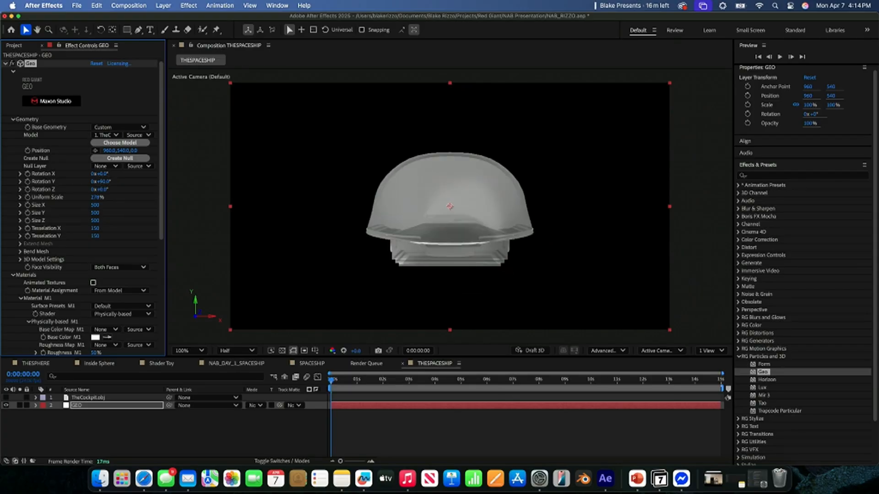
pyautogui.click(106, 183)
pyautogui.press('Return')
pyautogui.moveTo(97, 197); pyautogui.dragTo(249, 214)
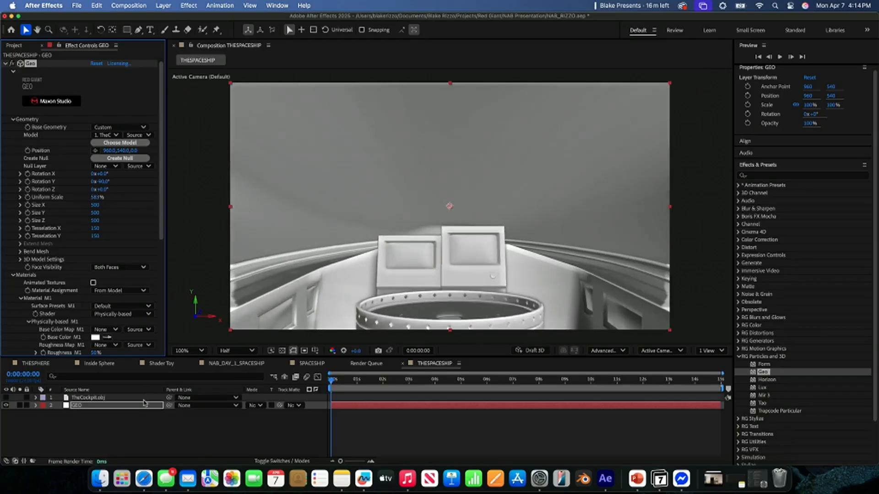
# - Add a two-node camera with the 28mm preset to the composition
pyautogui.click(137, 426)
pyautogui.rightClick(136, 426)
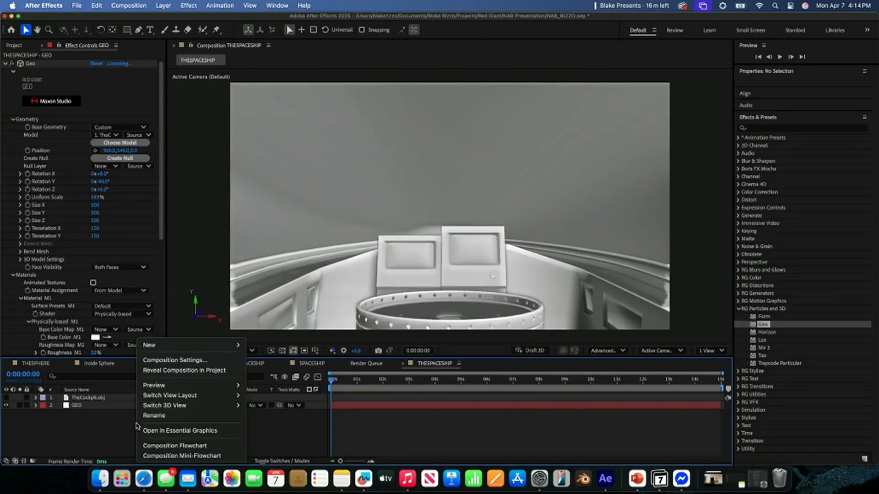
pyautogui.moveTo(204, 346)
pyautogui.click(275, 391)
pyautogui.click(501, 173)
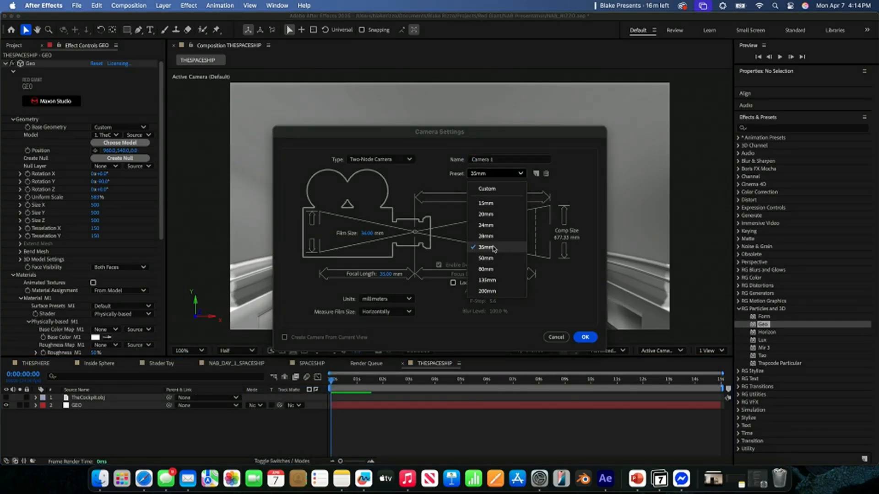
pyautogui.click(485, 214)
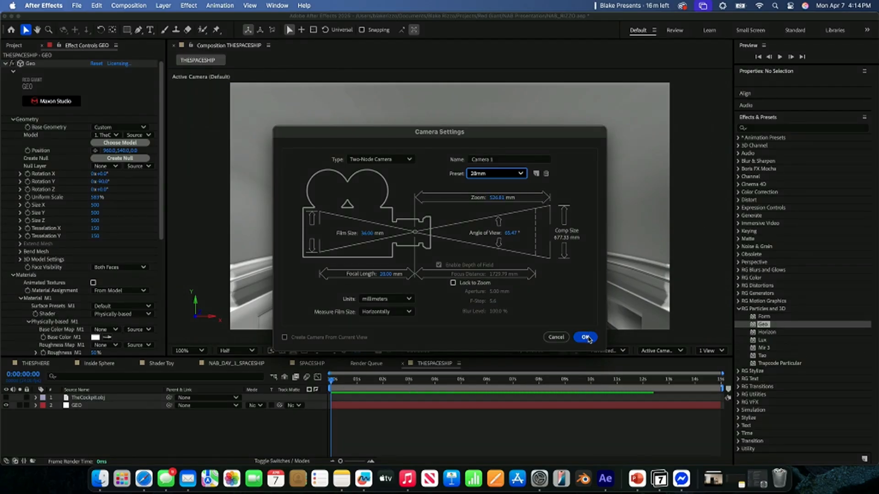
pyautogui.click(586, 337)
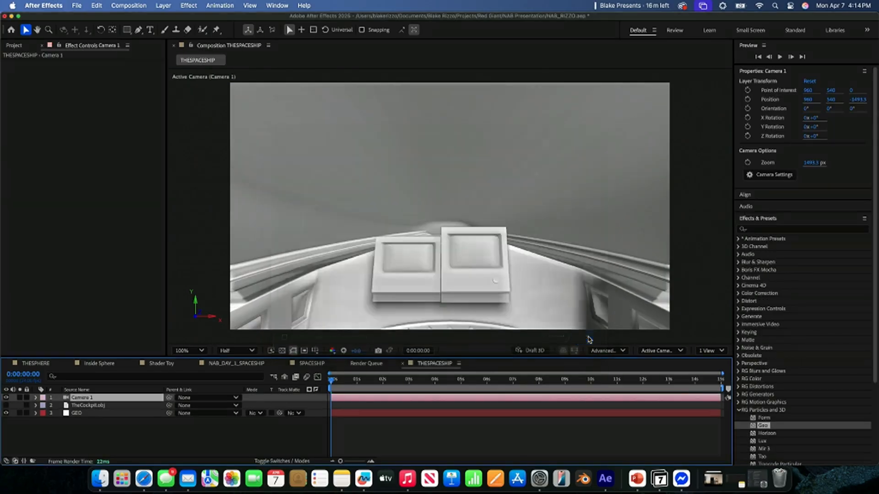
# - Change Camera 1's focal length to 21 mm
pyautogui.doubleClick(134, 402)
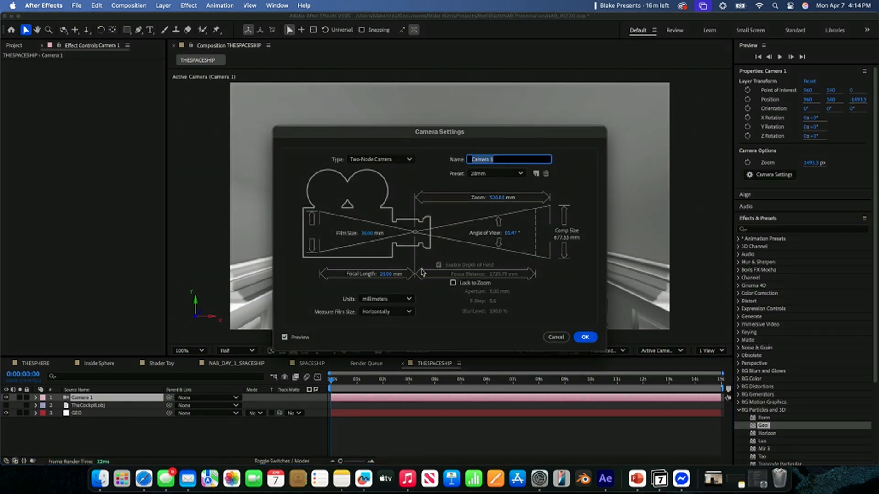
pyautogui.click(386, 273)
pyautogui.write('21')
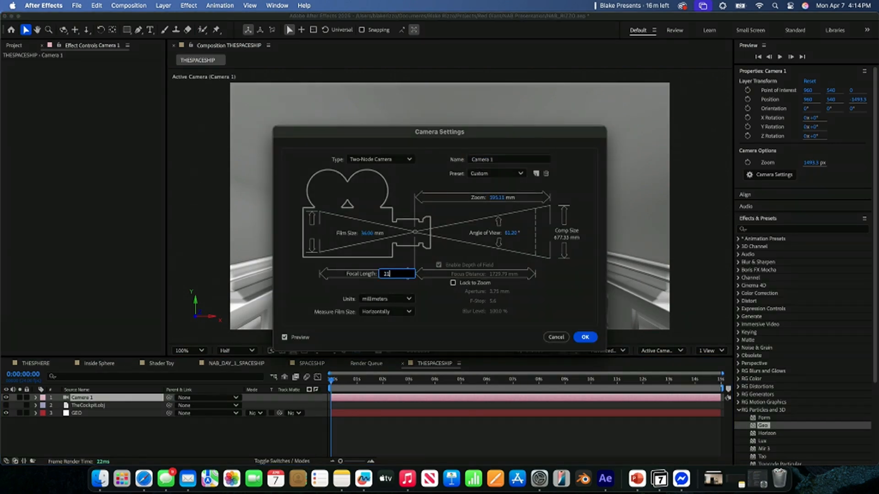
pyautogui.press('Return')
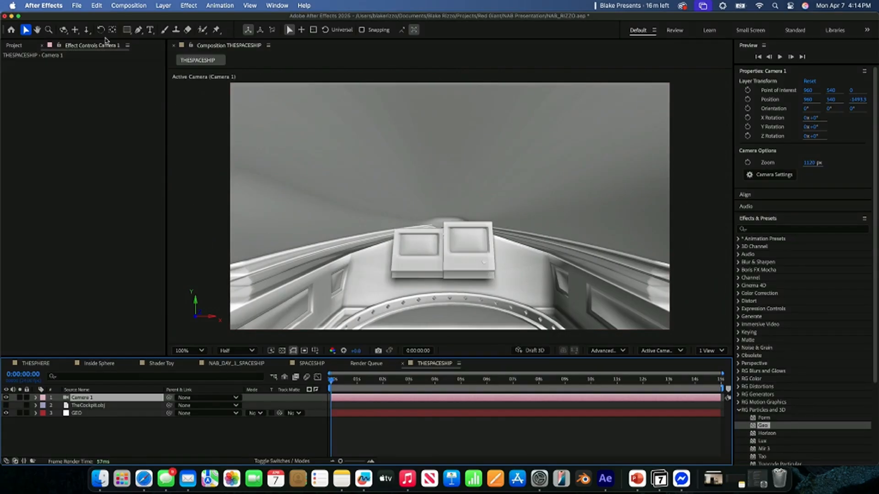
# - Dolly Camera 1 back inside the cockpit to a Z position of about -2087
pyautogui.press('c')
pyautogui.moveTo(439, 198); pyautogui.dragTo(437, 231)
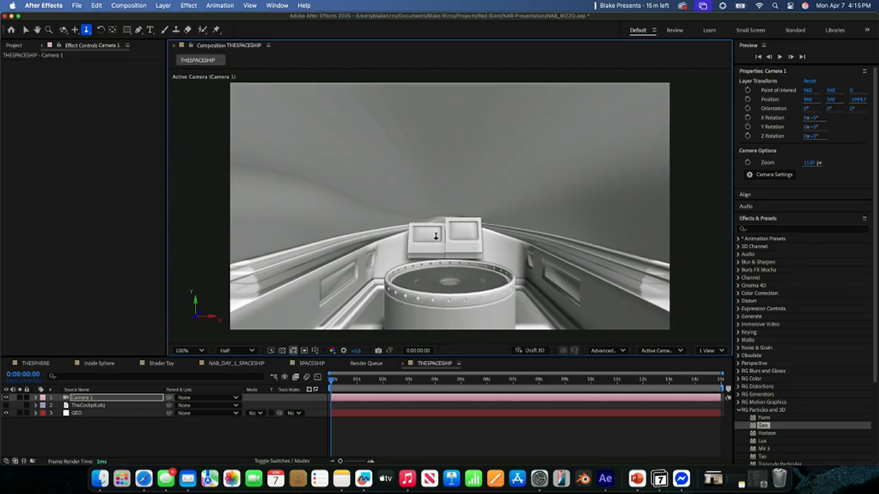
pyautogui.moveTo(428, 238); pyautogui.dragTo(428, 243)
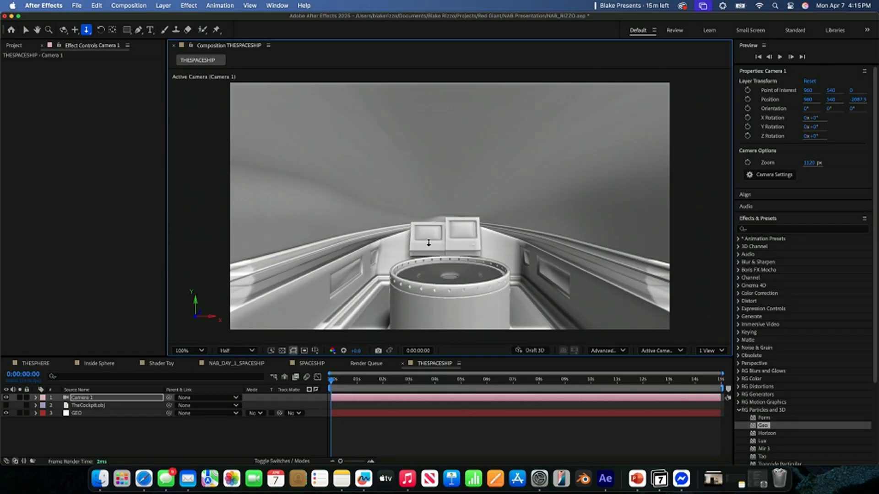
# - Select the GEO layer, collapse the Geo effect's Geometry settings and expand the Material M1 settings
pyautogui.click(118, 412)
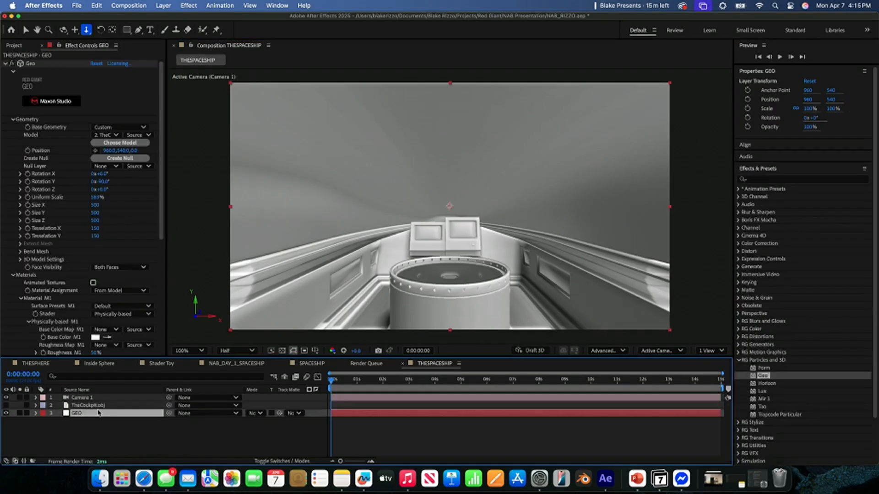
pyautogui.click(13, 120)
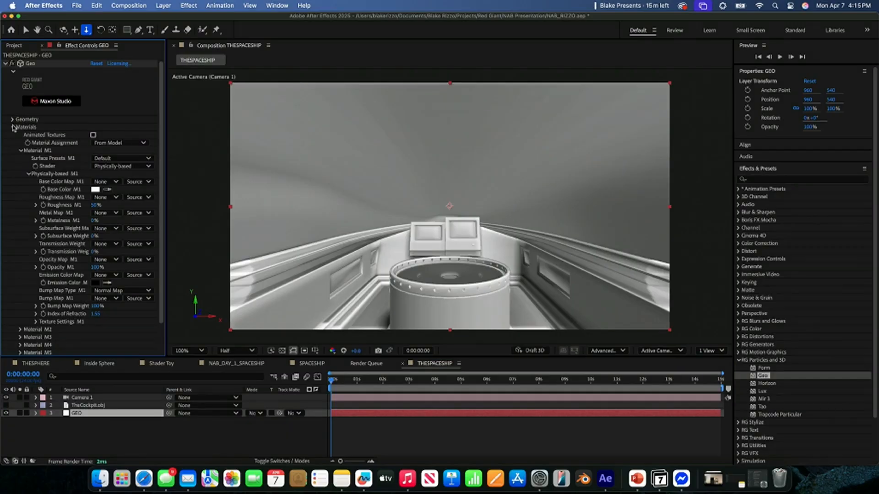
pyautogui.click(12, 127)
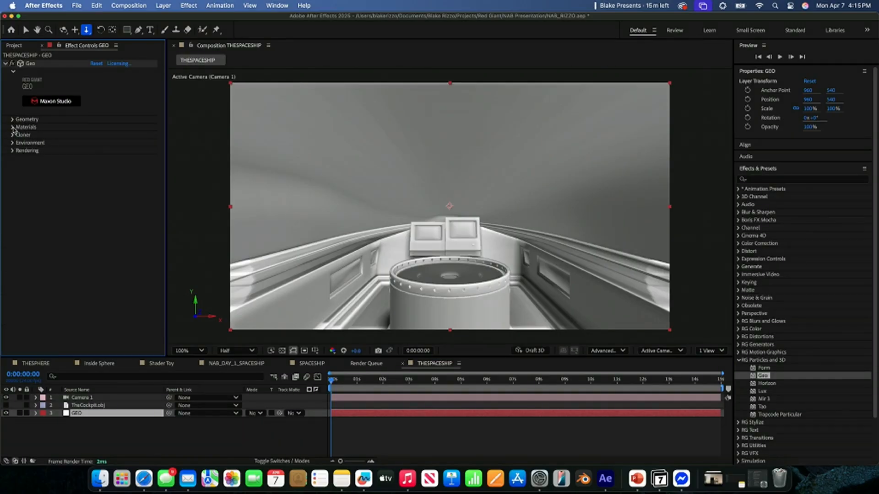
pyautogui.click(12, 128)
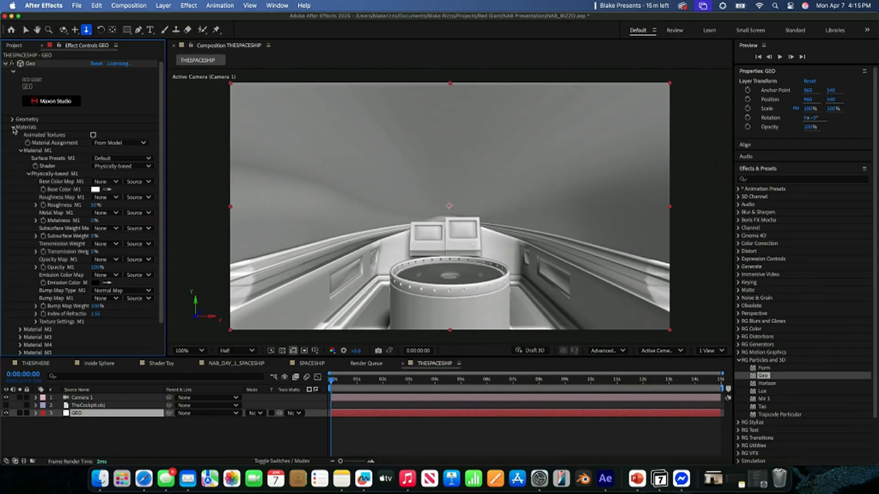
pyautogui.click(20, 151)
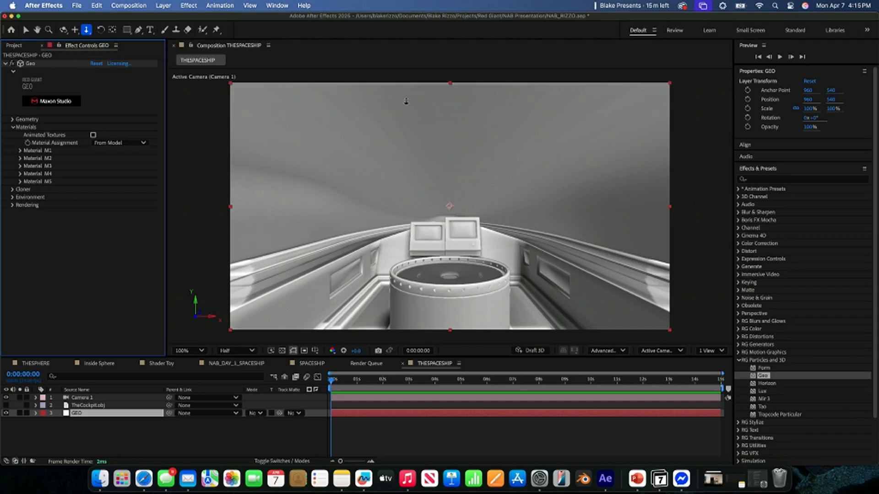
pyautogui.click(20, 150)
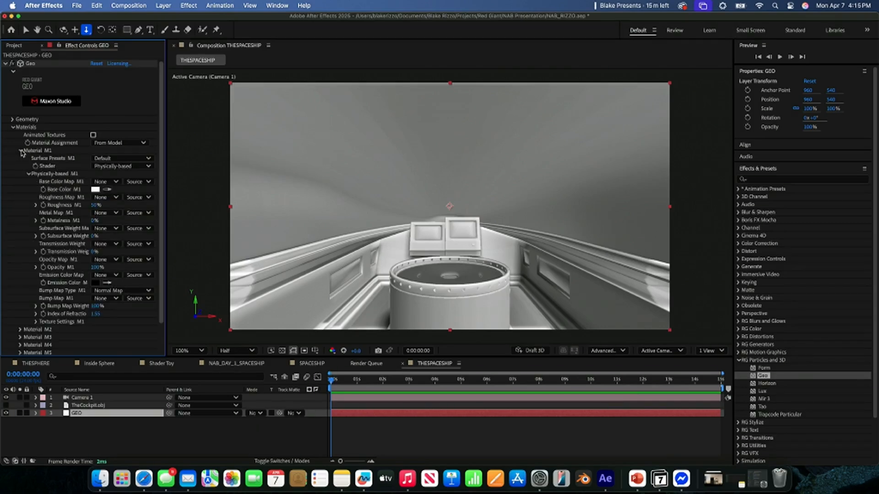
# - Try a red base color on Material M1 to identify its parts of the cockpit, and restore it to white
pyautogui.click(95, 189)
pyautogui.click(450, 194)
pyautogui.click(530, 191)
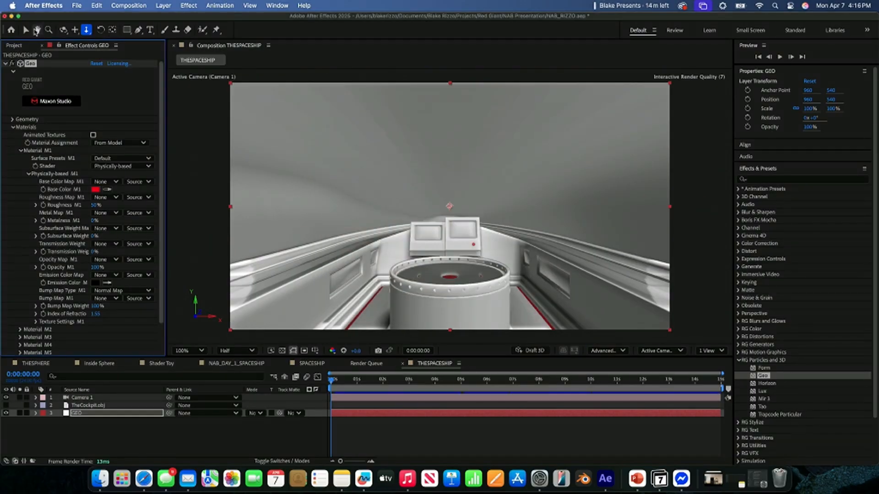
pyautogui.click(26, 31)
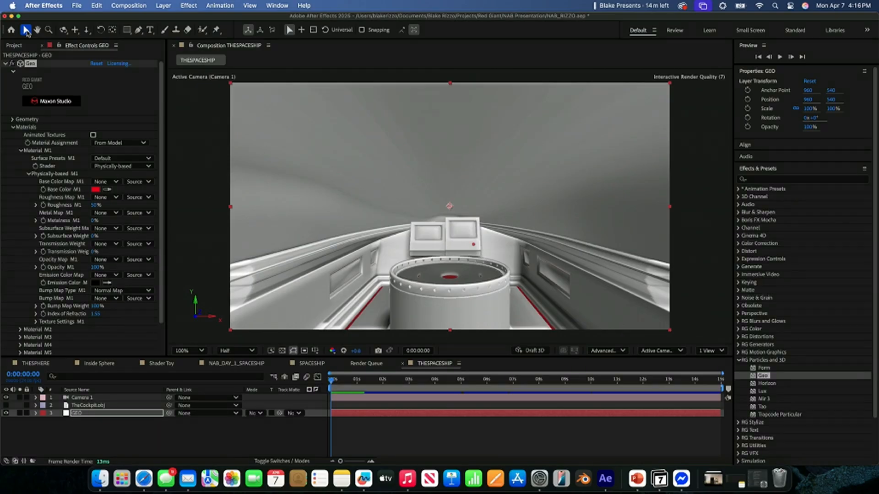
pyautogui.click(95, 189)
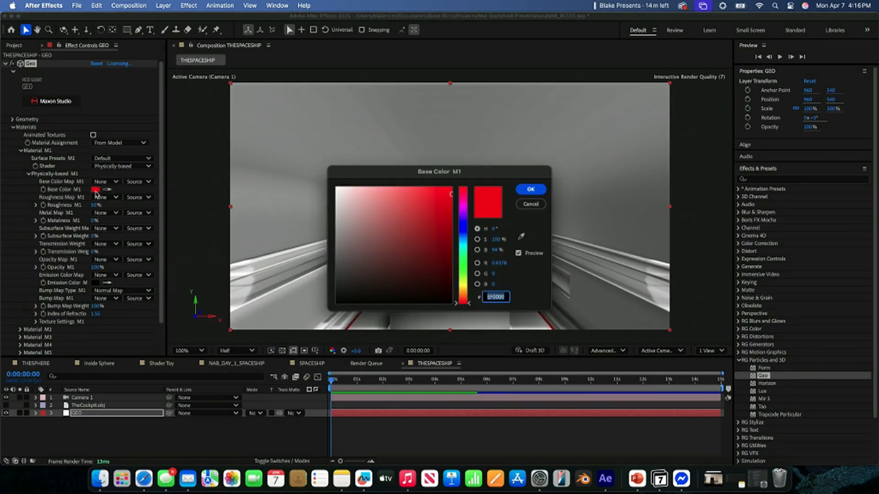
pyautogui.moveTo(350, 240); pyautogui.dragTo(336, 188)
pyautogui.click(518, 190)
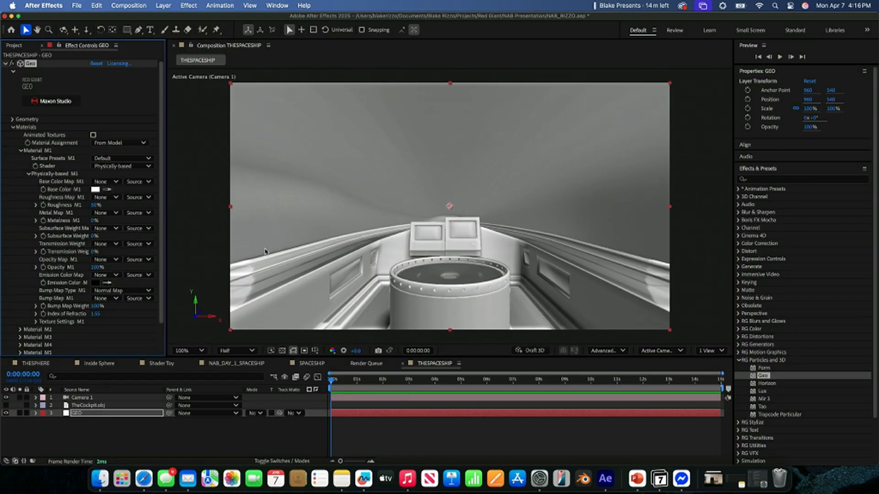
# - Give Material M1 a bright sky-blue emission color so its strips and buttons glow
pyautogui.scroll(-2, 58, 298)
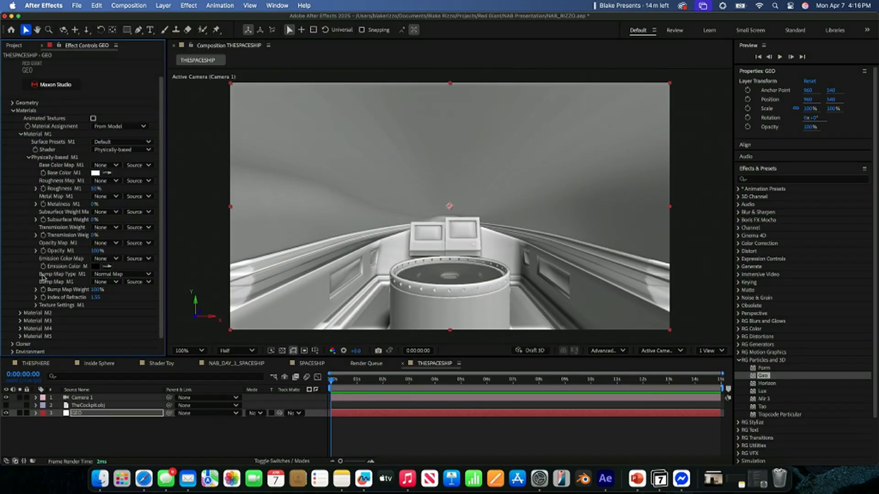
pyautogui.click(96, 268)
pyautogui.moveTo(366, 266); pyautogui.dragTo(345, 206)
pyautogui.click(337, 187)
pyautogui.moveTo(463, 236); pyautogui.dragTo(465, 239)
pyautogui.moveTo(376, 211); pyautogui.dragTo(355, 178)
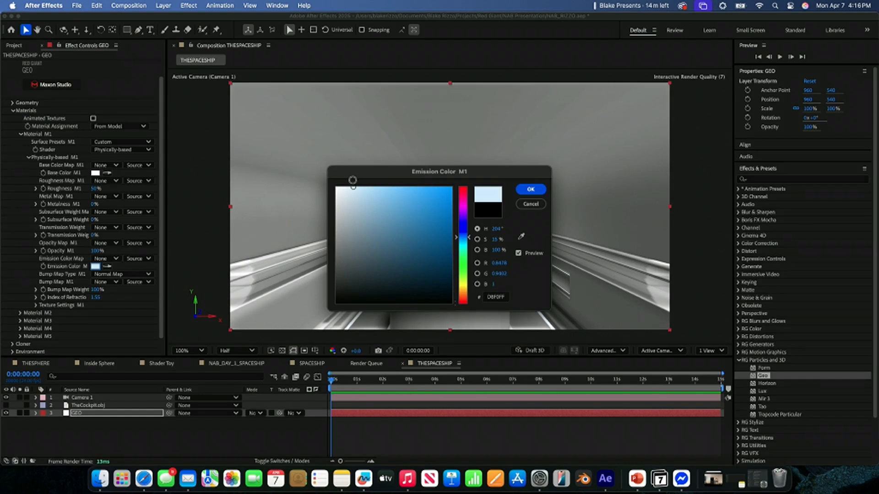
pyautogui.click(529, 191)
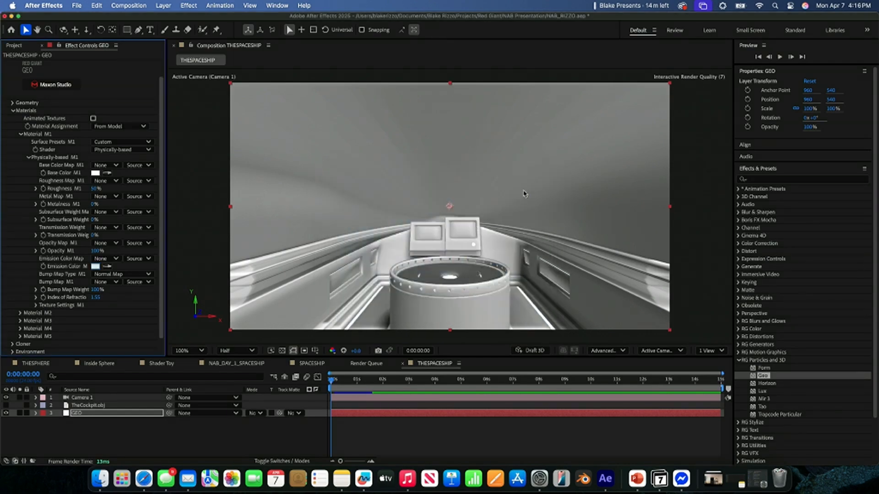
pyautogui.click(95, 268)
pyautogui.moveTo(358, 188); pyautogui.dragTo(404, 174)
pyautogui.click(520, 190)
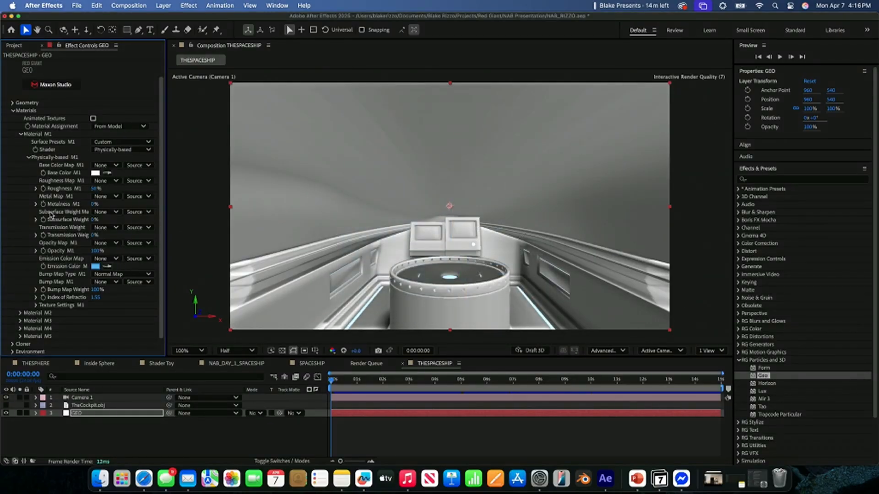
# - Collapse Material M1 and expand Material M2's physically-based settings
pyautogui.click(29, 157)
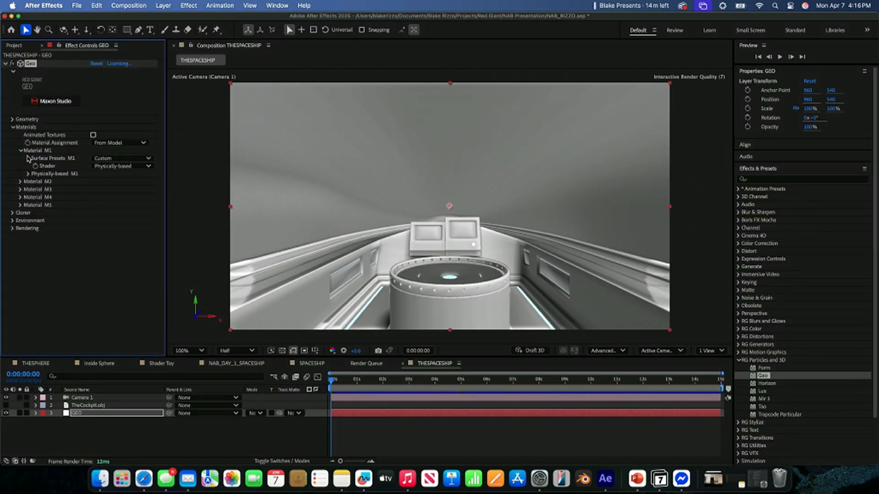
pyautogui.click(21, 151)
pyautogui.click(21, 158)
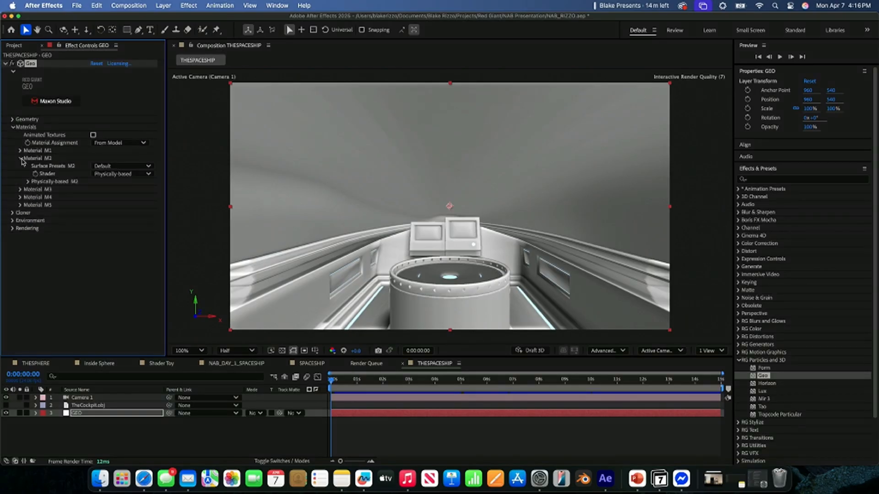
pyautogui.click(28, 182)
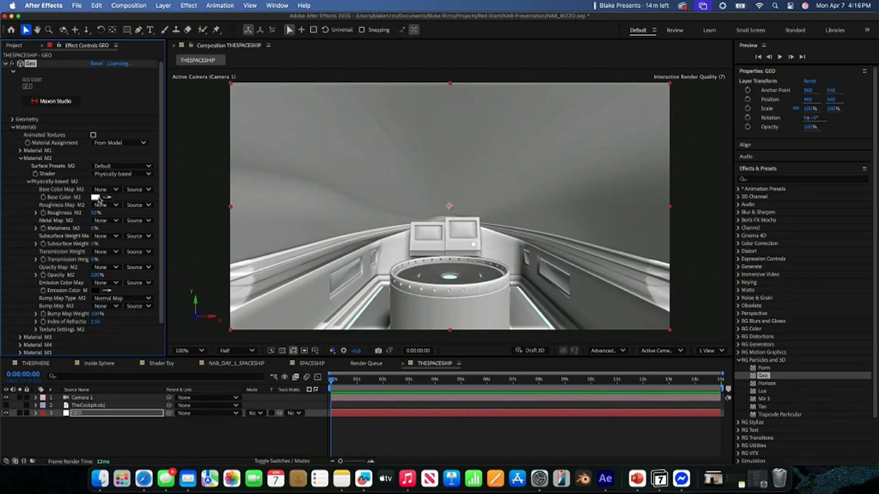
# - Change Material M2's base color to red to identify which part of the ship it covers
pyautogui.click(98, 197)
pyautogui.click(431, 239)
pyautogui.click(530, 189)
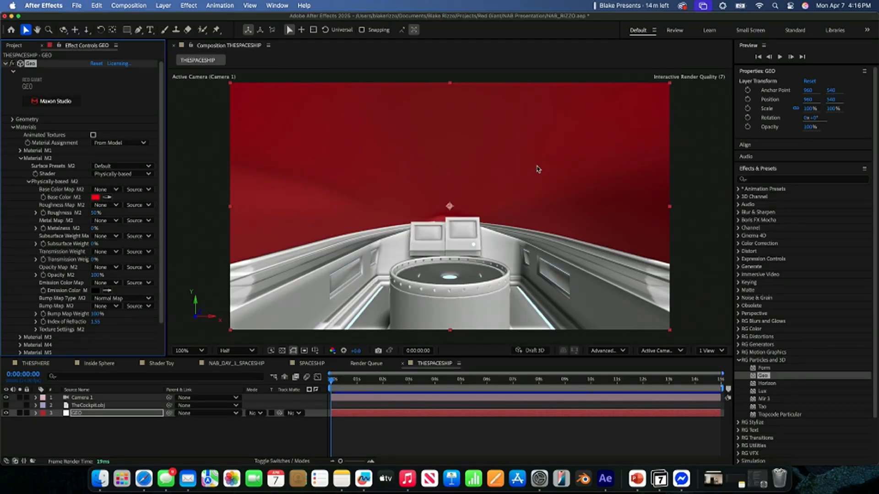
# - Apply the Clear Glass surface preset to Material M2, lower its opacity to just under 50%, and check the transparency
pyautogui.click(120, 166)
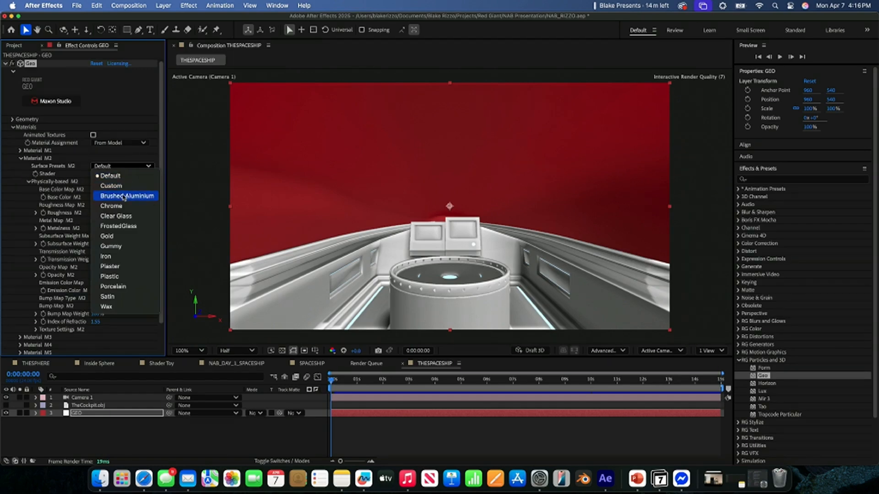
pyautogui.click(137, 219)
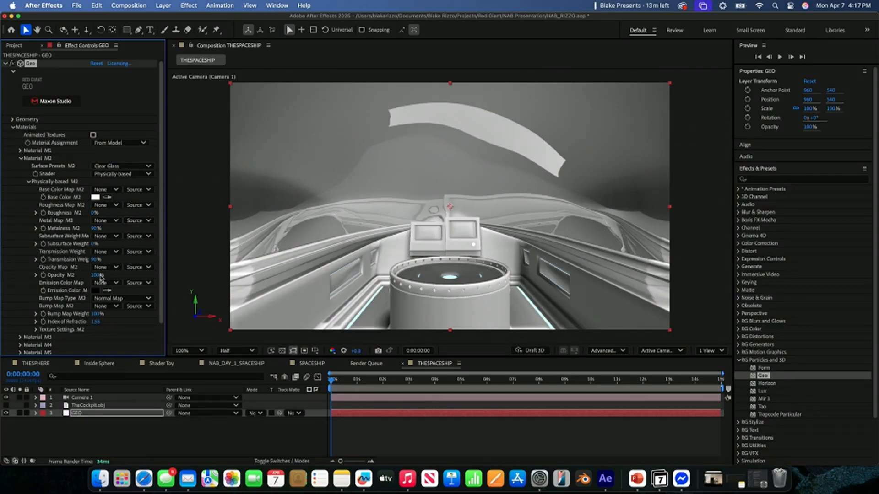
pyautogui.moveTo(96, 275); pyautogui.dragTo(76, 278)
pyautogui.click(282, 351)
pyautogui.click(282, 351)
# - Add a white solid named Stars to the composition and place it beneath the GEO layer
pyautogui.click(205, 448)
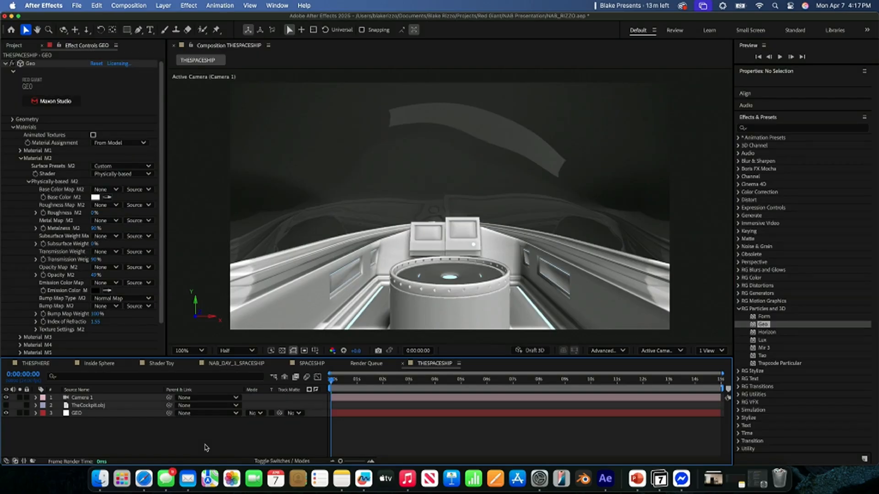
pyautogui.rightClick(205, 448)
pyautogui.moveTo(270, 346)
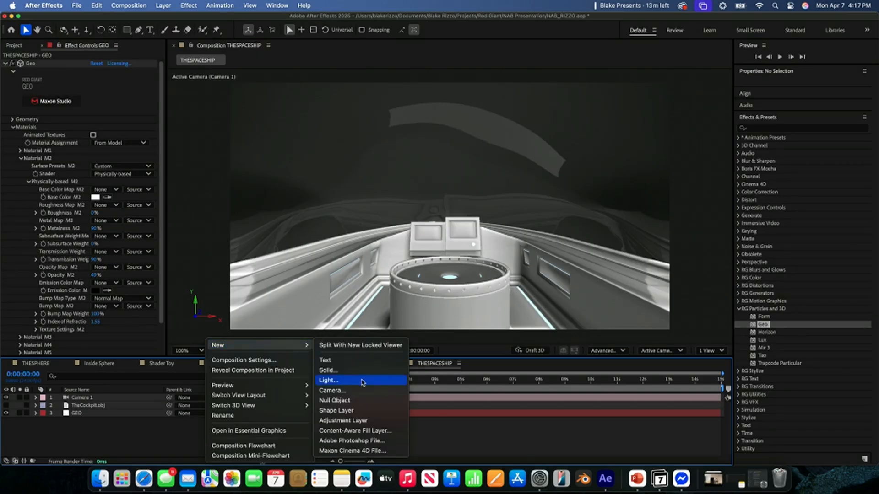
pyautogui.click(362, 371)
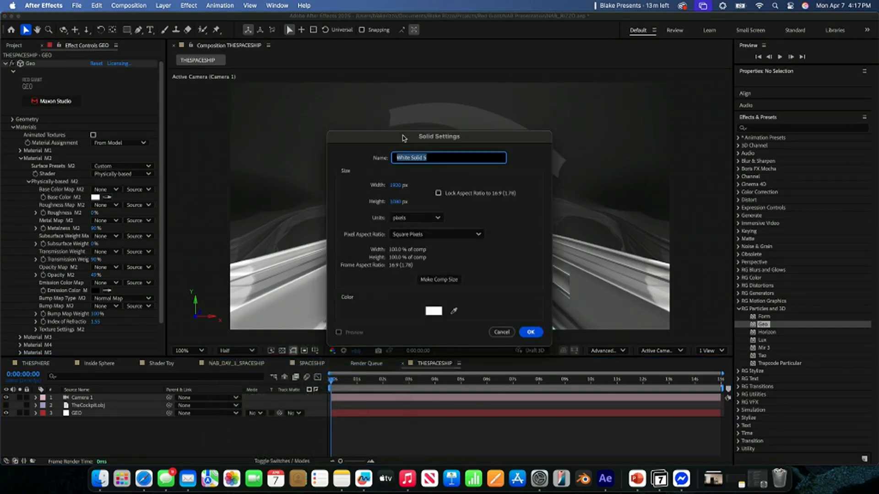
pyautogui.write('Stars')
pyautogui.press('Return')
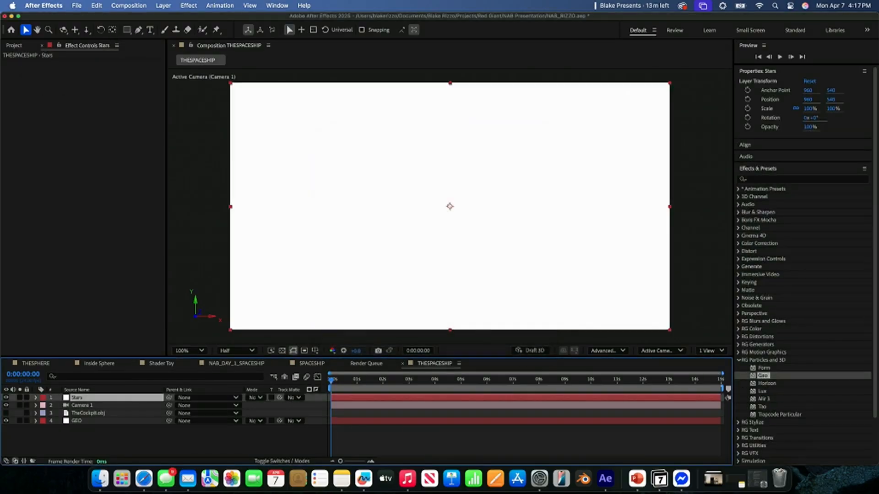
pyautogui.moveTo(87, 401); pyautogui.dragTo(88, 433)
# - Apply the CC Star Burst effect to the Stars layer
pyautogui.hotkey('ctrl', 'space')
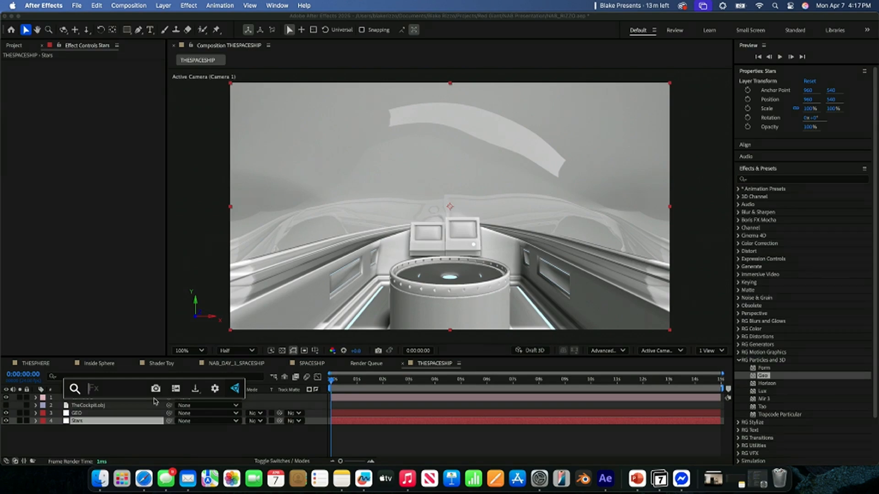
pyautogui.write('cc star')
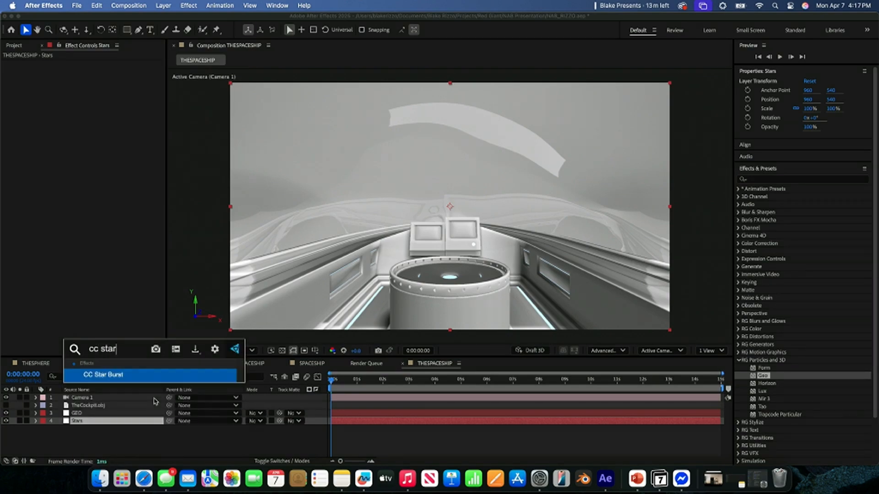
pyautogui.press('Return')
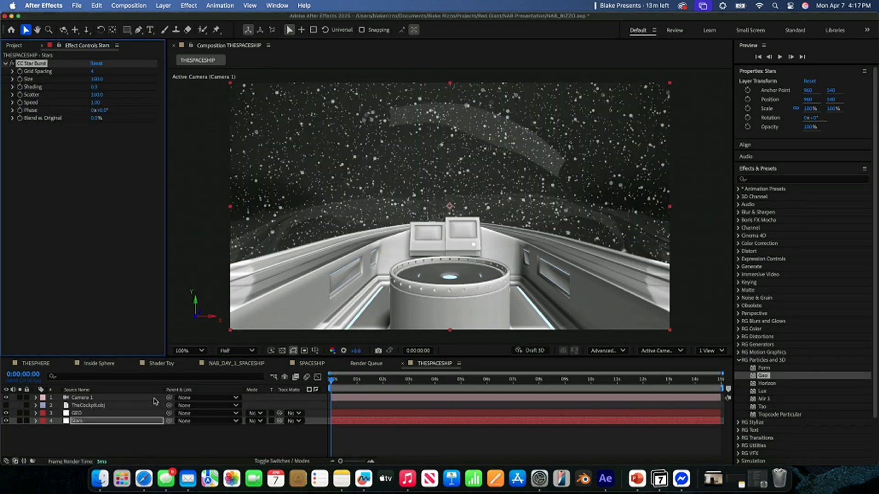
# - Solo the Stars layer, preview its motion, and set the star burst's Speed to 0
pyautogui.click(19, 420)
pyautogui.press('space')
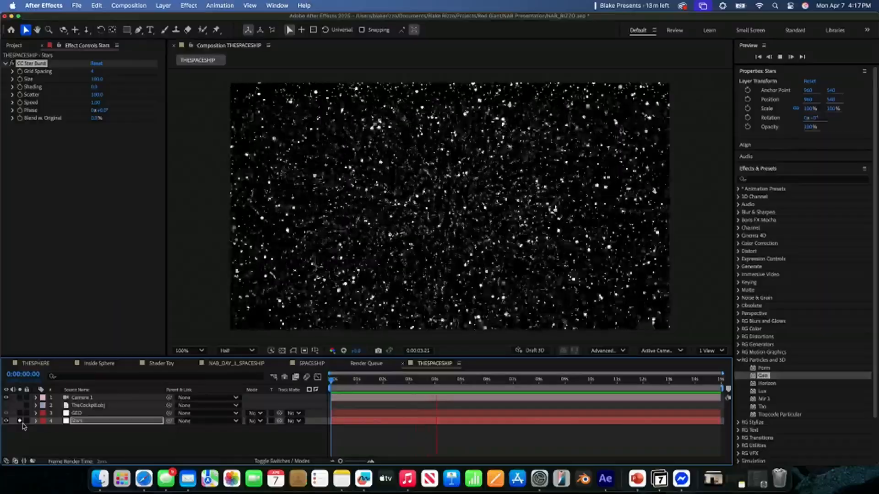
pyautogui.press('space')
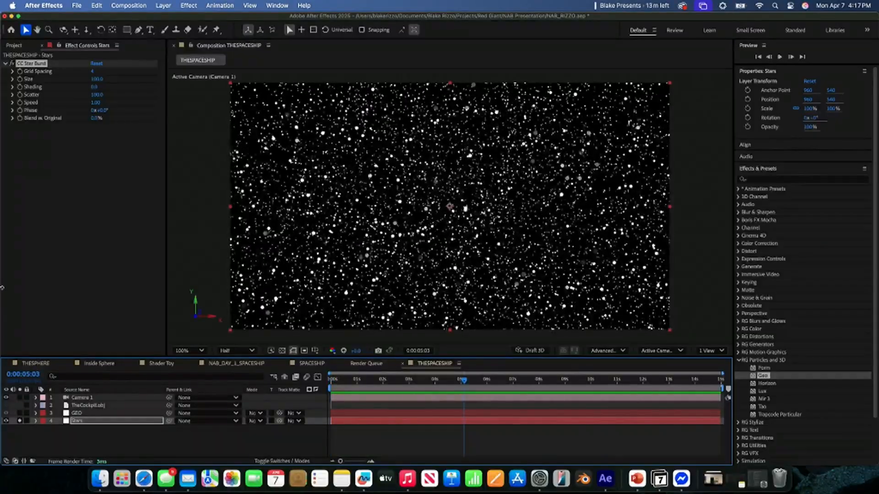
pyautogui.click(96, 103)
pyautogui.write('0')
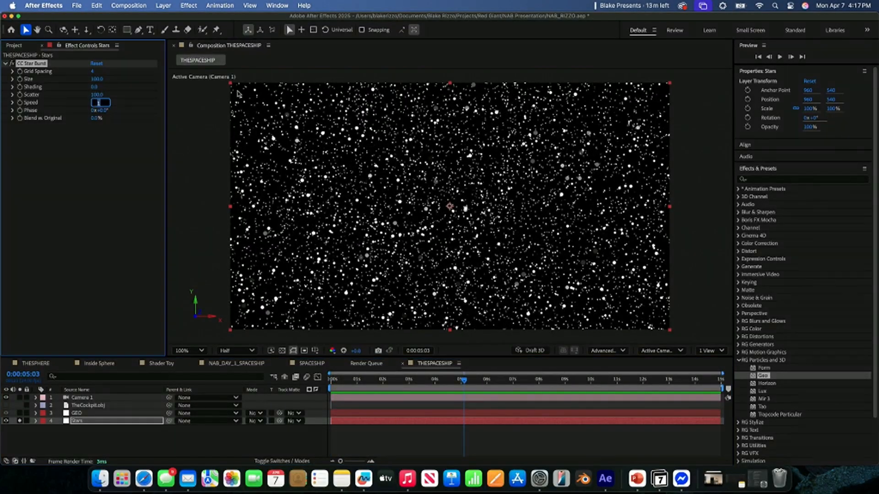
pyautogui.click(74, 213)
# - During playback, set the star burst's Size to about 39, Scatter to 103 and Phase to 20°, then unsolo the Stars layer
pyautogui.press('space')
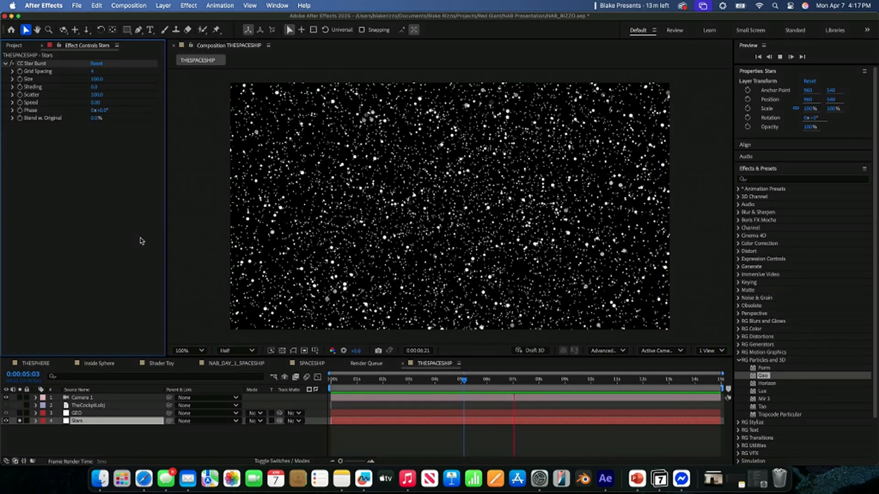
pyautogui.moveTo(97, 97); pyautogui.dragTo(56, 80)
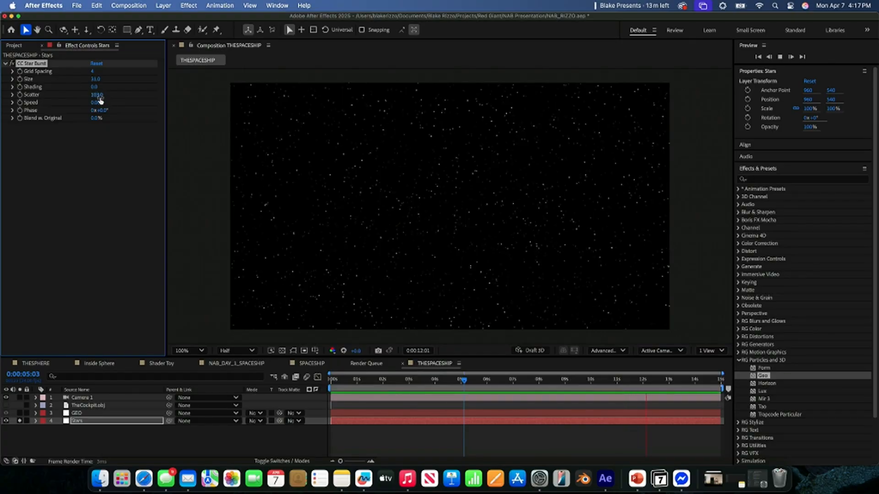
pyautogui.moveTo(100, 114); pyautogui.dragTo(106, 115)
pyautogui.moveTo(99, 80); pyautogui.dragTo(103, 81)
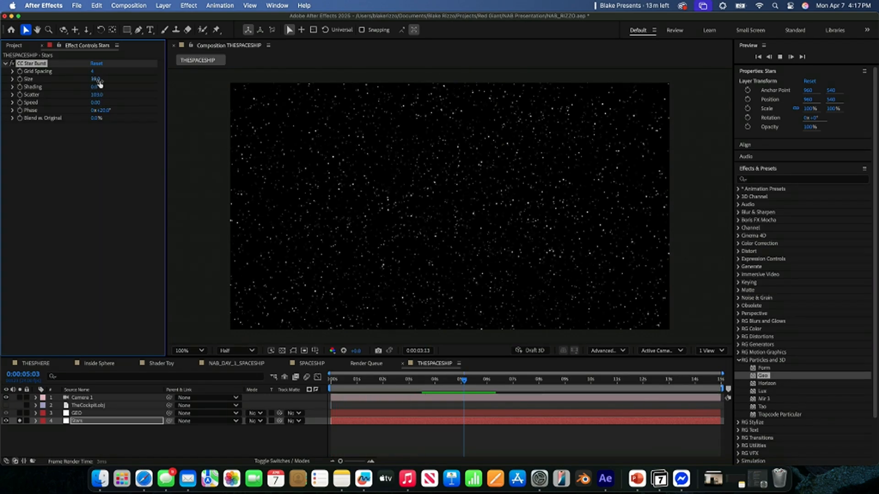
pyautogui.click(20, 420)
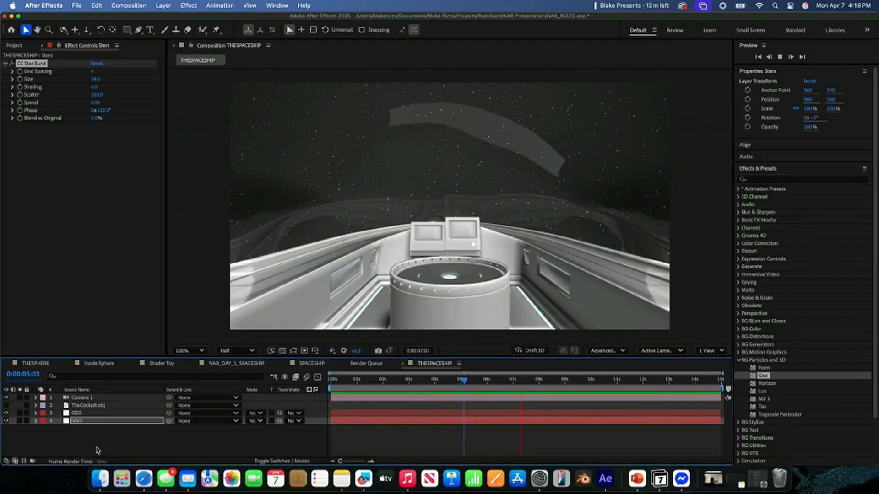
pyautogui.press('space')
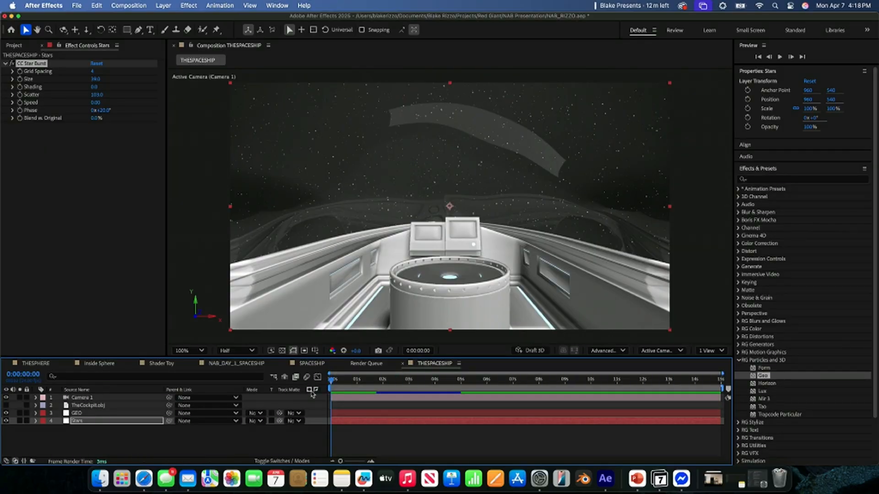
# - Set the base color of Material M3 on the GEO layer to pure red (FF0000)
pyautogui.click(255, 435)
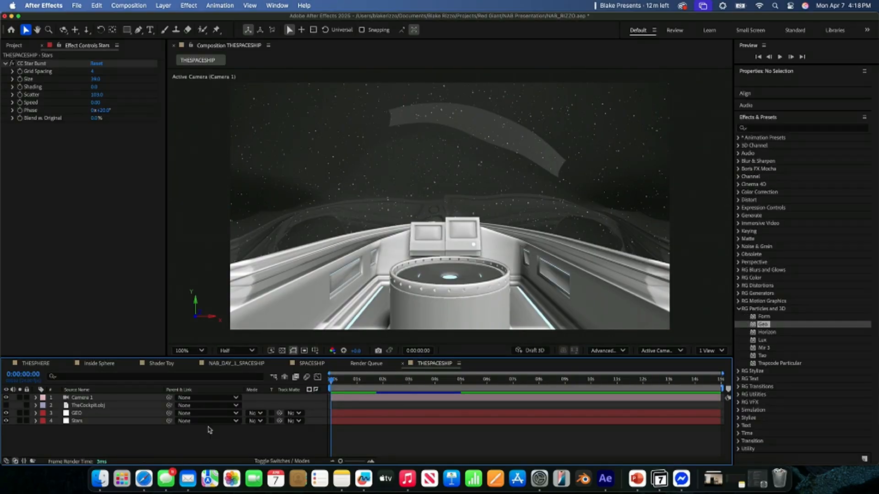
pyautogui.click(79, 414)
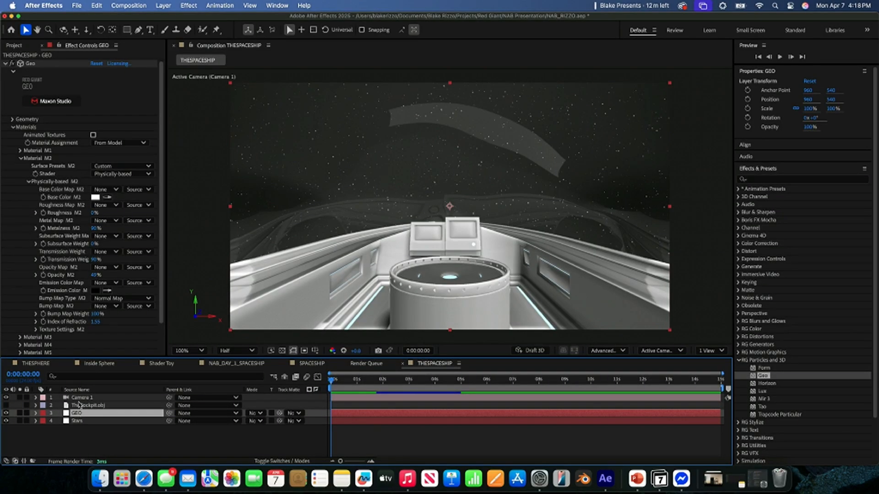
pyautogui.click(29, 182)
pyautogui.click(20, 158)
pyautogui.click(20, 166)
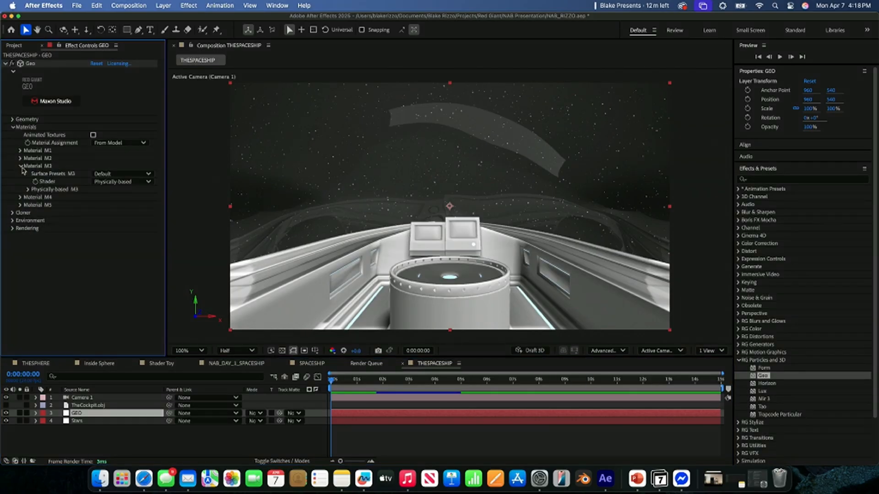
pyautogui.click(28, 190)
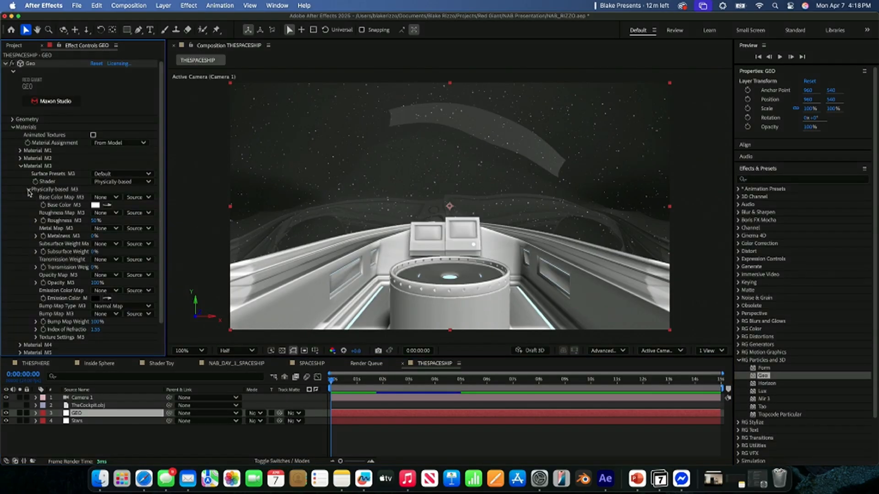
pyautogui.click(95, 205)
pyautogui.moveTo(428, 247); pyautogui.dragTo(476, 188)
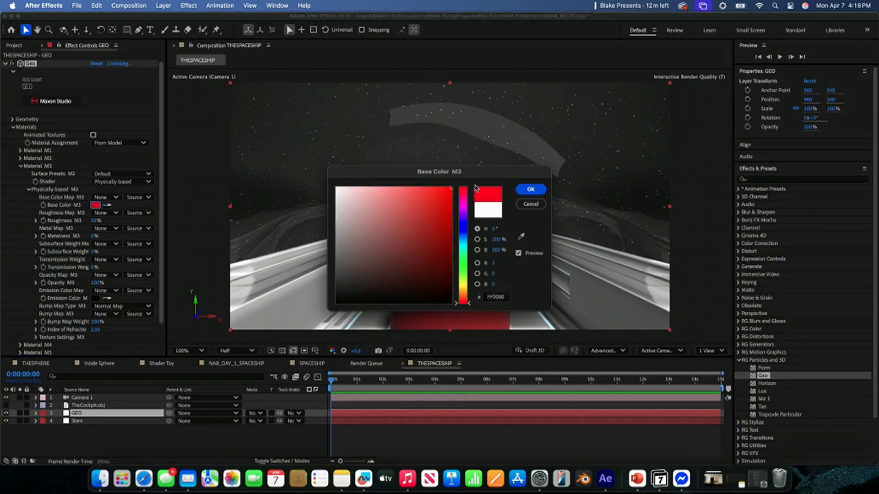
pyautogui.click(531, 189)
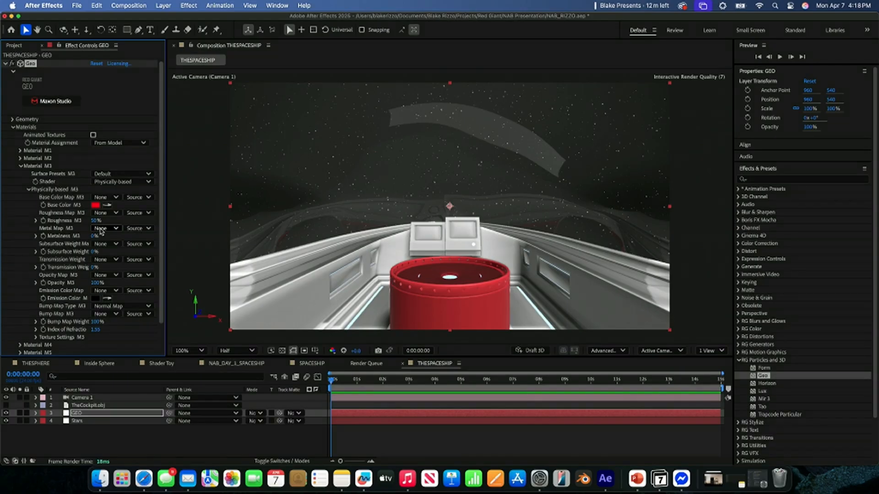
# - Create a white solid named HolodeskBump in the composition
pyautogui.rightClick(149, 443)
pyautogui.moveTo(201, 346)
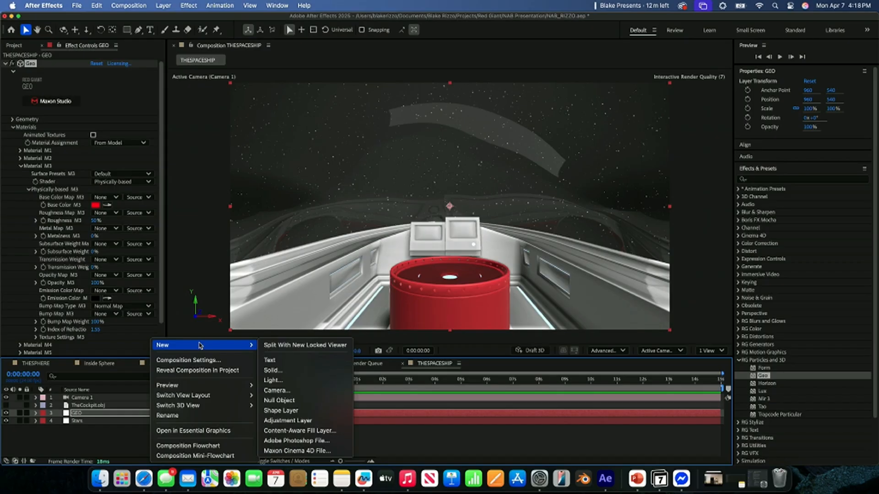
pyautogui.click(303, 371)
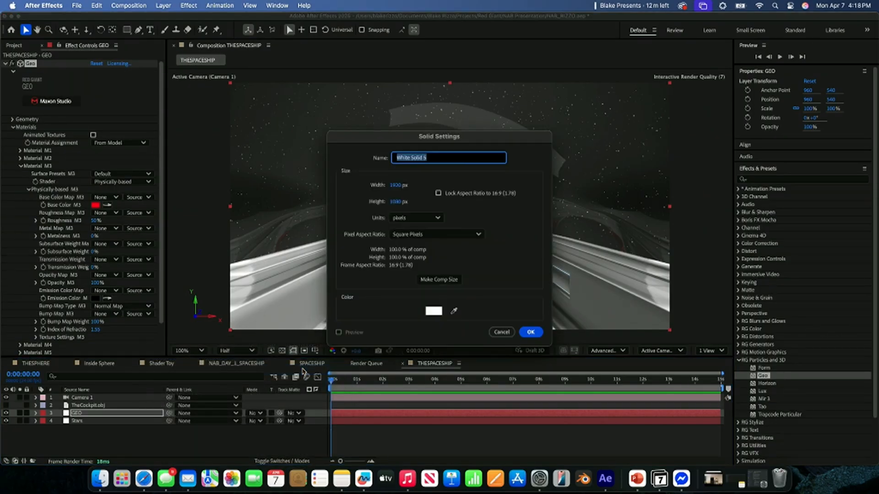
pyautogui.write('HolodeskBump')
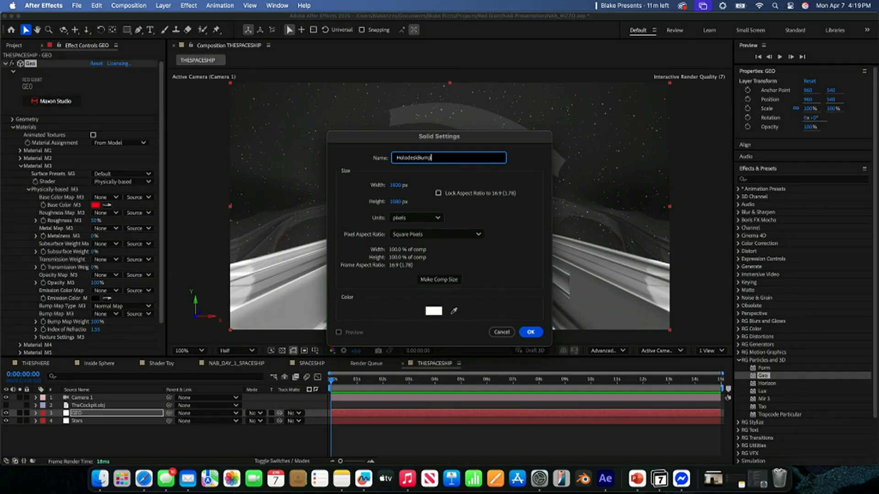
pyautogui.press('Return')
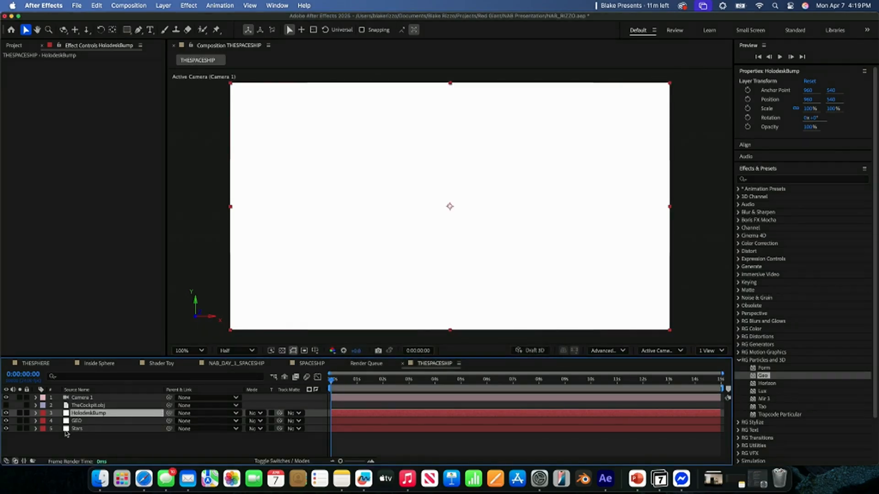
# - Turn off the visibility of the HolodeskBump layer, leaving it unsoloed and unlocked
pyautogui.click(19, 413)
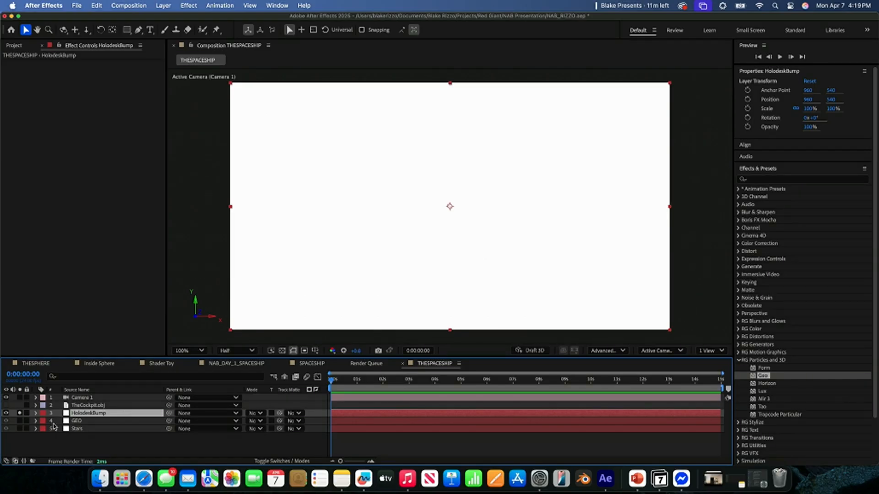
pyautogui.click(27, 414)
pyautogui.click(20, 413)
pyautogui.click(26, 414)
pyautogui.click(6, 413)
# - Place the HolodeskBump layer beneath Stars and give it a green label color
pyautogui.click(74, 414)
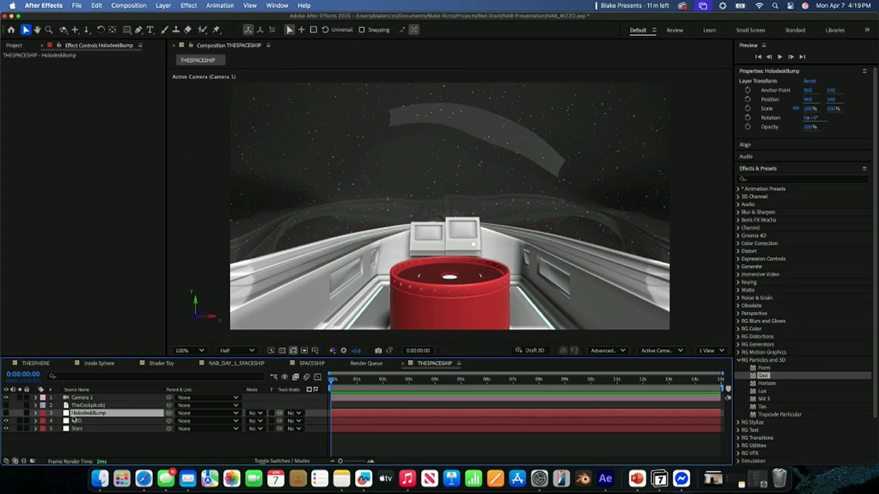
pyautogui.moveTo(82, 416); pyautogui.dragTo(80, 435)
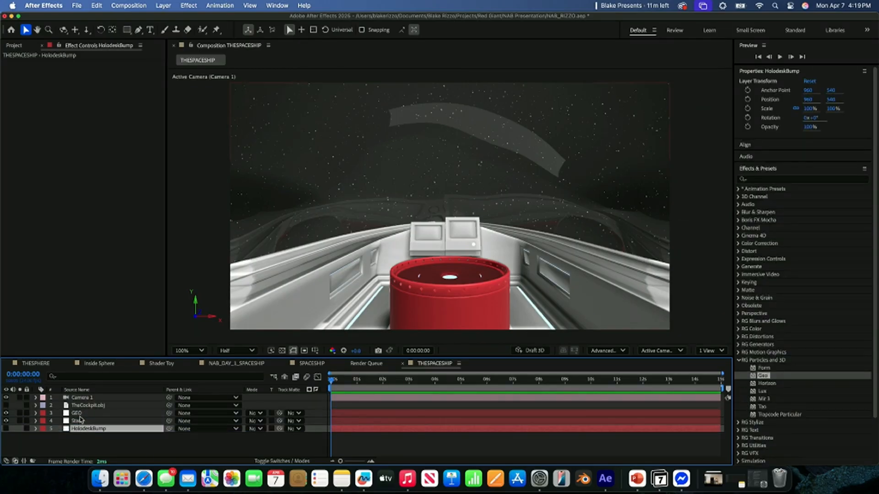
pyautogui.click(42, 429)
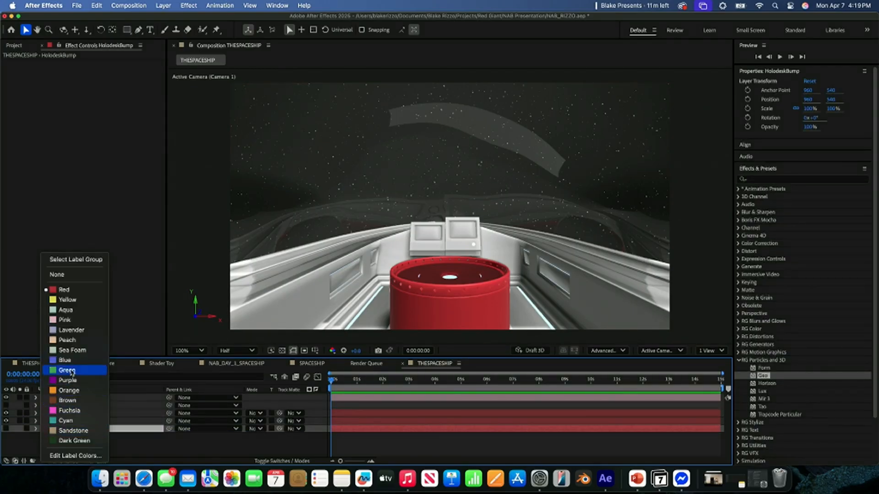
pyautogui.click(71, 371)
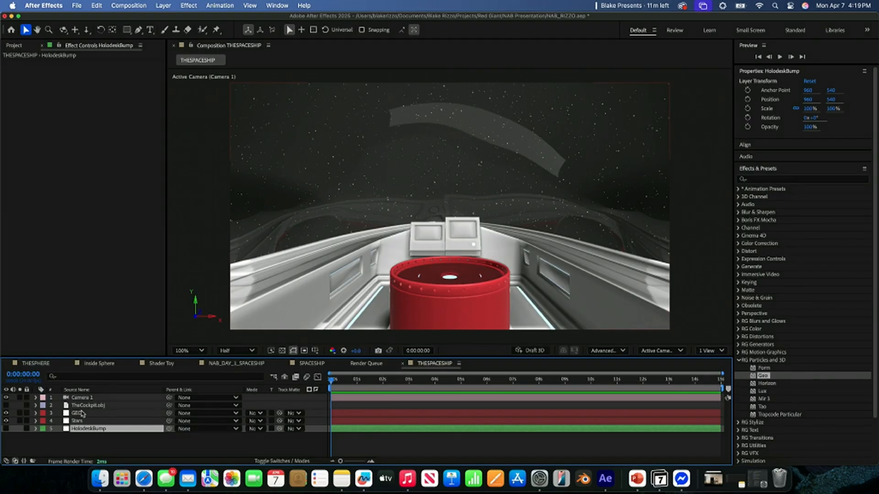
# - Assign HolodeskBump with Effects & Masks as Material M3's bump map on the GEO layer, using the Grayscale Height Map type
pyautogui.click(80, 414)
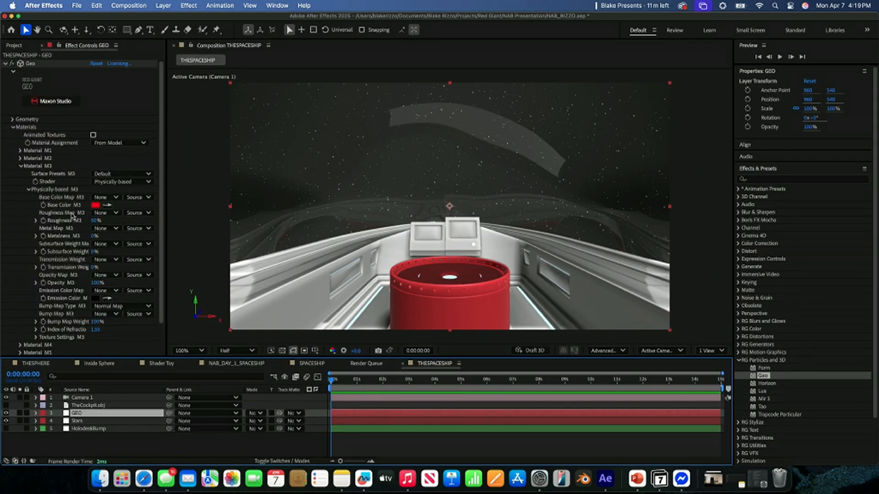
pyautogui.scroll(-1, 74, 282)
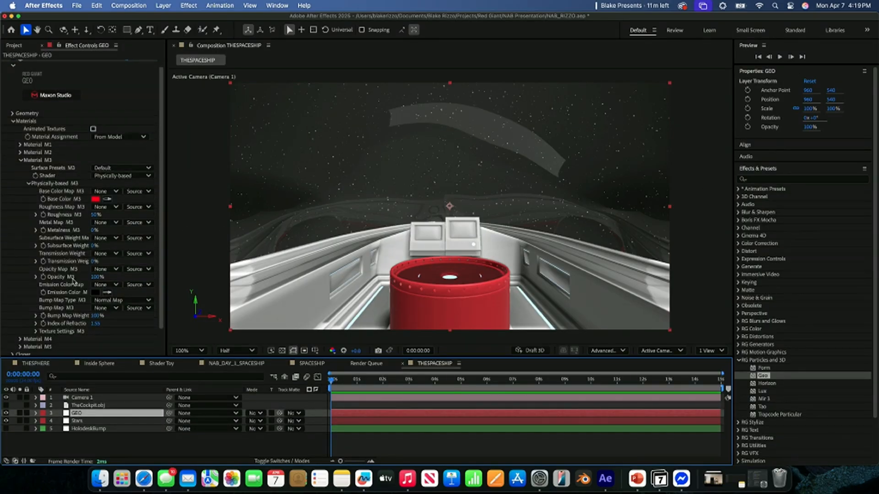
pyautogui.click(105, 308)
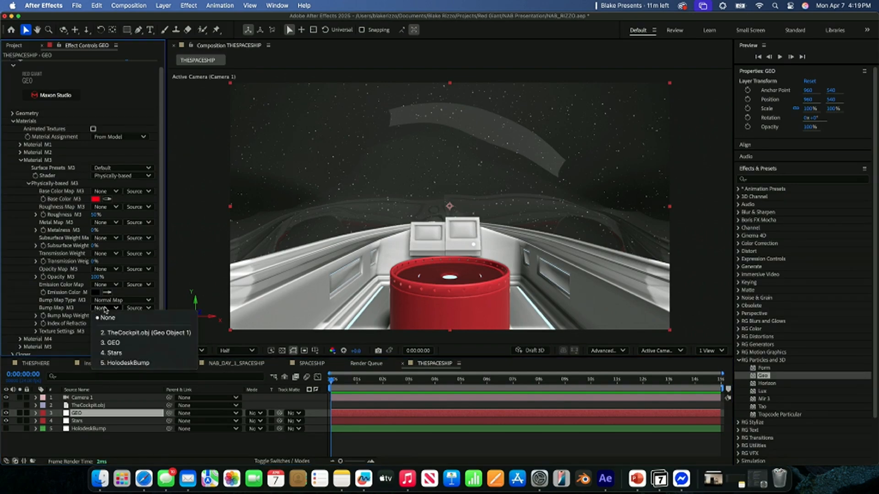
pyautogui.click(119, 363)
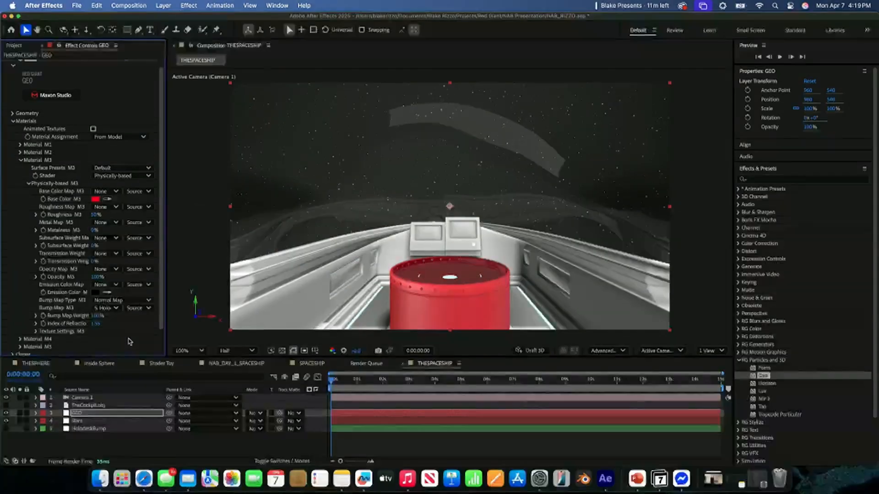
pyautogui.click(135, 309)
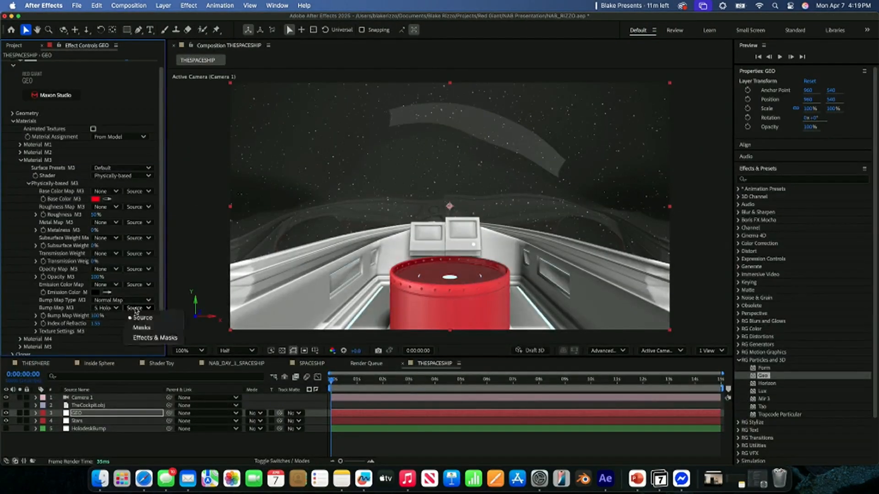
pyautogui.click(147, 337)
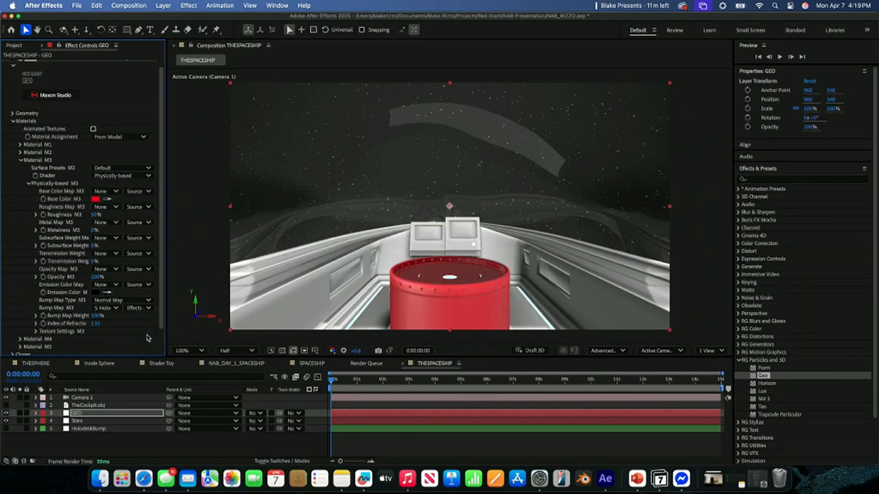
pyautogui.click(110, 301)
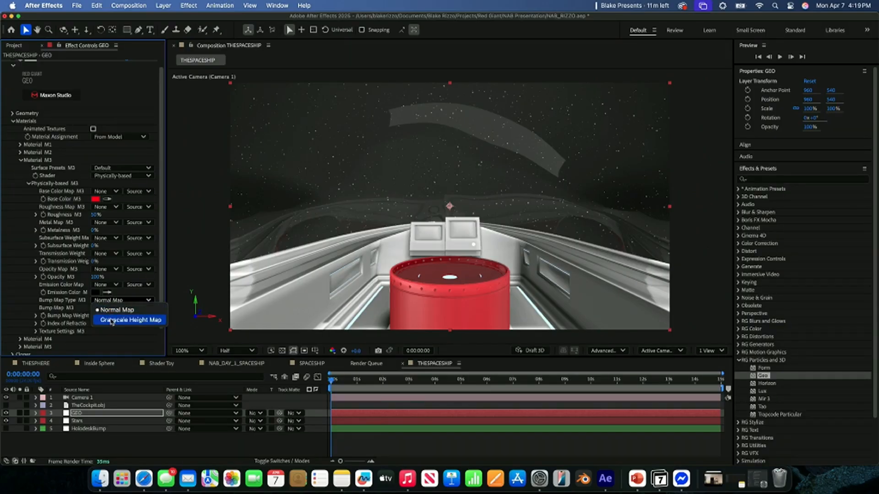
pyautogui.click(111, 320)
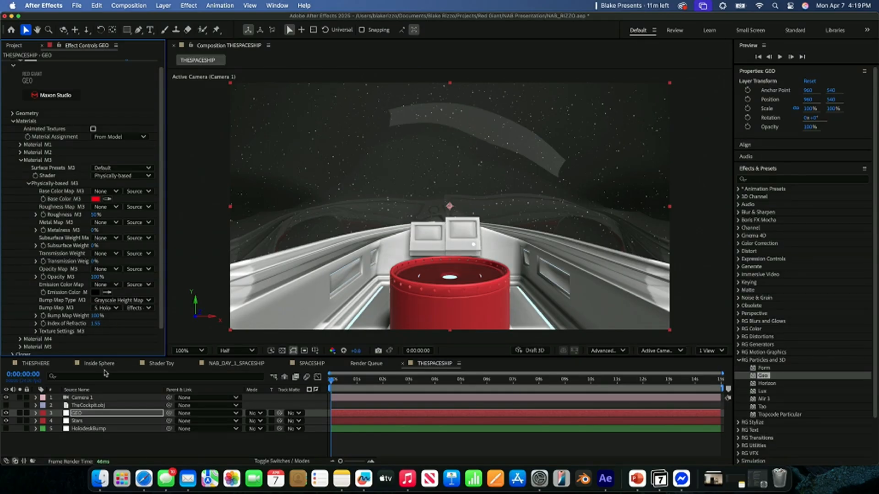
# - Set Material M3's base color on the GEO layer to white
pyautogui.click(81, 421)
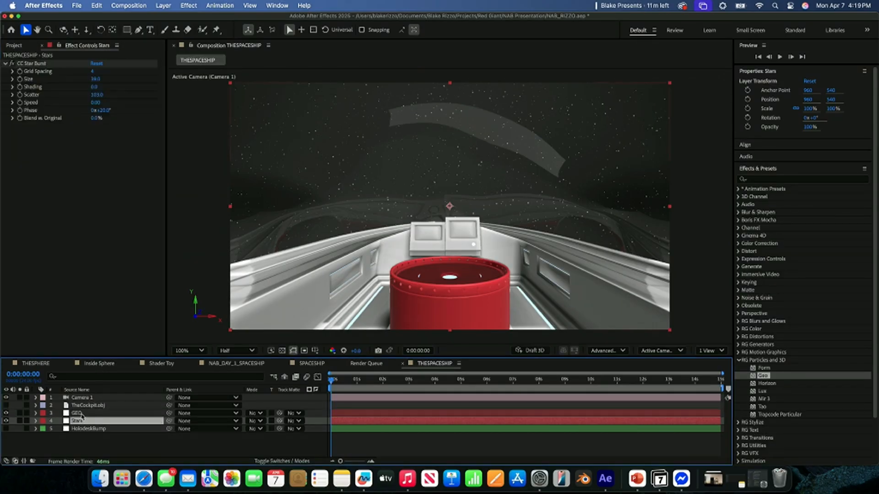
pyautogui.click(83, 414)
pyautogui.click(82, 422)
pyautogui.click(80, 414)
pyautogui.click(95, 206)
pyautogui.moveTo(343, 194); pyautogui.dragTo(304, 173)
pyautogui.click(529, 189)
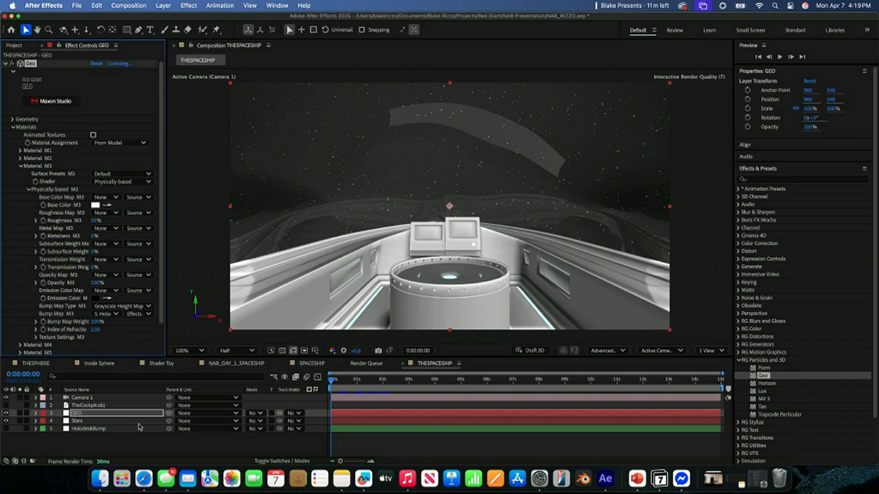
# - Apply Fractal Noise to the HolodeskBump layer and set its Scale to 115
pyautogui.click(105, 422)
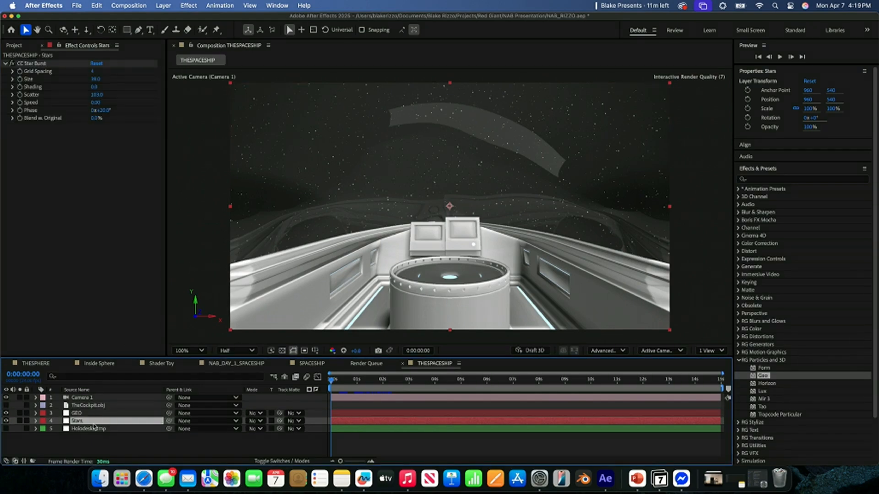
pyautogui.click(92, 430)
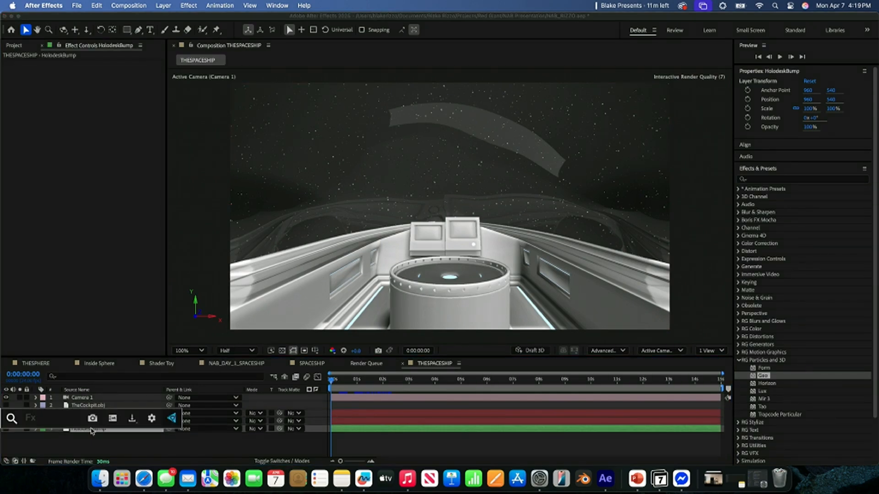
pyautogui.hotkey('ctrl', 'space')
pyautogui.write('fra')
pyautogui.press('Return')
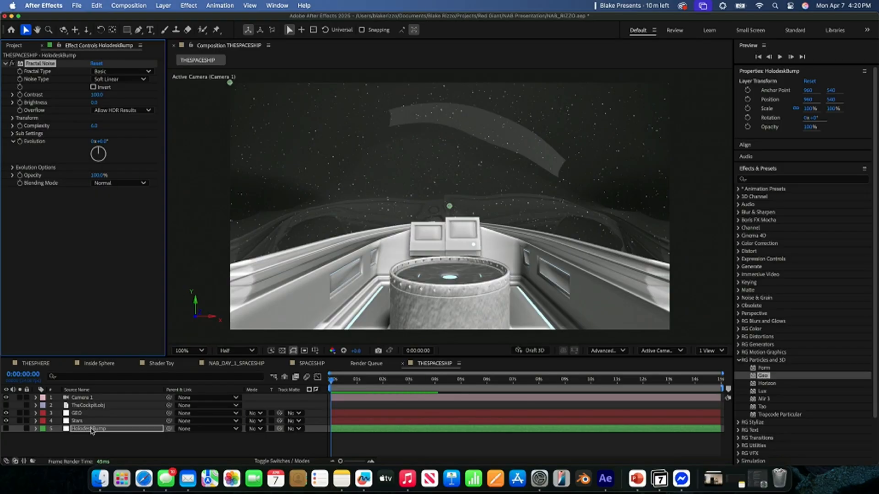
pyautogui.click(12, 117)
pyautogui.click(20, 141)
pyautogui.moveTo(97, 141); pyautogui.dragTo(106, 146)
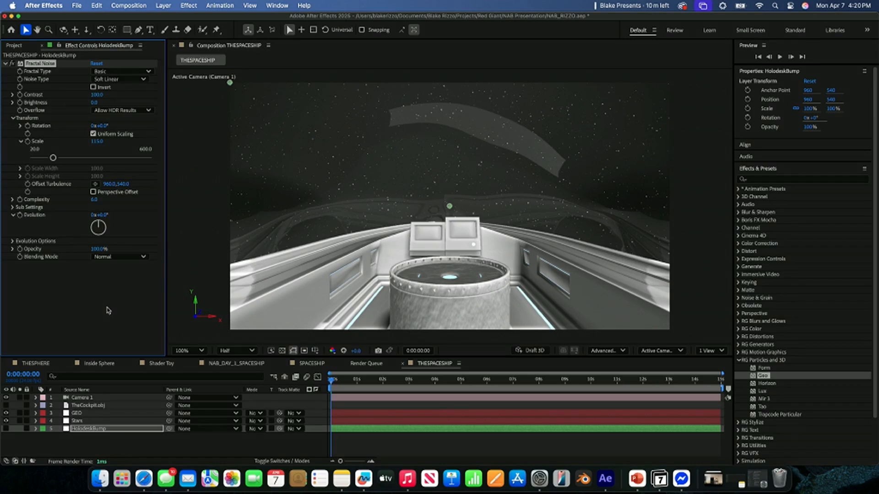
# - Add a second Fractal Noise to HolodeskBump with Multiply blending mode and Block noise type
pyautogui.hotkey('ctrl', 'space')
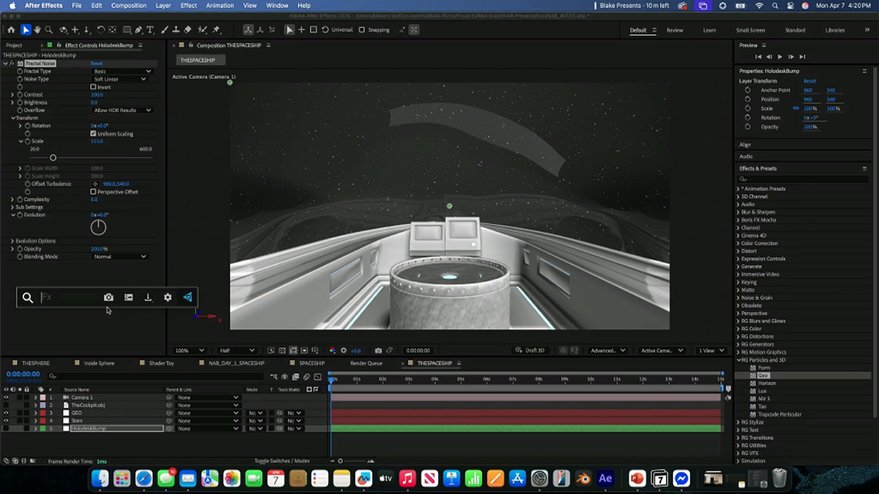
pyautogui.write('frac')
pyautogui.press('Return')
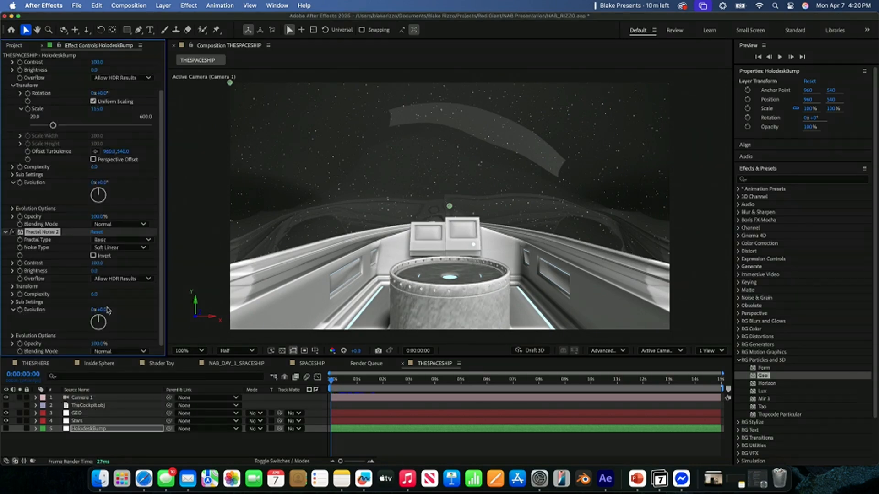
pyautogui.click(120, 351)
pyautogui.click(121, 312)
pyautogui.click(116, 244)
pyautogui.click(108, 247)
pyautogui.click(108, 248)
pyautogui.click(108, 255)
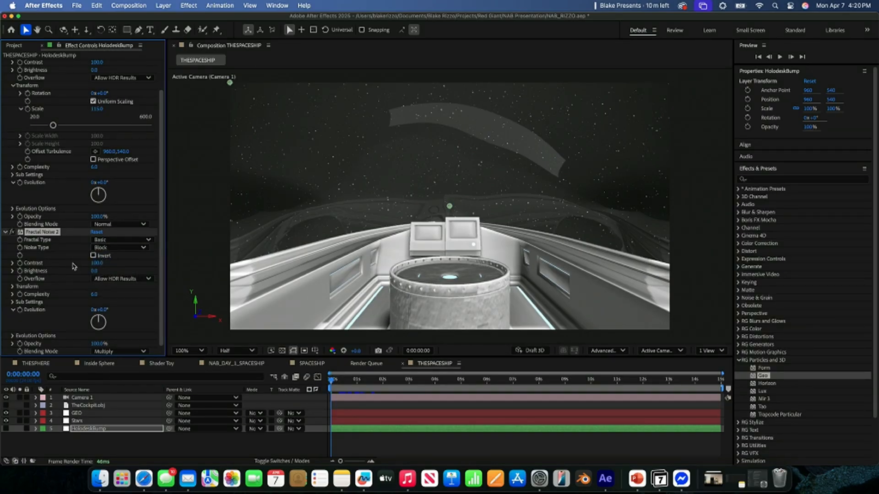
# - Set the second Fractal Noise's Contrast to 174, Brightness to 20 and Scale to 136
pyautogui.moveTo(97, 264)
pyautogui.mouseDown()
pyautogui.moveTo(131, 270)
pyautogui.moveTo(75, 272)
pyautogui.moveTo(105, 275)
pyautogui.mouseUp()
pyautogui.click(12, 287)
pyautogui.moveTo(98, 309)
pyautogui.mouseDown()
pyautogui.moveTo(130, 311)
pyautogui.moveTo(115, 312)
pyautogui.mouseUp()
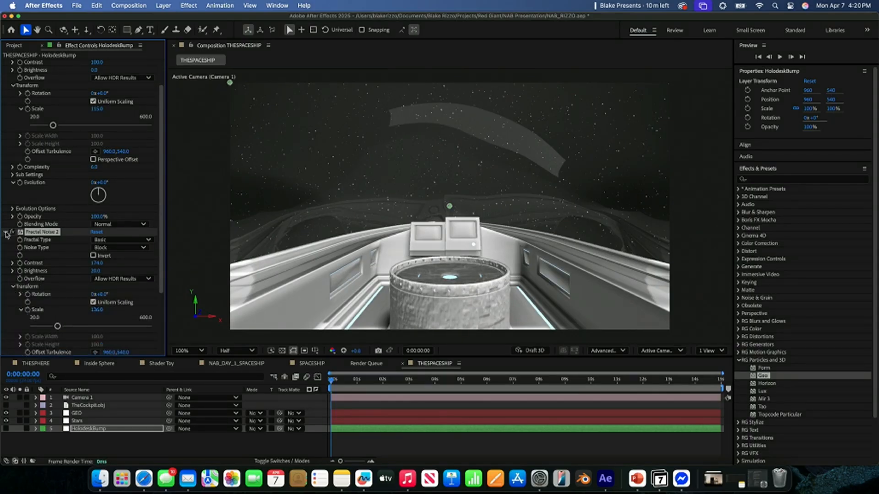
# - Collapse the second Fractal Noise and apply the Find Edges effect to the HolodeskBump layer
pyautogui.click(6, 232)
pyautogui.hotkey('ctrl', 'space')
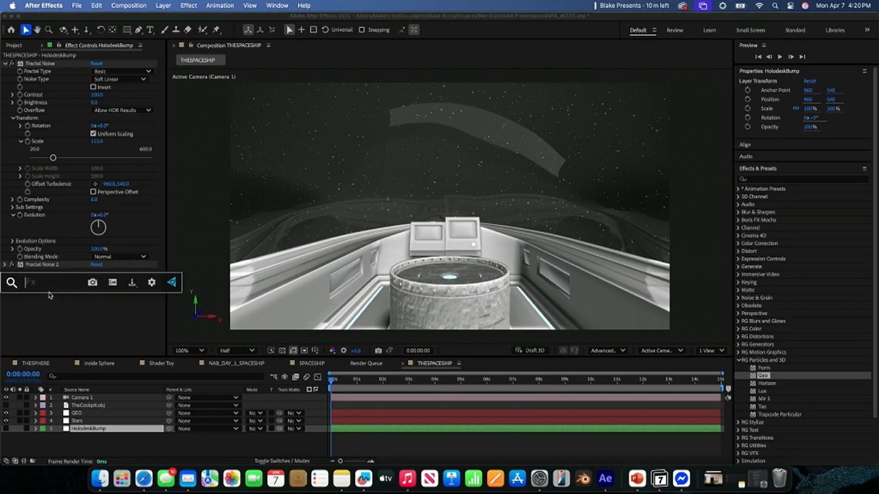
pyautogui.write('find')
pyautogui.press('Return')
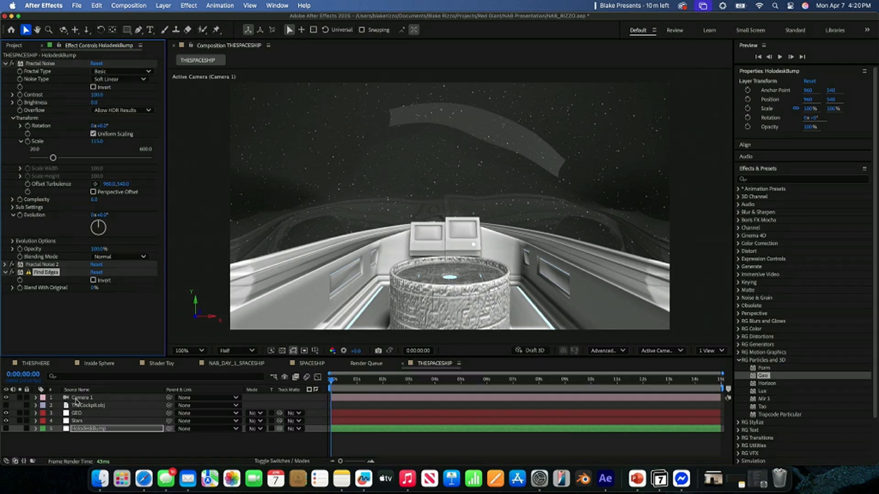
# - Set the Bump Map Weight of Material M3 on the GEO layer to 44%
pyautogui.click(80, 414)
pyautogui.moveTo(95, 323); pyautogui.dragTo(69, 323)
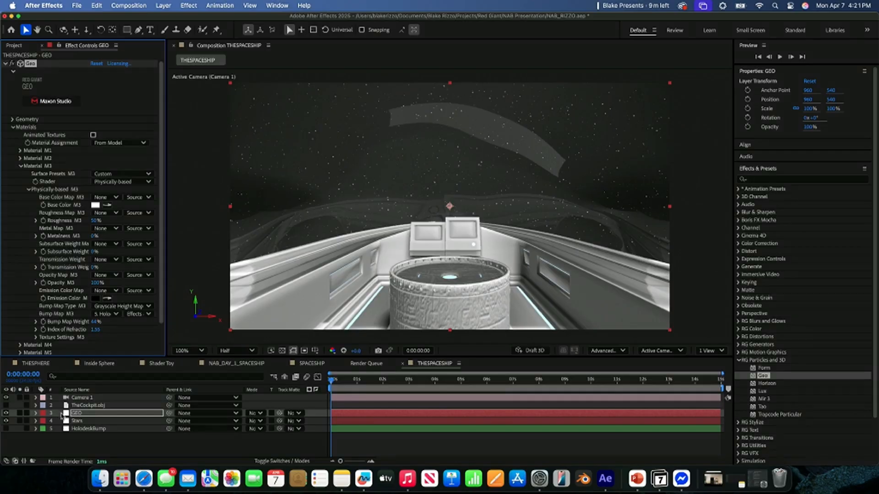
# - Apply the Turbulent Displace effect to the HolodeskBump layer
pyautogui.click(78, 421)
pyautogui.click(81, 429)
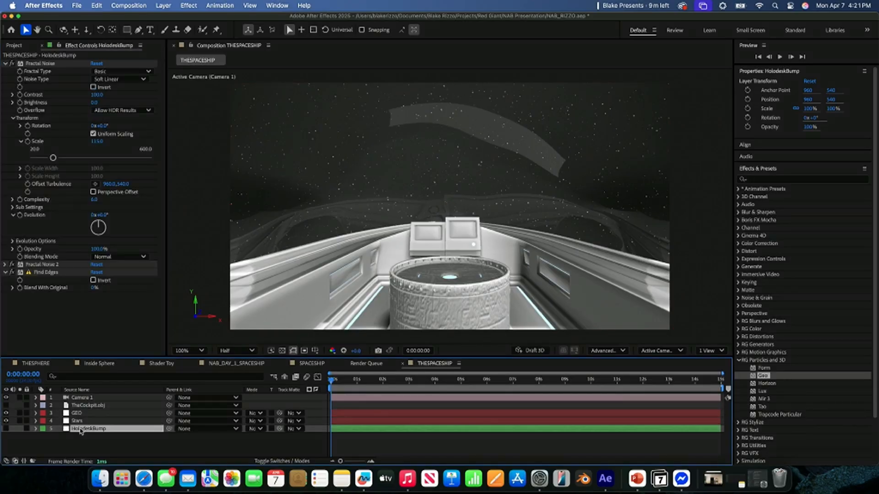
pyautogui.hotkey('ctrl', 'space')
pyautogui.write('turb')
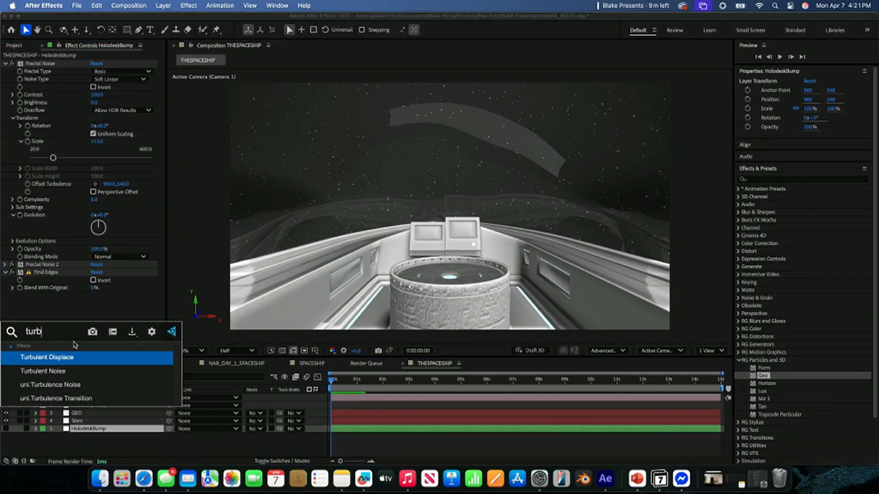
pyautogui.press('Return')
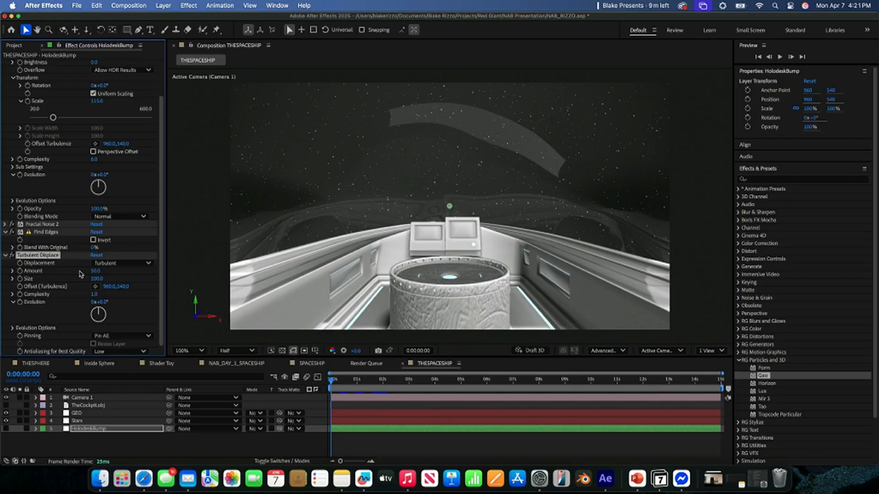
# - Set Turbulent Displace to Vertical Displacement with Size 6 and Amount 632, and disable the effect
pyautogui.moveTo(96, 278); pyautogui.dragTo(52, 274)
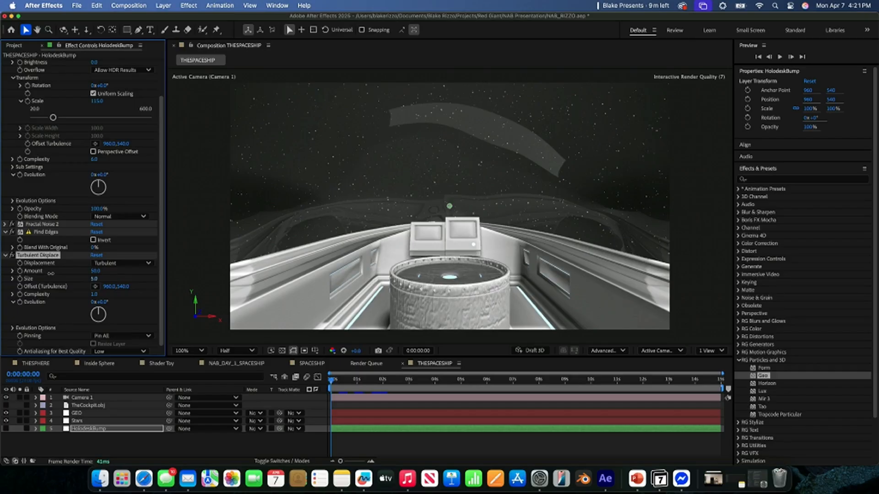
pyautogui.click(120, 262)
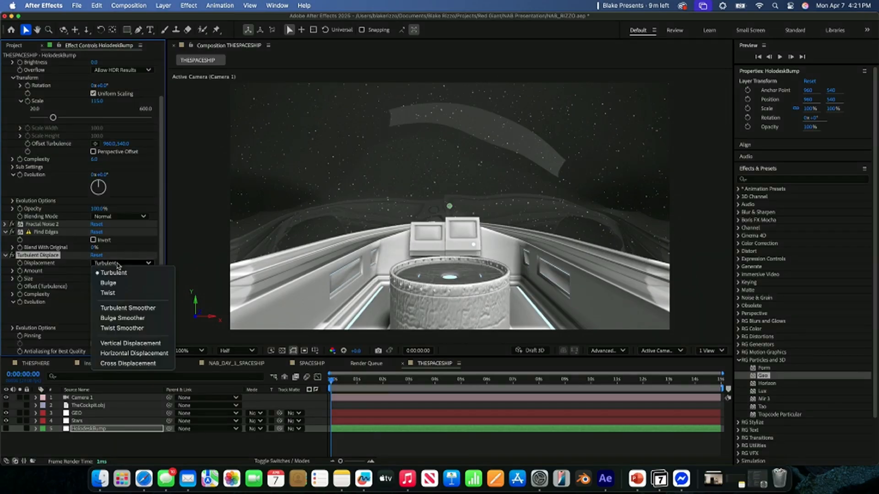
pyautogui.click(118, 343)
pyautogui.moveTo(96, 272); pyautogui.dragTo(371, 280)
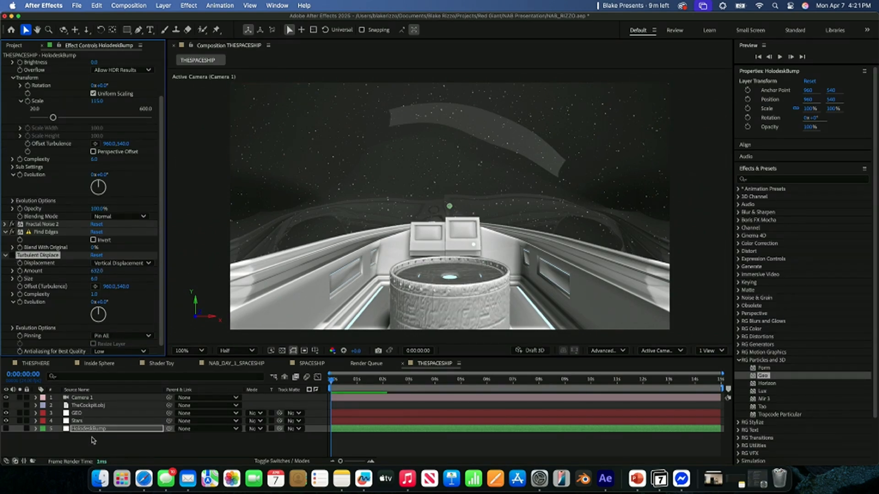
# - Create a white 1920 × 1080 px solid named HOLODESK ROUGHNESS
pyautogui.click(92, 439)
pyautogui.rightClick(92, 439)
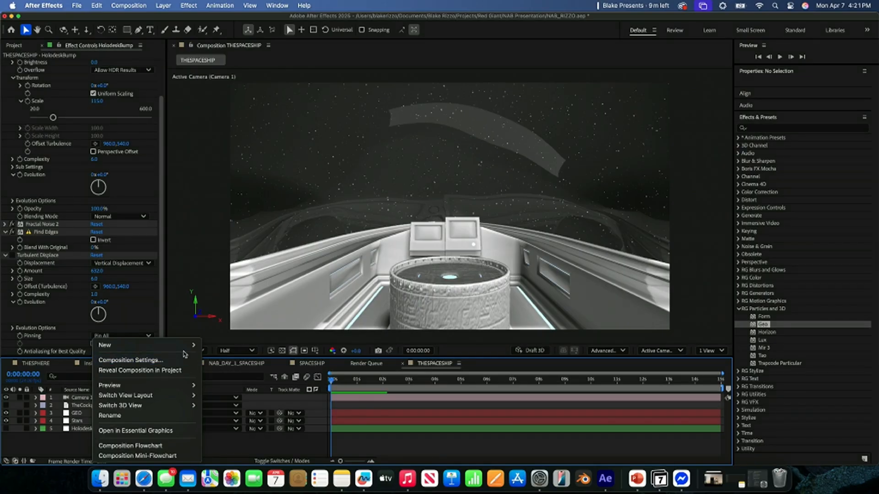
pyautogui.moveTo(190, 346)
pyautogui.click(248, 373)
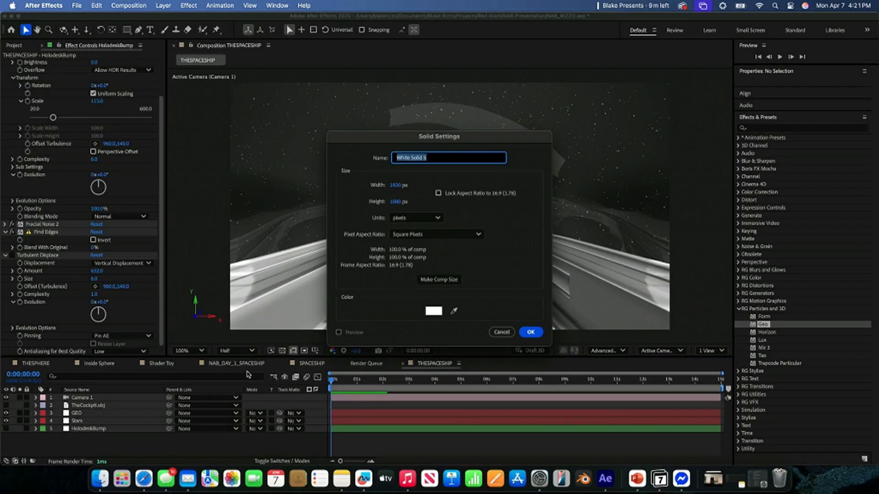
pyautogui.write('HOLO')
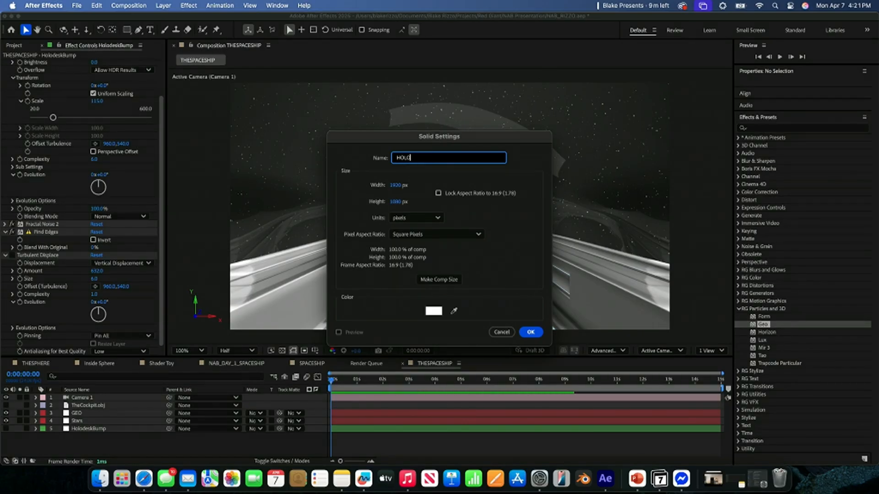
pyautogui.write('DESK ROUGHNESS')
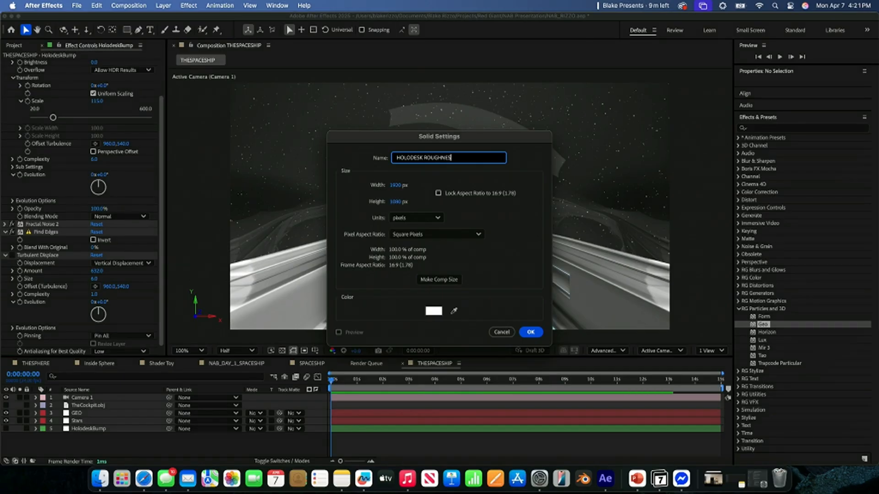
pyautogui.press('Return')
# - Apply the uni.Turbulence Noise effect to the HOLODESK ROUGHNESS layer
pyautogui.hotkey('ctrl', 'space')
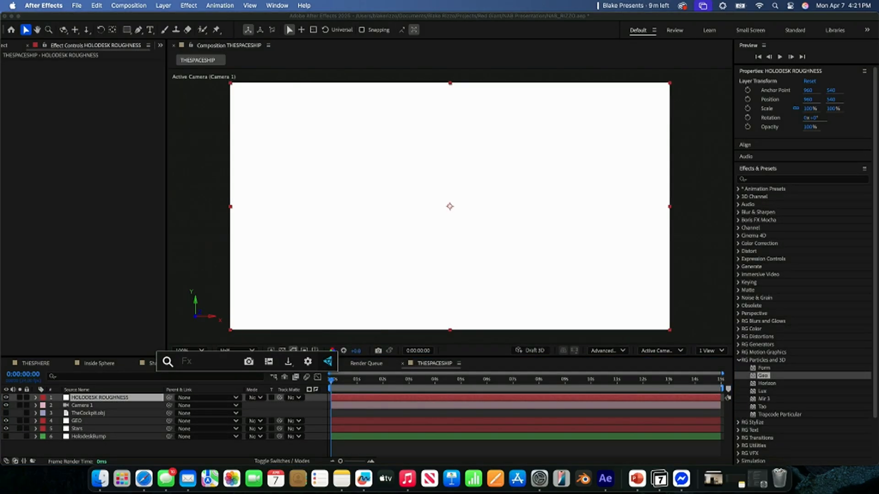
pyautogui.write('noise')
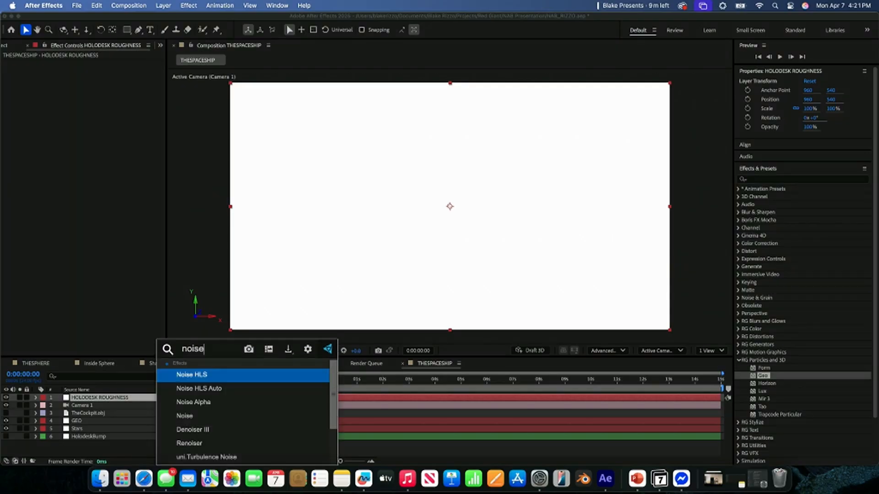
pyautogui.click(228, 458)
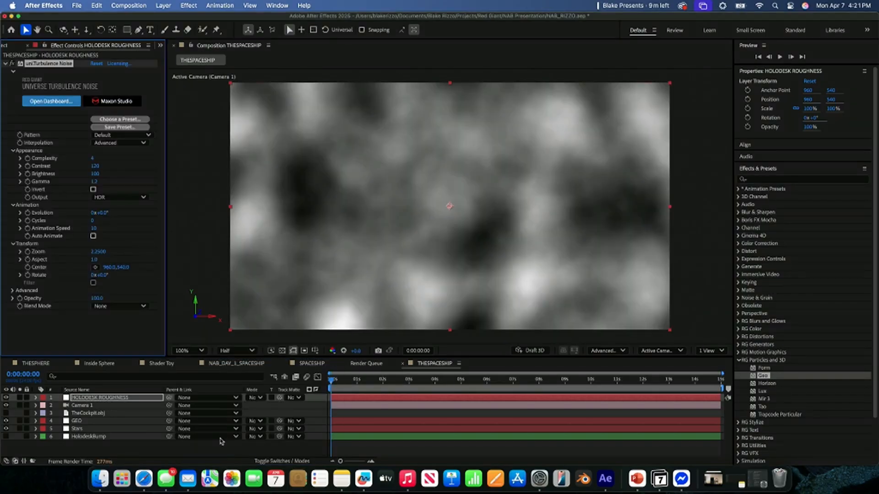
# - Browse the Turbulence Noise presets and apply the Blocky Grid preset
pyautogui.click(123, 120)
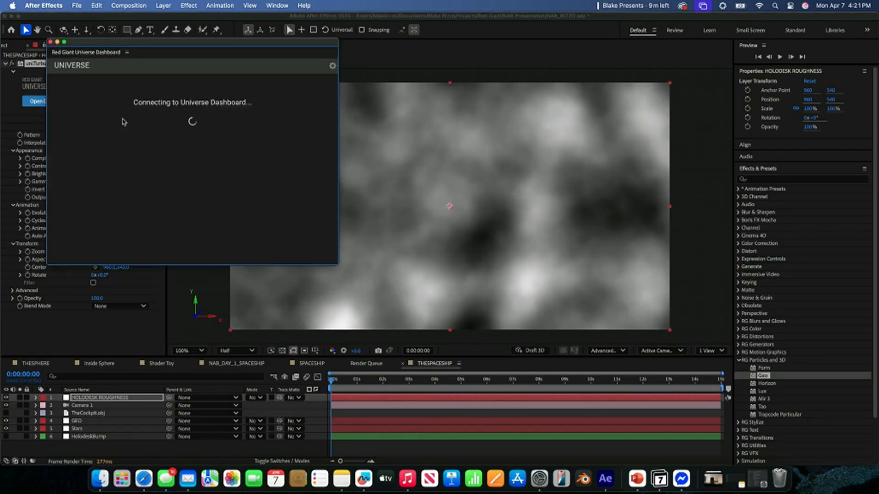
pyautogui.scroll(-2, 274, 215)
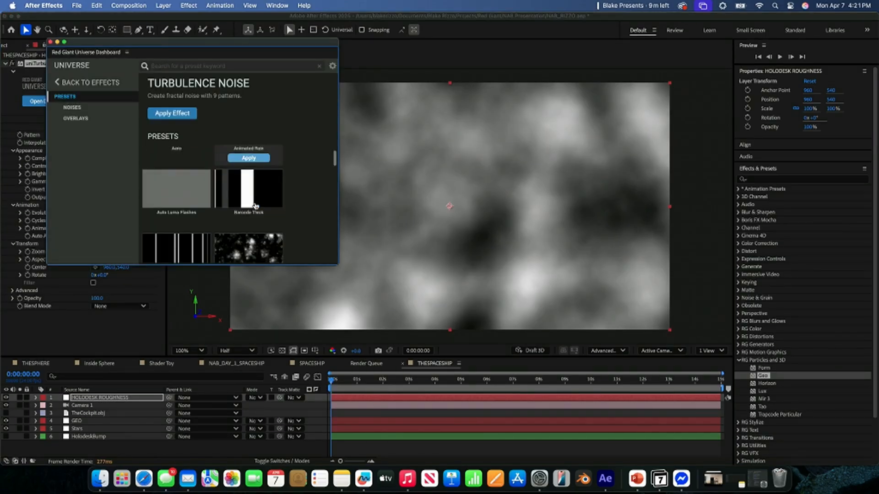
pyautogui.scroll(-5, 300, 221)
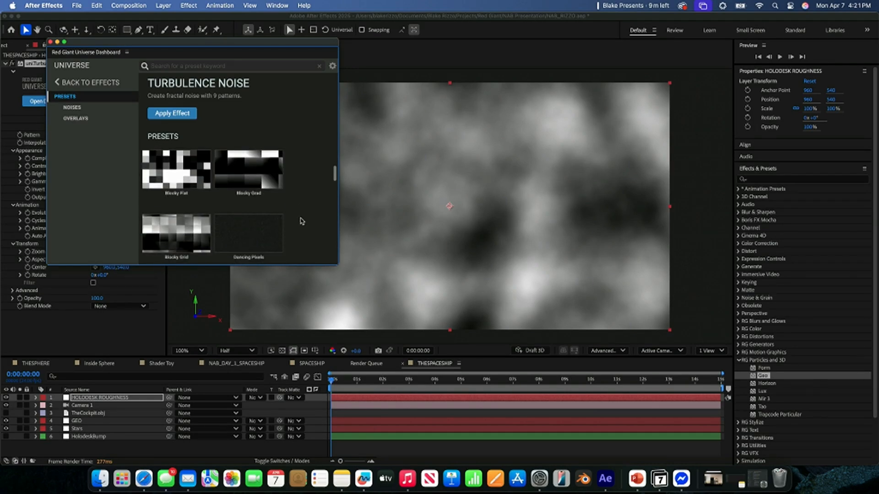
pyautogui.scroll(-3, 299, 221)
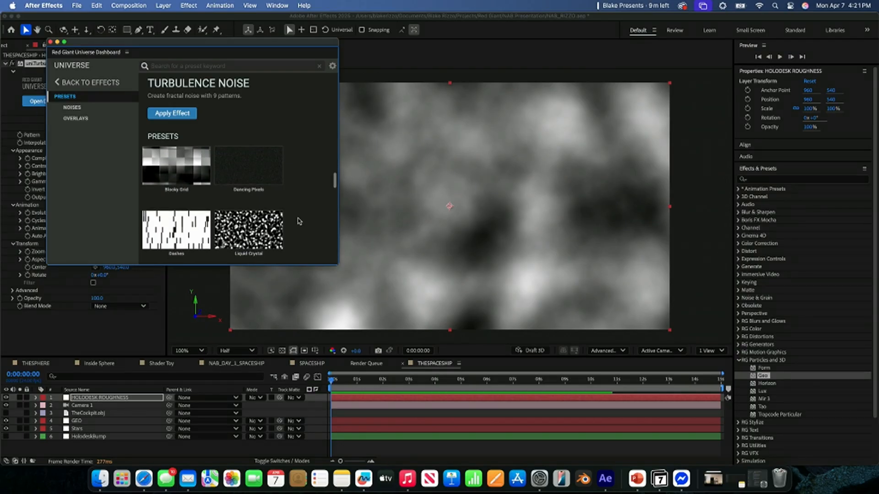
pyautogui.scroll(-5, 196, 181)
pyautogui.scroll(-4, 197, 181)
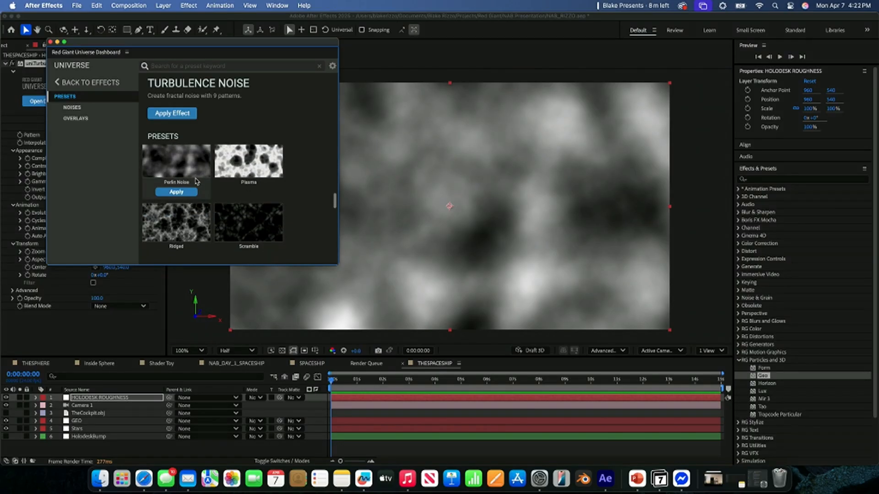
pyautogui.scroll(-8, 196, 180)
pyautogui.scroll(8, 196, 181)
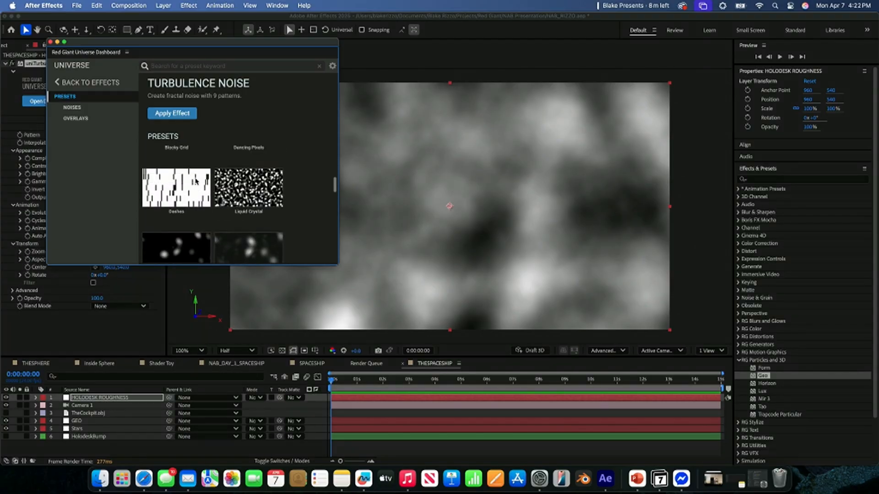
pyautogui.scroll(3, 196, 180)
pyautogui.click(182, 198)
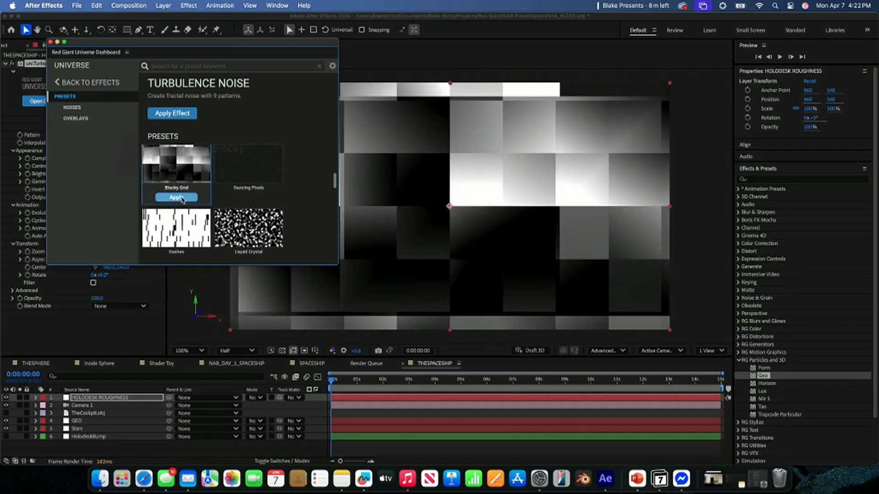
# - Play back the blocky noise animation briefly and close the Universe Dashboard
pyautogui.click(138, 294)
pyautogui.press('space')
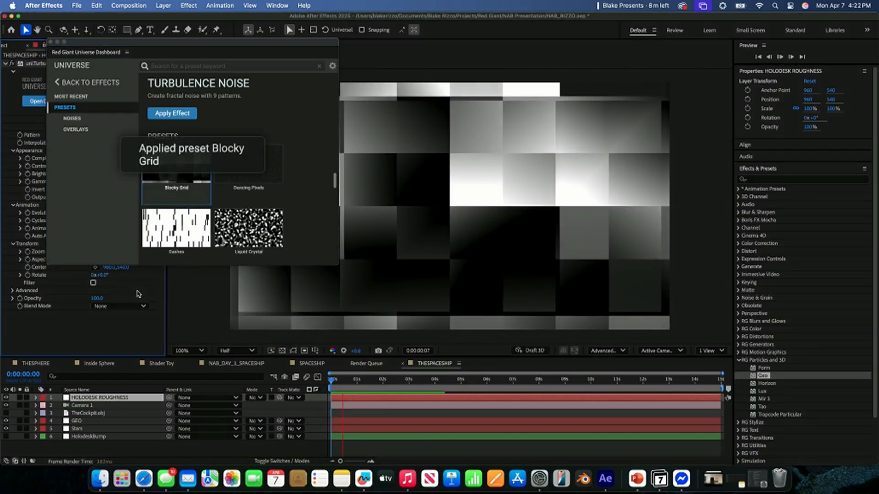
pyautogui.click(51, 46)
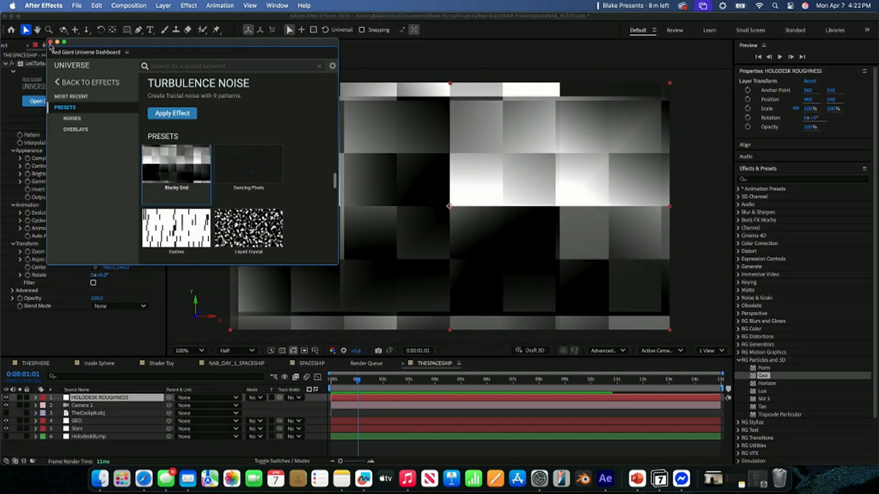
pyautogui.click(51, 42)
# - Hide the HOLODESK ROUGHNESS layer and move it to the end of the layer stack, below HolodeskBump
pyautogui.click(6, 397)
pyautogui.moveTo(78, 398); pyautogui.dragTo(77, 442)
# - Assign HOLODESK ROUGHNESS as the Roughness Map of Material M3 on the GEO layer, sampled with its effects
pyautogui.click(79, 414)
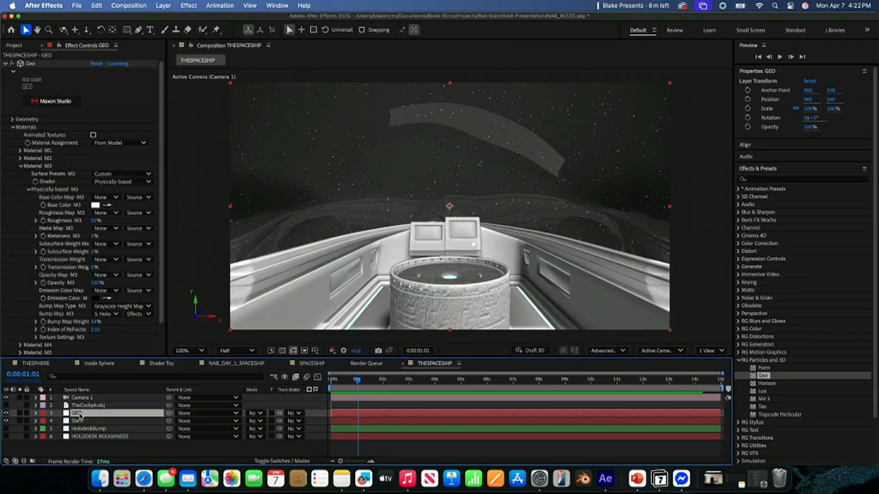
pyautogui.scroll(-3, 56, 272)
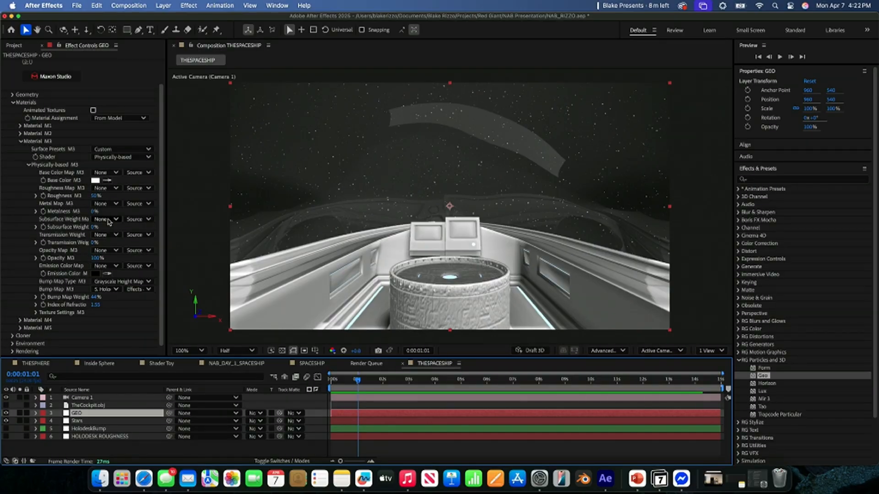
pyautogui.click(111, 189)
pyautogui.click(112, 255)
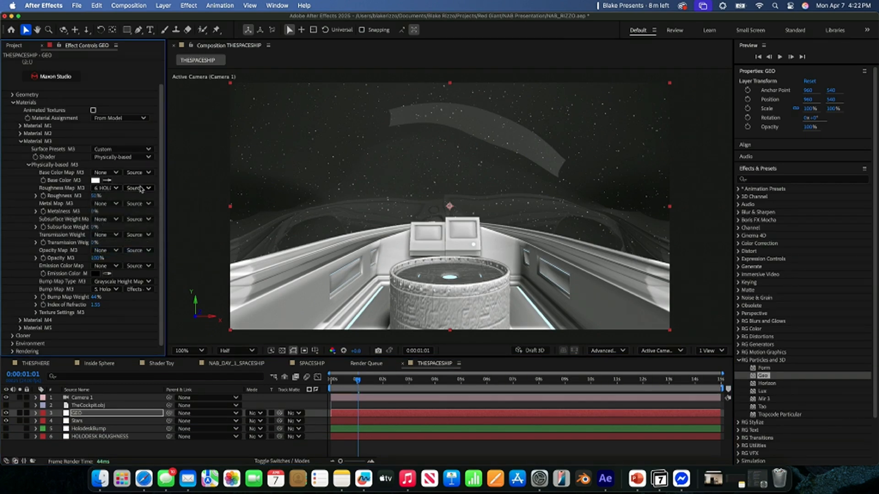
pyautogui.click(140, 188)
pyautogui.click(144, 218)
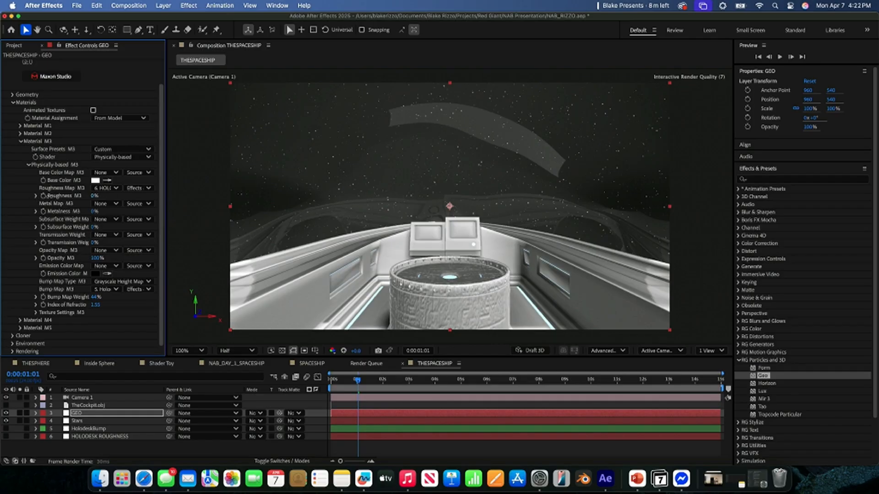
# - Set the Turbulence Noise Zoom on HOLODESK ROUGHNESS to 117 and the GEO layer's Material M3 Roughness to 100%
pyautogui.click(107, 436)
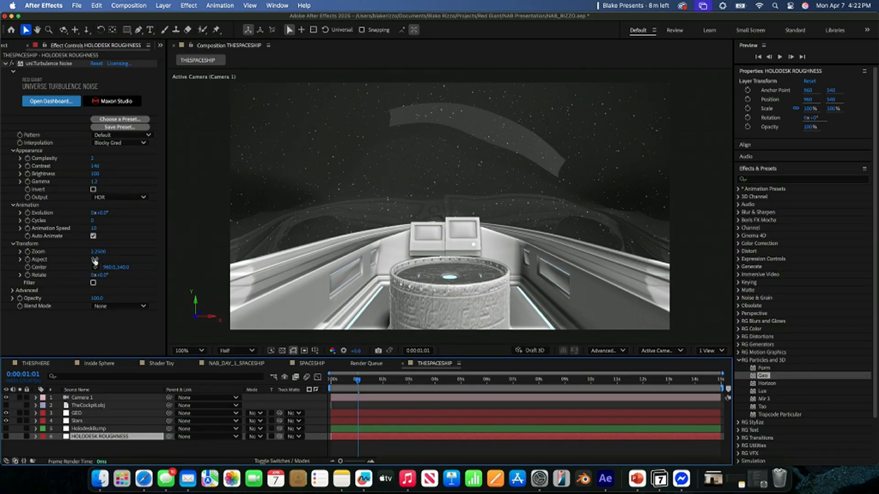
pyautogui.moveTo(98, 251)
pyautogui.mouseDown()
pyautogui.moveTo(80, 254)
pyautogui.moveTo(108, 253)
pyautogui.moveTo(94, 255)
pyautogui.mouseUp()
pyautogui.click(85, 412)
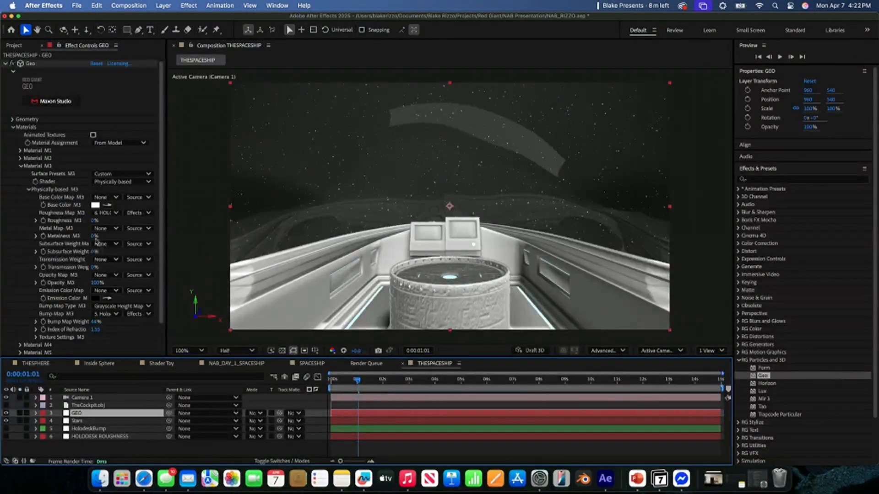
pyautogui.moveTo(92, 220); pyautogui.dragTo(119, 221)
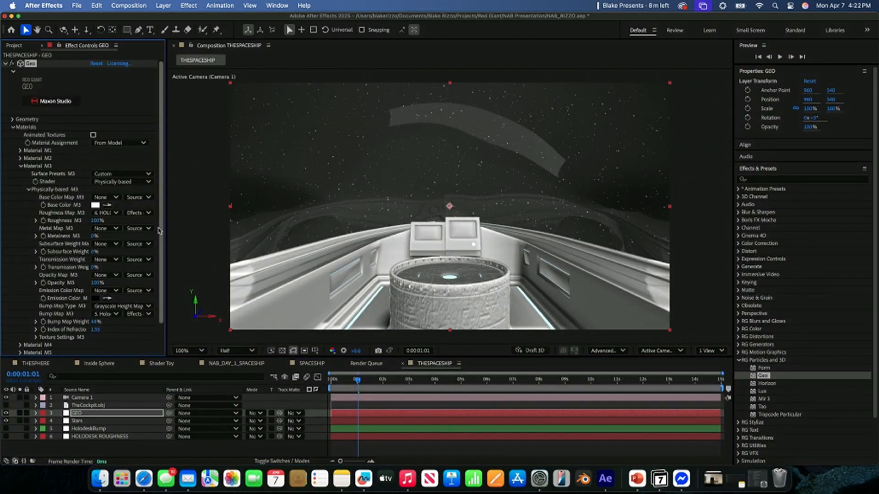
# - Set the Turbulence Noise Zoom on HOLODESK ROUGHNESS to 73 and return the playhead to the start of the timeline
pyautogui.click(82, 436)
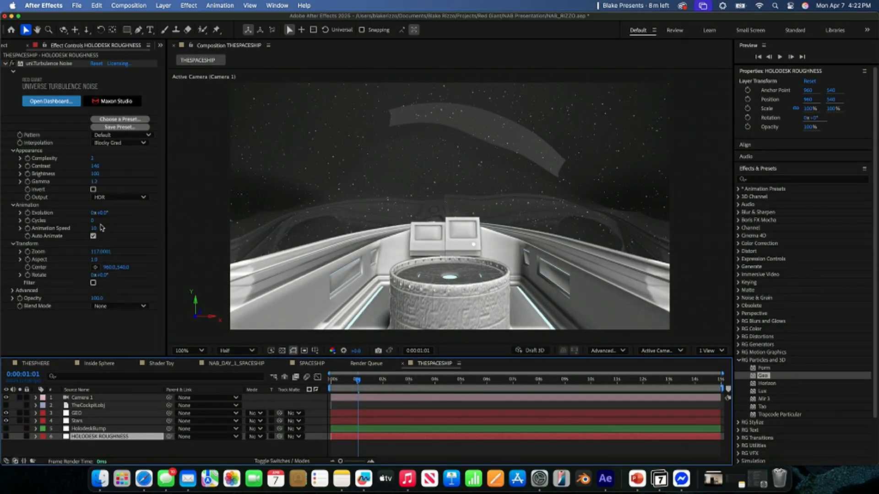
pyautogui.moveTo(101, 252); pyautogui.dragTo(70, 256)
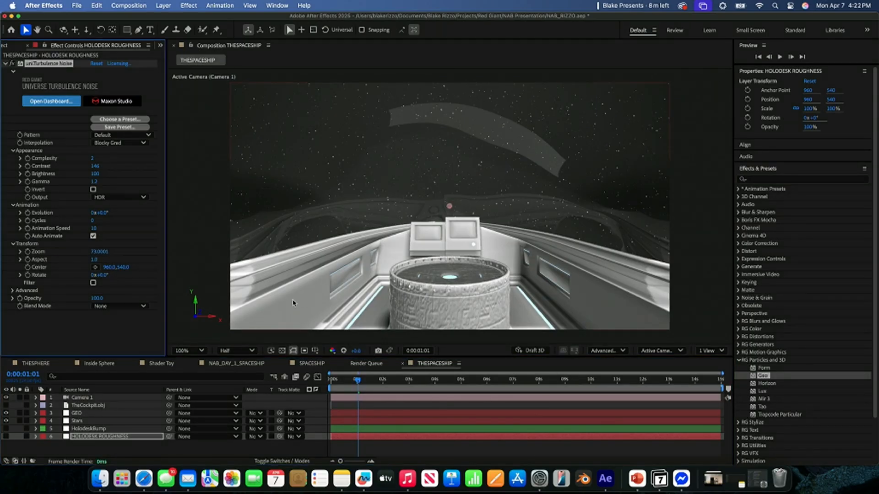
pyautogui.click(352, 381)
pyautogui.moveTo(352, 380); pyautogui.dragTo(327, 382)
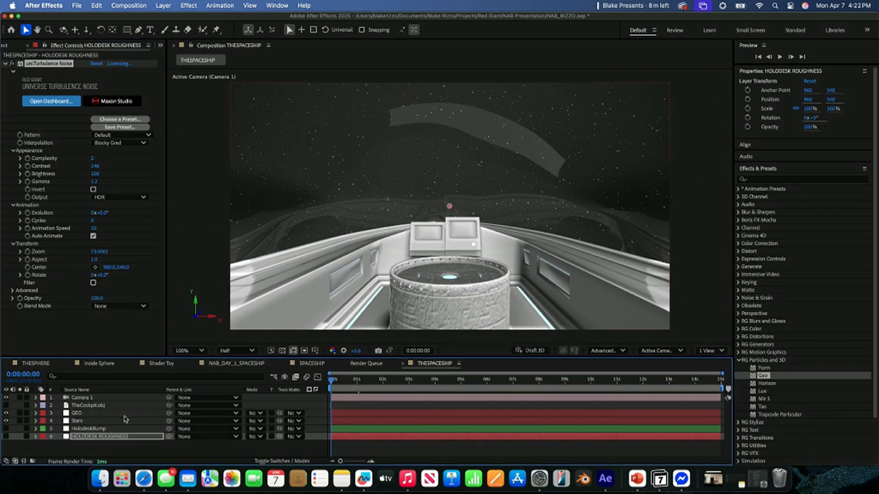
pyautogui.click(80, 422)
pyautogui.click(92, 436)
pyautogui.click(87, 429)
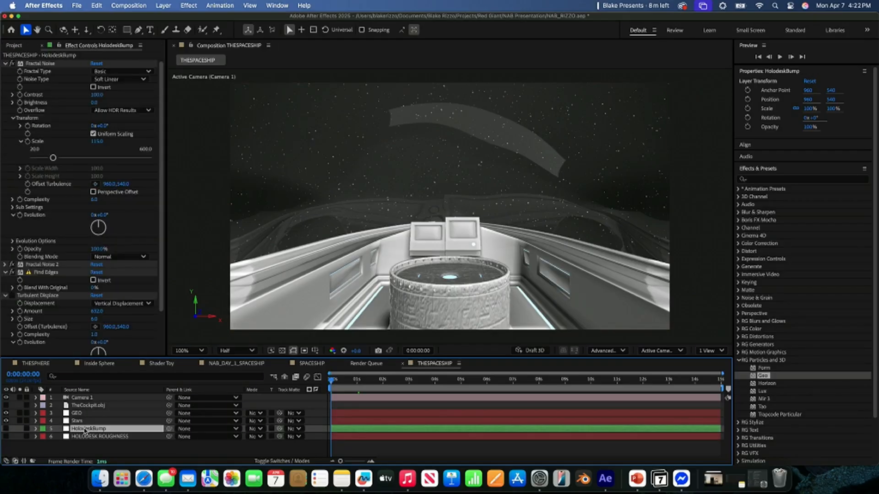
pyautogui.scroll(-2, 58, 219)
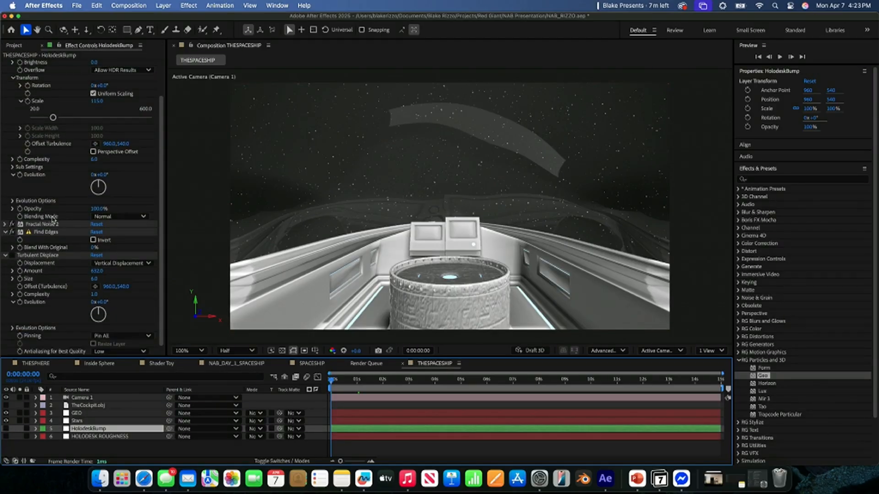
pyautogui.click(80, 407)
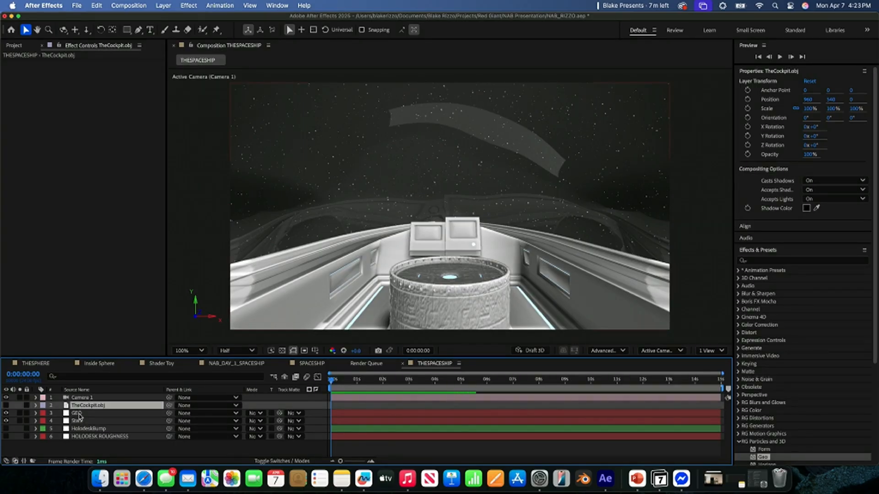
# - Set the Base Color of Material M3 on the GEO layer to dark grey 5A5A5A
pyautogui.click(78, 414)
pyautogui.click(96, 205)
pyautogui.moveTo(361, 271); pyautogui.dragTo(311, 263)
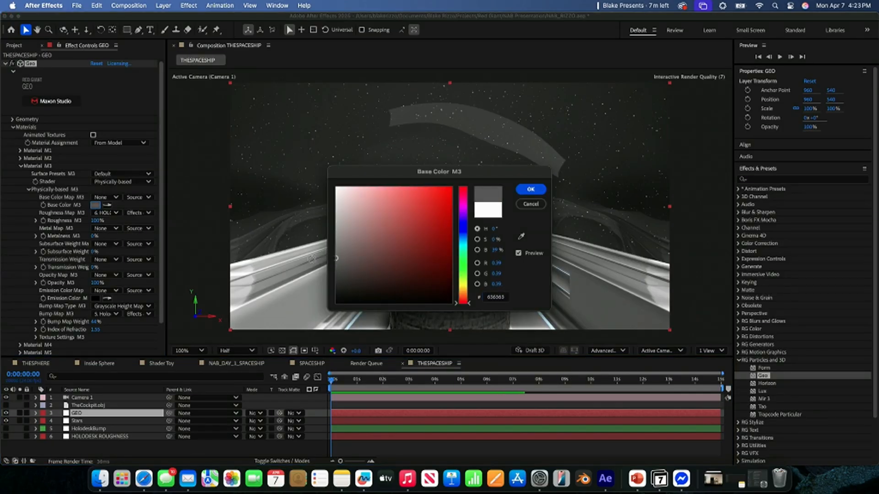
pyautogui.click(530, 189)
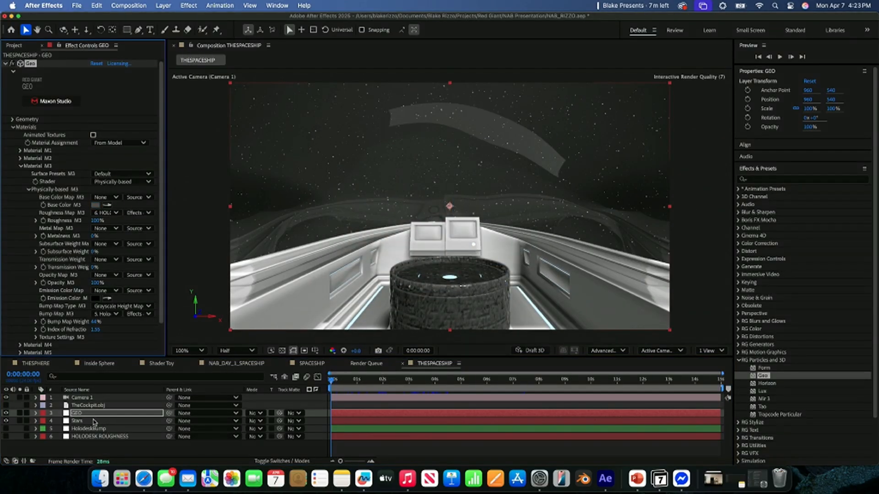
# - Set the Base Color of the GEO layer's Material M4 to pure red FF0000
pyautogui.click(20, 167)
pyautogui.click(20, 173)
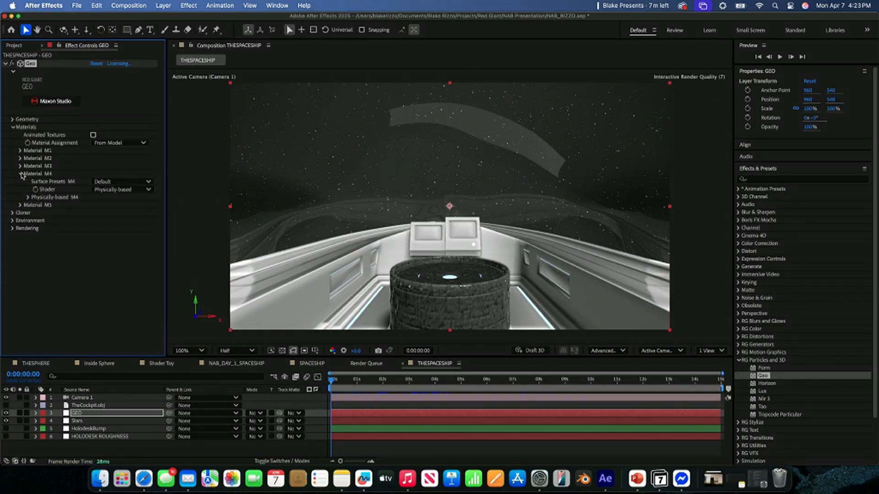
pyautogui.click(110, 183)
pyautogui.click(29, 197)
pyautogui.click(28, 197)
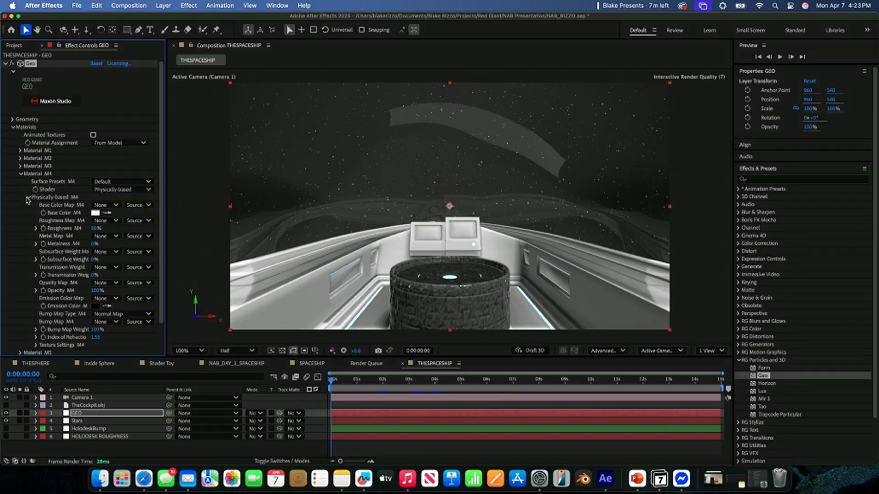
pyautogui.click(95, 212)
pyautogui.click(387, 224)
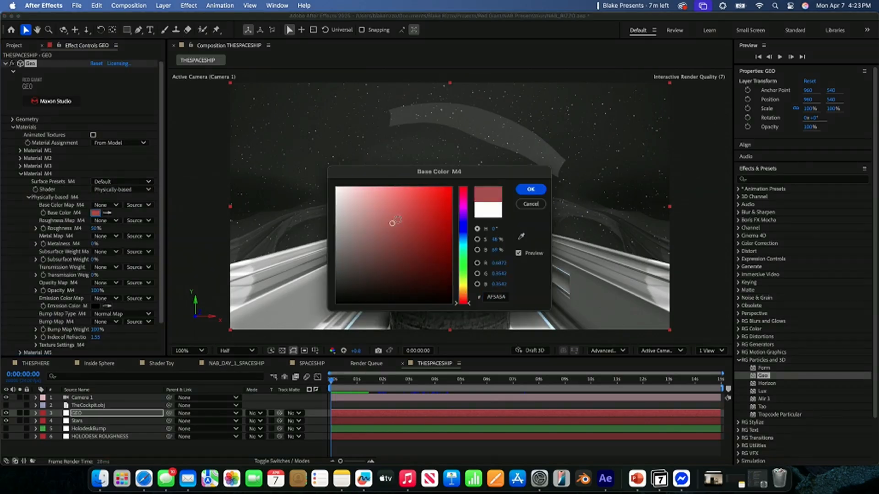
pyautogui.click(530, 190)
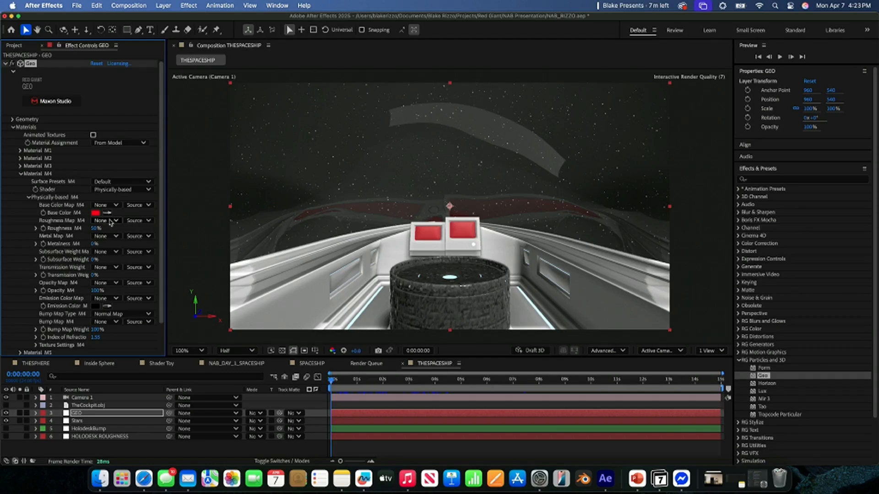
# - Make Material M4 glossy black with Base Color 000000, Roughness 0% and Metalness 99%
pyautogui.click(95, 213)
pyautogui.moveTo(408, 237); pyautogui.dragTo(336, 302)
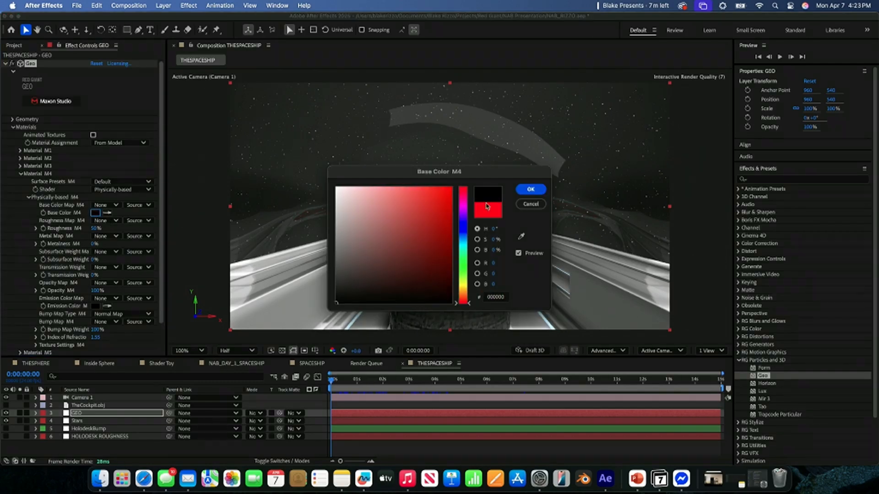
pyautogui.click(531, 190)
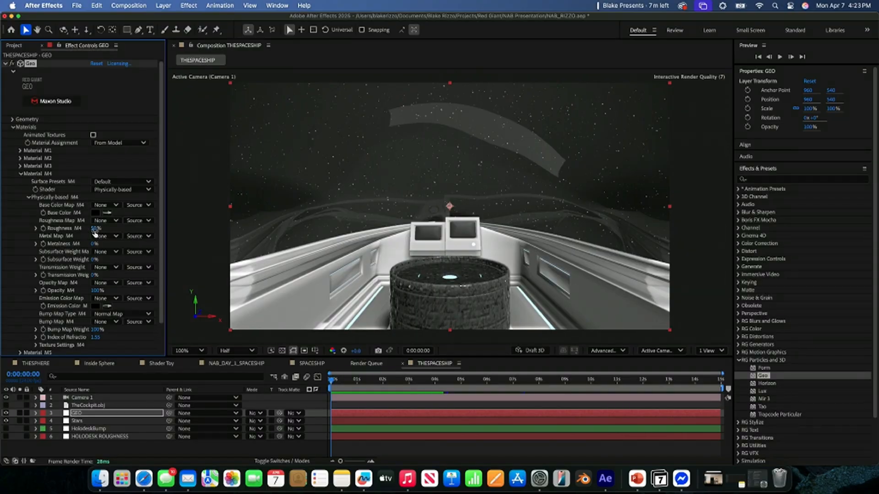
pyautogui.moveTo(94, 228); pyautogui.dragTo(57, 230)
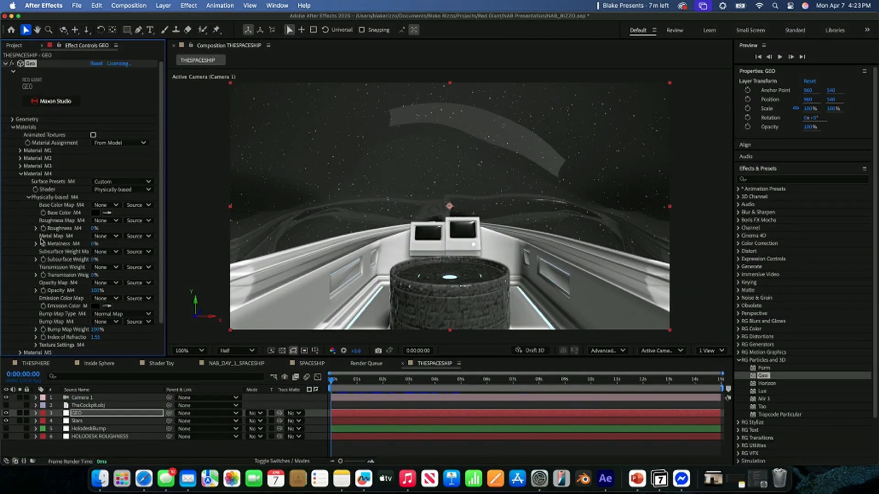
pyautogui.moveTo(94, 244); pyautogui.dragTo(176, 253)
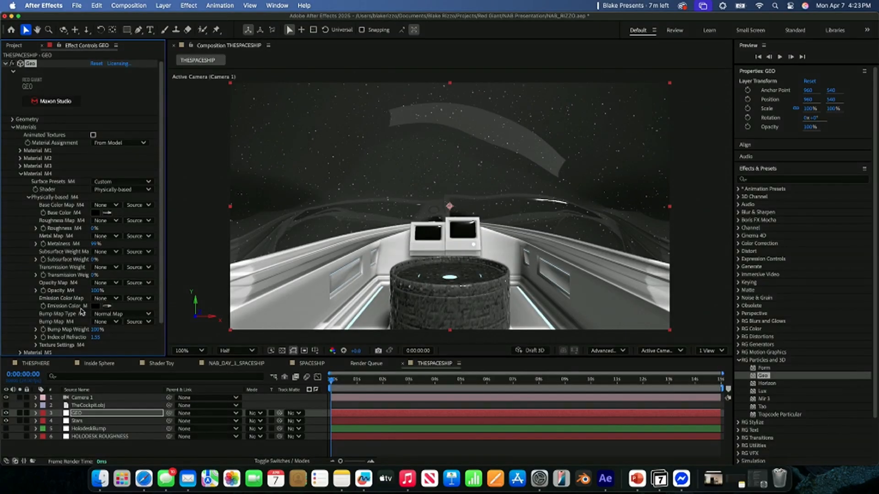
# - Create a new comp-sized white solid named SCREEN TEXTURE in the THESPACESHIP composition
pyautogui.click(136, 455)
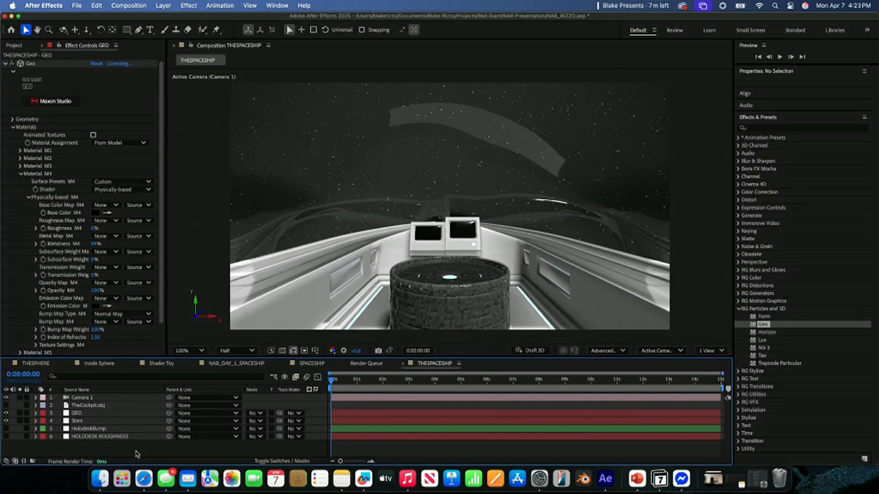
pyautogui.rightClick(136, 455)
pyautogui.moveTo(187, 345)
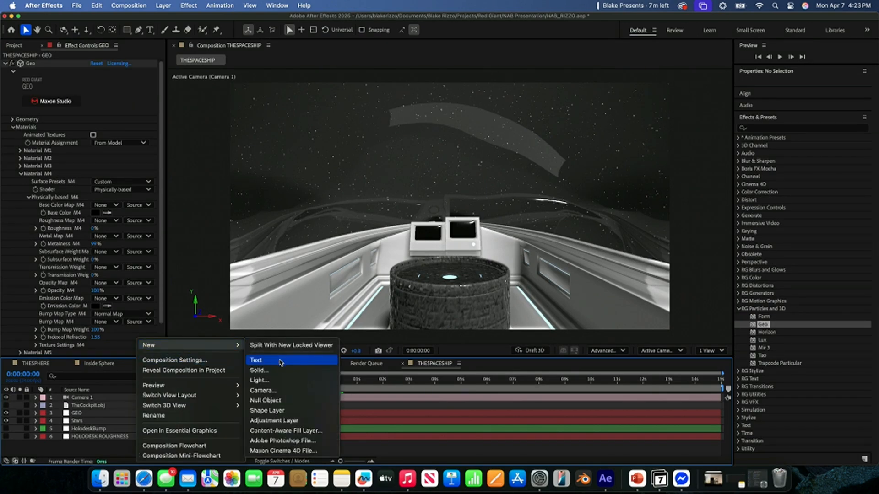
pyautogui.click(280, 371)
pyautogui.write('SC')
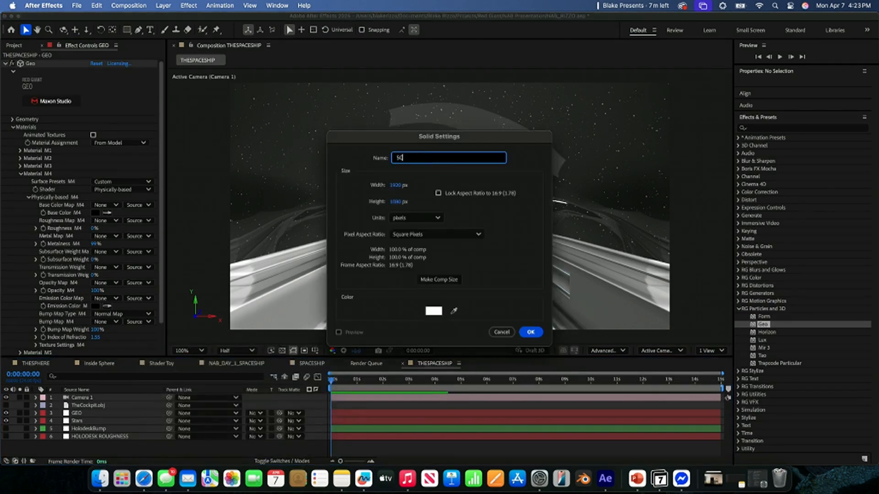
pyautogui.write('REEN TEXTURE')
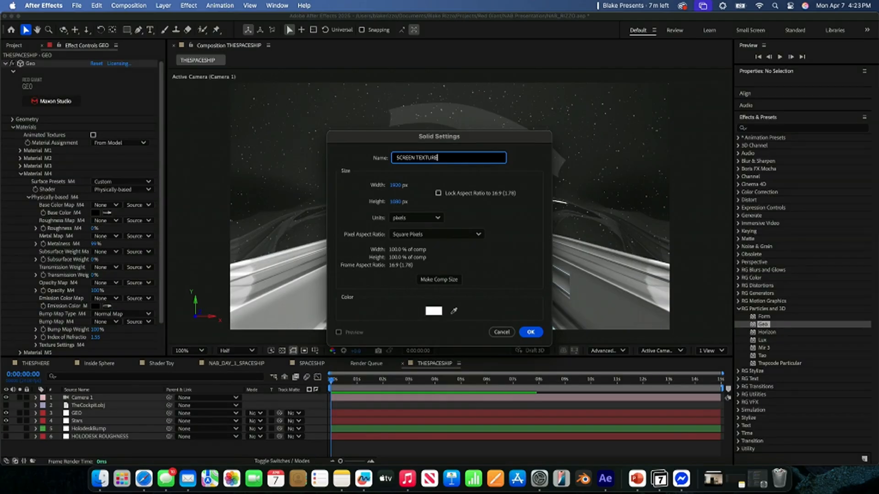
pyautogui.press('Return')
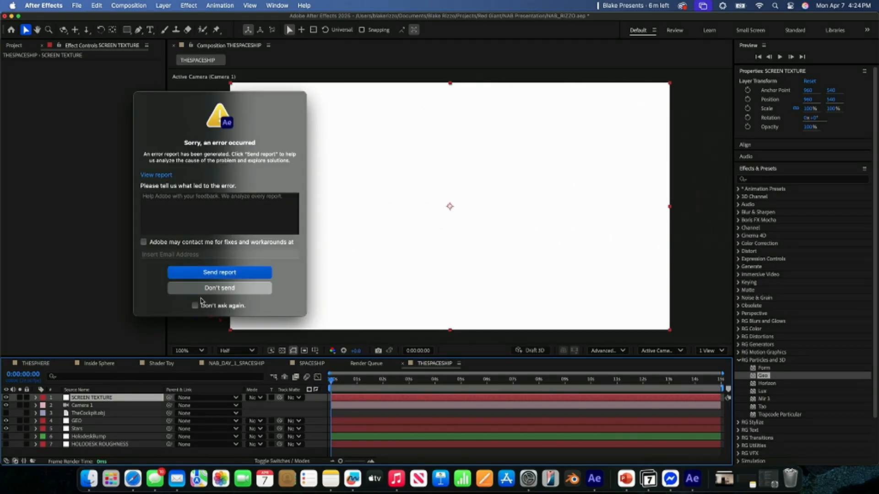
# - Dismiss the error report without sending it, relaunch After Effects and continue past the crash repair options
pyautogui.click(212, 294)
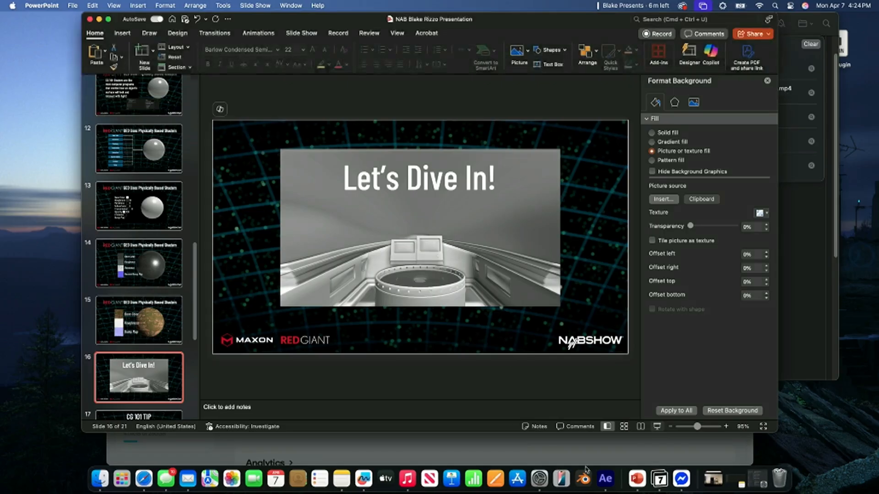
pyautogui.click(605, 480)
pyautogui.click(835, 312)
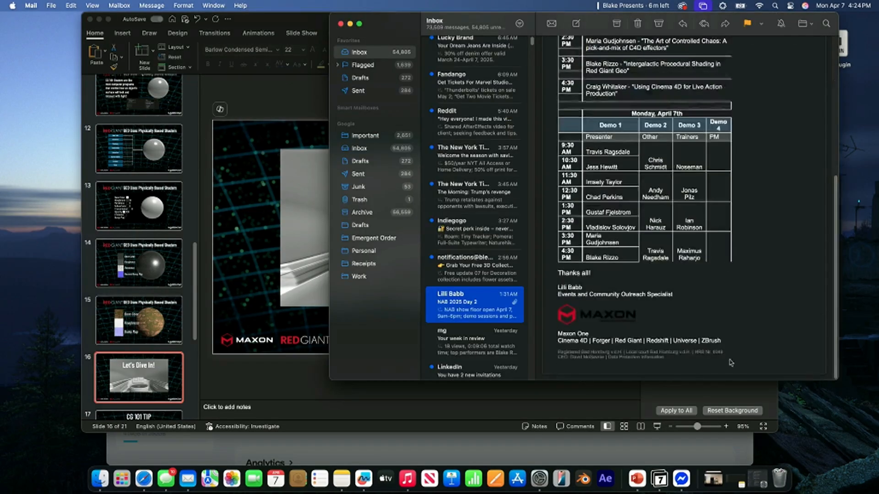
pyautogui.click(434, 407)
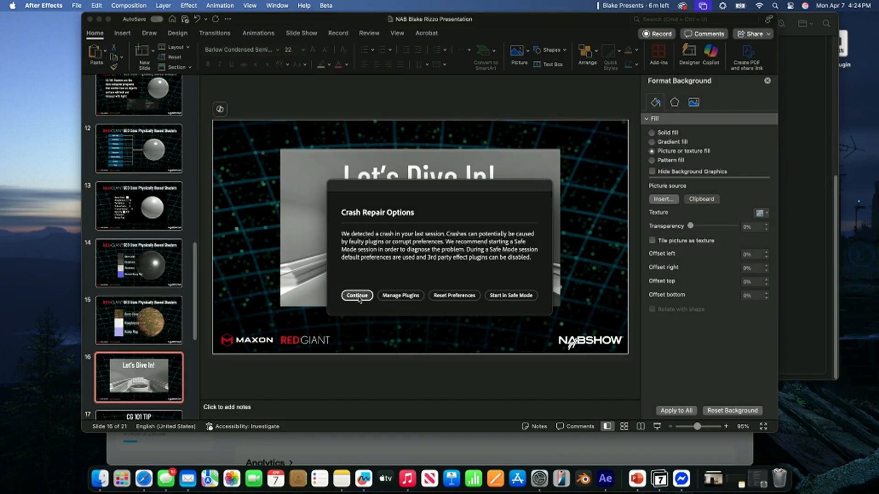
pyautogui.click(358, 296)
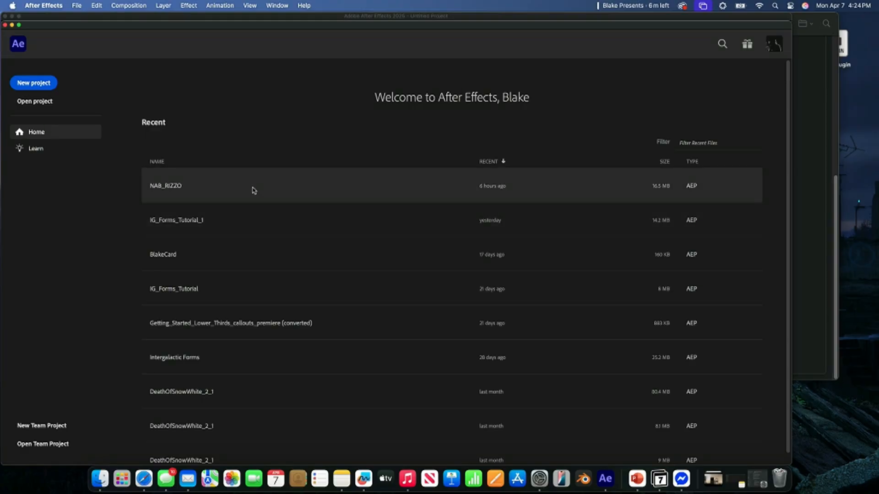
# - Reopen the recent project NAB_RIZZO, dismiss the 3D model warnings and show the SPACESHIP composition
pyautogui.click(254, 190)
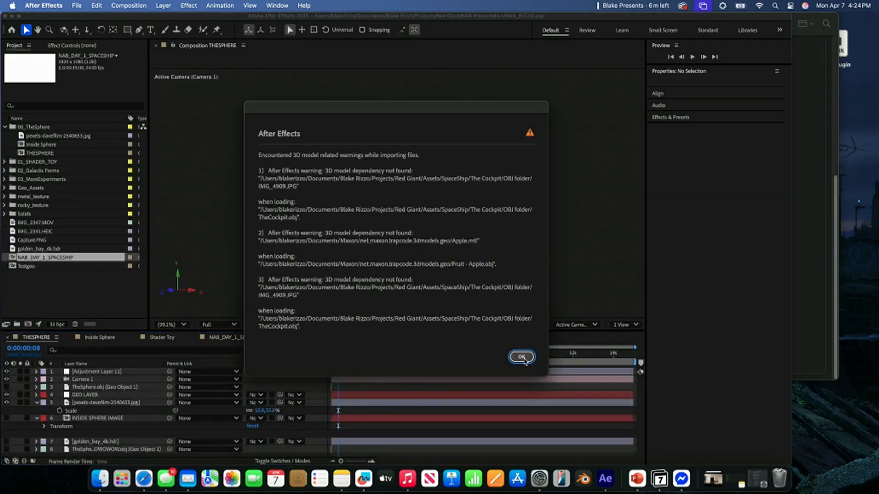
pyautogui.click(524, 358)
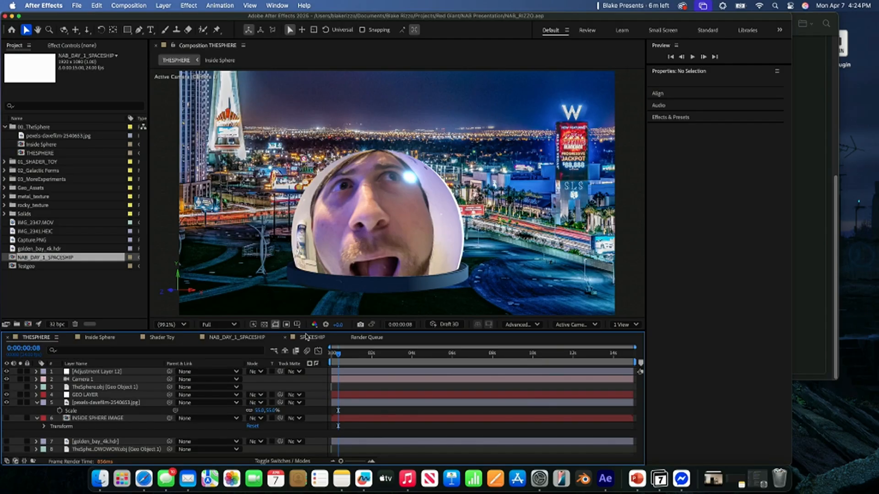
pyautogui.click(311, 337)
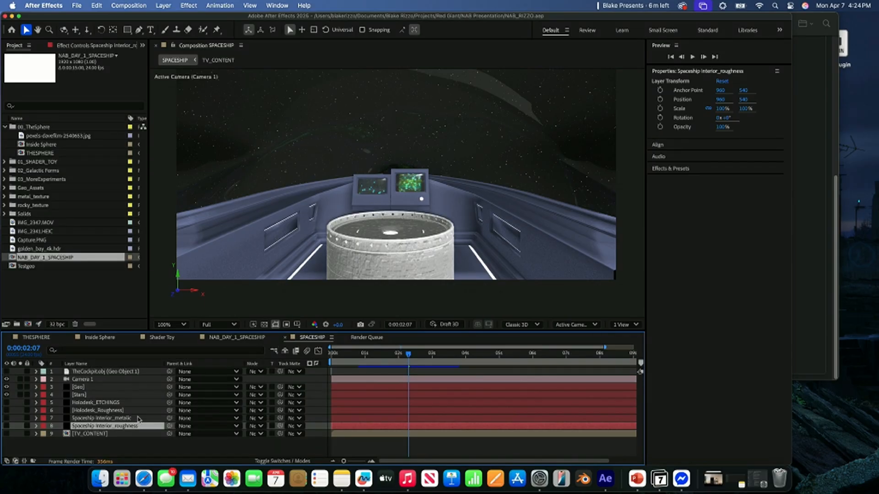
# - Examine the Geo layer's material settings in SPACESHIP, especially Material M5's Base Color and Roughness Map source
pyautogui.click(79, 396)
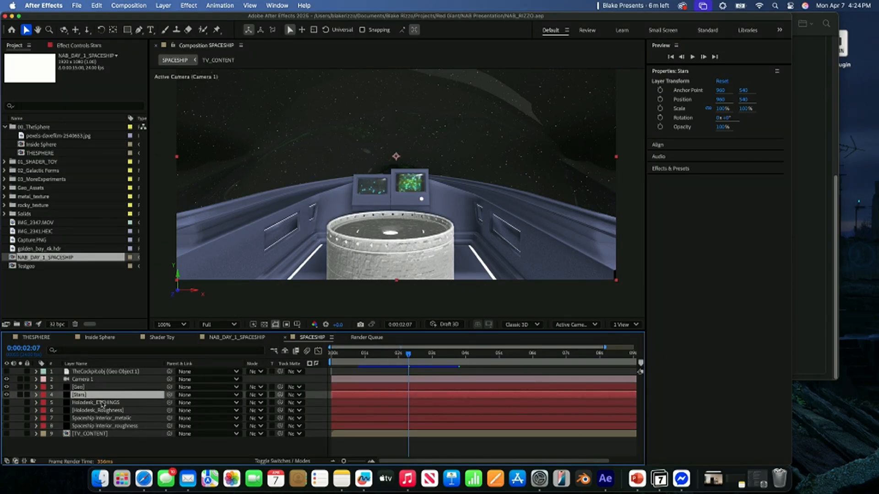
pyautogui.click(84, 387)
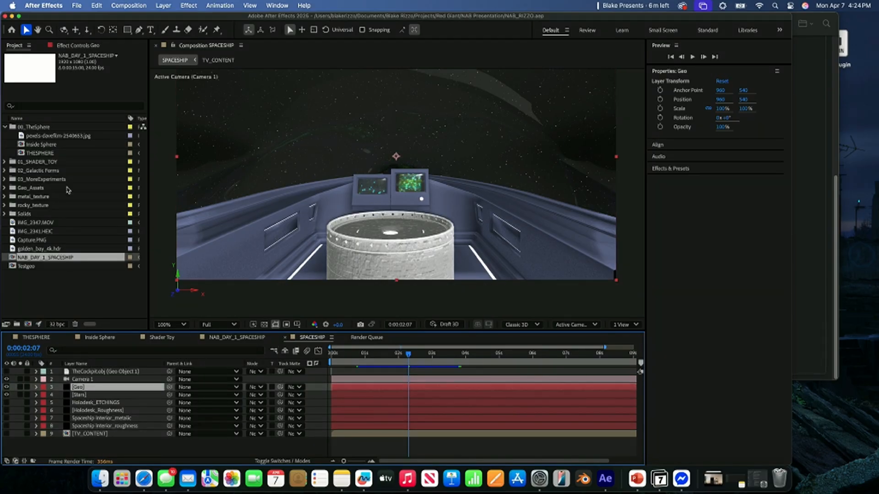
pyautogui.click(77, 46)
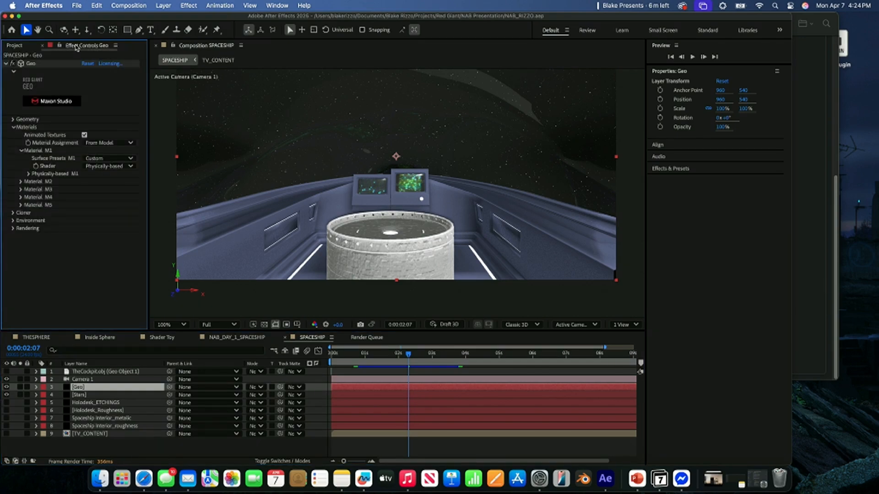
pyautogui.click(20, 182)
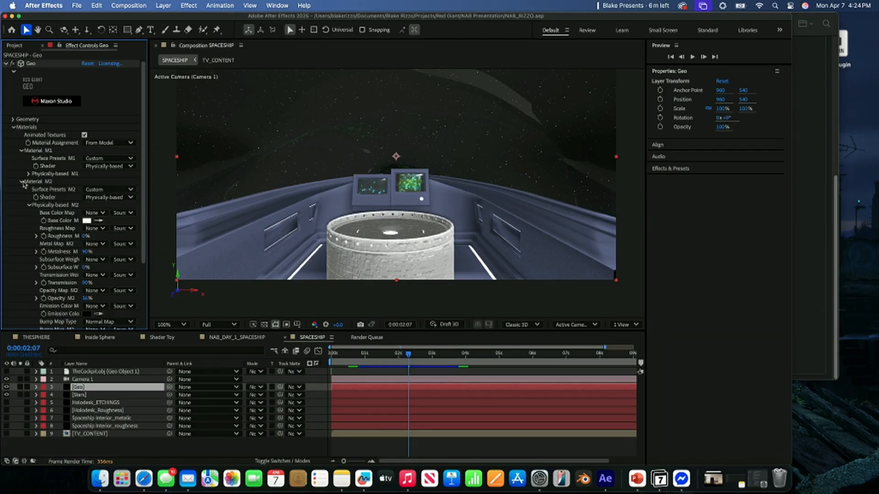
pyautogui.click(21, 181)
pyautogui.click(20, 205)
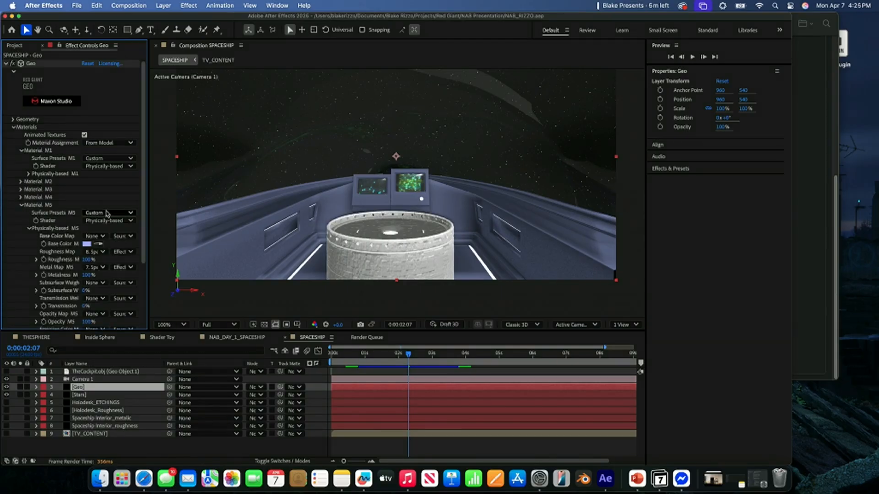
pyautogui.click(87, 244)
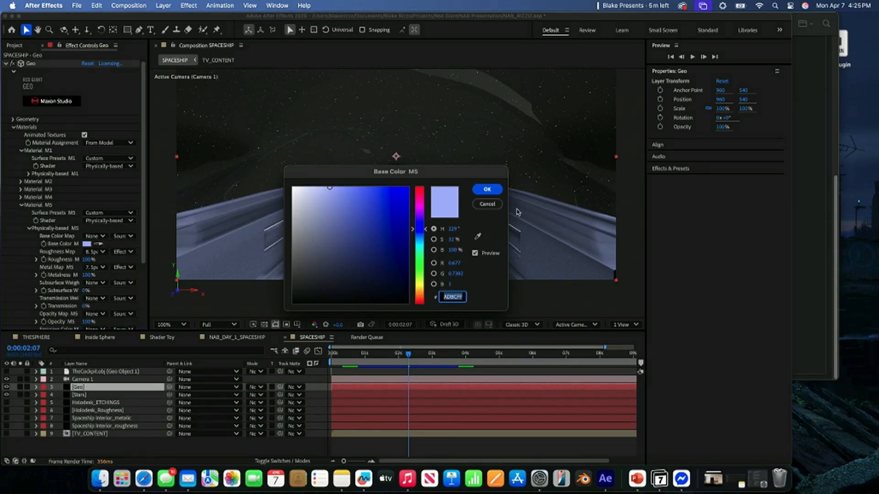
pyautogui.click(494, 205)
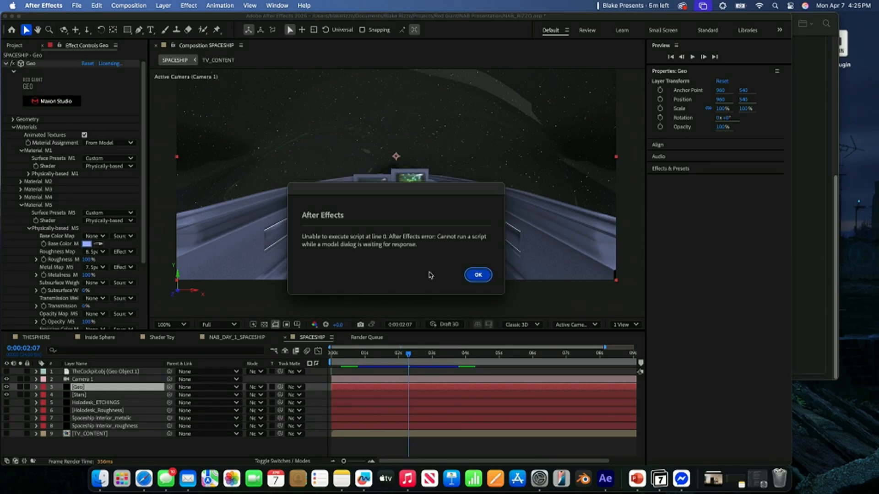
pyautogui.click(477, 275)
pyautogui.click(93, 252)
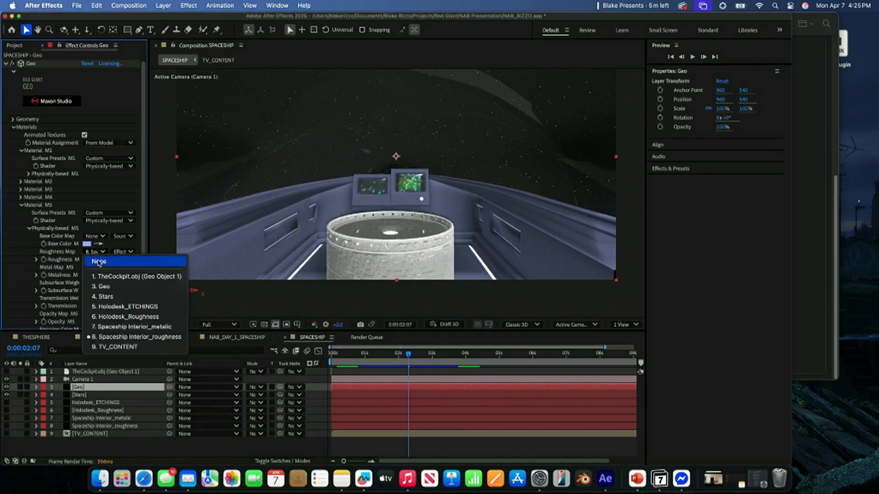
pyautogui.click(94, 278)
pyautogui.click(20, 205)
# - Set the Base Color of the Geo layer's Material M4 to red (E70000)
pyautogui.click(21, 197)
pyautogui.scroll(-3, 71, 274)
pyautogui.scroll(4, 71, 274)
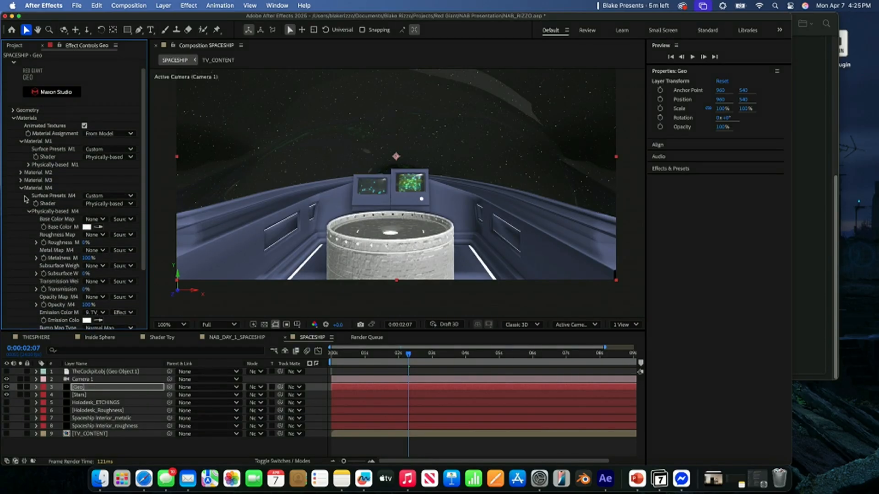
pyautogui.click(86, 227)
pyautogui.click(408, 199)
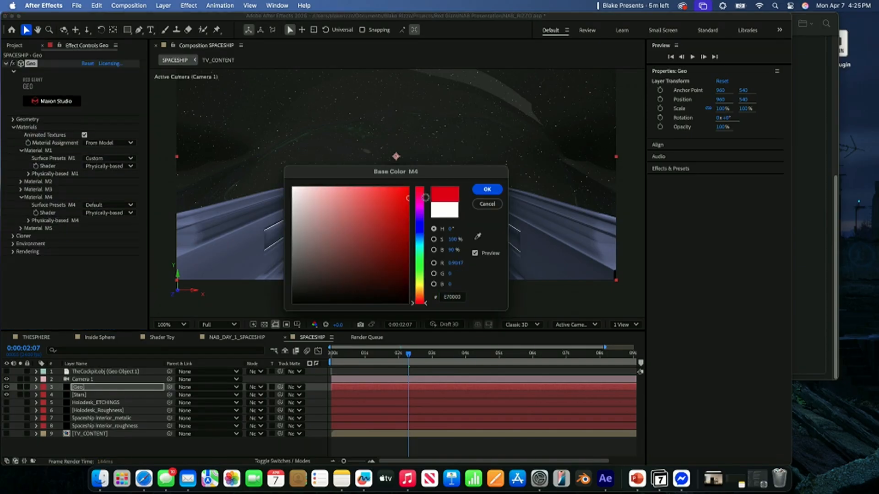
pyautogui.click(487, 189)
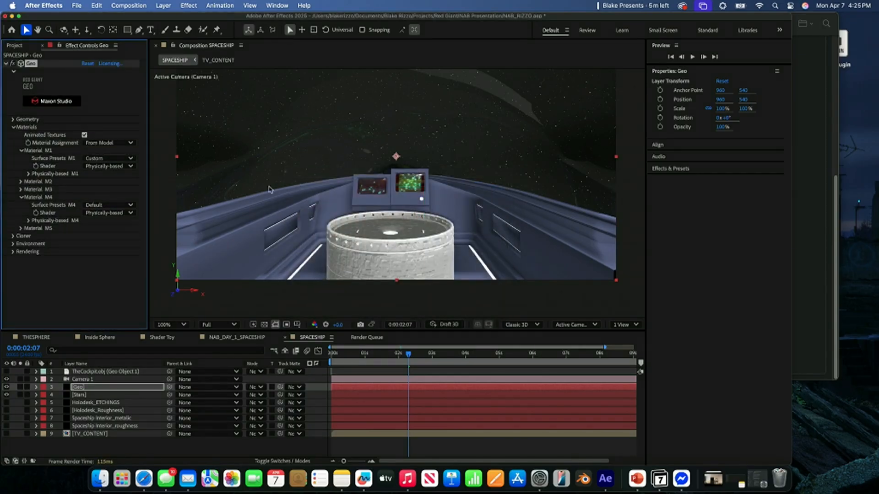
# - Delete the TV_CONTENT layer and set the Emission Color of Geo's Material M4 to black (000000)
pyautogui.click(95, 434)
pyautogui.press('Delete')
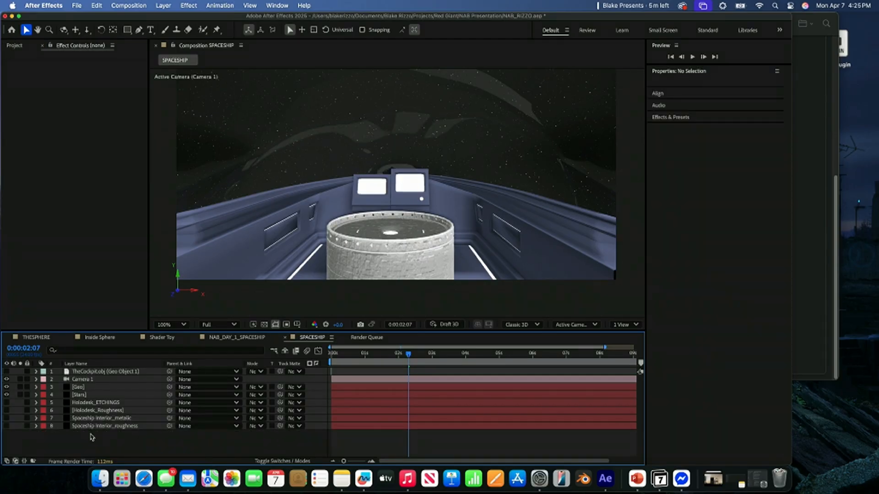
pyautogui.click(78, 388)
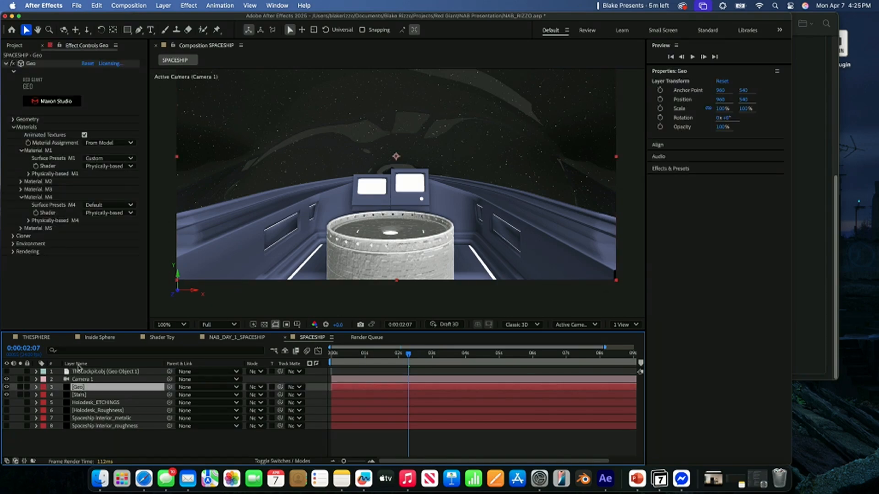
pyautogui.click(28, 221)
pyautogui.scroll(-3, 81, 283)
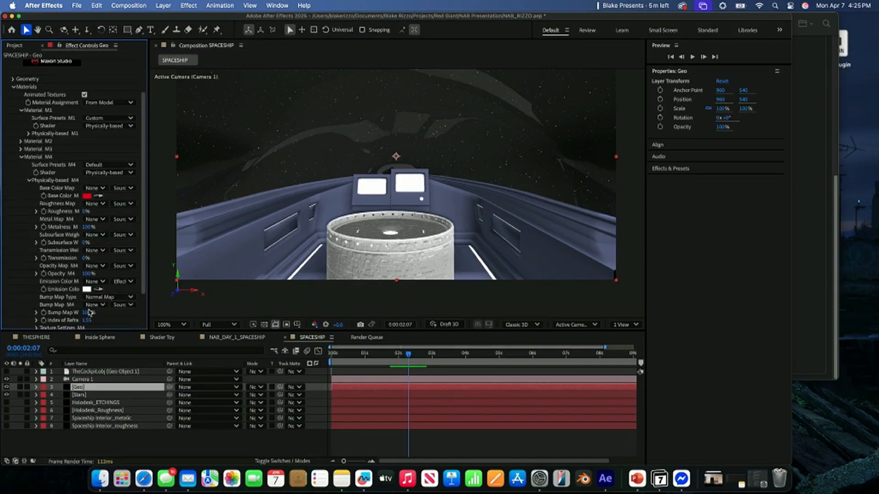
pyautogui.click(87, 289)
pyautogui.click(291, 300)
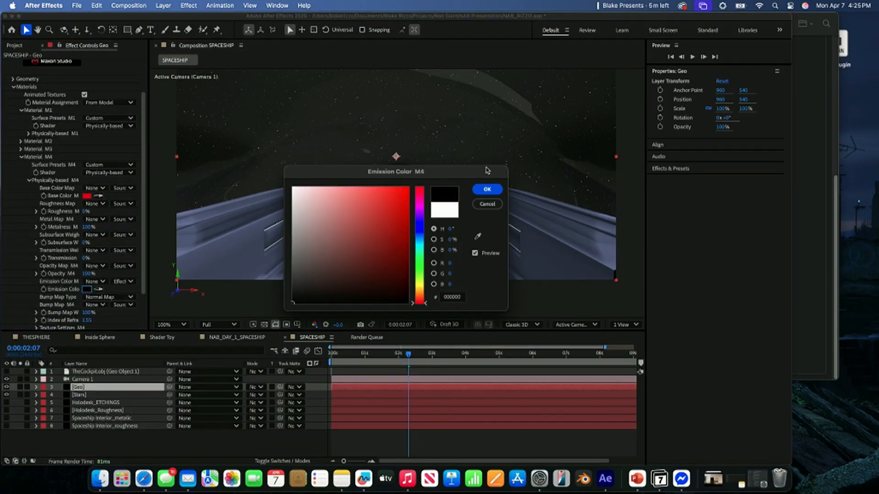
pyautogui.click(487, 189)
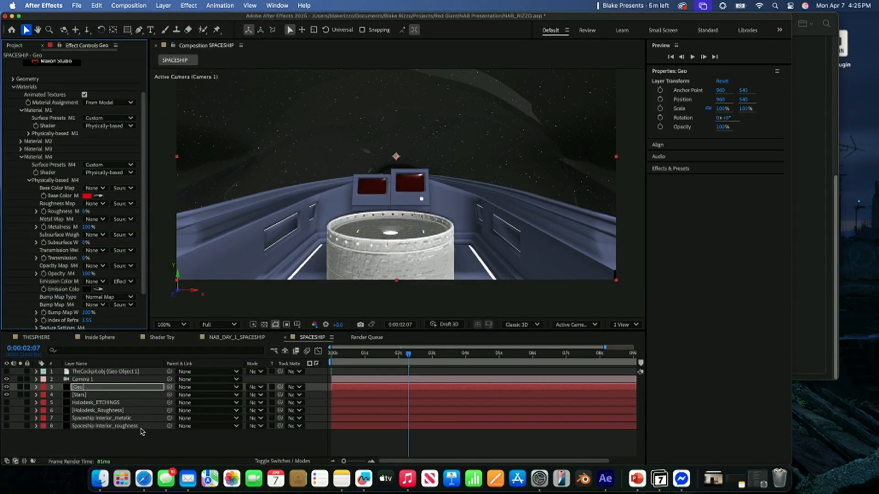
# - Create a new 1920 x 1080 px white solid named TV CONTENT in the SPACESHIP composition
pyautogui.click(141, 432)
pyautogui.rightClick(140, 441)
pyautogui.moveTo(206, 345)
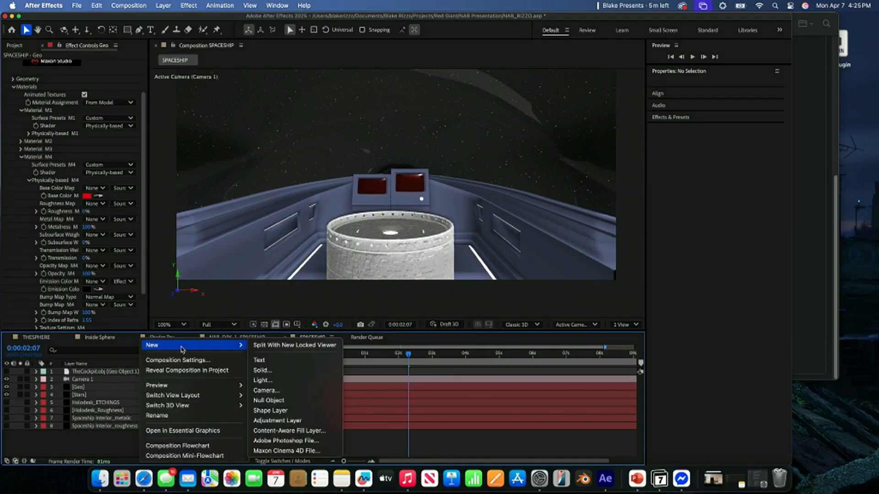
pyautogui.click(320, 372)
pyautogui.write('TV CONTENT')
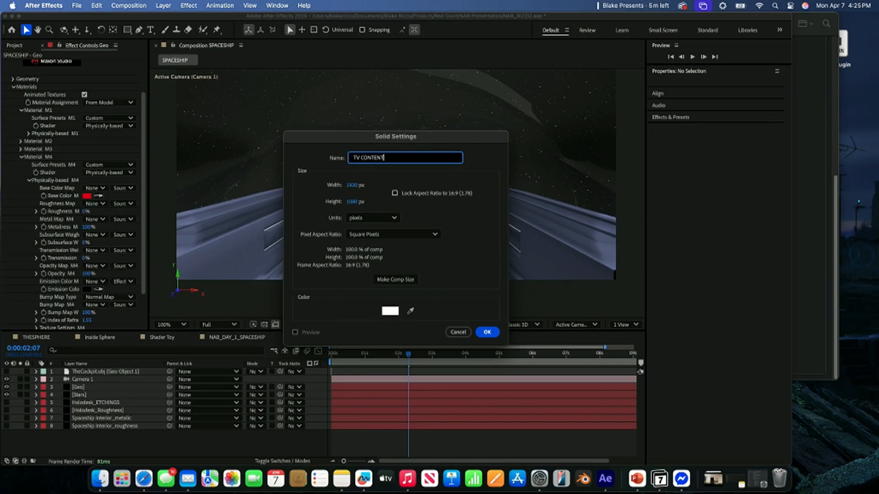
pyautogui.press('Return')
# - Pre-compose the TV CONTENT solid with all attributes moved, and place the precomp hidden at the bottom of the layer stack
pyautogui.hotkey('ctrl', 'space')
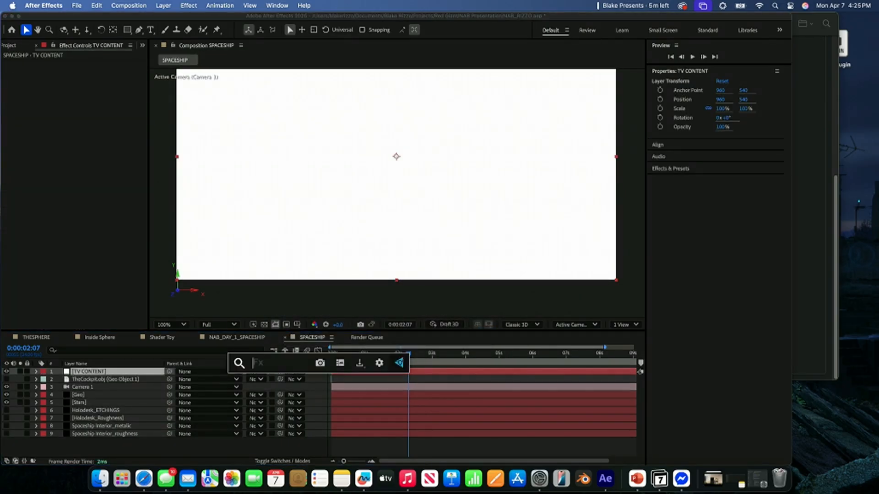
pyautogui.click(113, 374)
pyautogui.rightClick(113, 374)
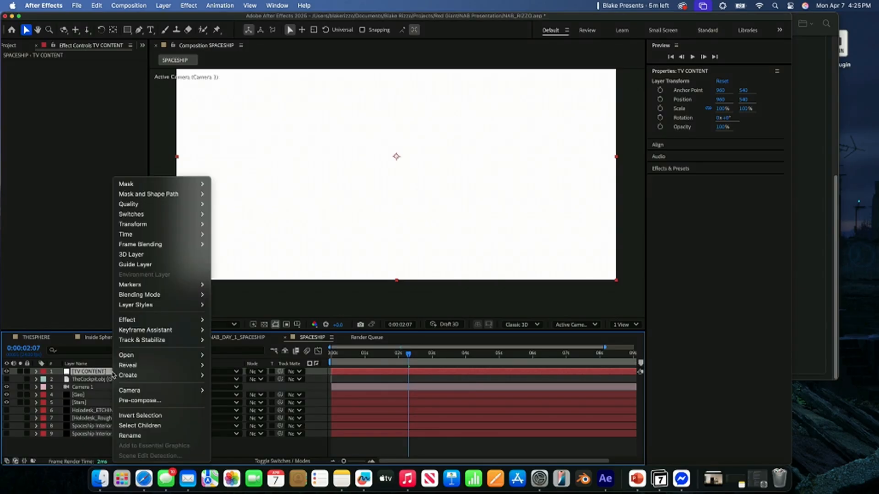
pyautogui.click(139, 400)
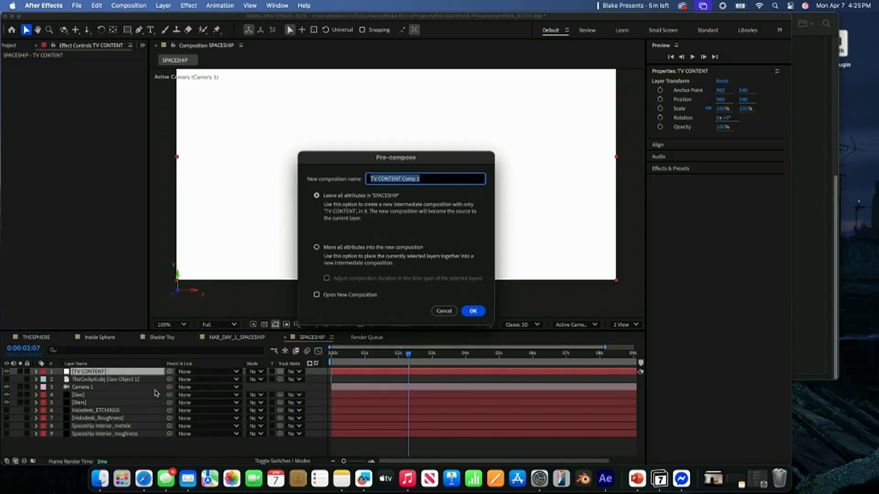
pyautogui.click(359, 255)
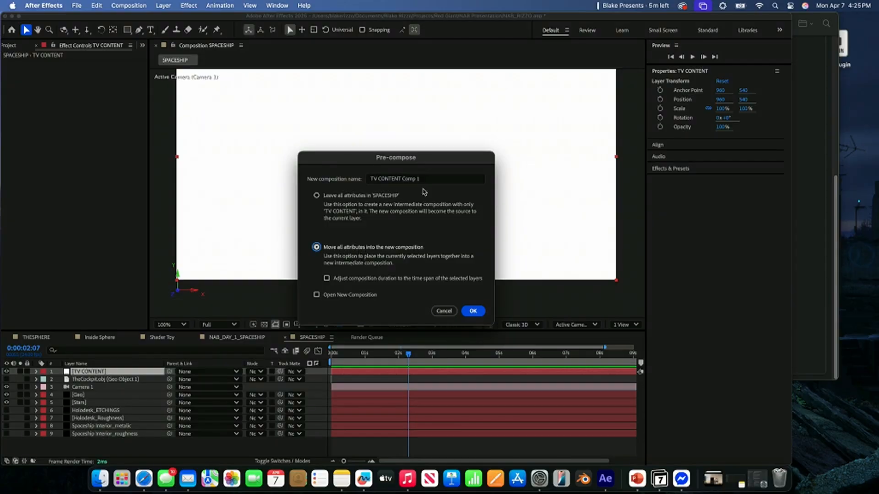
pyautogui.click(473, 311)
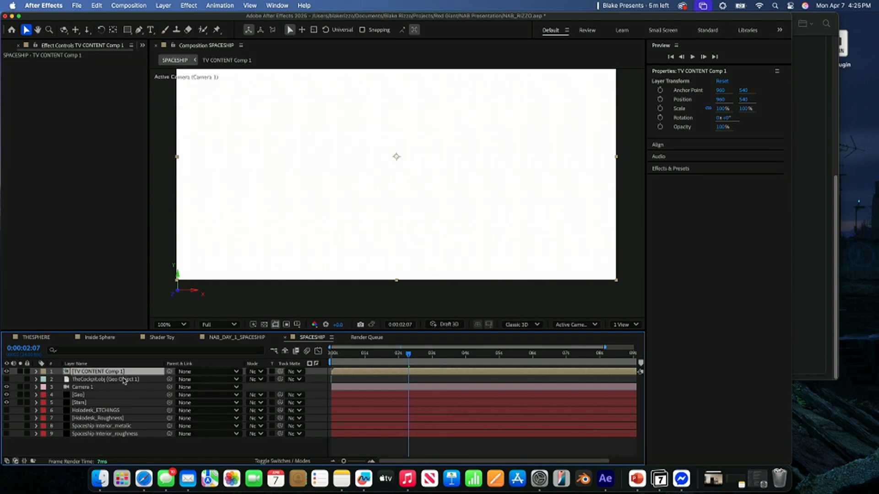
pyautogui.moveTo(96, 372); pyautogui.dragTo(90, 452)
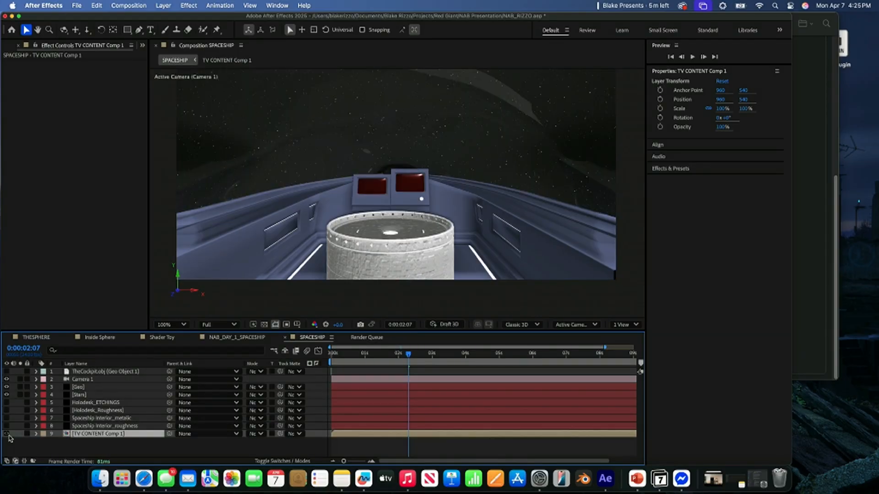
# - Use TV CONTENT Comp 1 with Effects & Masks as the Emission Color Map of Geo's Material M4
pyautogui.click(85, 388)
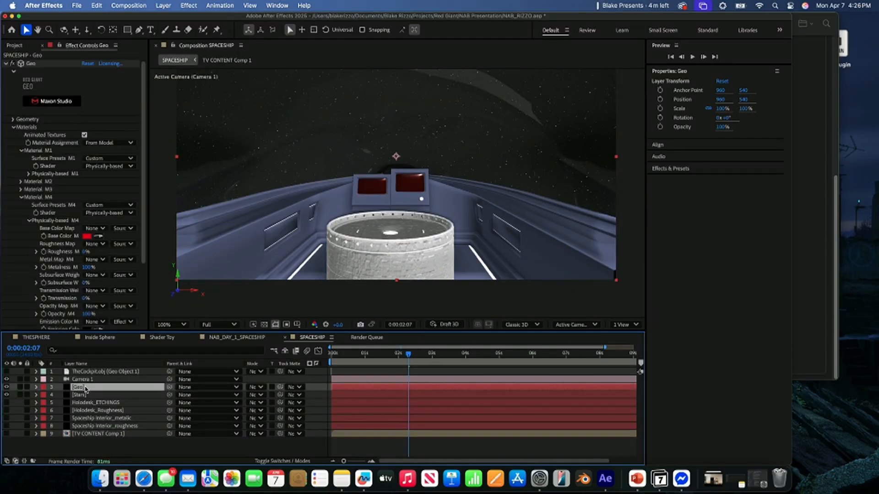
pyautogui.scroll(-3, 69, 261)
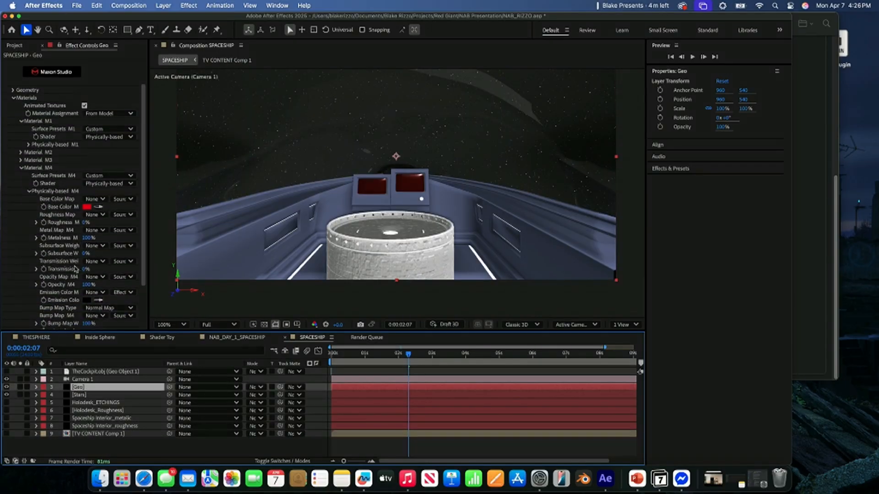
pyautogui.click(89, 295)
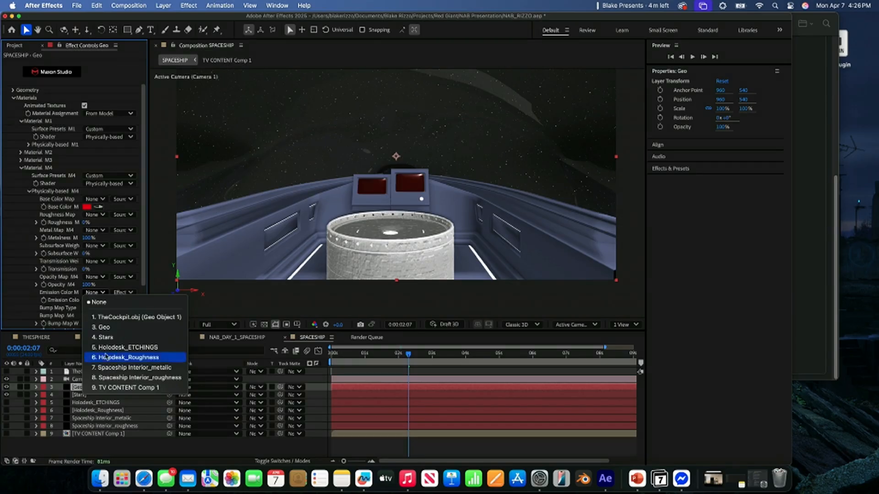
pyautogui.click(103, 389)
pyautogui.click(124, 293)
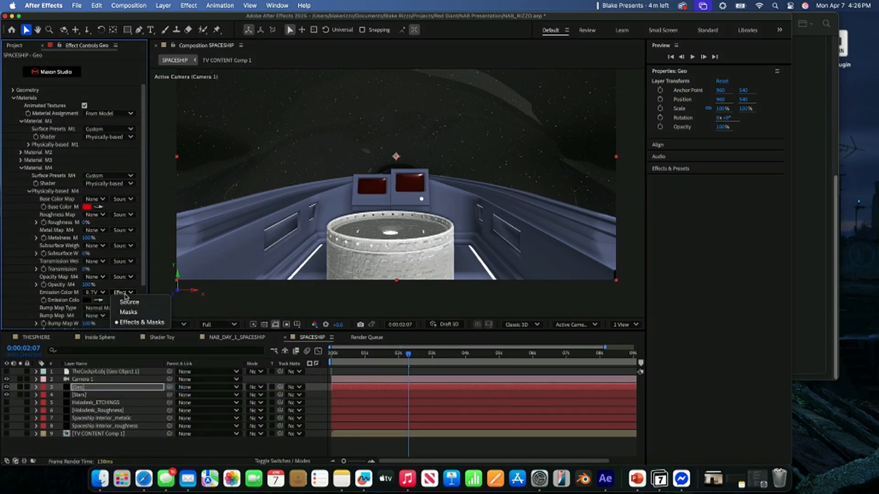
pyautogui.click(124, 320)
# - Change the Base Color of Geo's Material M4 to black
pyautogui.click(87, 206)
pyautogui.click(331, 261)
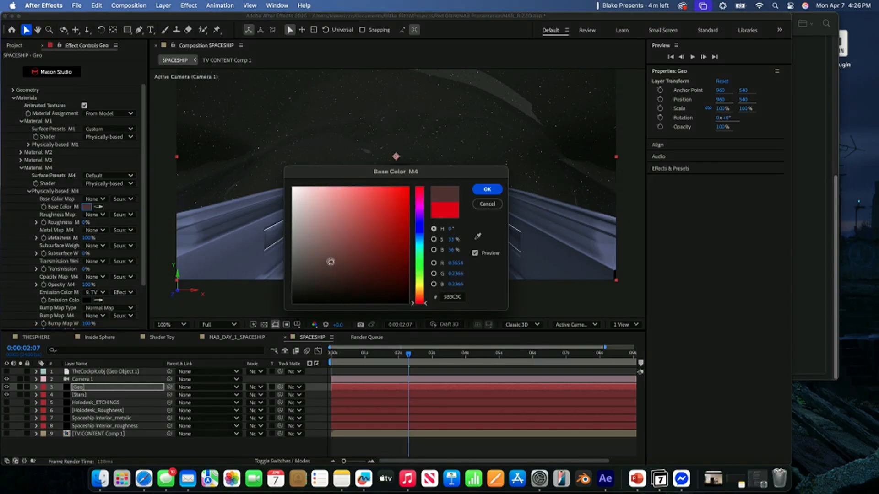
pyautogui.moveTo(330, 262); pyautogui.dragTo(287, 287)
pyautogui.click(487, 189)
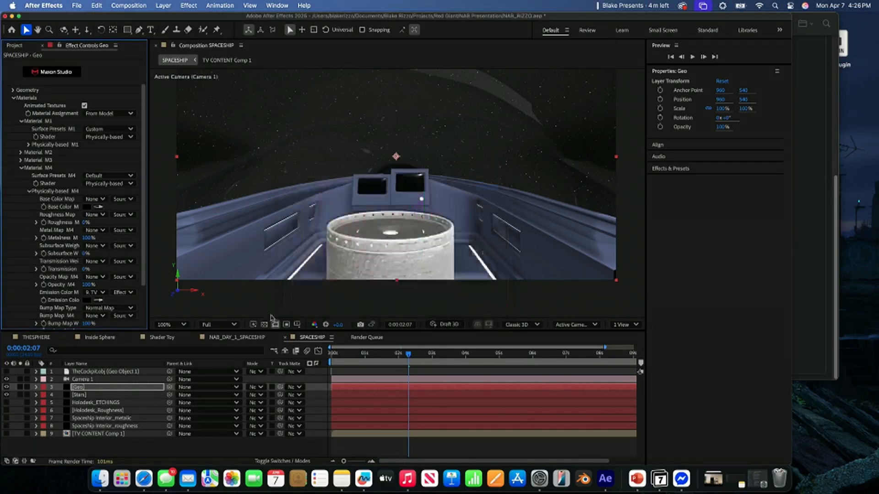
# - Check the contents of TV CONTENT Comp 1, return to SPACESHIP and set Material M4's Emission Color to white
pyautogui.doubleClick(95, 434)
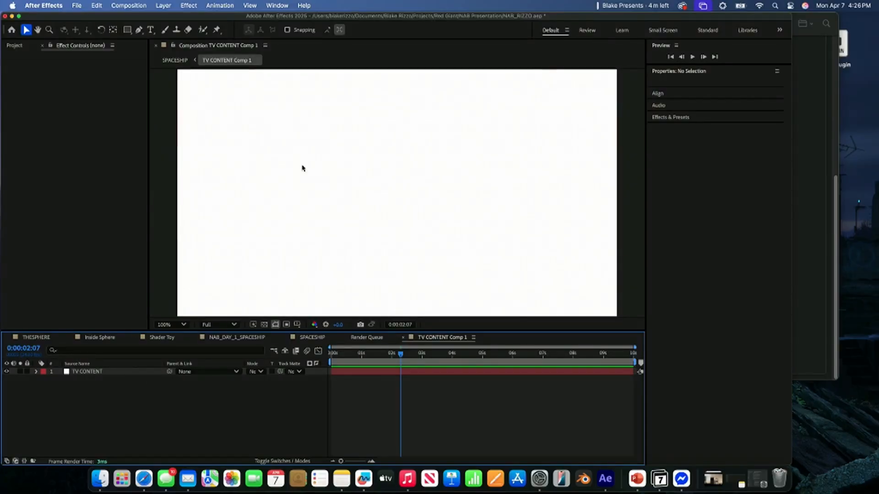
pyautogui.click(174, 60)
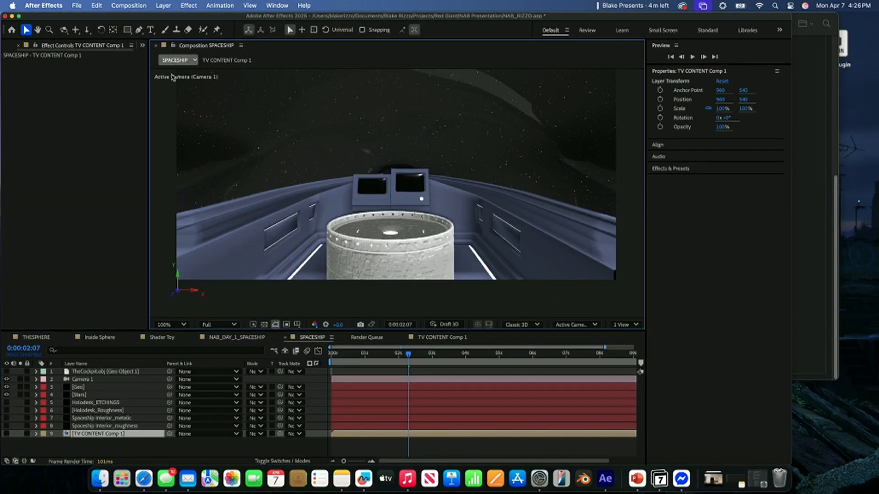
pyautogui.click(81, 387)
pyautogui.scroll(-5, 76, 270)
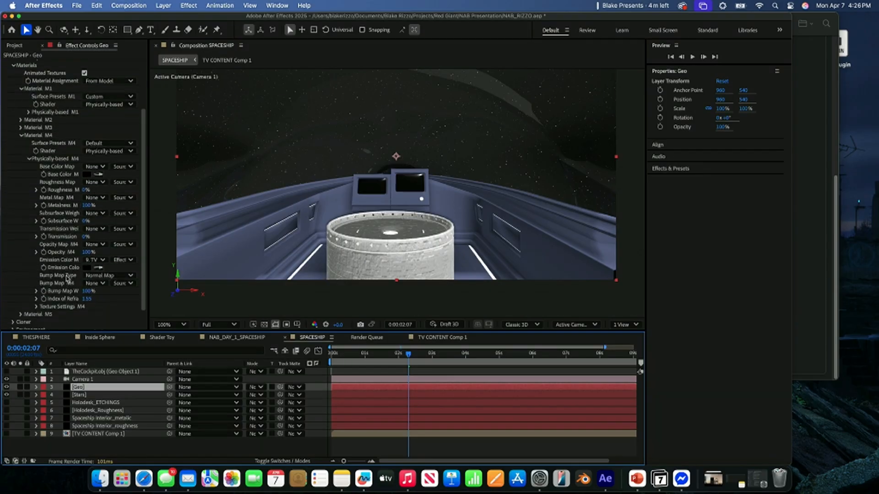
pyautogui.click(130, 253)
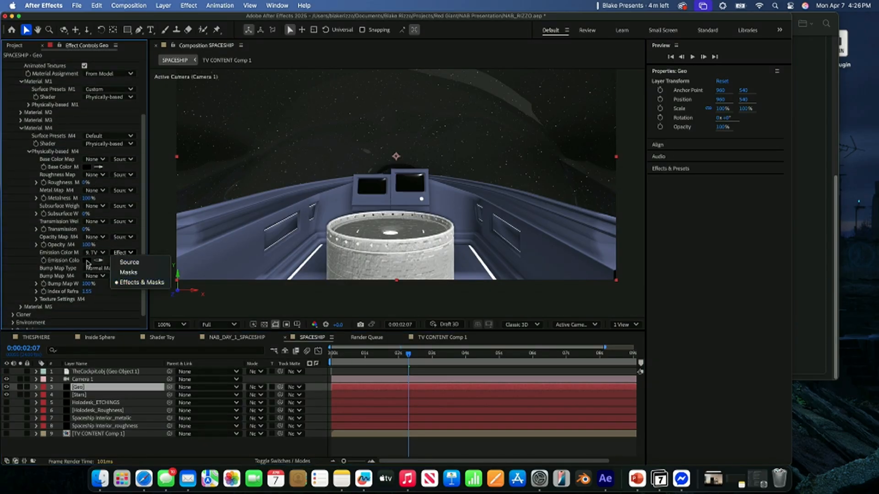
pyautogui.click(85, 261)
pyautogui.moveTo(341, 253); pyautogui.dragTo(293, 187)
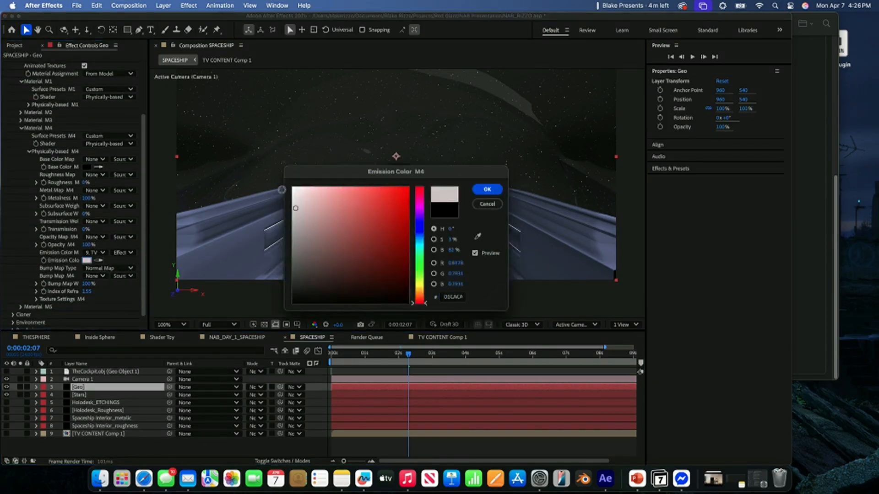
pyautogui.click(487, 189)
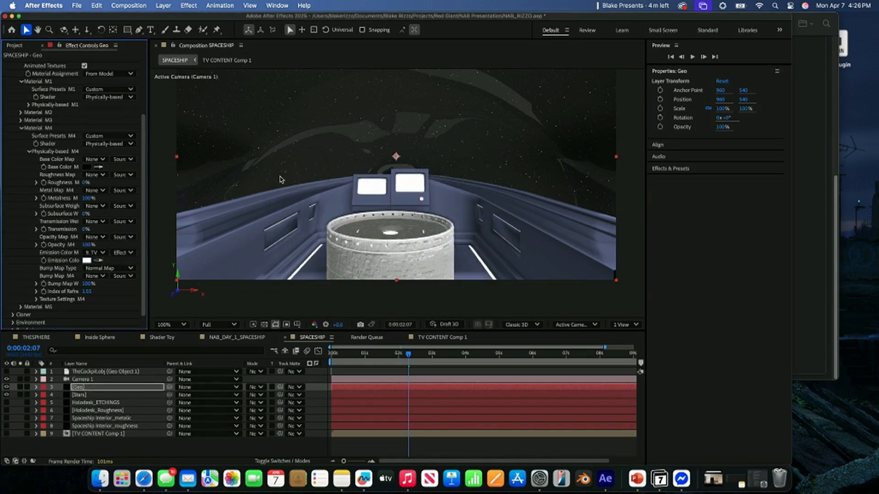
# - Add the text ANYETHING in TV CONTENT Comp 1 and give it a near-black fill (030303)
pyautogui.click(238, 60)
pyautogui.click(180, 404)
pyautogui.click(150, 30)
pyautogui.click(256, 190)
pyautogui.write('ANYETHING')
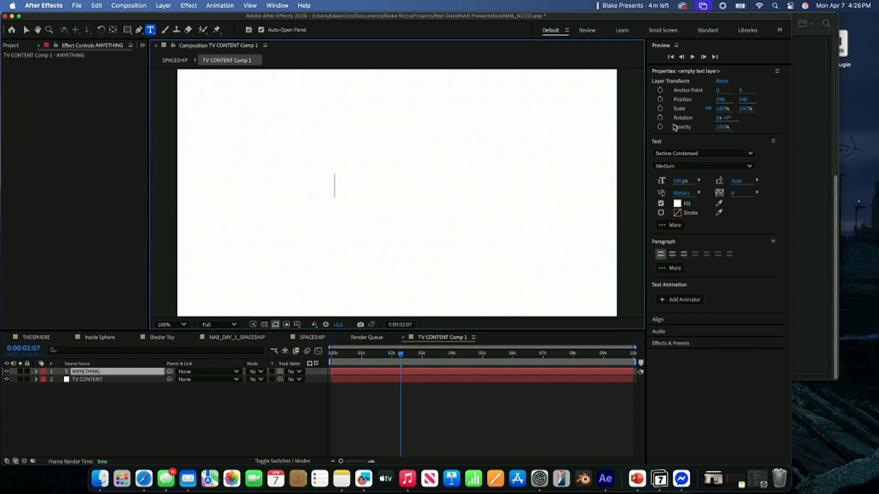
pyautogui.doubleClick(317, 182)
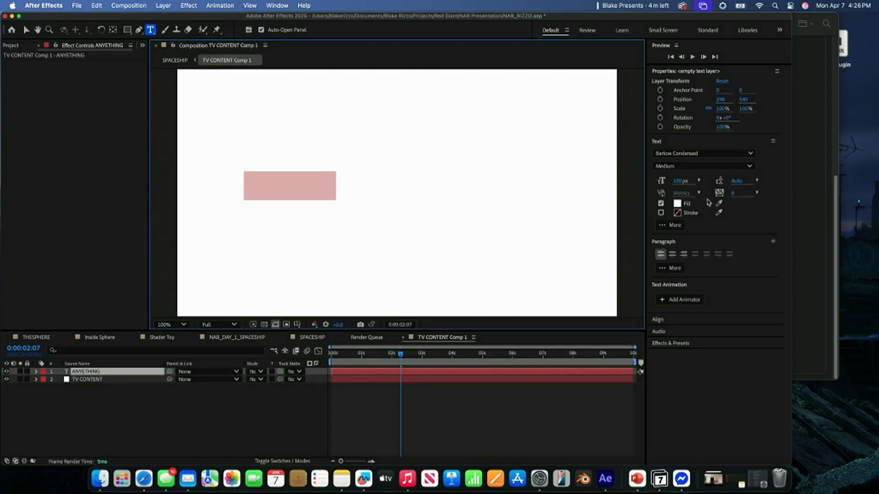
pyautogui.click(676, 203)
pyautogui.click(295, 300)
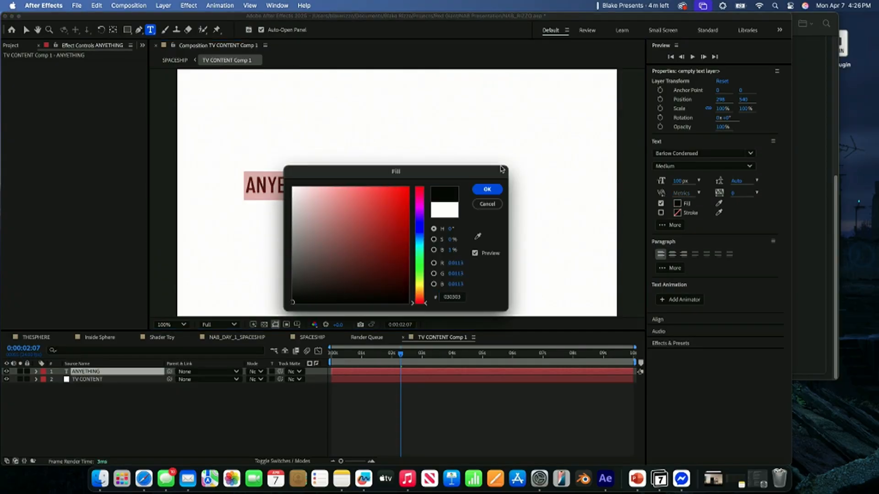
pyautogui.click(487, 190)
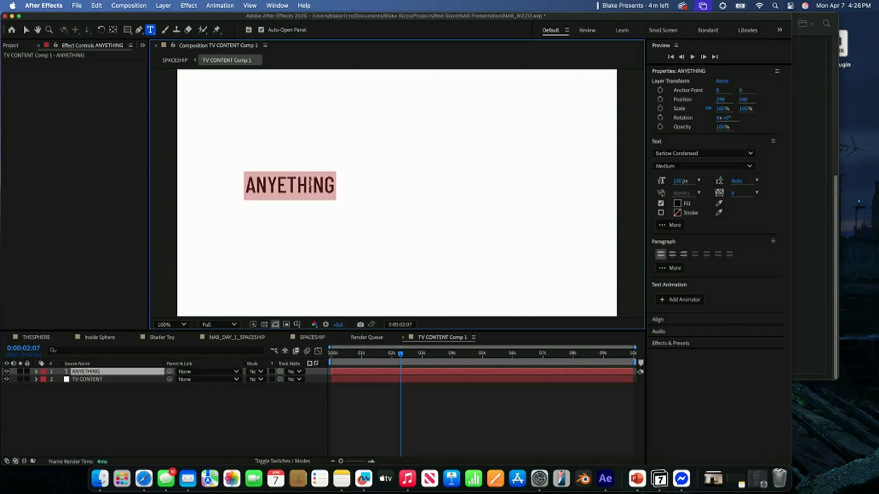
# - Correct the text to ANYTHING, enlarge it to 355 px and show it on the cockpit screens in SPACESHIP
pyautogui.write('SNY')
pyautogui.press('BackSpace')
pyautogui.press('BackSpace')
pyautogui.press('BackSpace')
pyautogui.write('ANY')
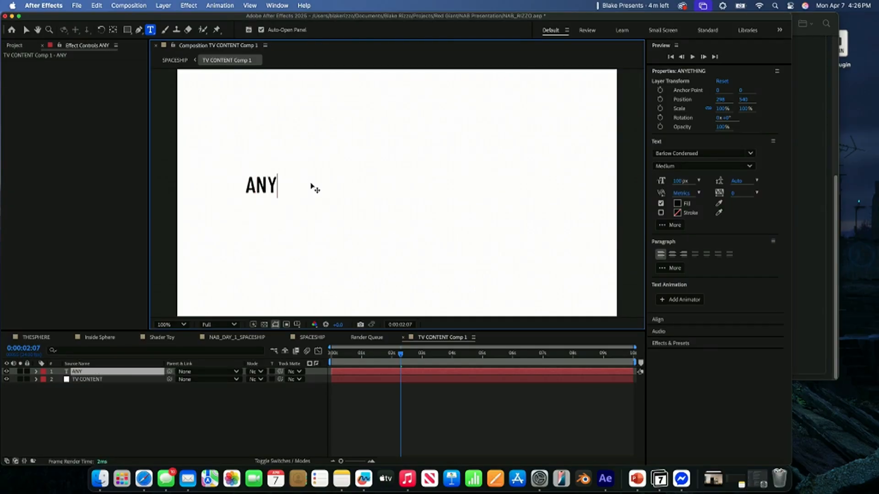
pyautogui.write('THING')
pyautogui.press('super+a')
pyautogui.moveTo(687, 188); pyautogui.dragTo(804, 188)
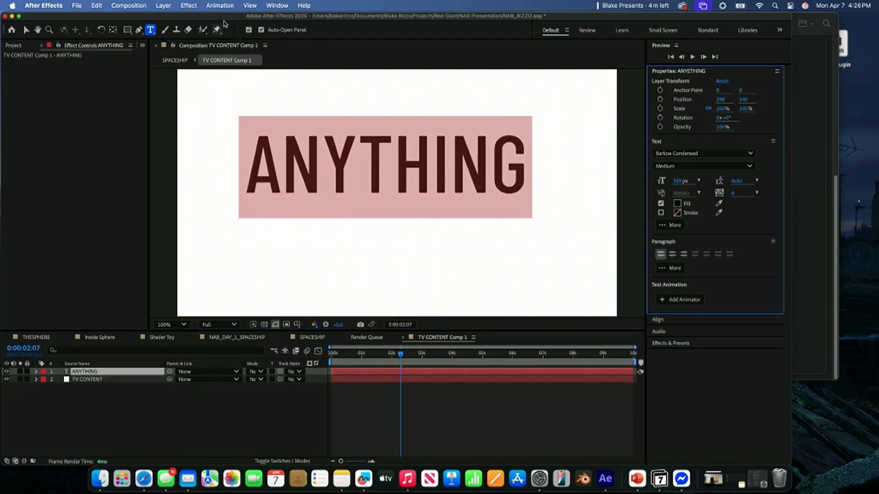
pyautogui.click(178, 60)
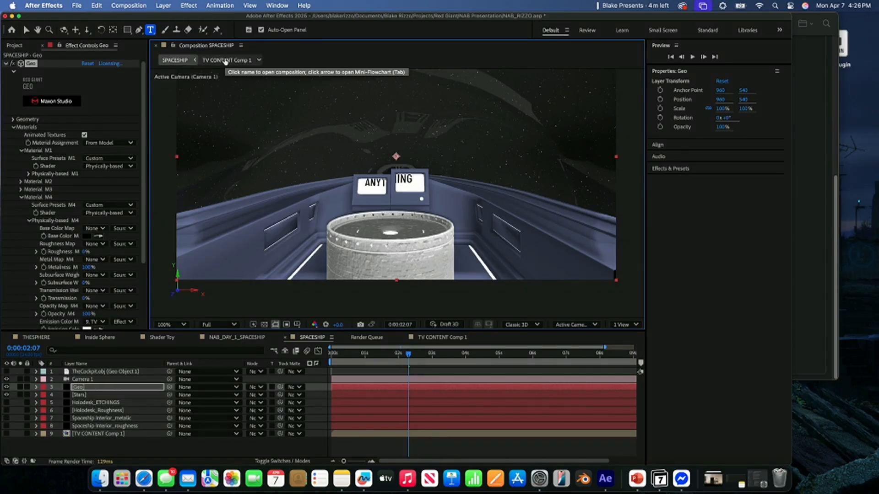
# - Switch to PowerPoint, bring up the CG 101 TIP slide about UV maps, and return to After Effects
pyautogui.click(636, 479)
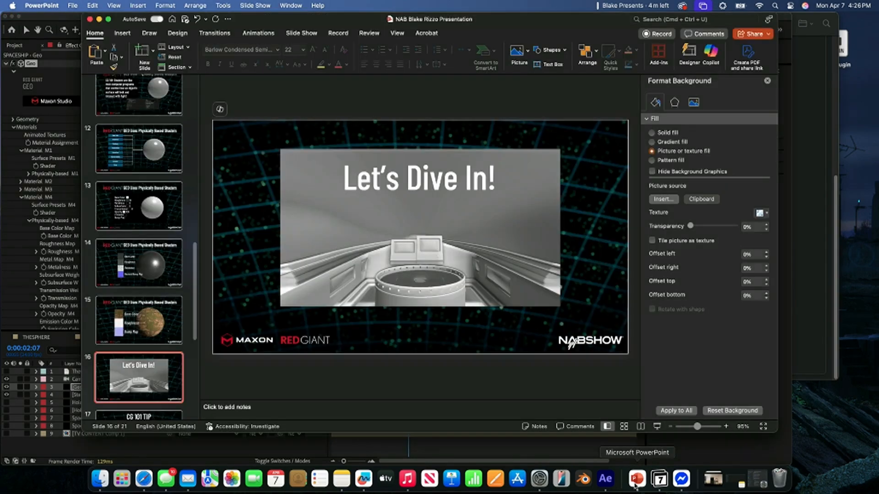
pyautogui.scroll(-3, 151, 362)
pyautogui.click(148, 358)
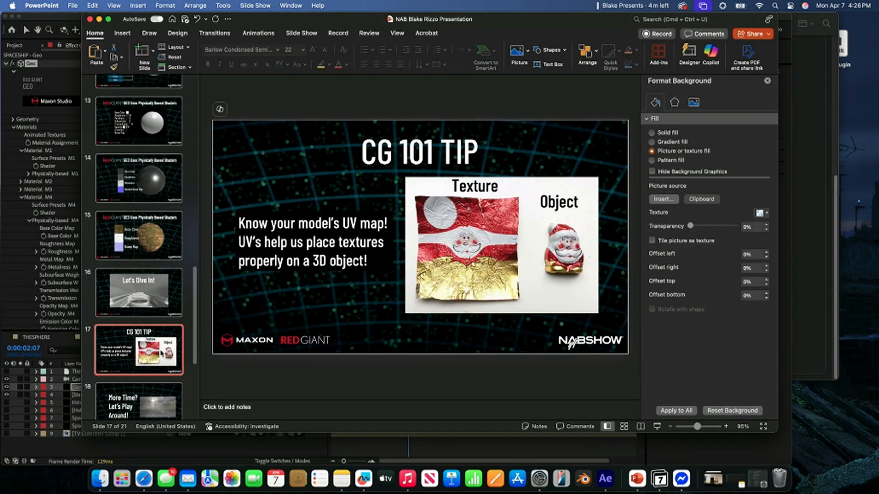
pyautogui.click(605, 479)
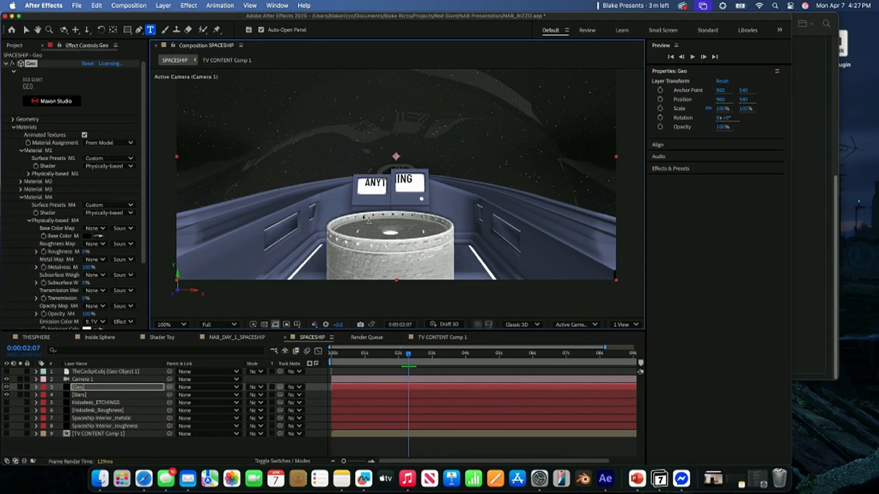
# - Examine the ANYTHING text's placement in TV CONTENT Comp 1 at 50% magnification and go back to SPACESHIP
pyautogui.click(431, 341)
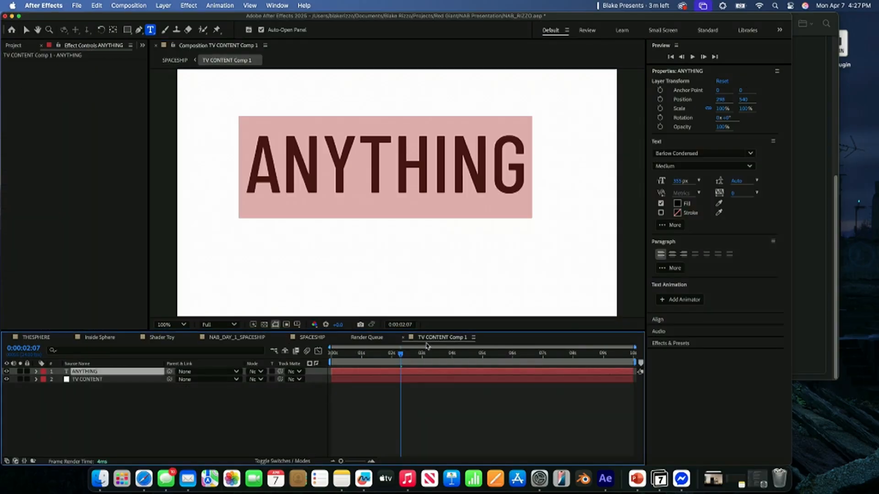
pyautogui.press(',')
pyautogui.press(',')
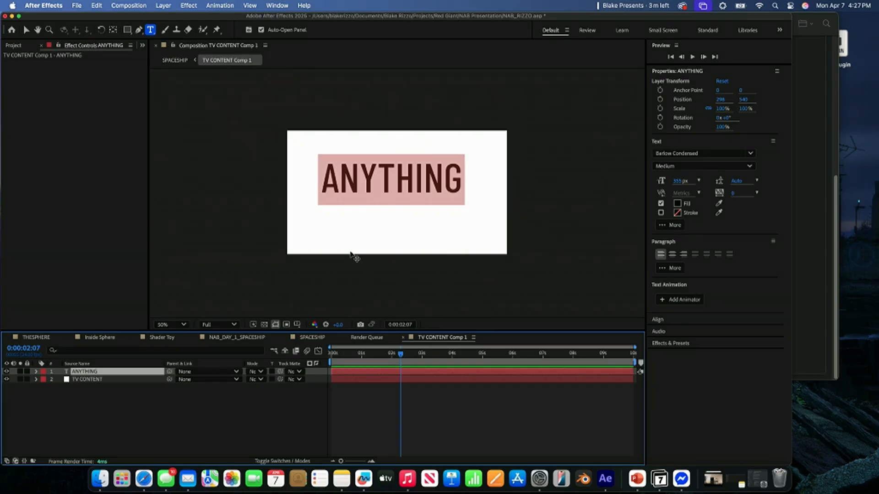
pyautogui.click(176, 60)
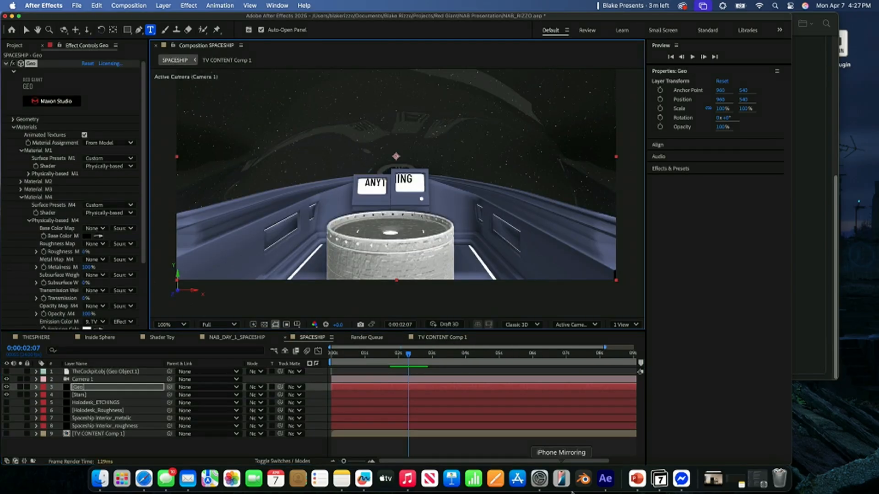
# - Present the CG 101 TIP slide full screen in PowerPoint, end the slide show and return to After Effects
pyautogui.click(636, 479)
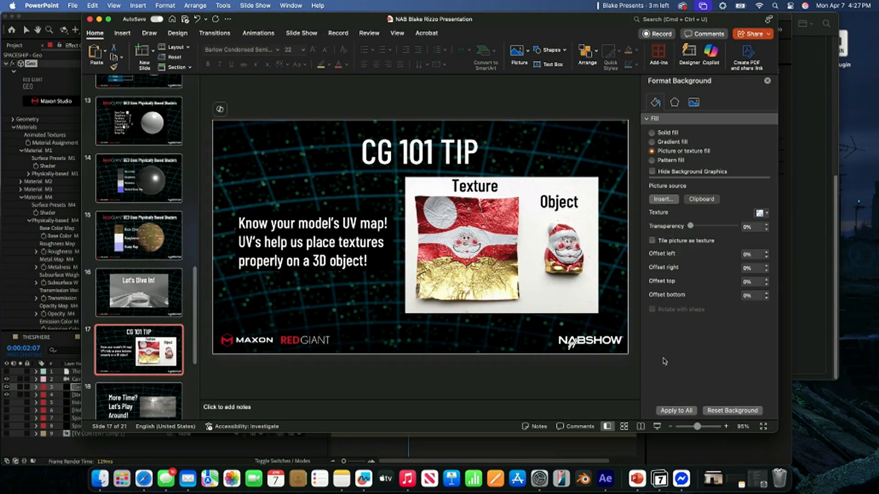
pyautogui.click(657, 426)
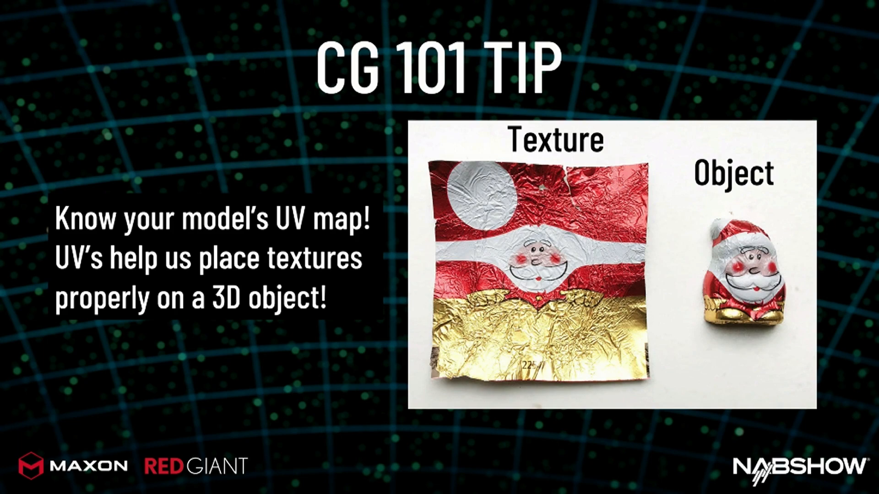
pyautogui.press('Escape')
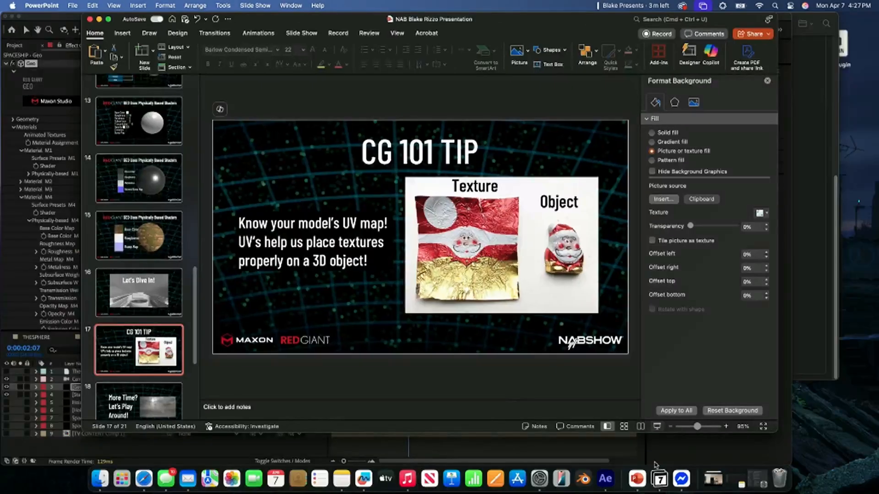
pyautogui.click(605, 479)
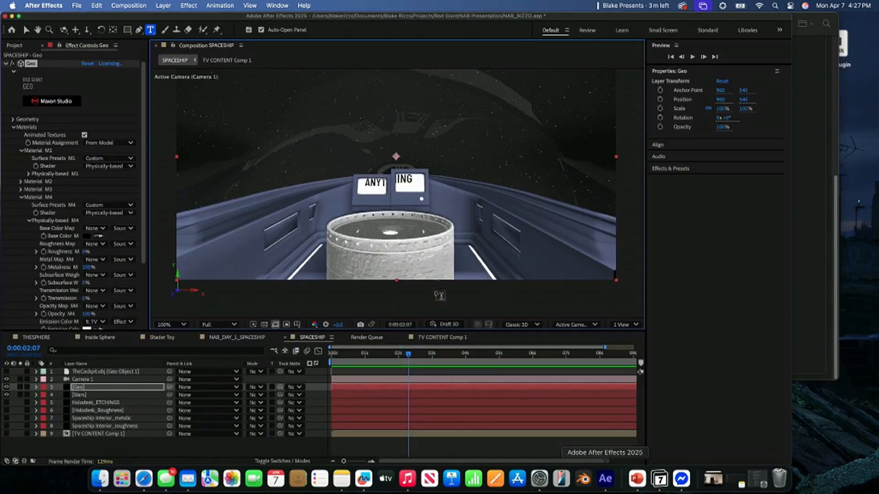
# - Shift the ANYTHING text slightly left in TV CONTENT Comp 1 and check it on the cockpit screens in SPACESHIP
pyautogui.click(224, 60)
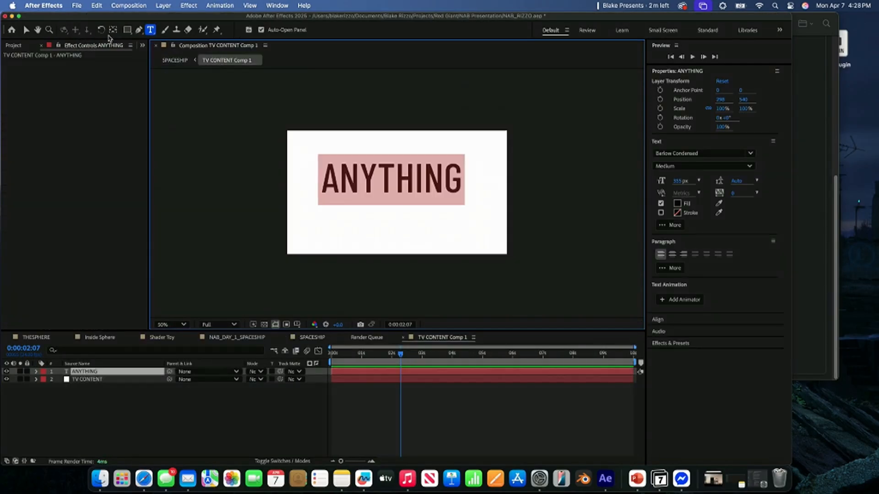
pyautogui.click(26, 29)
pyautogui.moveTo(386, 180); pyautogui.dragTo(360, 188)
pyautogui.click(173, 64)
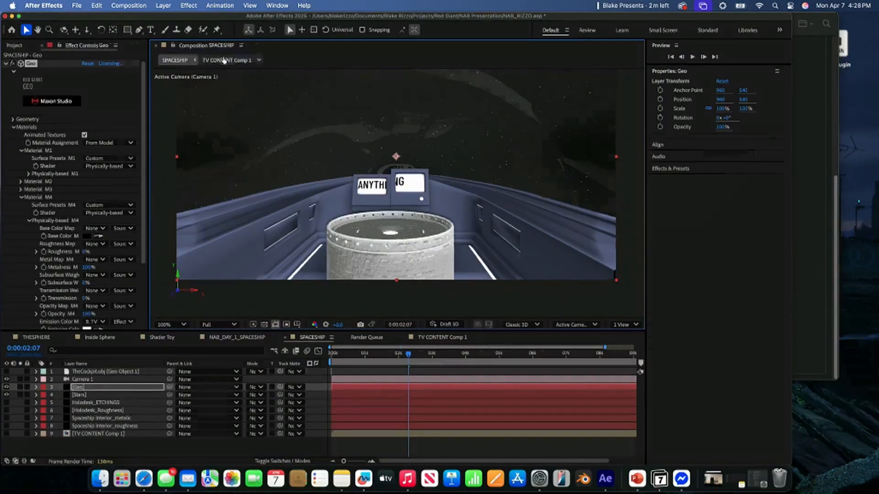
# - Delete the ANYTHING text layer and the TV CONTENT solid from TV CONTENT Comp 1
pyautogui.click(227, 60)
pyautogui.press('Delete')
pyautogui.click(85, 372)
pyautogui.press('Delete')
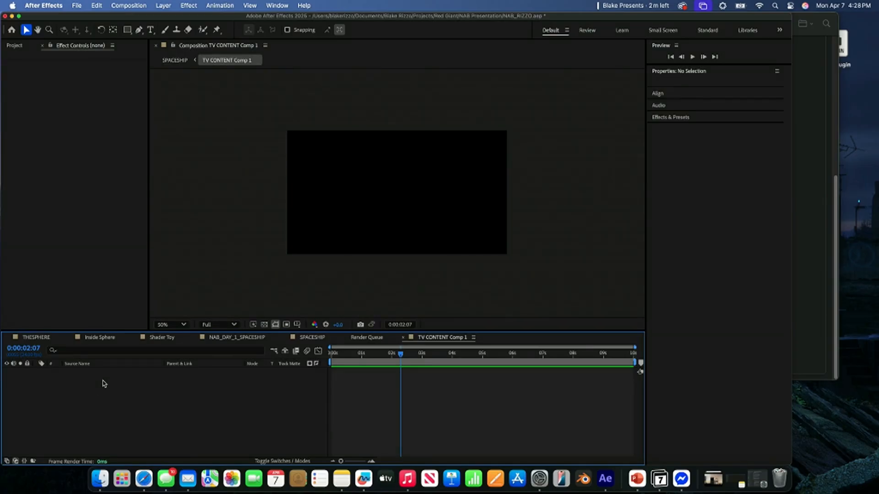
# - Create a black (000000) solid named HUD in TV CONTENT Comp 1
pyautogui.rightClick(102, 385)
pyautogui.moveTo(134, 344)
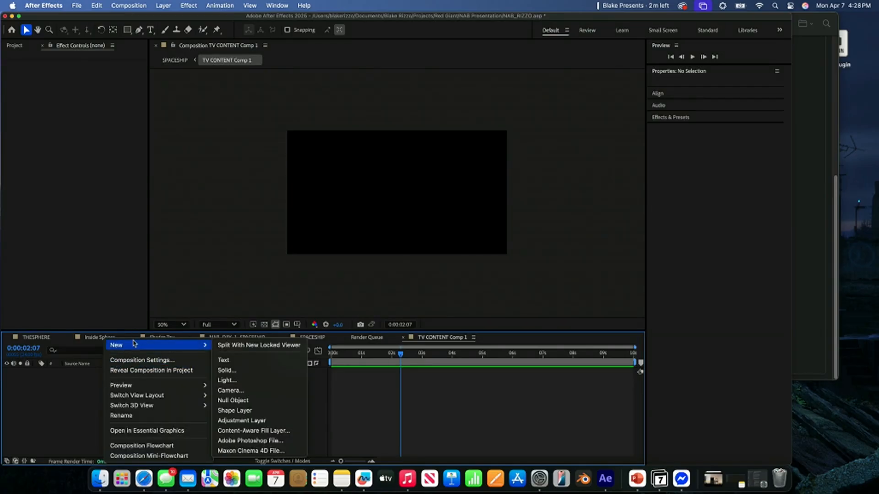
pyautogui.click(231, 374)
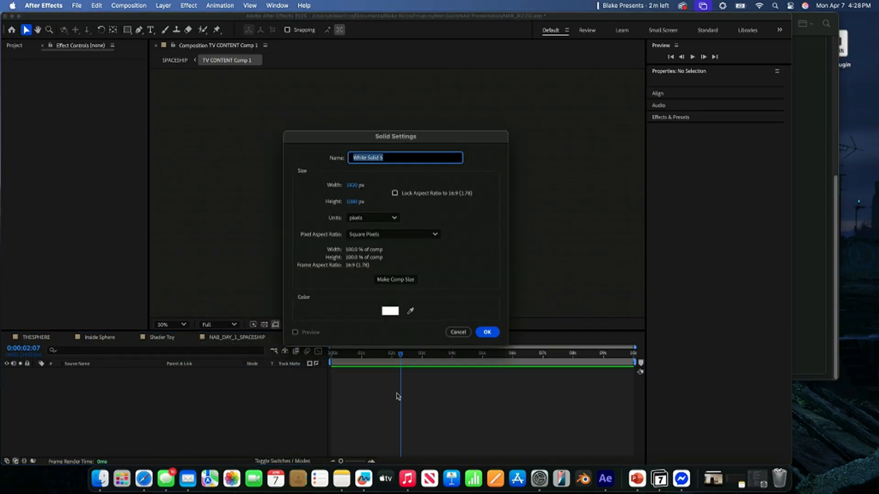
pyautogui.click(390, 312)
pyautogui.moveTo(359, 279); pyautogui.dragTo(264, 306)
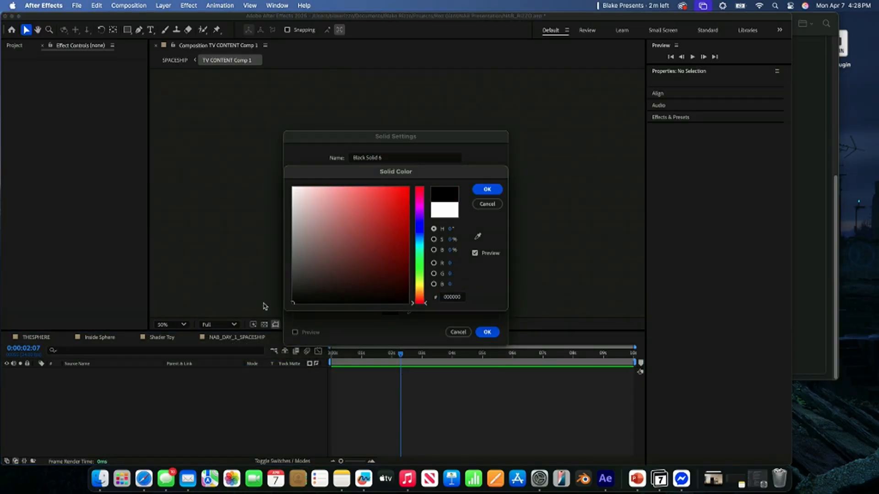
pyautogui.click(487, 189)
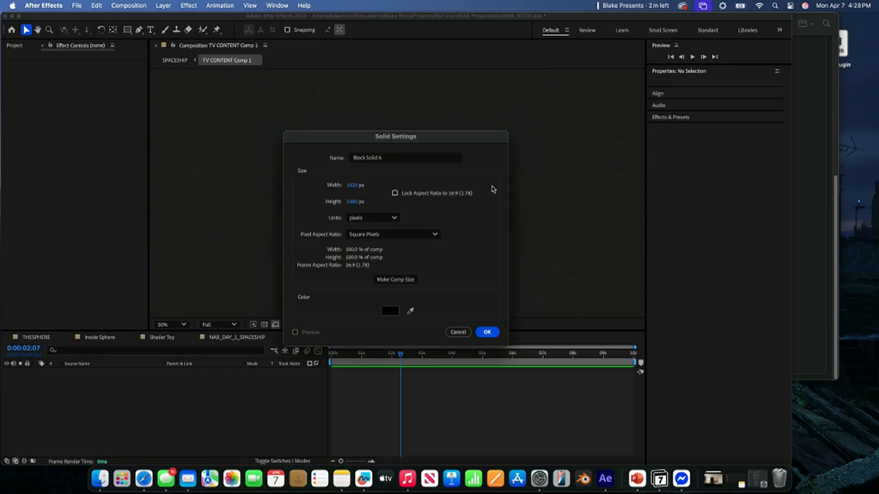
pyautogui.click(432, 160)
pyautogui.moveTo(432, 162); pyautogui.dragTo(333, 157)
pyautogui.write('HUD')
pyautogui.press('Return')
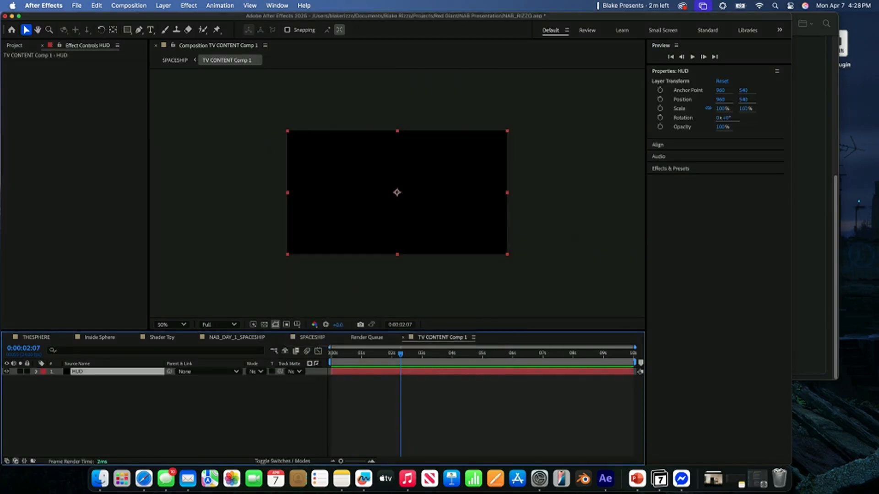
# - Apply the uni.HUD Components effect to the HUD solid and check it on the cockpit screens in SPACESHIP
pyautogui.click(682, 169)
pyautogui.click(684, 179)
pyautogui.write('hud')
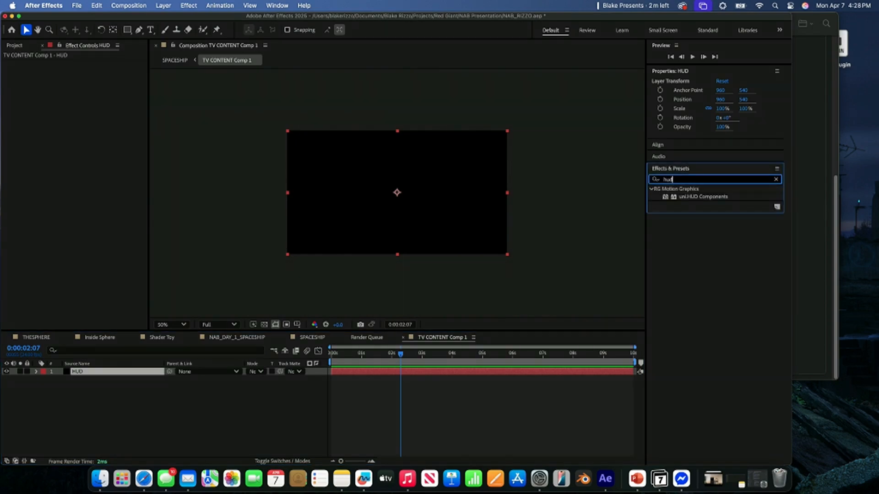
pyautogui.press('super+s')
pyautogui.moveTo(708, 201); pyautogui.dragTo(392, 203)
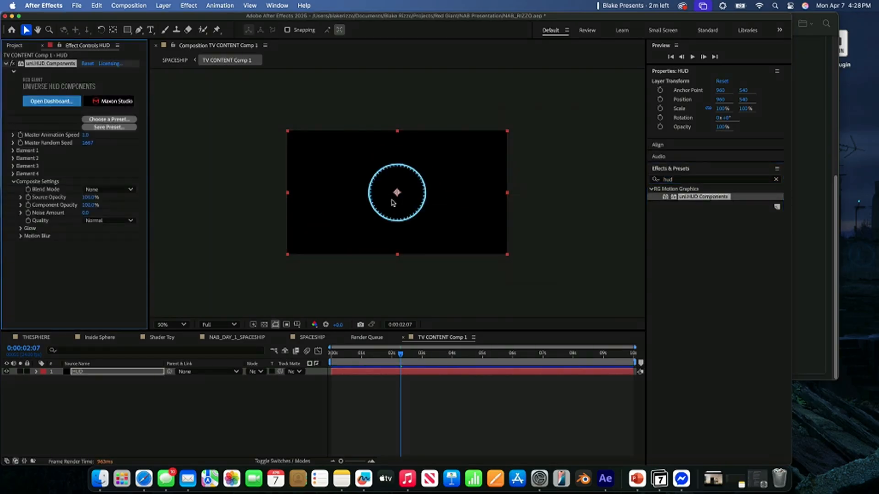
pyautogui.click(177, 60)
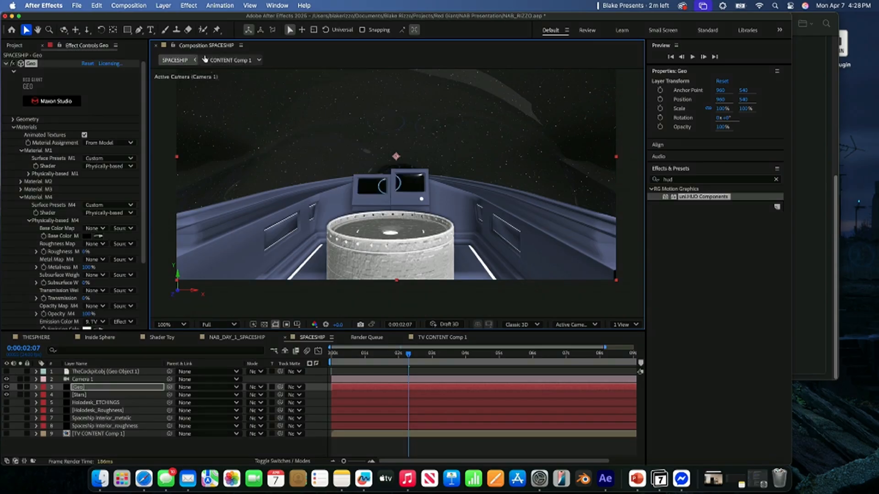
# - Apply the Blinking Markers 2 preset to the HUD layer's uni.HUD Components effect in TV CONTENT Comp 1
pyautogui.click(226, 60)
pyautogui.click(115, 123)
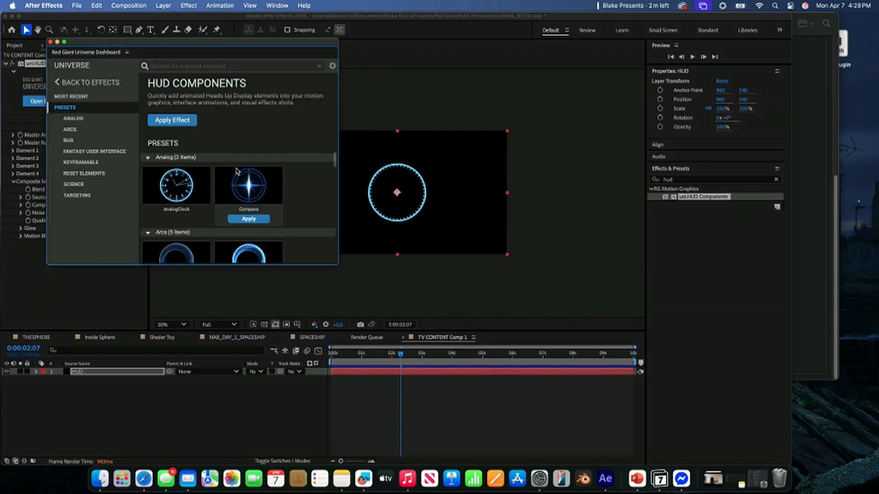
pyautogui.scroll(-5, 237, 172)
pyautogui.moveTo(236, 172)
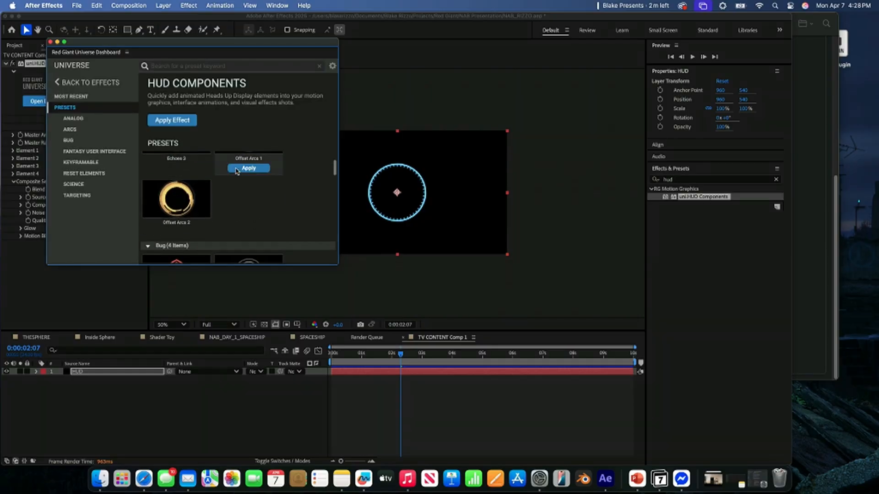
pyautogui.scroll(-6, 237, 172)
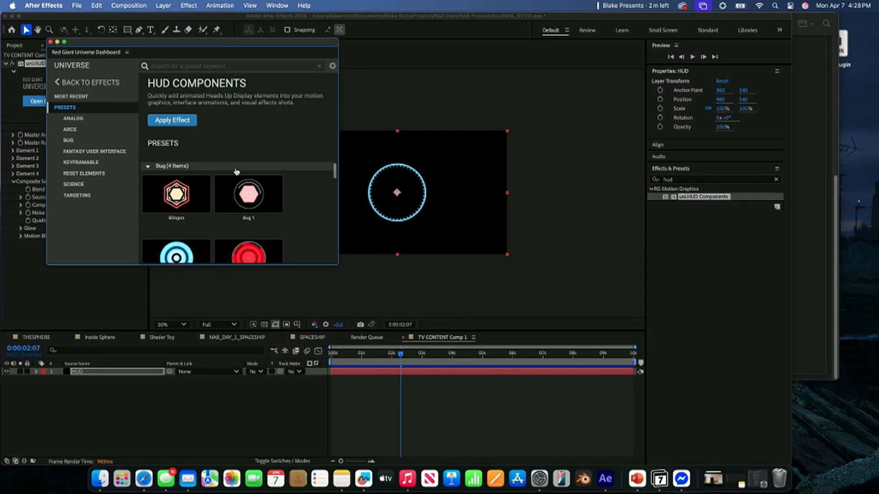
pyautogui.scroll(-2, 237, 171)
pyautogui.moveTo(255, 214)
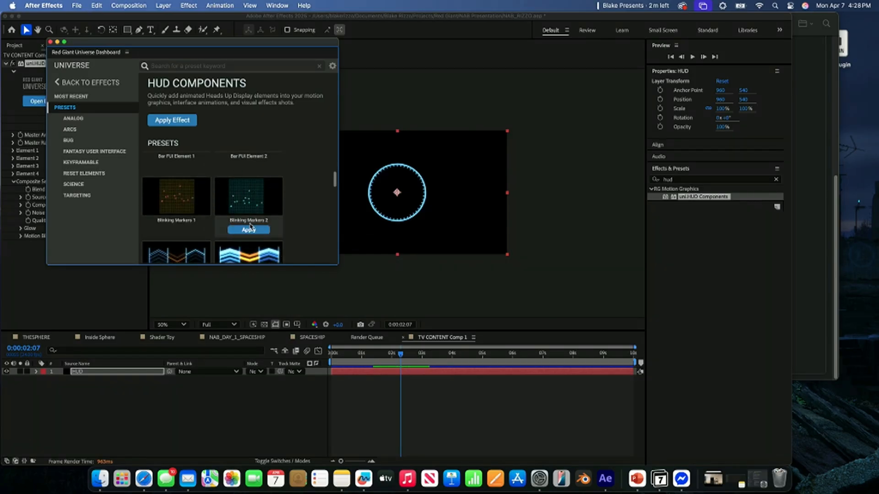
pyautogui.click(248, 230)
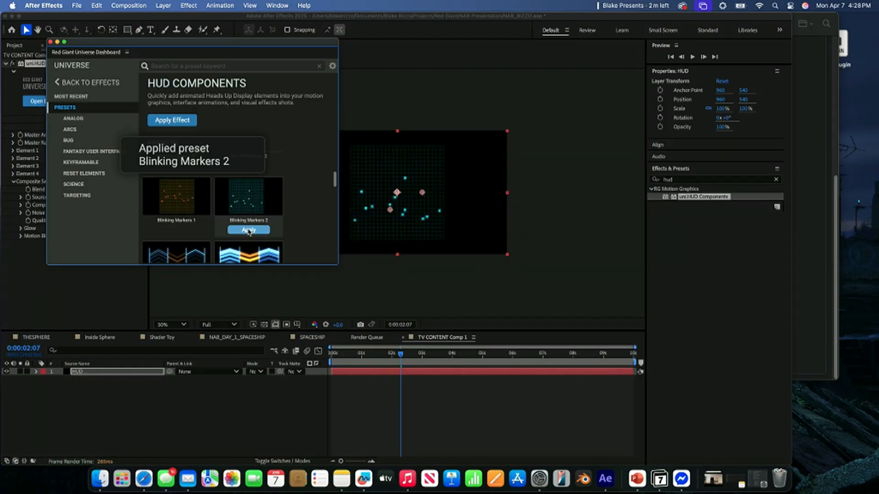
pyautogui.click(50, 42)
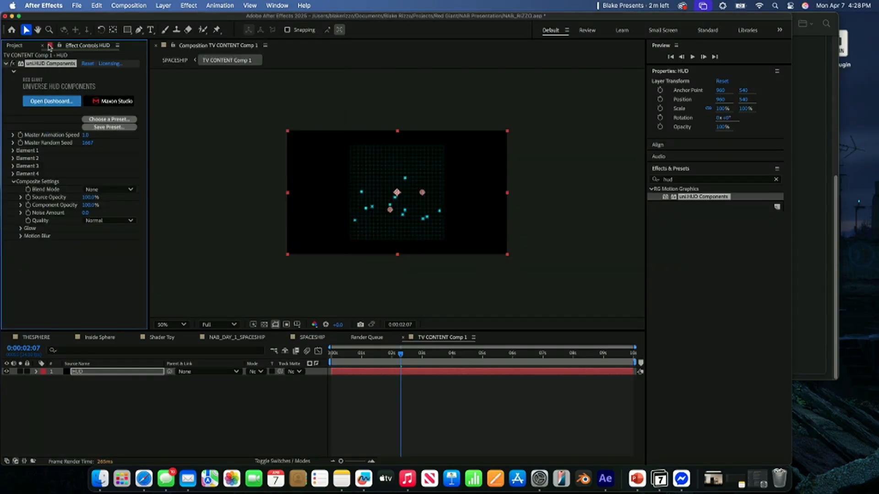
# - Set Element 1's Uniform Scale to 25 and its Position to 498, 540 in the HUD Components effect
pyautogui.click(12, 152)
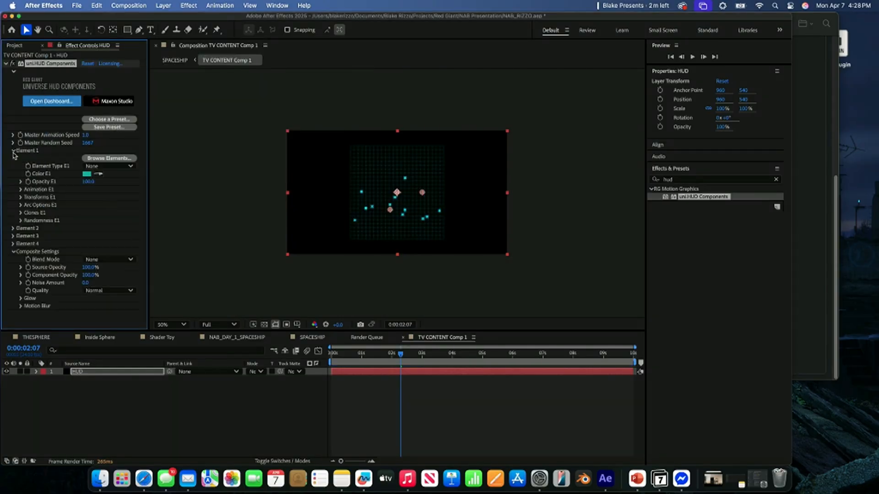
pyautogui.click(22, 197)
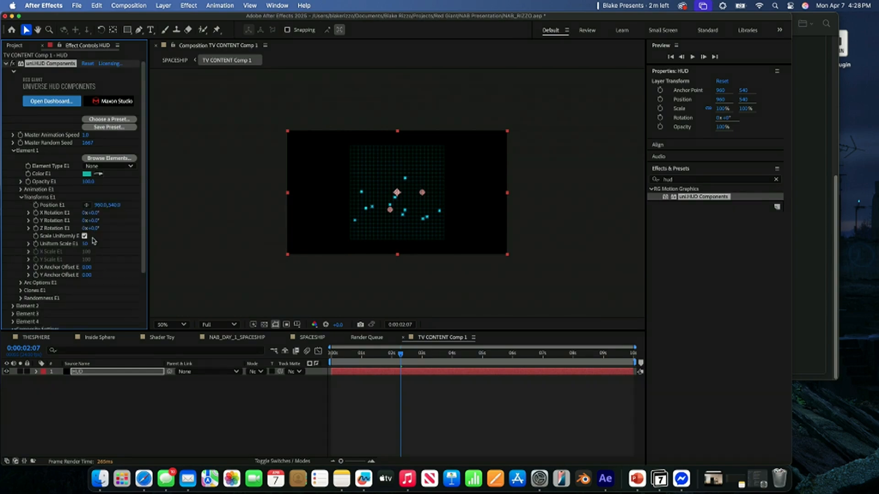
pyautogui.moveTo(85, 243); pyautogui.dragTo(75, 247)
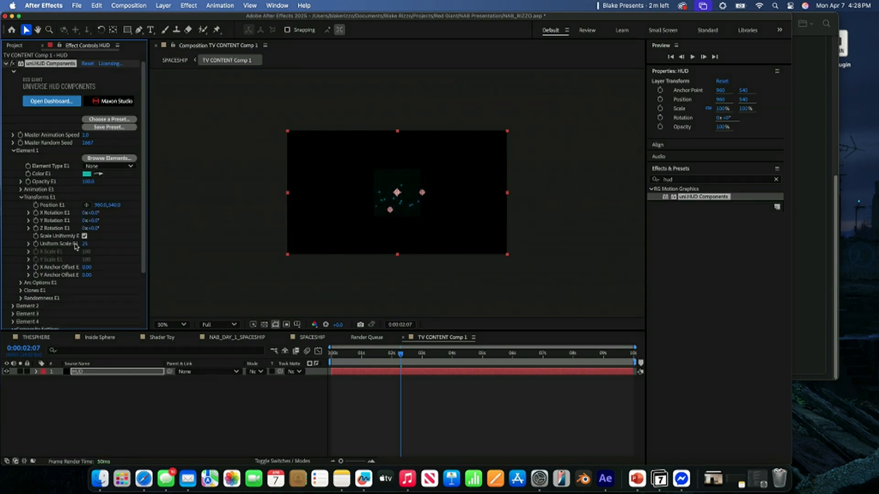
pyautogui.moveTo(101, 204); pyautogui.dragTo(2, 207)
pyautogui.moveTo(102, 206); pyautogui.dragTo(71, 247)
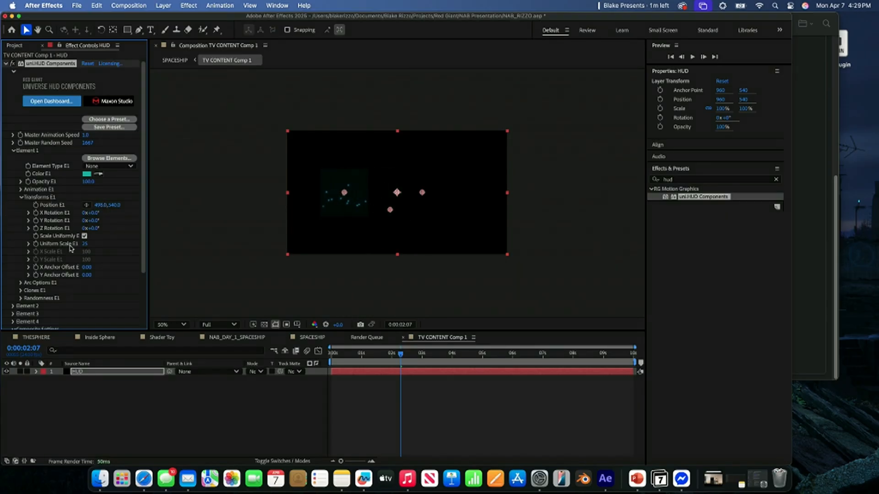
# - Try a second uni.HUD Components effect on the HUD layer and remove it
pyautogui.click(133, 371)
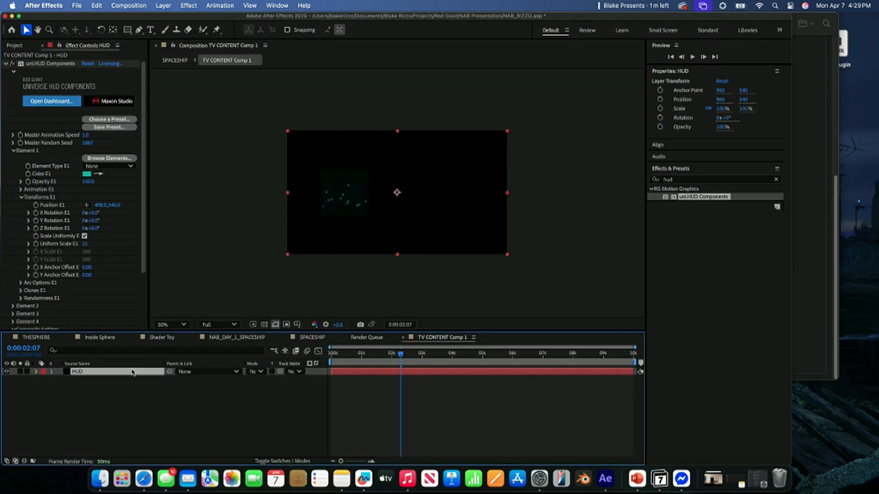
pyautogui.click(5, 64)
pyautogui.click(710, 199)
pyautogui.moveTo(710, 202); pyautogui.dragTo(71, 163)
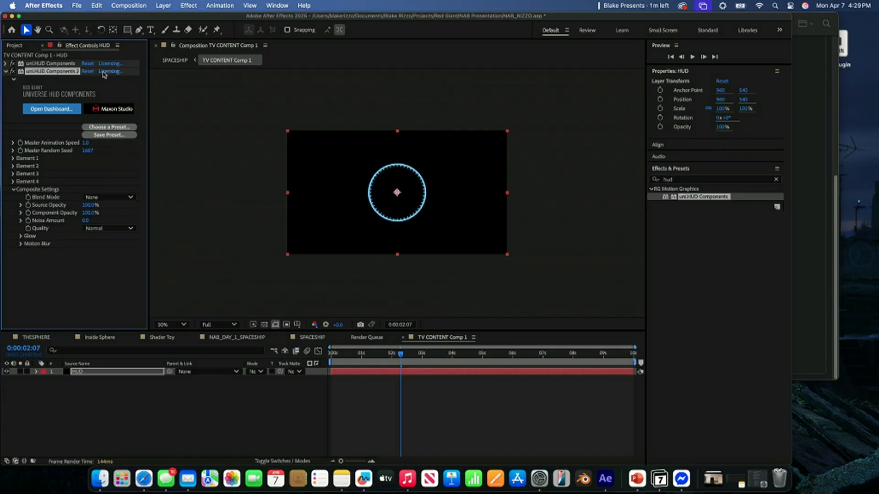
pyautogui.press('Delete')
# - Add a solid named HUD ELEMENTS 2 to TV CONTENT Comp 1 and apply the uni.HUD Components effect to it
pyautogui.click(181, 409)
pyautogui.rightClick(181, 412)
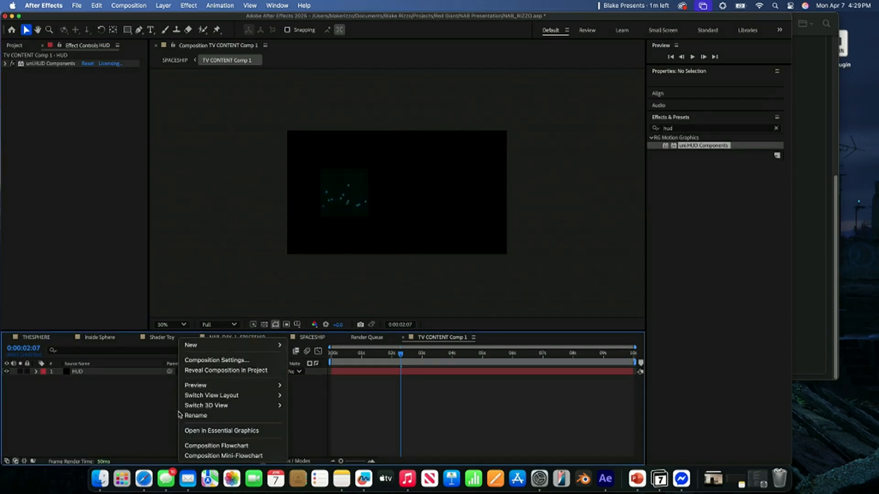
pyautogui.moveTo(229, 345)
pyautogui.click(356, 375)
pyautogui.write('HDU')
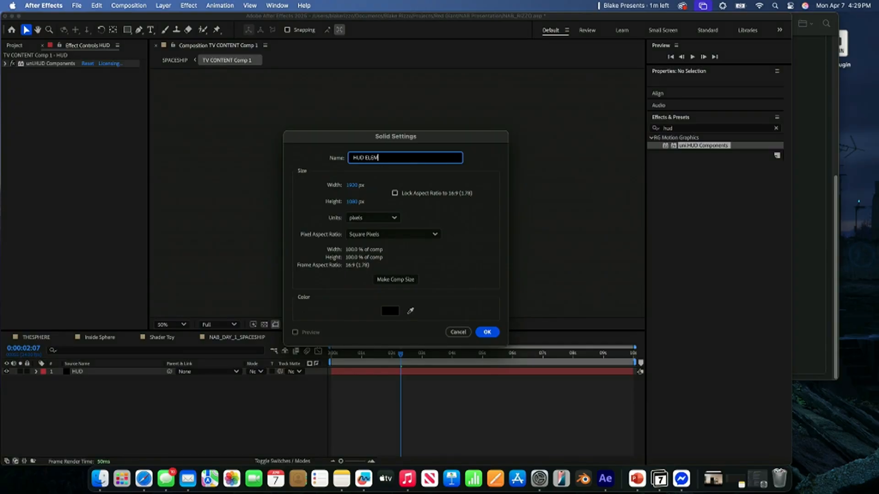
pyautogui.press('Return')
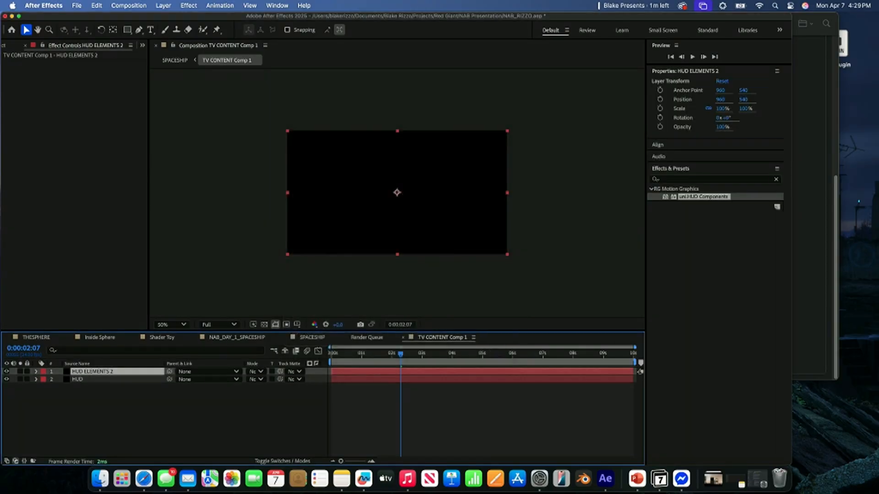
pyautogui.moveTo(712, 198); pyautogui.dragTo(438, 193)
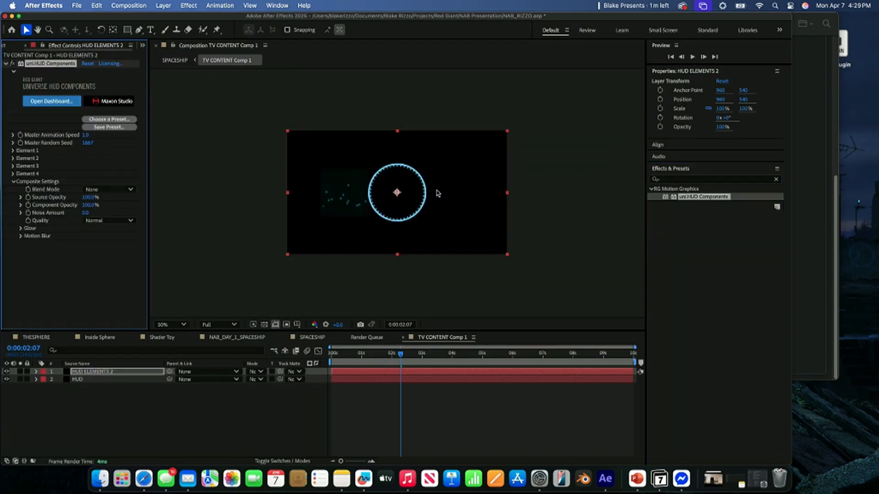
# - Browse the HUD Components presets and apply the Compass preset to the HUD ELEMENTS 2 layer
pyautogui.click(96, 120)
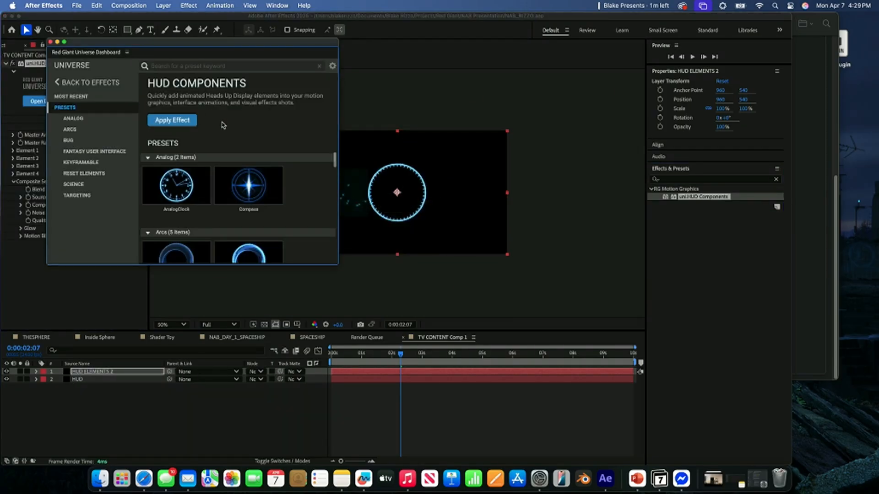
pyautogui.scroll(-5, 299, 221)
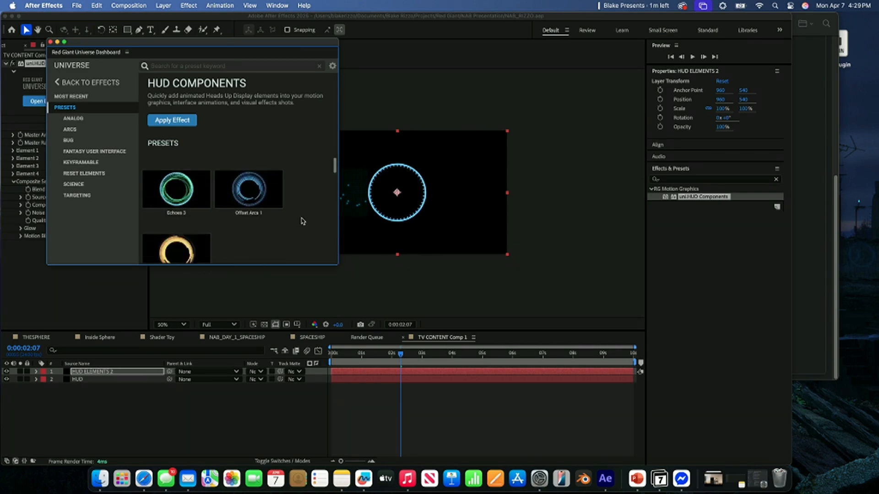
pyautogui.scroll(-10, 300, 222)
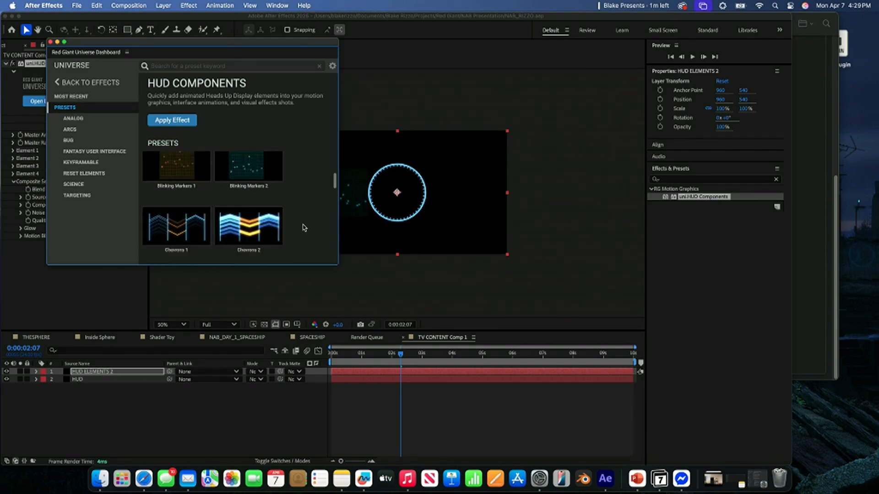
pyautogui.scroll(-3, 302, 228)
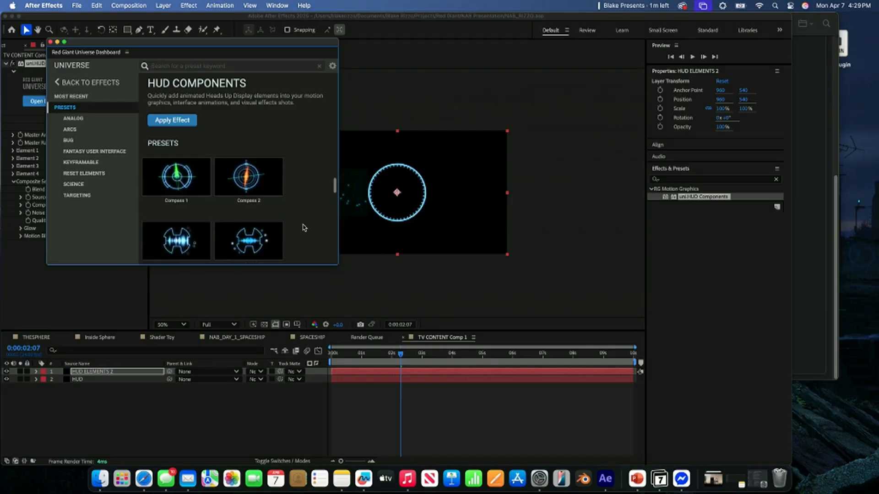
pyautogui.scroll(-3, 301, 228)
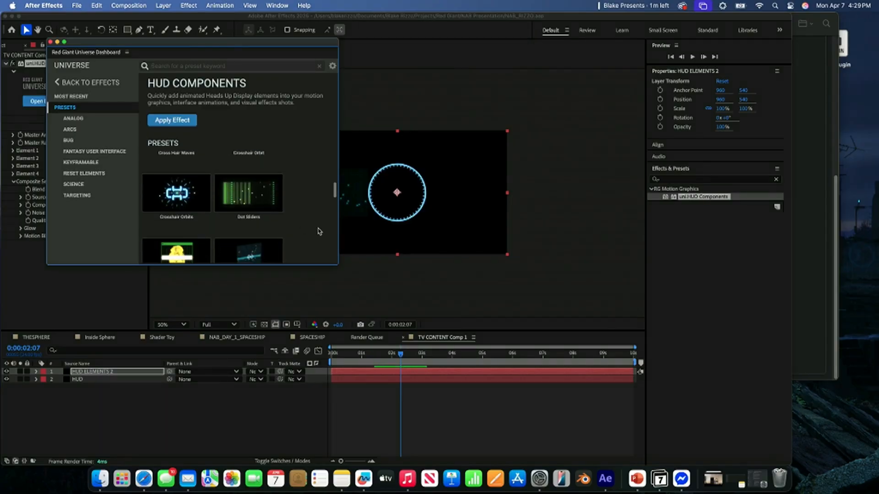
pyautogui.moveTo(332, 264); pyautogui.dragTo(379, 315)
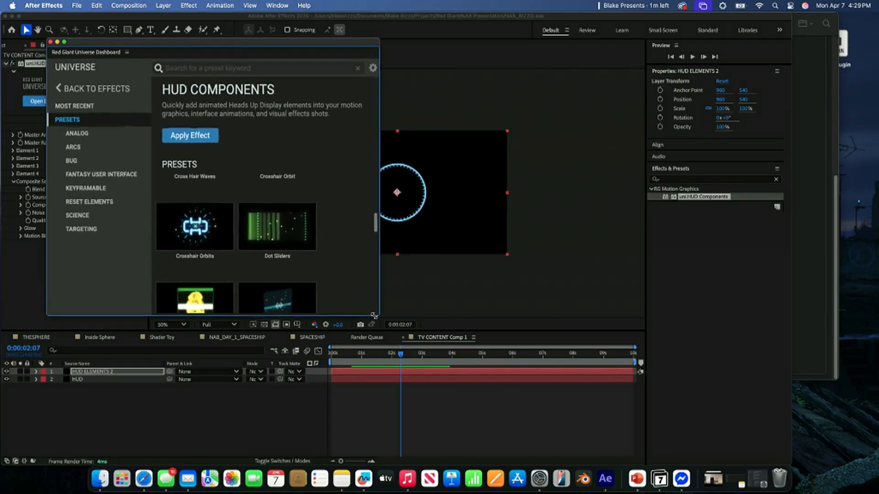
pyautogui.moveTo(326, 214)
pyautogui.scroll(-10, 327, 211)
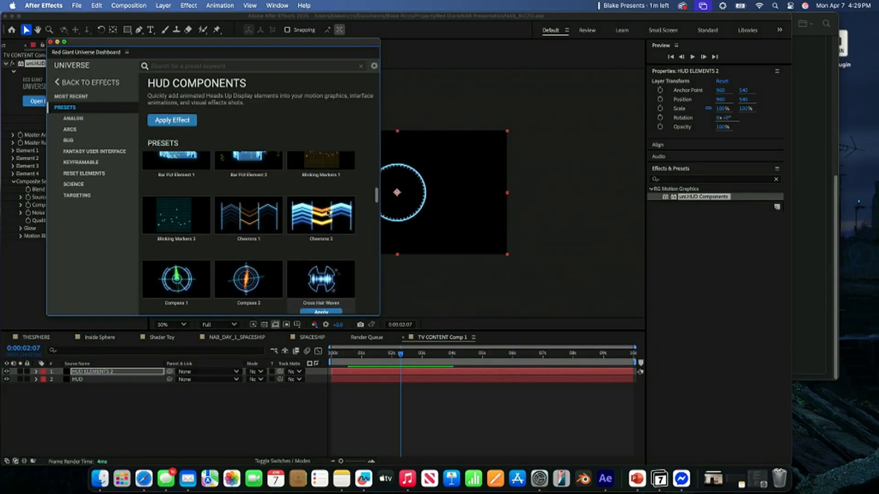
pyautogui.scroll(2, 327, 213)
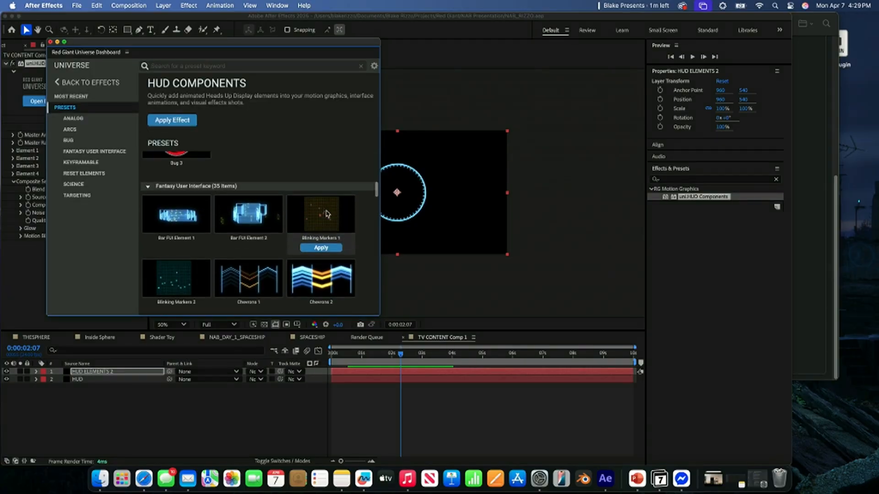
pyautogui.scroll(5, 327, 213)
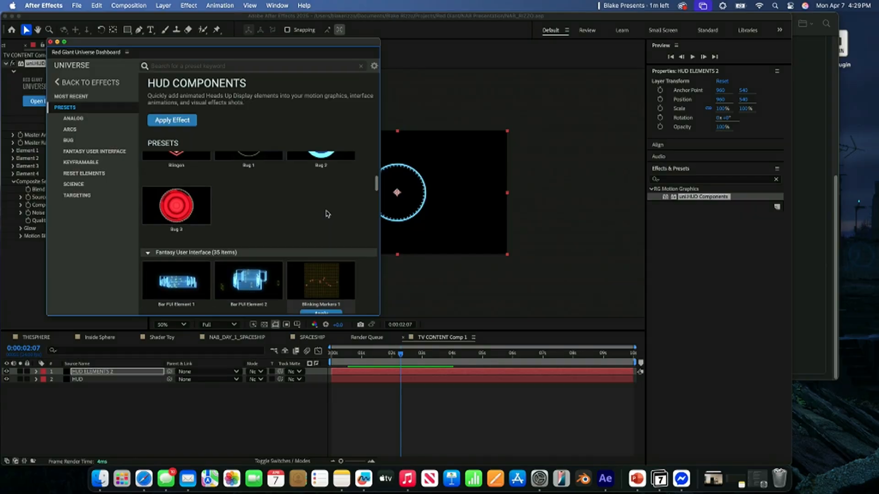
pyautogui.scroll(5, 327, 213)
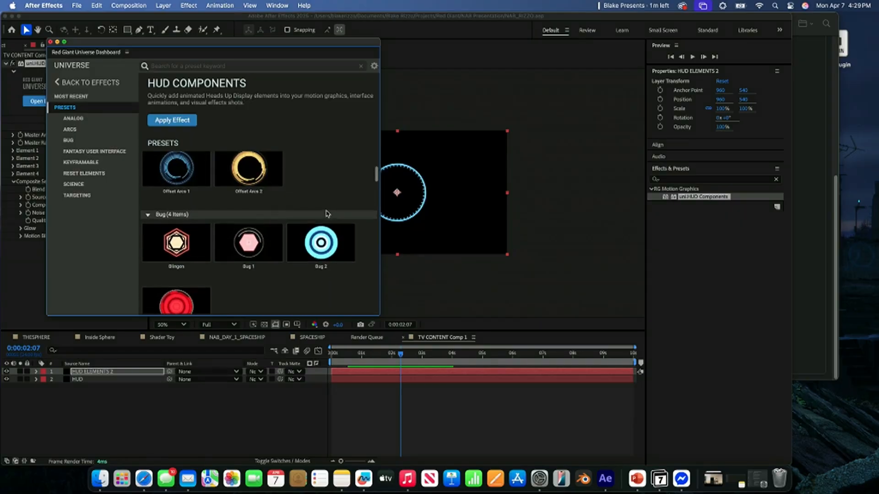
pyautogui.scroll(-5, 327, 214)
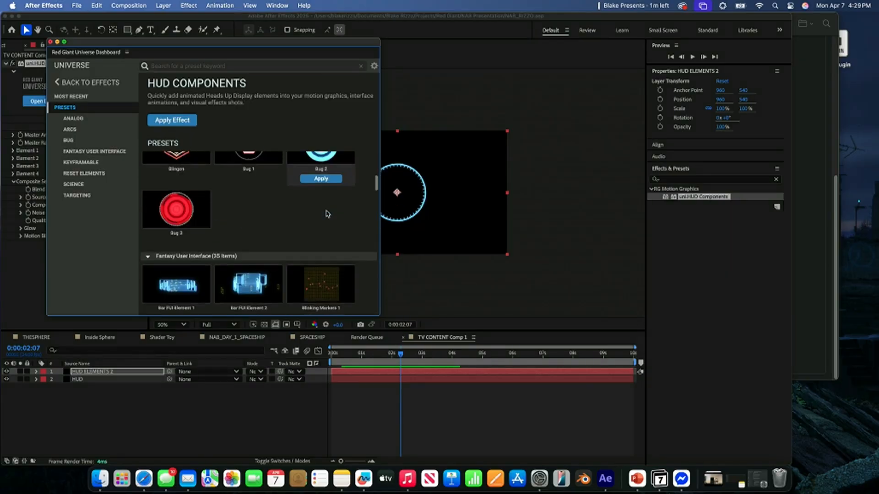
pyautogui.scroll(10, 328, 214)
pyautogui.moveTo(251, 219)
pyautogui.click(250, 220)
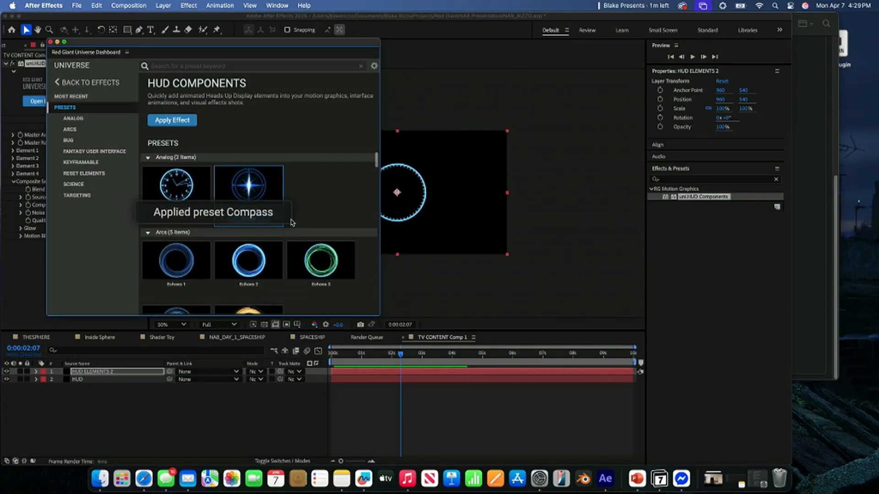
pyautogui.click(50, 42)
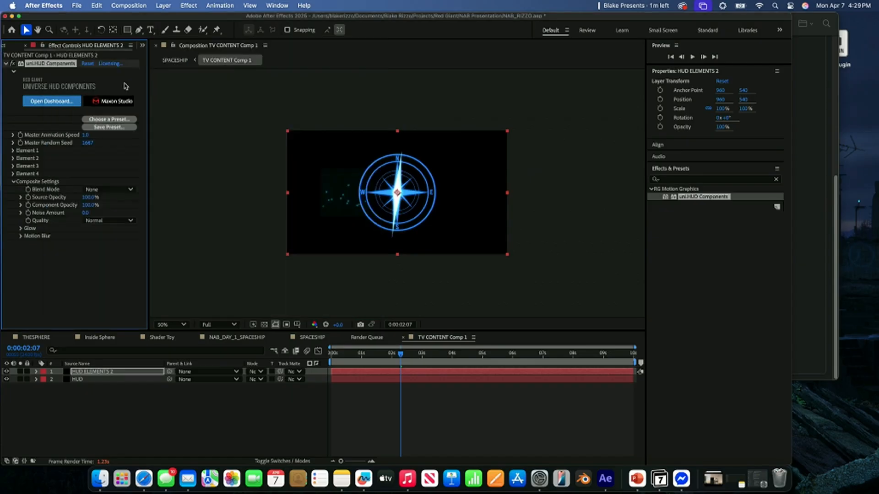
# - Set the compass element's Uniform Scale to 71 and its Position to 1265, 540
pyautogui.click(13, 151)
pyautogui.click(21, 197)
pyautogui.moveTo(88, 244); pyautogui.dragTo(74, 243)
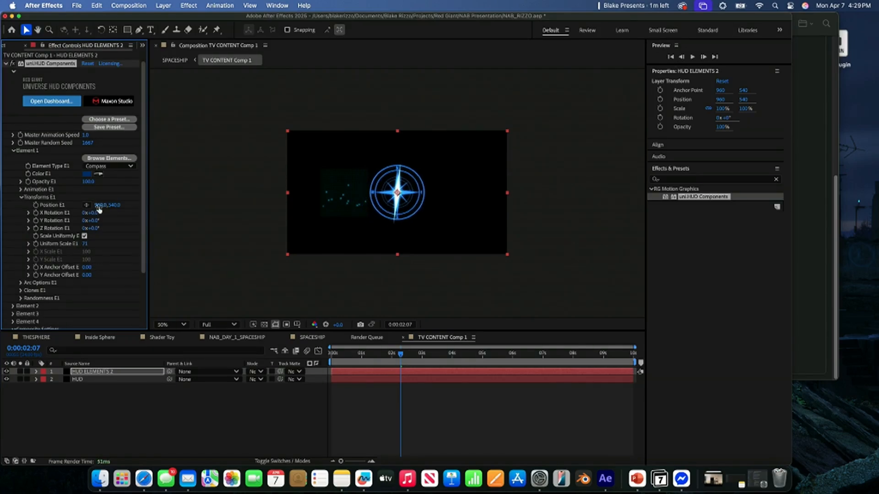
pyautogui.moveTo(98, 205); pyautogui.dragTo(236, 205)
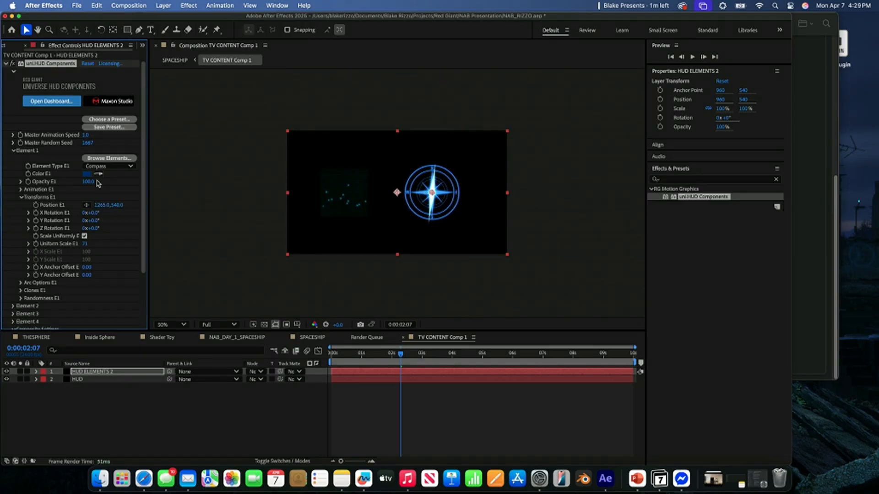
# - Change the Element 1 color of the compass to bright blue 006DFF
pyautogui.click(87, 175)
pyautogui.moveTo(346, 213); pyautogui.dragTo(478, 180)
pyautogui.click(483, 189)
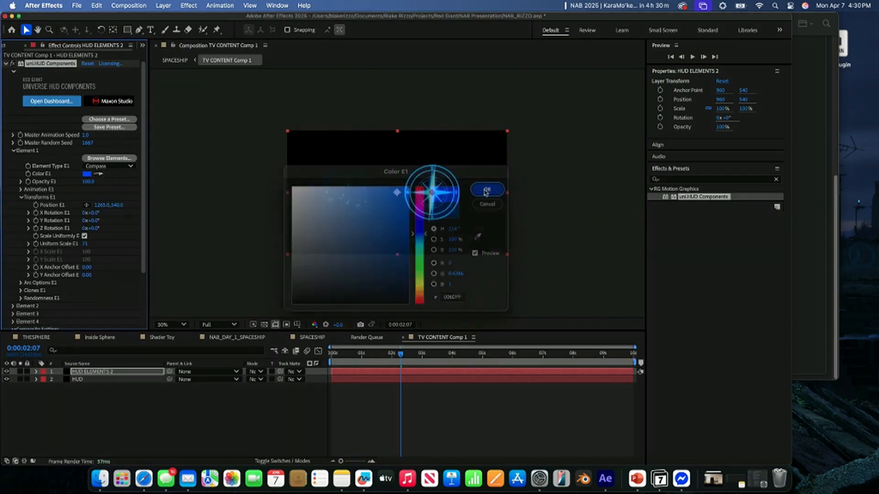
# - Add an adjustment layer above the two HUD layers in TV CONTENT Comp 1
pyautogui.click(252, 431)
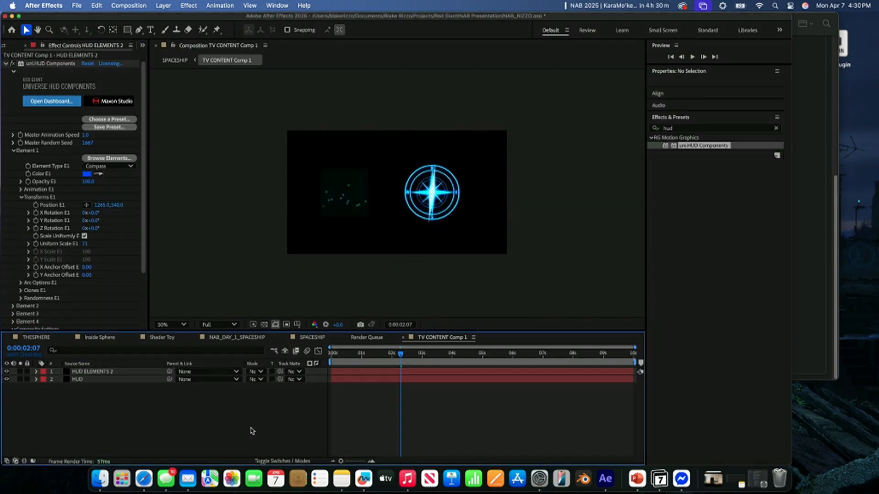
pyautogui.rightClick(251, 431)
pyautogui.click(181, 419)
pyautogui.rightClick(207, 412)
pyautogui.moveTo(260, 348)
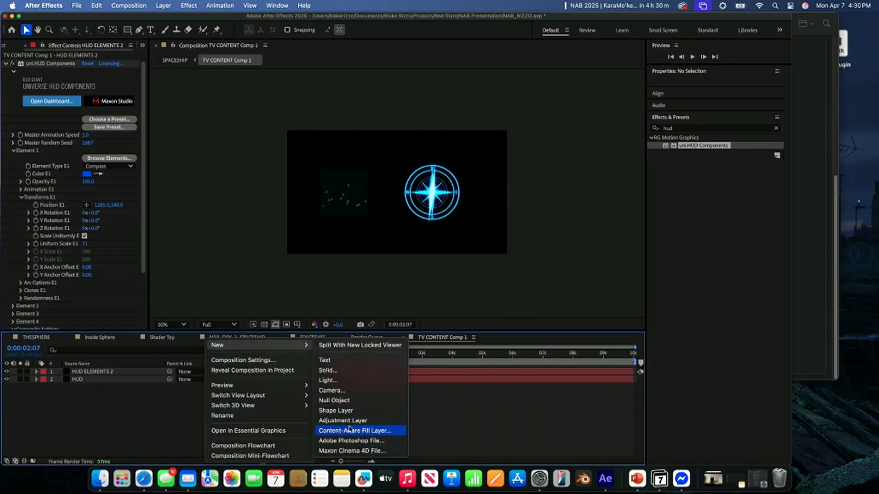
pyautogui.click(346, 421)
# - Apply Optical Glow to the adjustment layer with Size 164 and Amount 11
pyautogui.click(776, 179)
pyautogui.click(754, 180)
pyautogui.write('dpt')
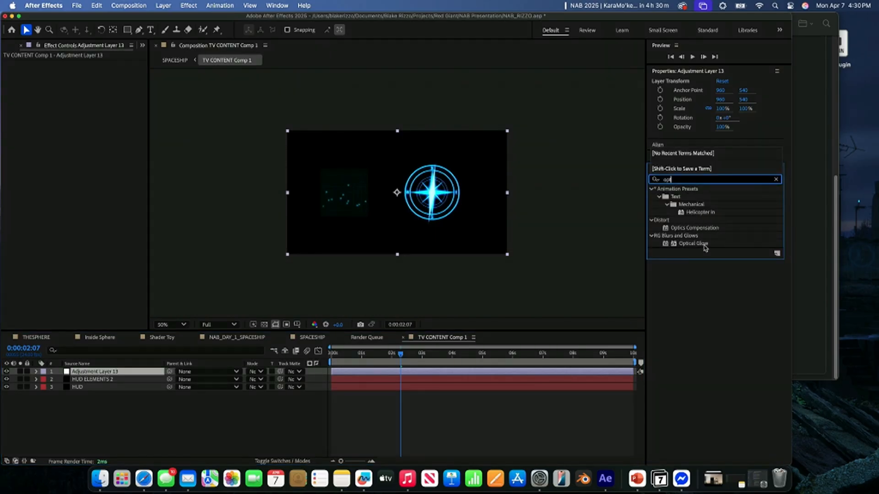
pyautogui.click(703, 245)
pyautogui.moveTo(707, 247); pyautogui.dragTo(487, 376)
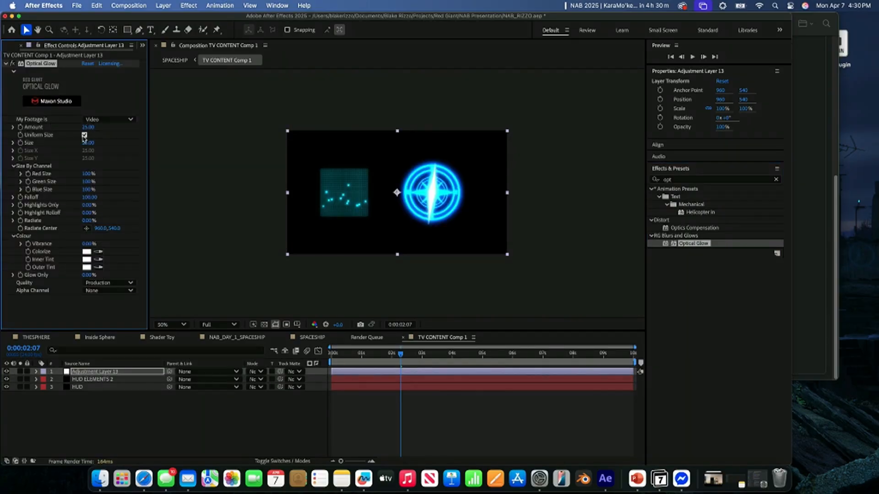
pyautogui.moveTo(87, 142); pyautogui.dragTo(154, 145)
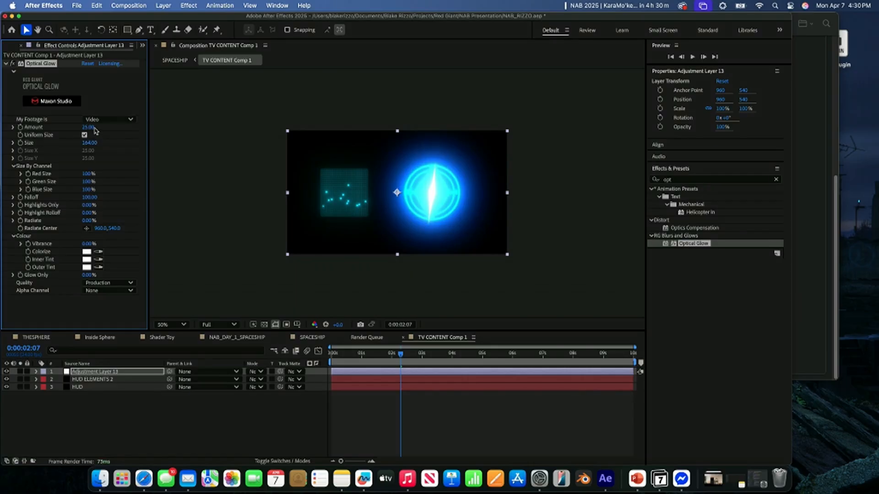
pyautogui.moveTo(88, 127); pyautogui.dragTo(58, 127)
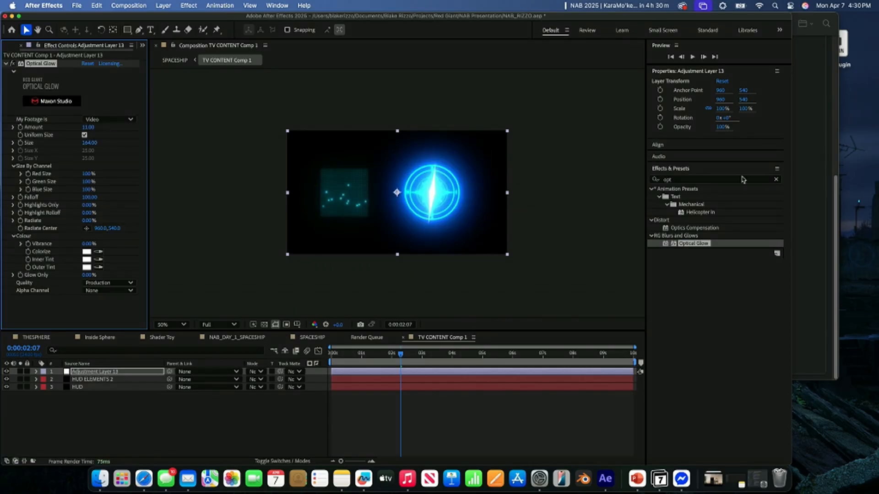
# - Apply the uni.Holomatrix II effect to the adjustment layer, placed above Optical Glow
pyautogui.click(776, 180)
pyautogui.click(777, 180)
pyautogui.write('holo')
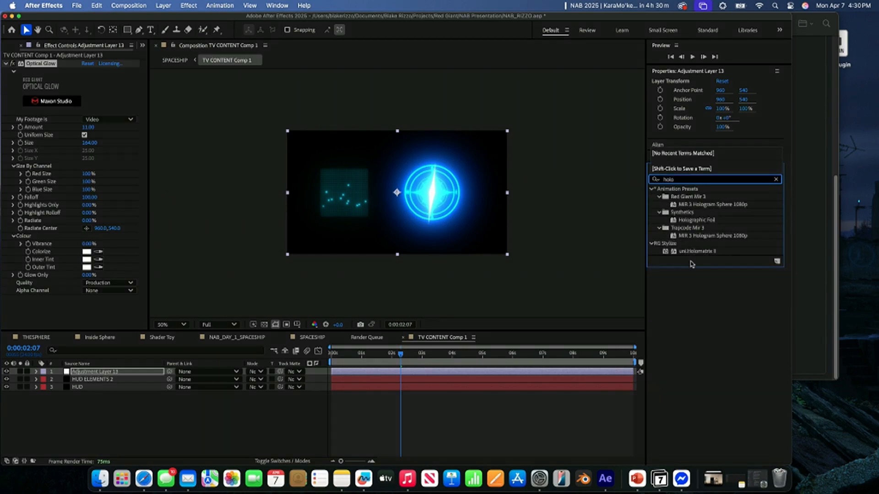
pyautogui.moveTo(697, 251); pyautogui.dragTo(135, 63)
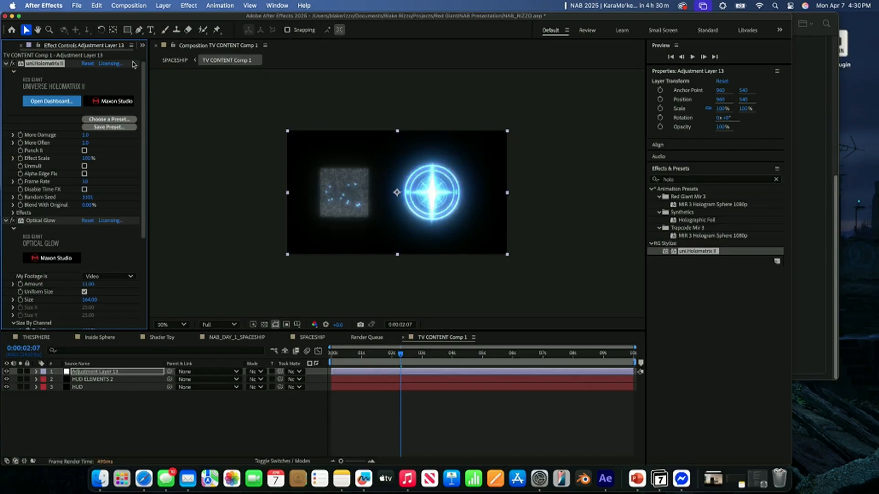
# - Browse the Holomatrix II presets and apply the Basic preset from the HUD category
pyautogui.click(99, 119)
pyautogui.scroll(-5, 280, 199)
pyautogui.scroll(-10, 281, 200)
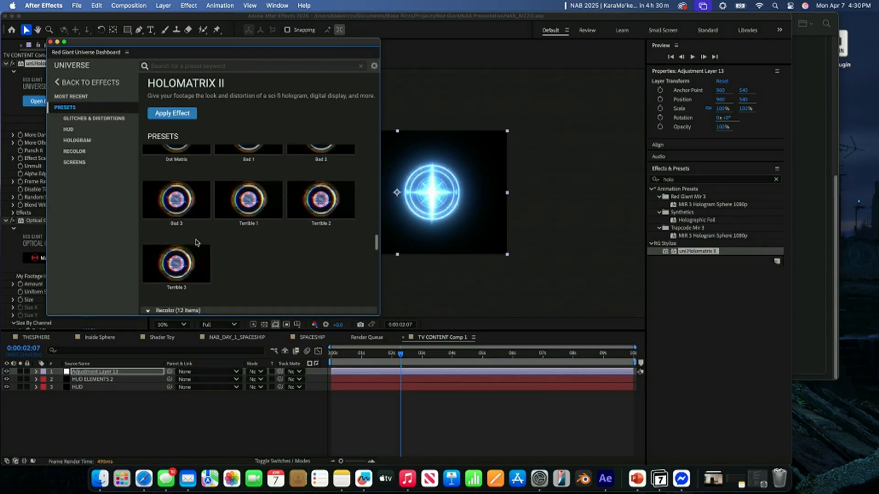
pyautogui.scroll(3, 248, 242)
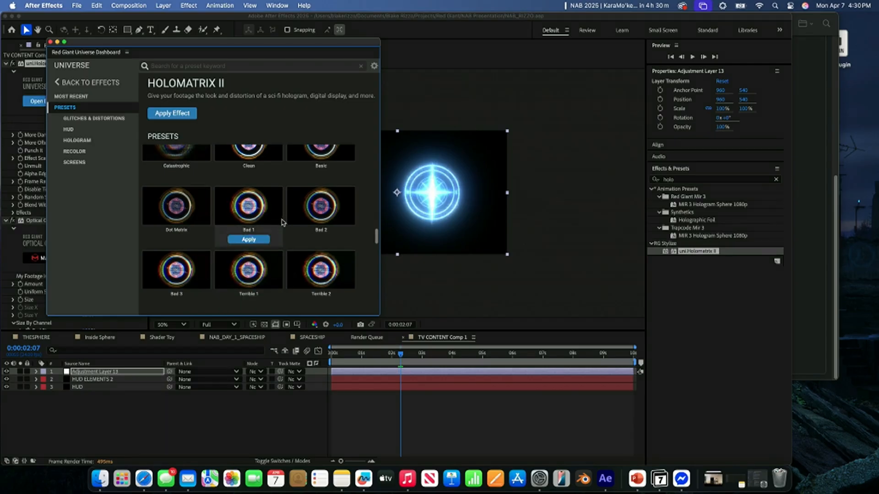
pyautogui.scroll(2, 266, 212)
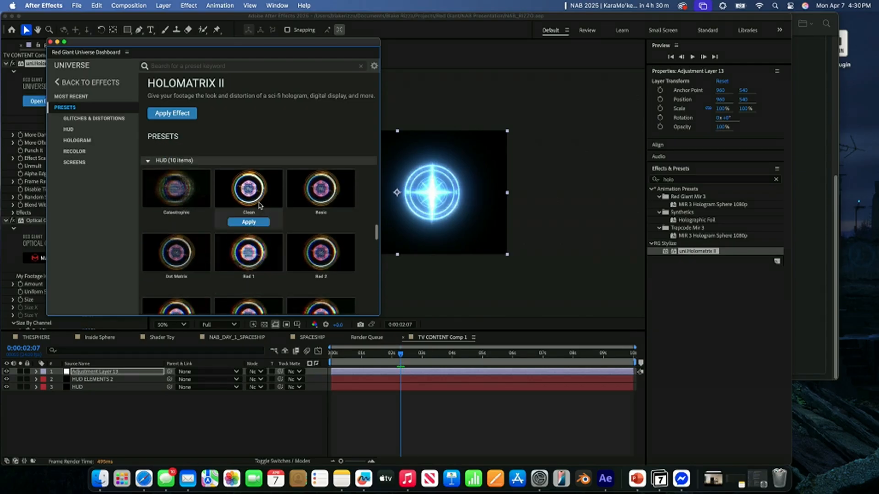
pyautogui.click(320, 221)
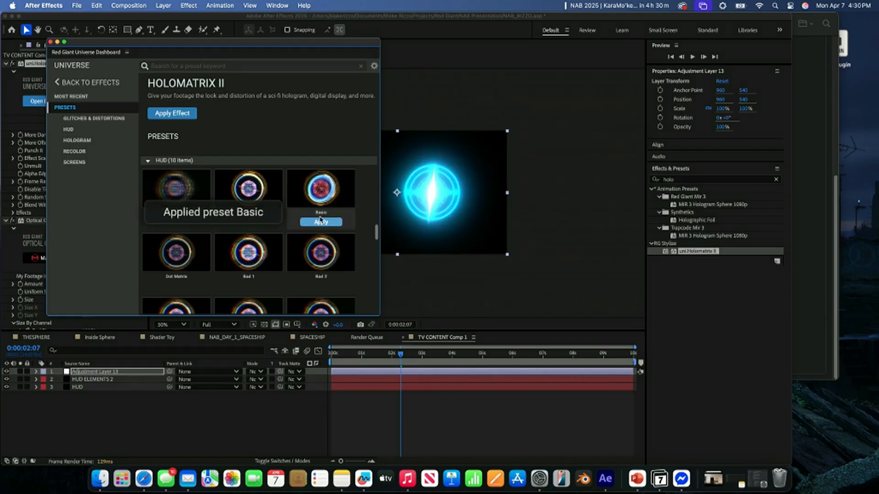
pyautogui.click(50, 42)
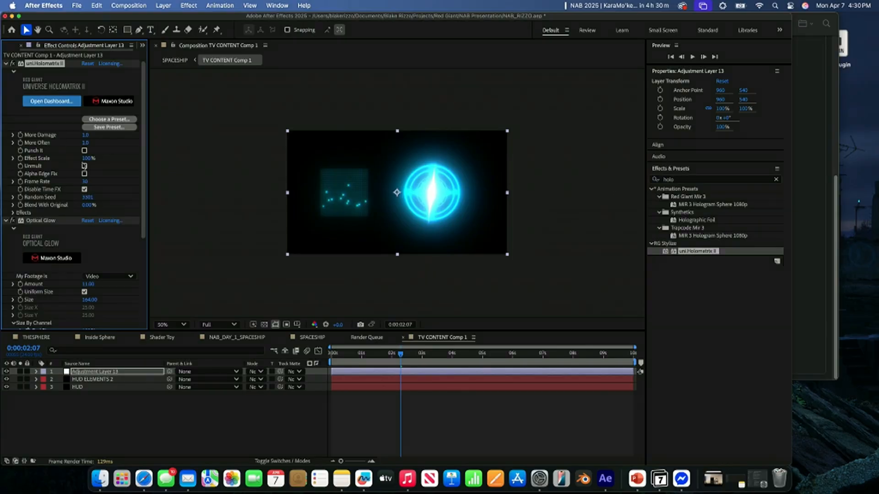
# - Check the glowing HUD elements on the cockpit screens in SPACESHIP against TV CONTENT Comp 1 at different times
pyautogui.click(14, 221)
pyautogui.click(176, 61)
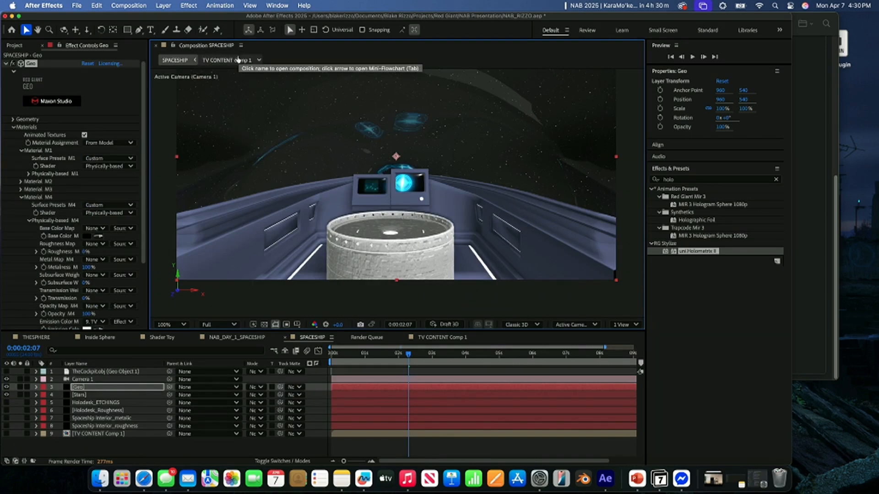
pyautogui.click(247, 57)
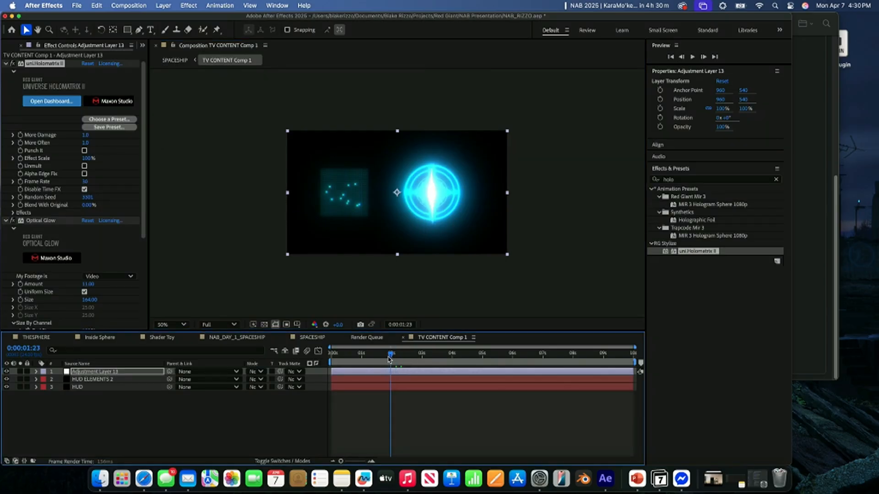
pyautogui.click(178, 60)
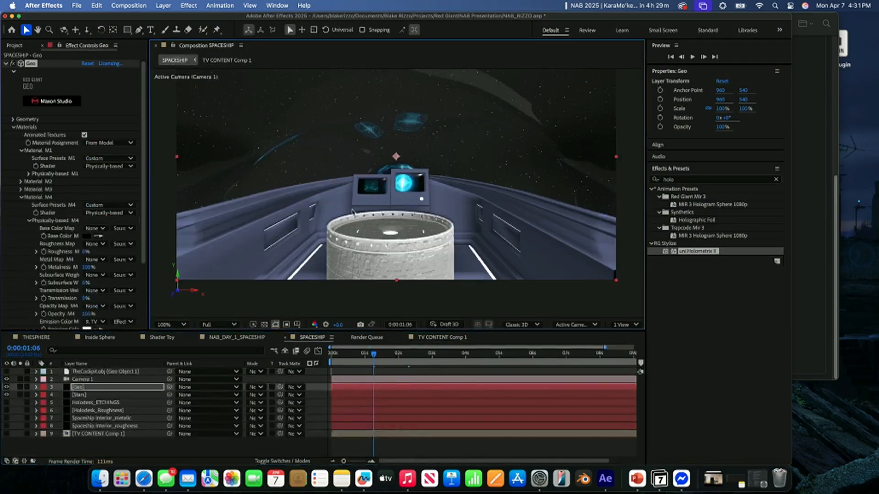
pyautogui.scroll(-1, 67, 196)
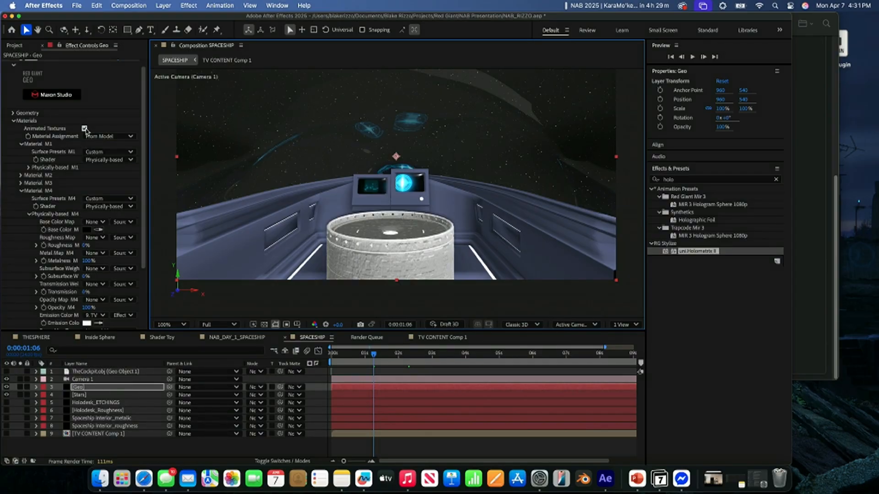
# - Return the SPACESHIP composition to its first frame and set the preview resolution to Half
pyautogui.moveTo(351, 355); pyautogui.dragTo(301, 360)
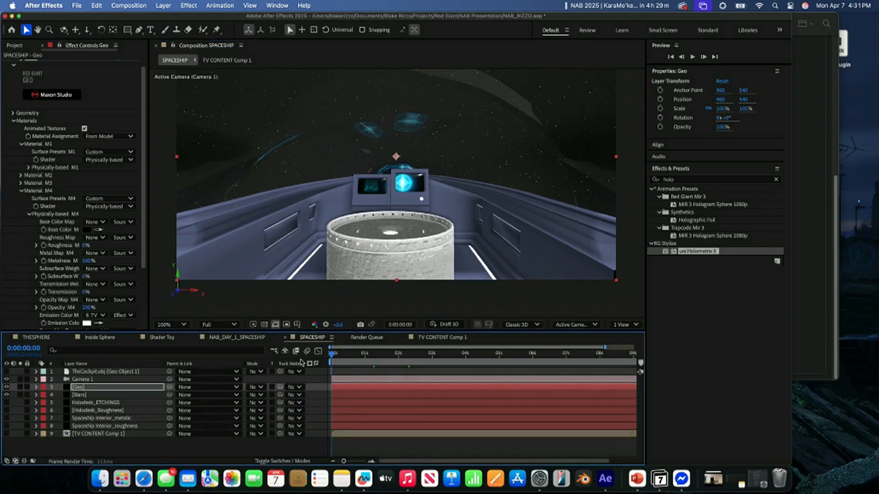
pyautogui.click(231, 324)
pyautogui.click(216, 345)
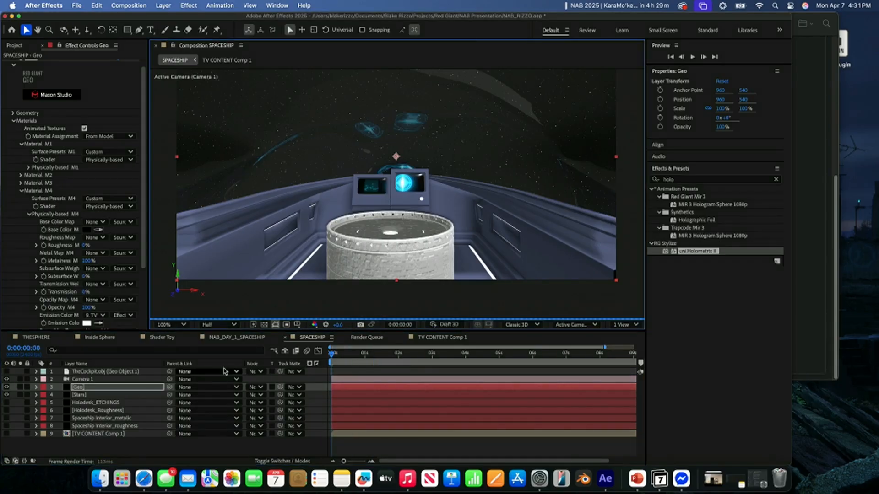
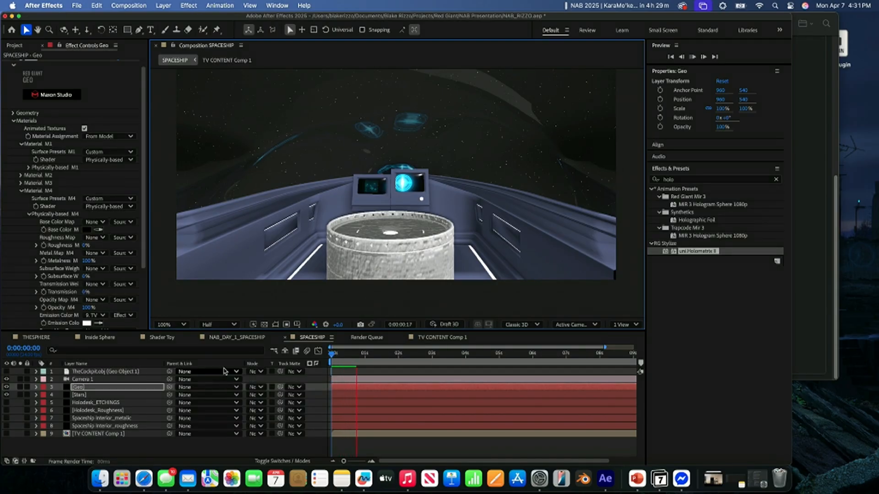
# - Stop the SPACESHIP preview and return the playhead to the first frame
pyautogui.press('space')
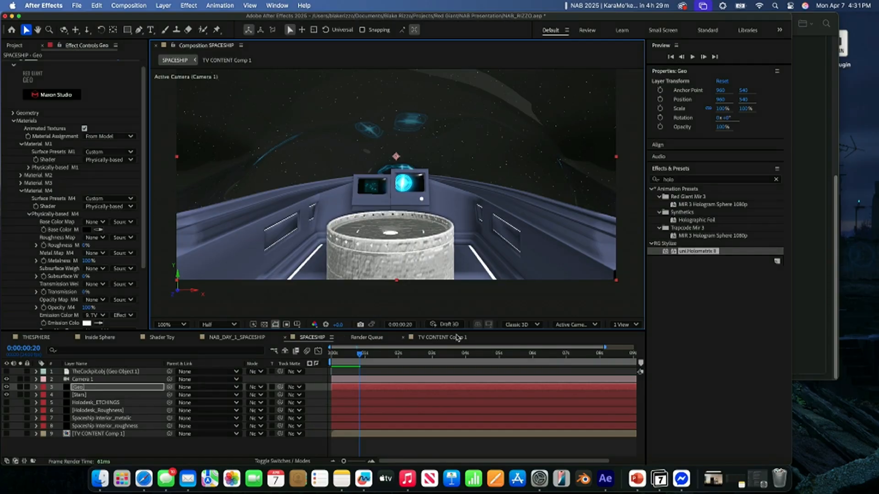
pyautogui.click(715, 479)
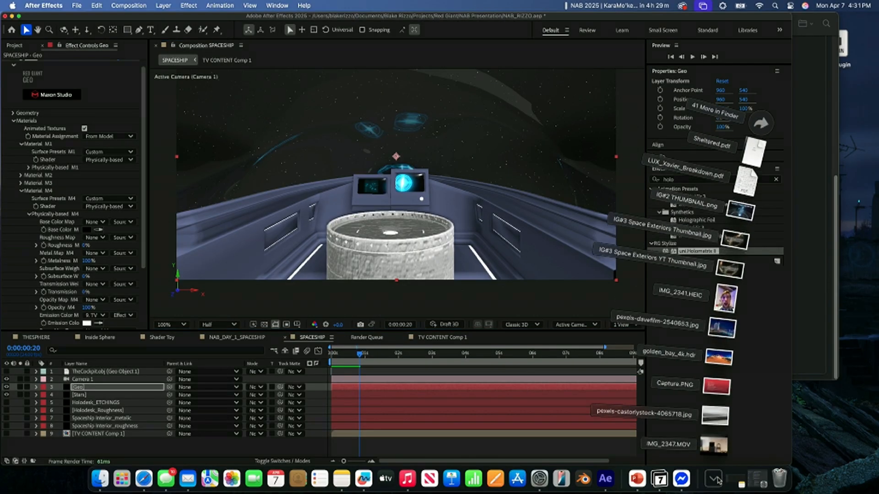
pyautogui.click(715, 479)
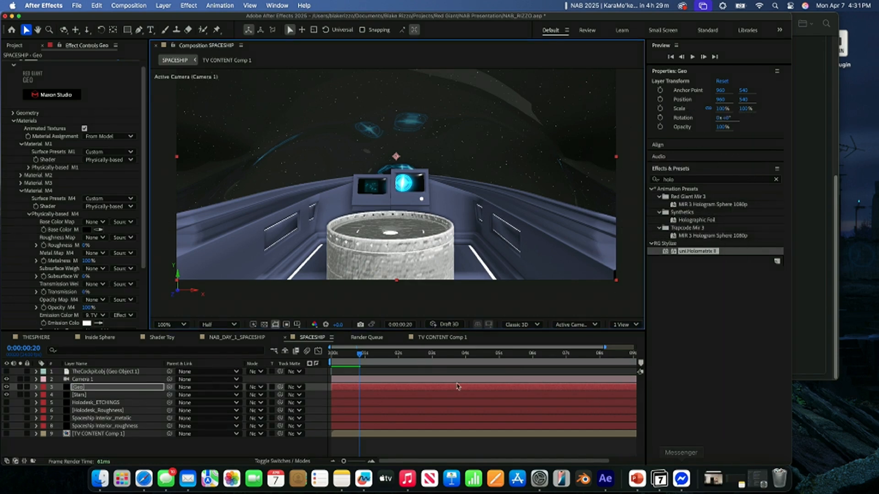
pyautogui.moveTo(359, 354); pyautogui.dragTo(310, 359)
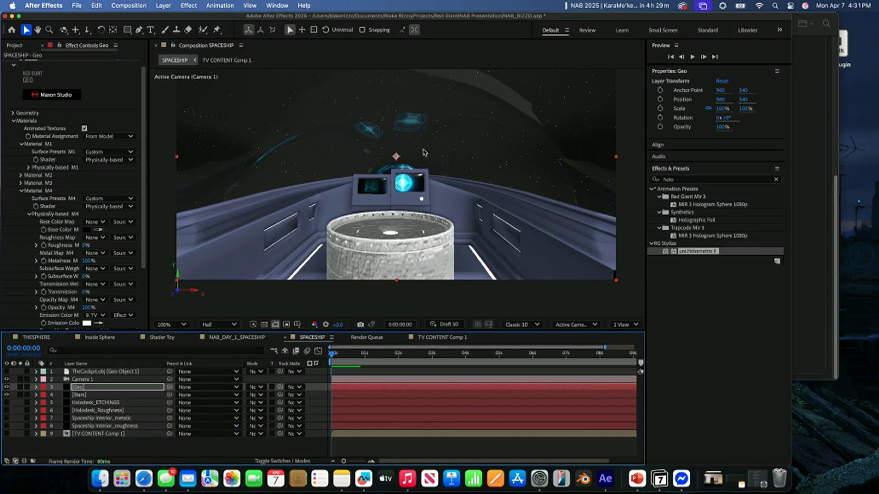
# - In TV CONTENT Comp 1, set Element 1 of HUD ELEMENTS 2 to position 1375, 540 and uniform scale 47
pyautogui.click(437, 338)
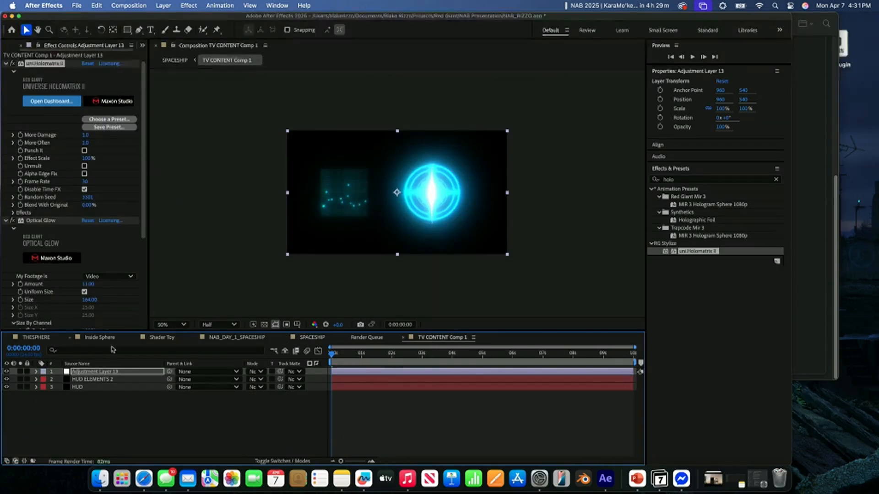
pyautogui.click(82, 380)
pyautogui.moveTo(99, 205); pyautogui.dragTo(154, 209)
pyautogui.moveTo(85, 244)
pyautogui.mouseDown()
pyautogui.moveTo(64, 245)
pyautogui.moveTo(74, 244)
pyautogui.mouseUp()
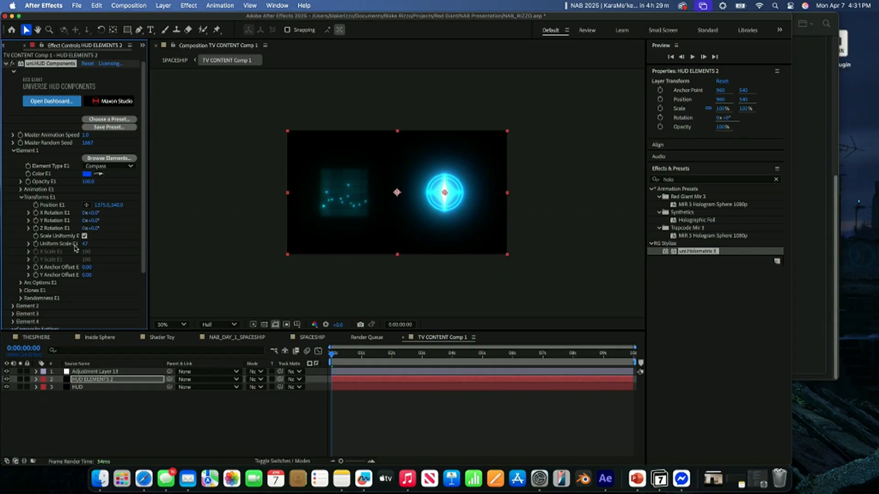
# - Set the adjustment layer's Optical Glow amount to 5 and its size to 597
pyautogui.click(85, 372)
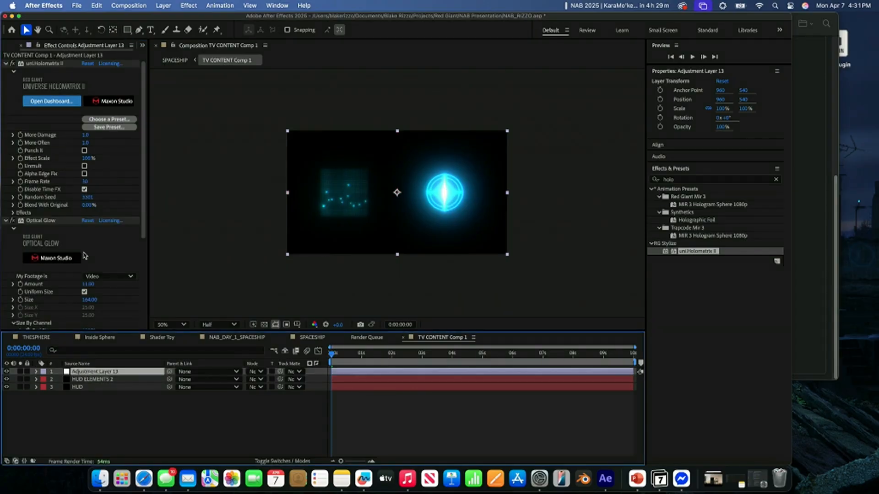
pyautogui.scroll(-1, 85, 256)
pyautogui.moveTo(87, 268); pyautogui.dragTo(291, 289)
pyautogui.scroll(-5, 49, 305)
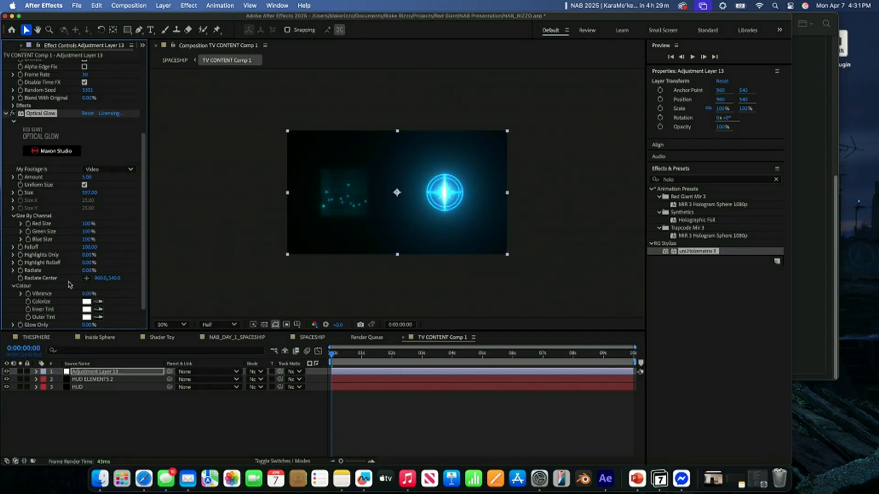
# - Set the Optical Glow inner tint to pale orange FFDB9D
pyautogui.scroll(-1, 70, 284)
pyautogui.click(88, 295)
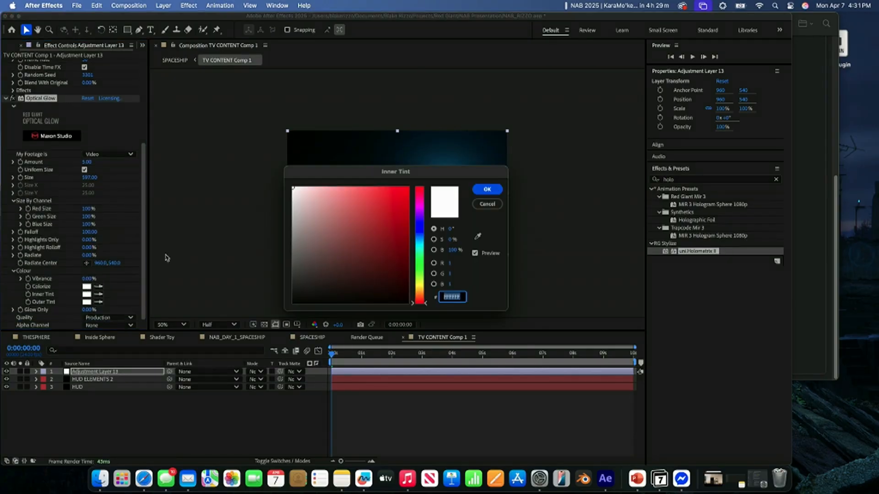
pyautogui.moveTo(418, 273); pyautogui.dragTo(417, 293)
pyautogui.moveTo(329, 208)
pyautogui.mouseDown()
pyautogui.moveTo(335, 177)
pyautogui.moveTo(352, 178)
pyautogui.mouseUp()
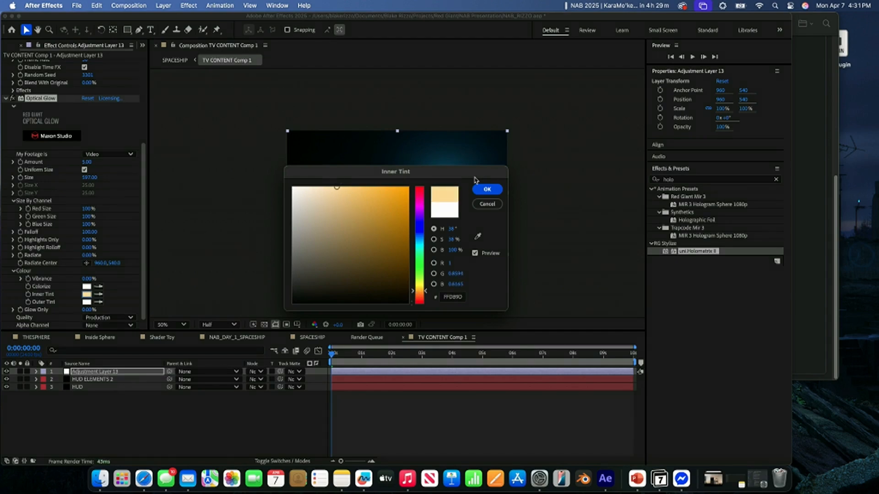
pyautogui.click(487, 190)
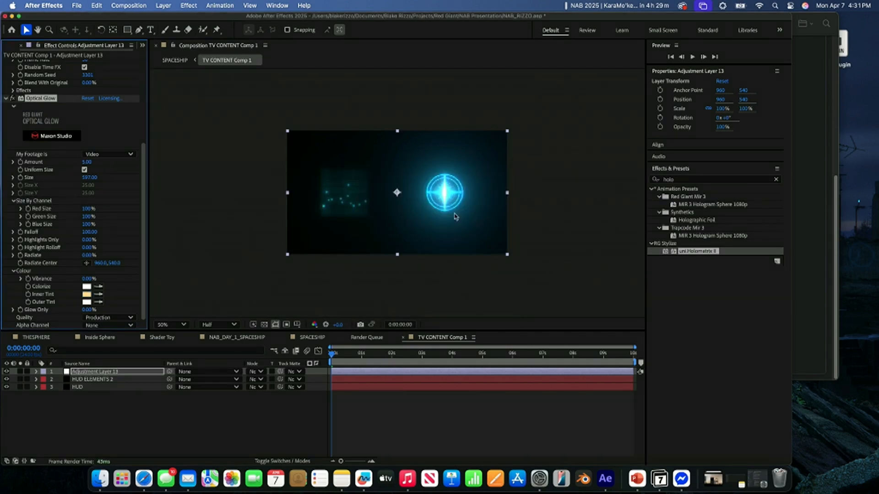
# - Set the Optical Glow size to 160
pyautogui.press('/')
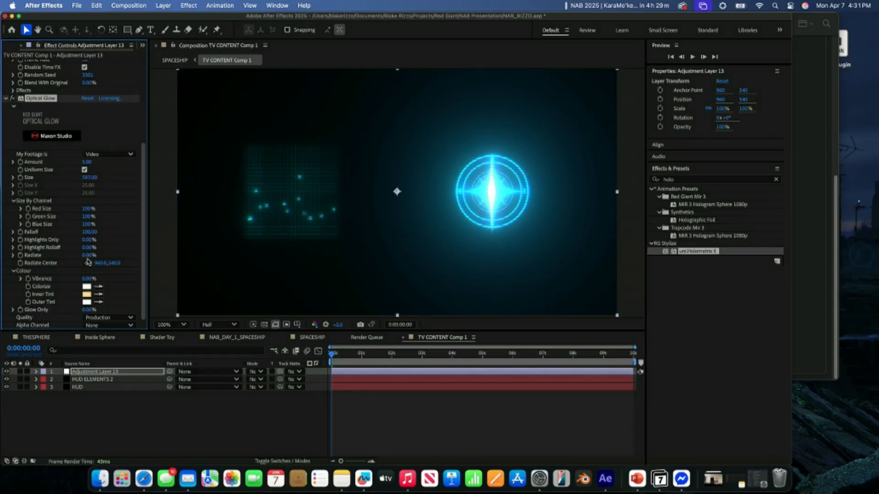
pyautogui.moveTo(88, 255)
pyautogui.mouseDown()
pyautogui.moveTo(165, 258)
pyautogui.moveTo(100, 251)
pyautogui.mouseUp()
pyautogui.moveTo(100, 180); pyautogui.dragTo(17, 178)
pyautogui.moveTo(2, 173); pyautogui.dragTo(16, 176)
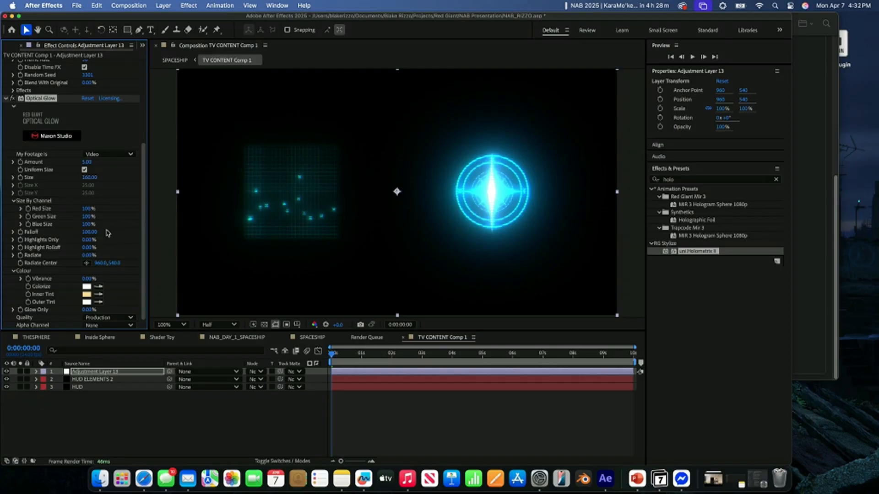
# - Set the Optical Glow Radiate value to 100% and place the Radiate Center at about 1114, 728
pyautogui.moveTo(87, 256); pyautogui.dragTo(115, 254)
pyautogui.click(87, 263)
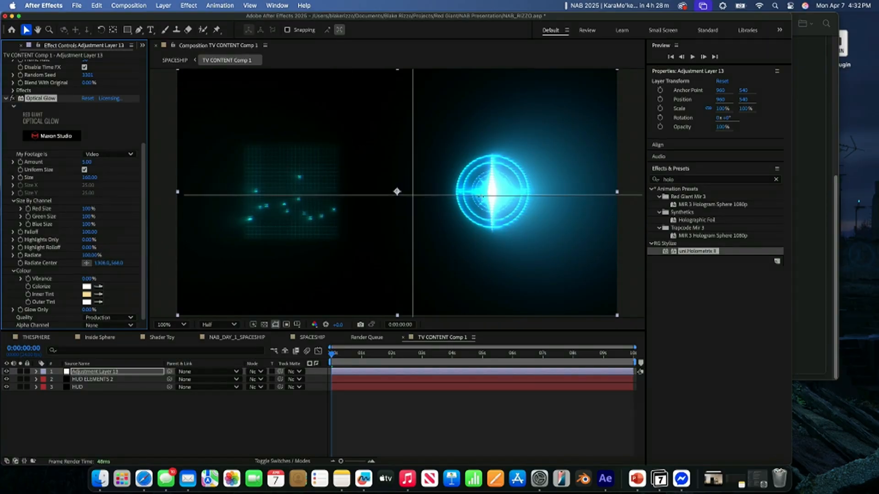
pyautogui.click(480, 196)
pyautogui.moveTo(483, 197); pyautogui.dragTo(432, 237)
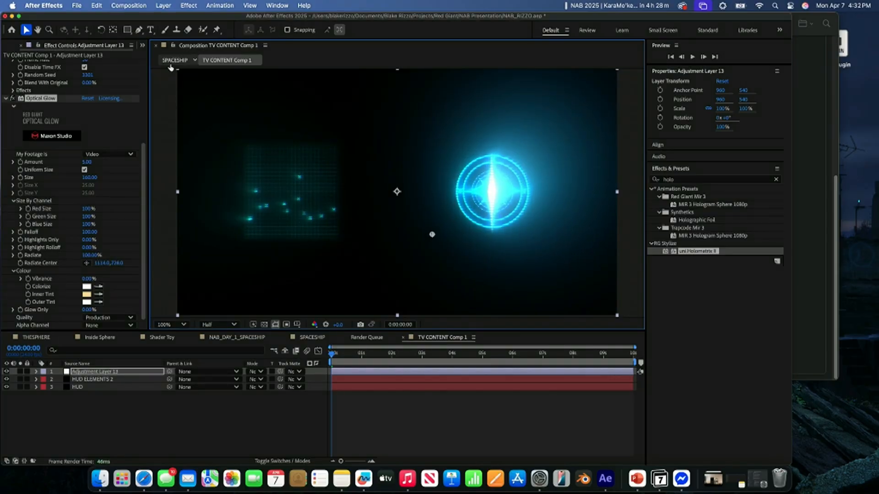
# - Check the glow on the cockpit screens in SPACESHIP and shift the Optical Glow Radiate Center slightly sideways in TV CONTENT Comp 1
pyautogui.click(176, 60)
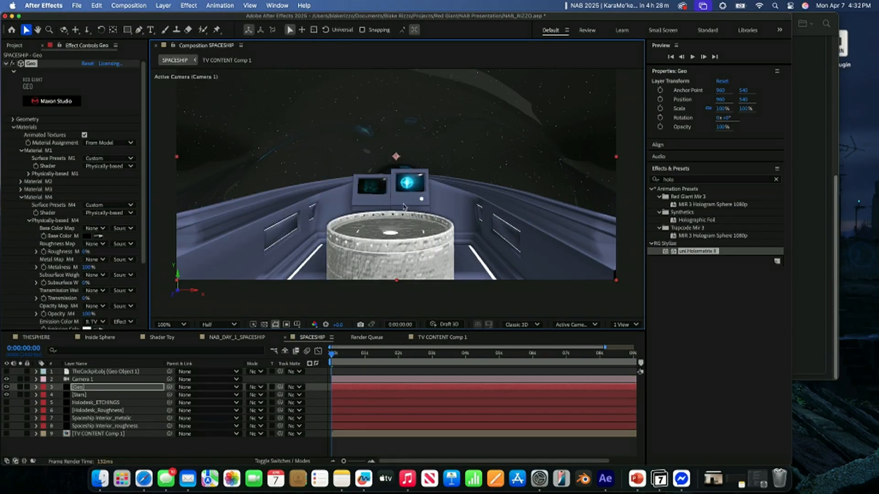
pyautogui.click(227, 60)
pyautogui.scroll(-5, 95, 190)
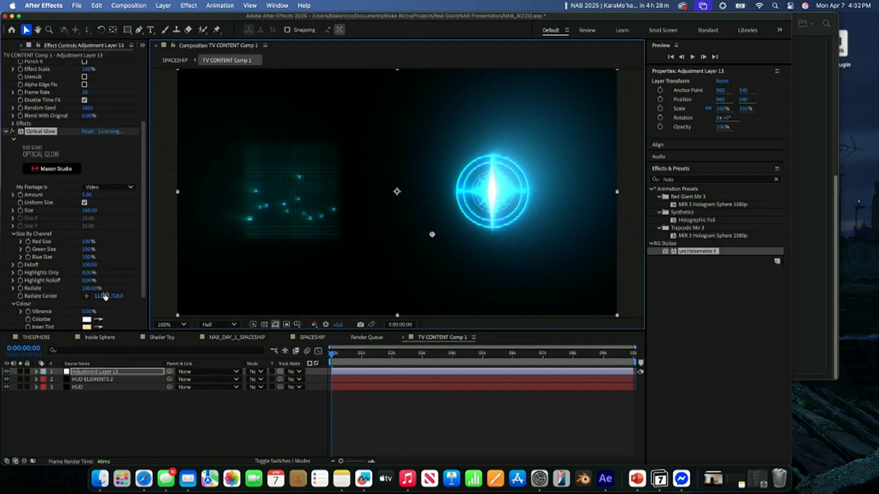
pyautogui.scroll(5, 53, 208)
pyautogui.scroll(-1, 36, 169)
pyautogui.scroll(1, 35, 171)
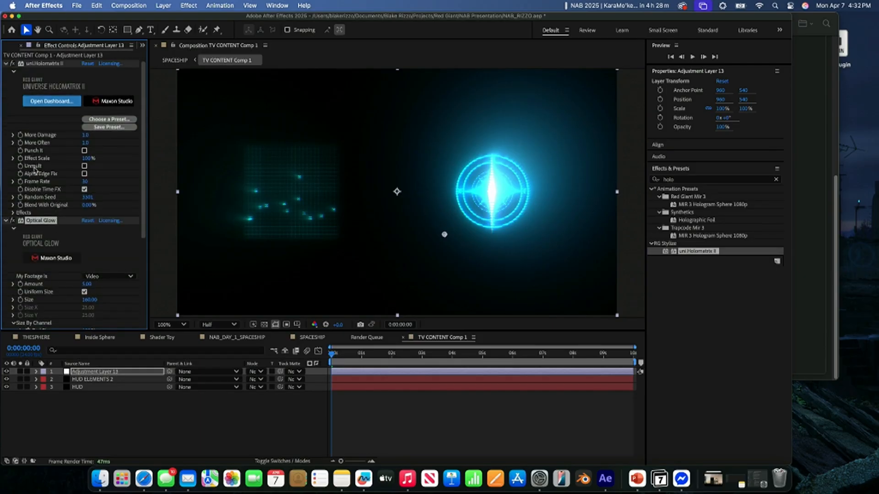
pyautogui.click(7, 222)
# - Reposition Element 1 of HUD ELEMENTS 2 to 1444, 517, checking its placement against the cockpit screen in SPACESHIP
pyautogui.click(87, 380)
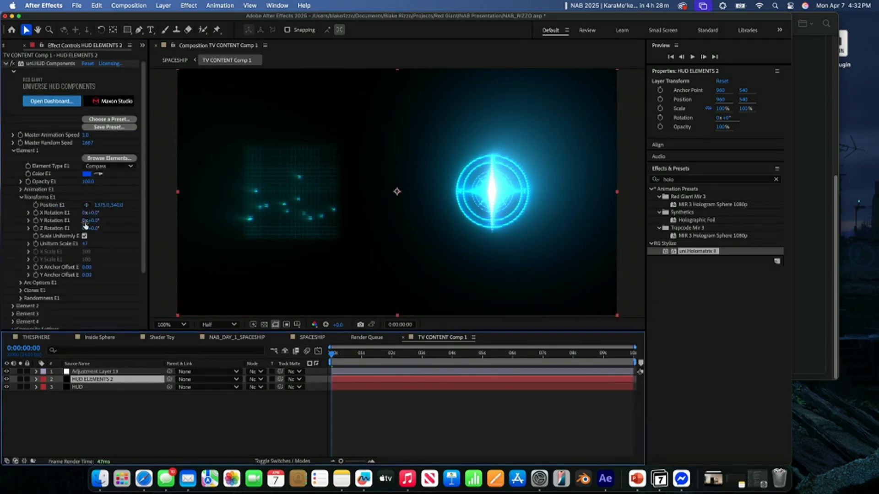
pyautogui.moveTo(102, 205); pyautogui.dragTo(128, 210)
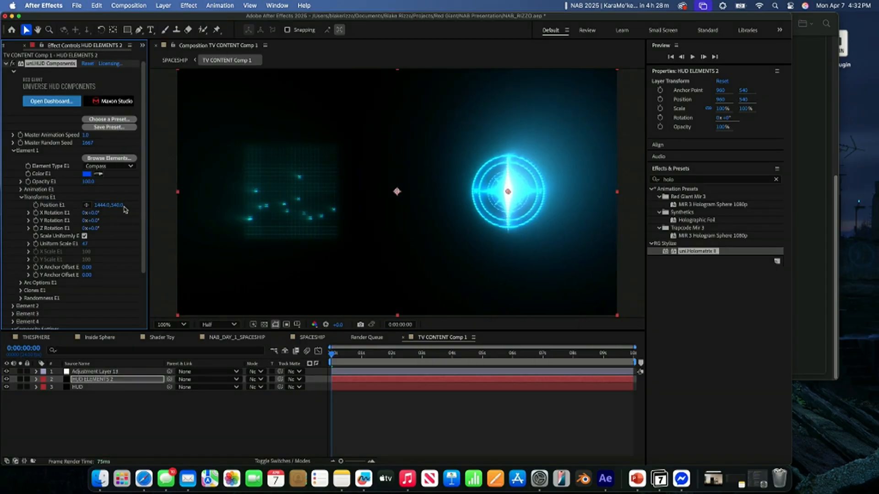
pyautogui.click(181, 60)
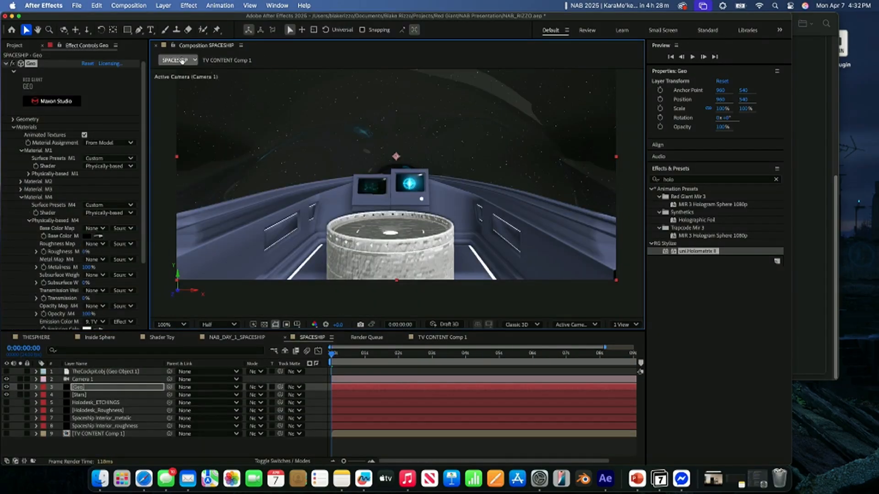
pyautogui.click(226, 60)
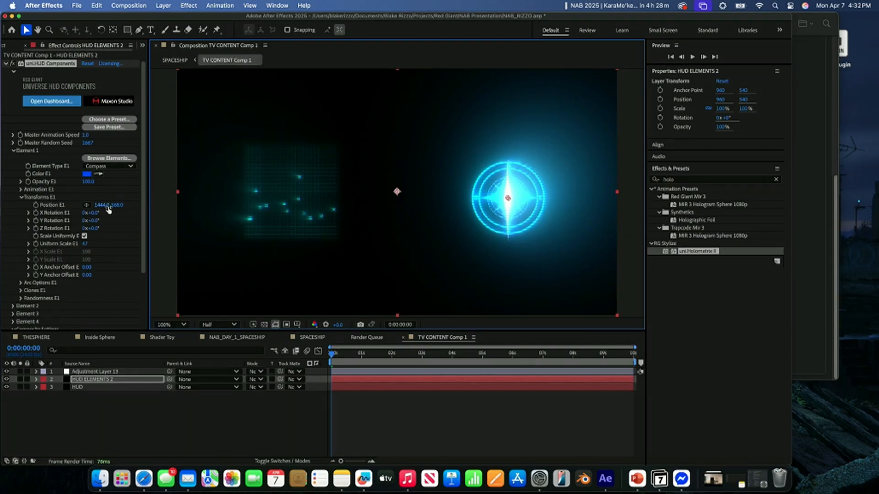
pyautogui.moveTo(117, 205)
pyautogui.mouseDown()
pyautogui.moveTo(93, 207)
pyautogui.moveTo(128, 208)
pyautogui.mouseUp()
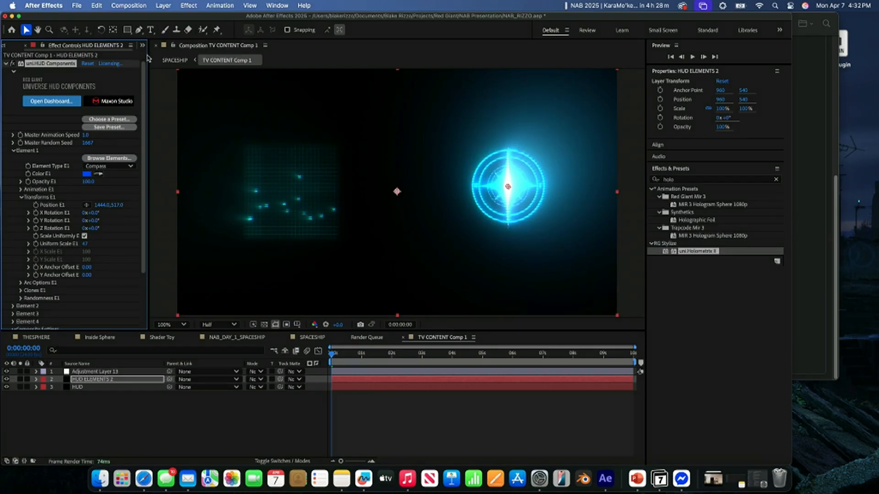
# - Inspect the two cockpit screens in the SPACESHIP composition up close
pyautogui.click(182, 60)
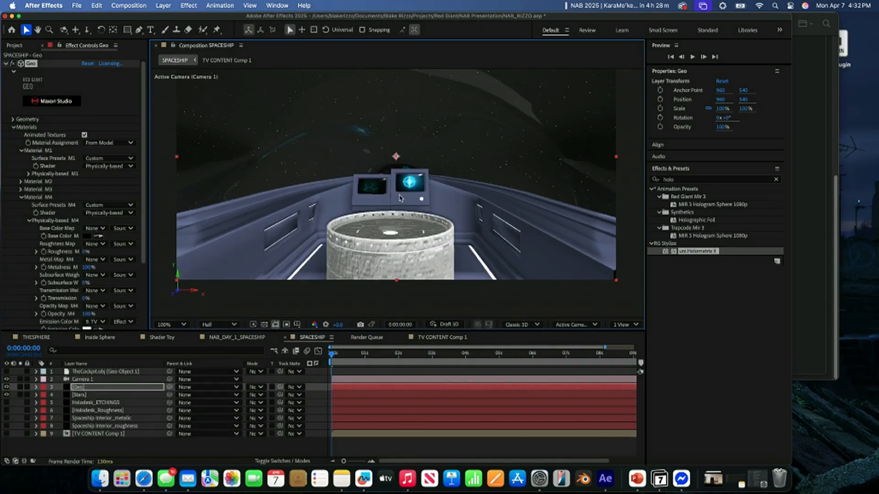
pyautogui.scroll(4, 432, 185)
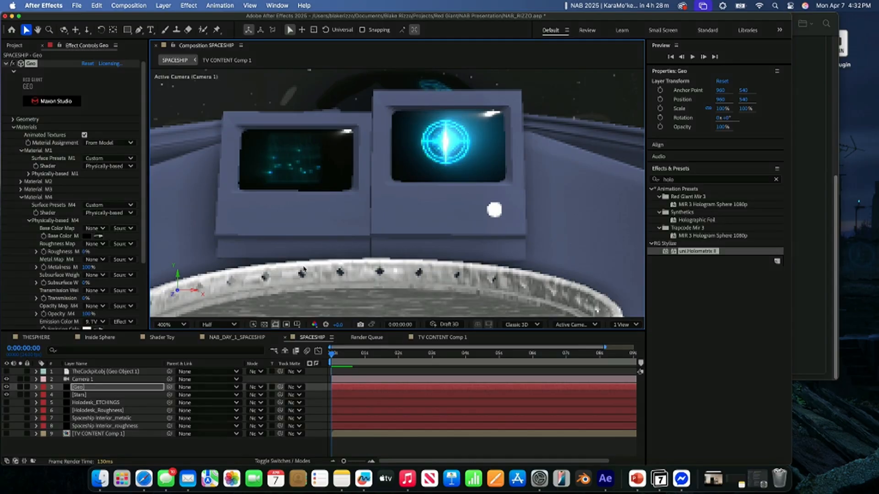
pyautogui.scroll(-2, 294, 206)
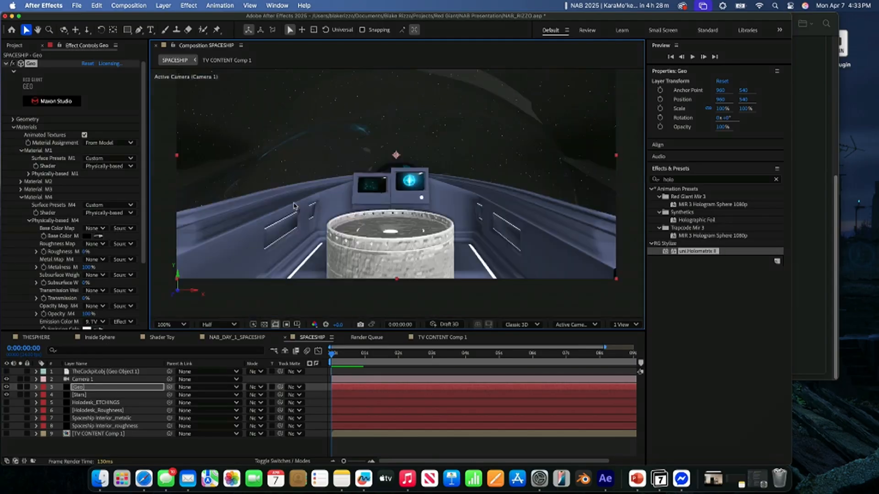
# - Add a point light to SPACESHIP with red colour FF2A2A and 93% intensity
pyautogui.click(216, 446)
pyautogui.rightClick(220, 444)
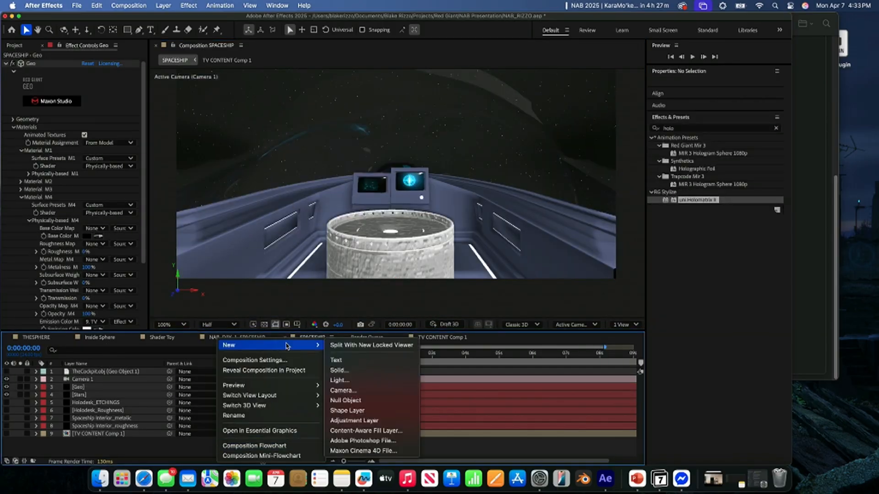
pyautogui.click(372, 382)
pyautogui.moveTo(385, 182); pyautogui.dragTo(428, 183)
pyautogui.click(391, 166)
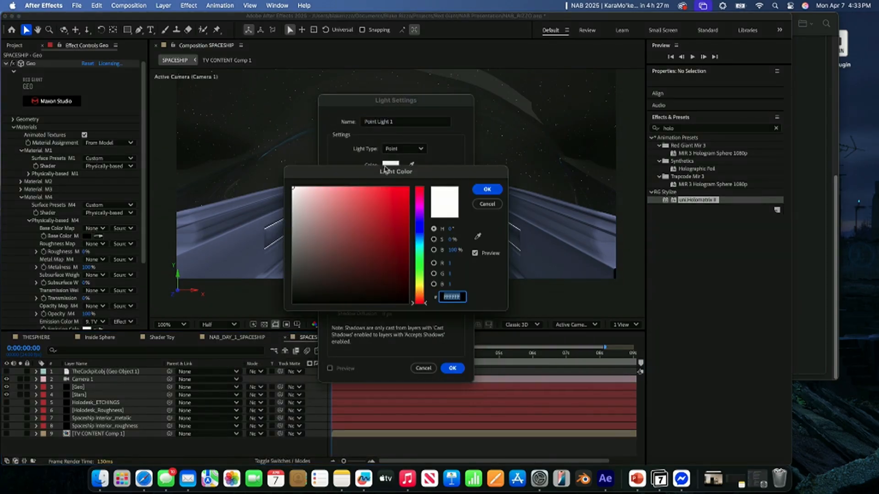
pyautogui.moveTo(385, 216); pyautogui.dragTo(389, 187)
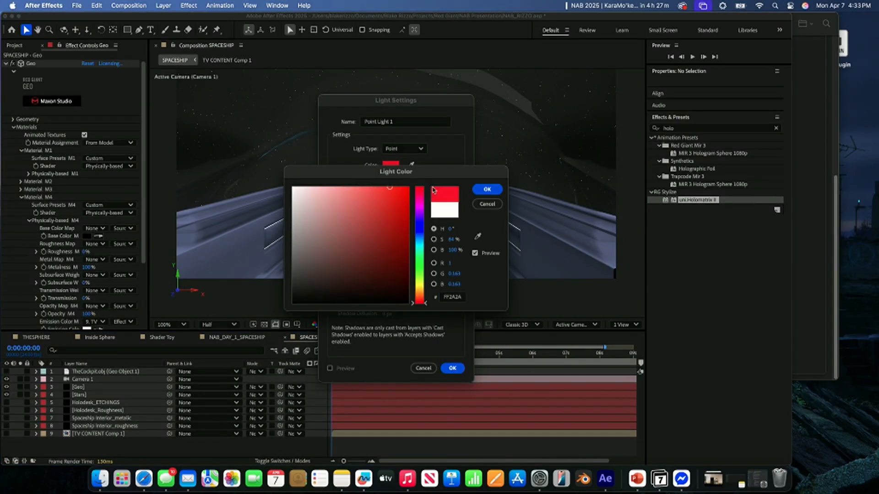
pyautogui.click(486, 190)
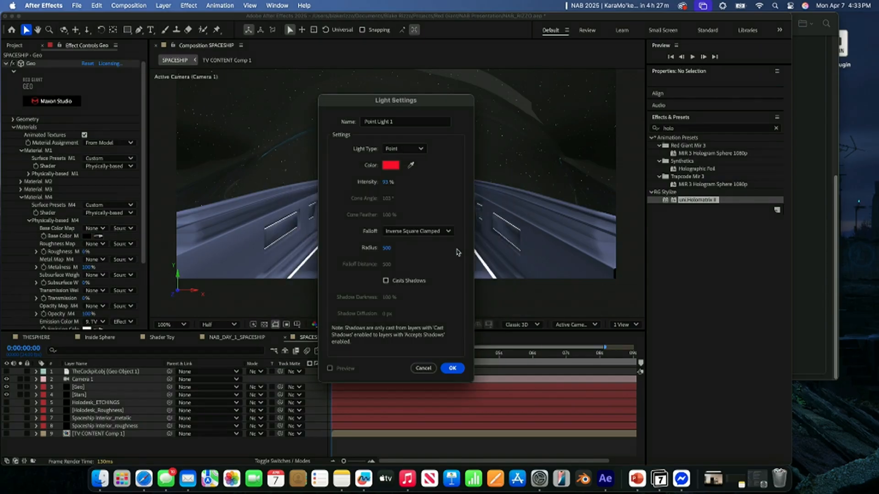
pyautogui.click(452, 369)
# - Move the red point light beside the holodesk, to about 1066, 630, -667
pyautogui.moveTo(445, 86); pyautogui.dragTo(455, 104)
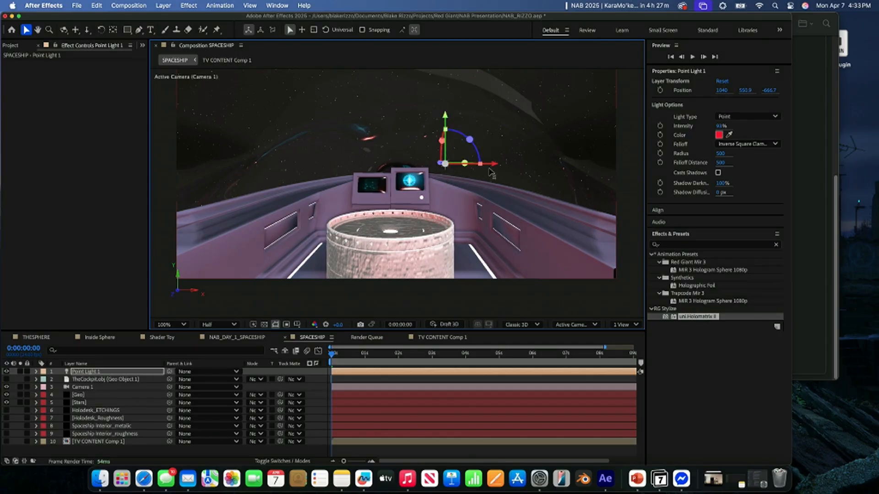
pyautogui.moveTo(489, 162)
pyautogui.mouseDown()
pyautogui.moveTo(304, 173)
pyautogui.moveTo(524, 172)
pyautogui.moveTo(491, 173)
pyautogui.mouseUp()
pyautogui.moveTo(469, 130); pyautogui.dragTo(467, 194)
# - Enable MLAA in the rendering settings of the Geo effect on the Geo layer
pyautogui.click(79, 395)
pyautogui.scroll(-5, 66, 306)
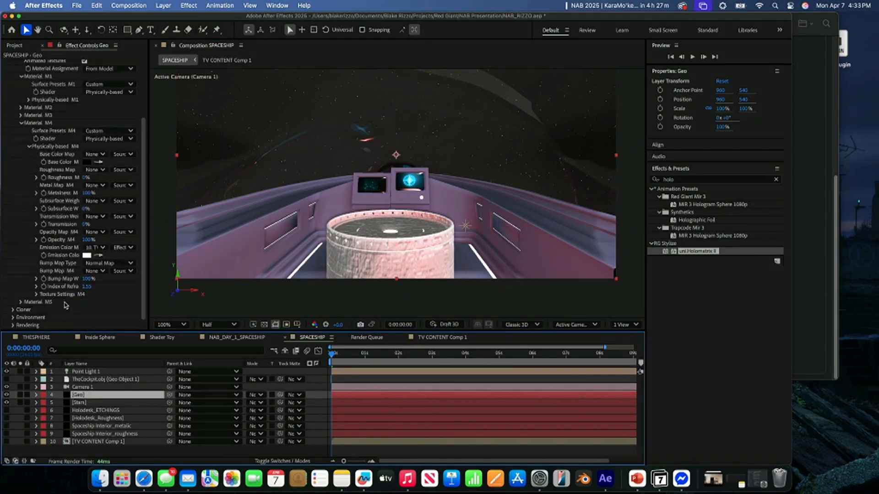
pyautogui.click(13, 325)
pyautogui.scroll(-3, 46, 306)
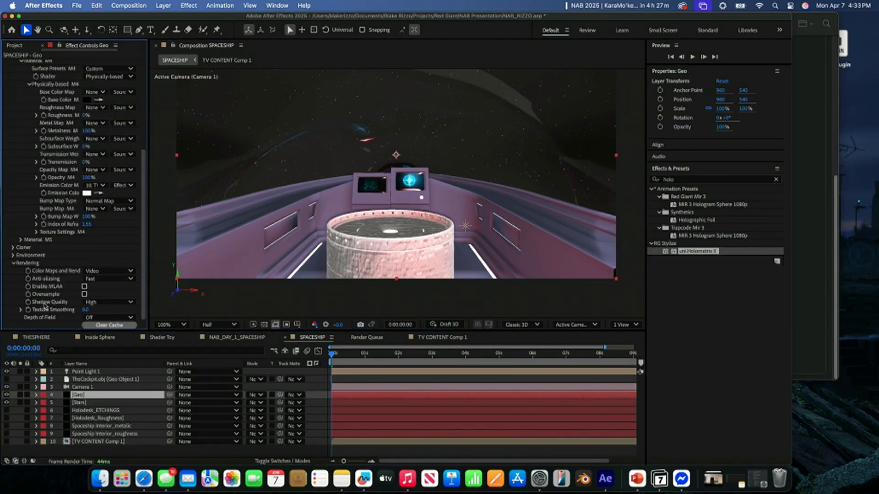
pyautogui.click(85, 287)
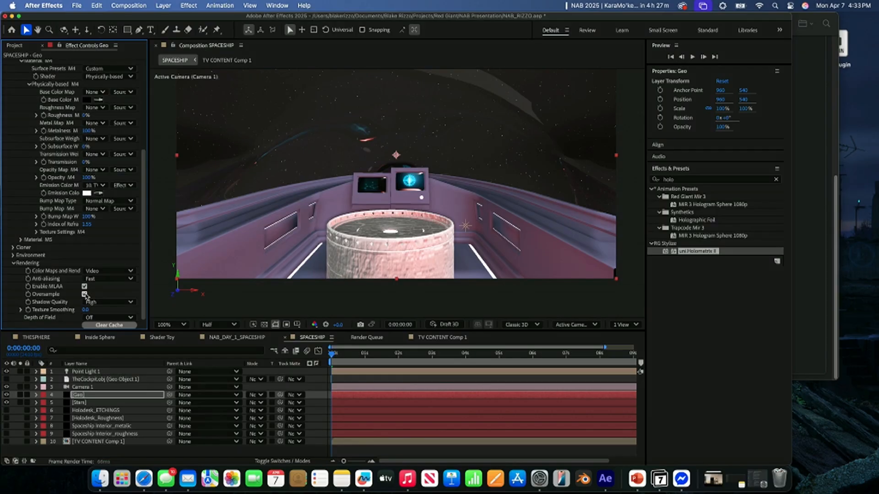
# - Shift the red point light along X toward the holodesk, to about 1053.5, 630.5, -666.7
pyautogui.click(470, 226)
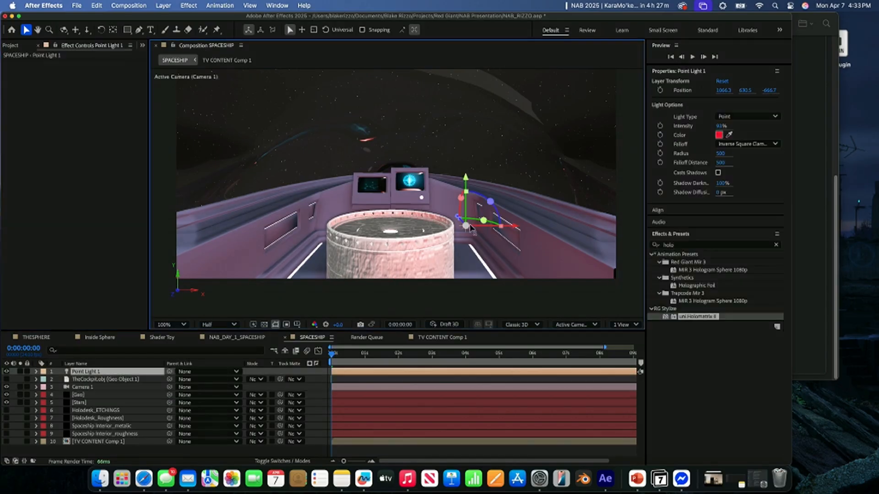
pyautogui.moveTo(517, 227)
pyautogui.mouseDown()
pyautogui.moveTo(325, 239)
pyautogui.moveTo(506, 239)
pyautogui.mouseUp()
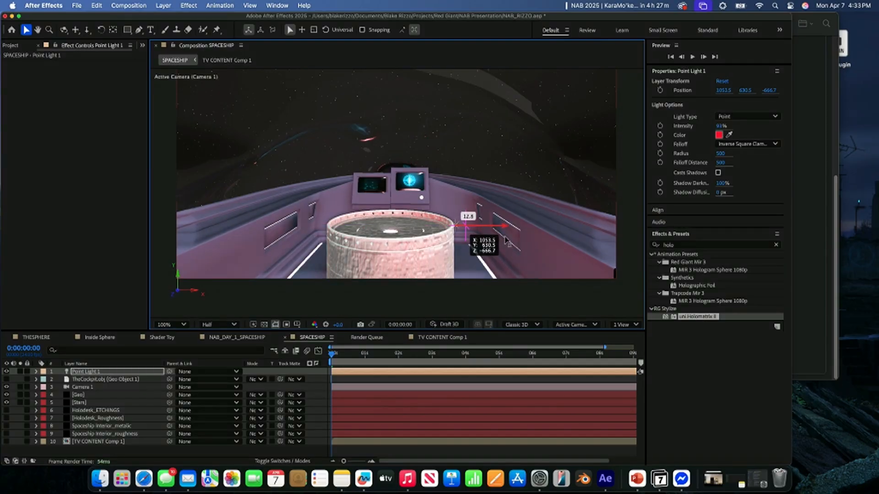
pyautogui.moveTo(506, 239); pyautogui.dragTo(506, 239)
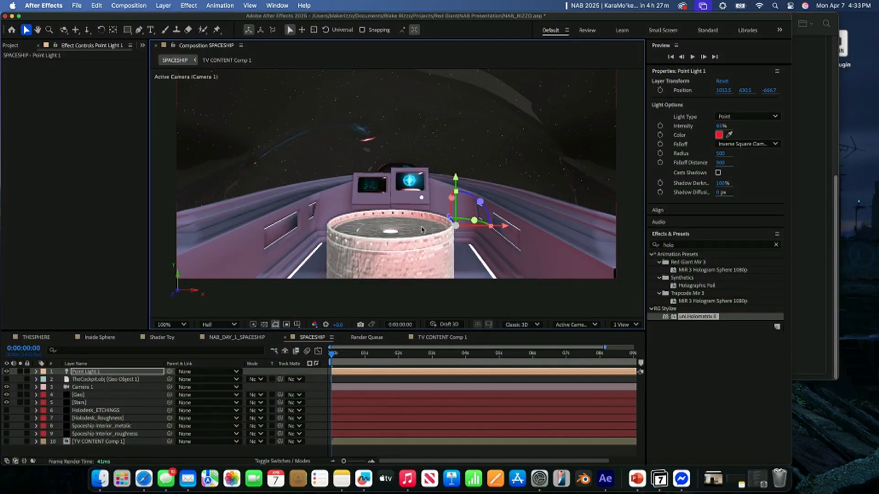
# - Turn off MLAA and Oversample in the Geo layer's rendering settings, and try Best anti-aliasing before returning it to Fast
pyautogui.click(84, 395)
pyautogui.scroll(-3, 87, 291)
pyautogui.click(84, 294)
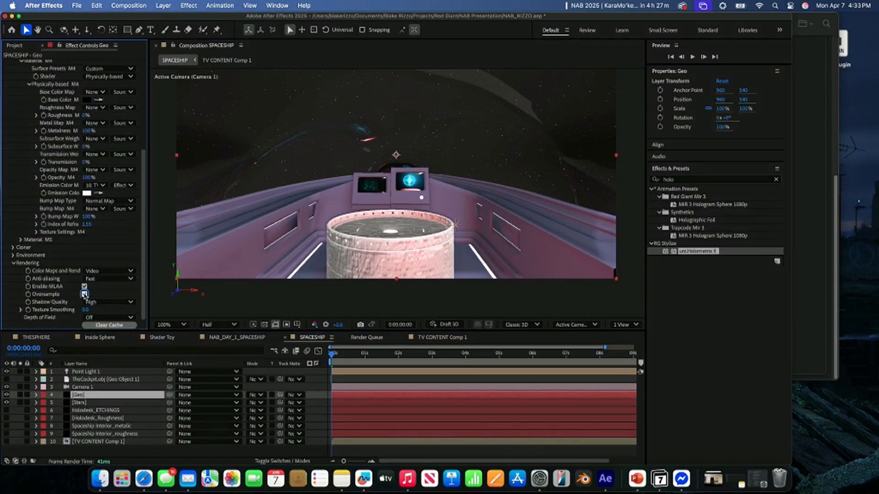
pyautogui.click(90, 278)
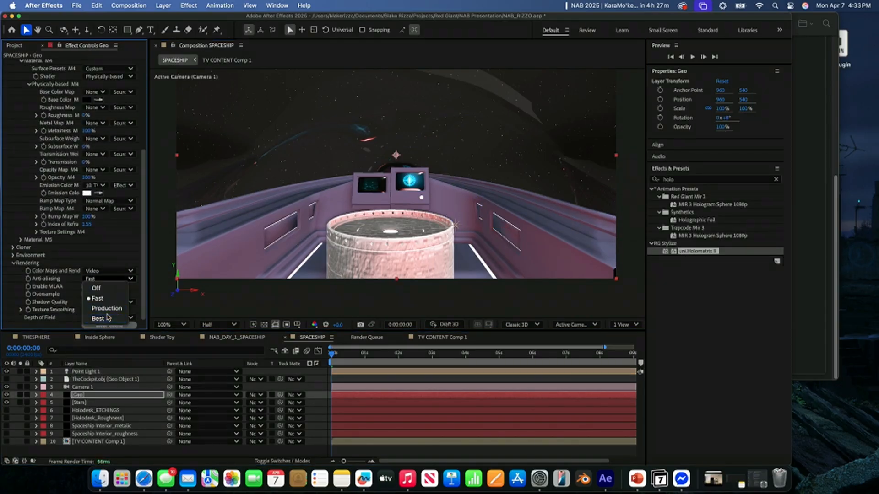
pyautogui.click(108, 317)
pyautogui.click(101, 280)
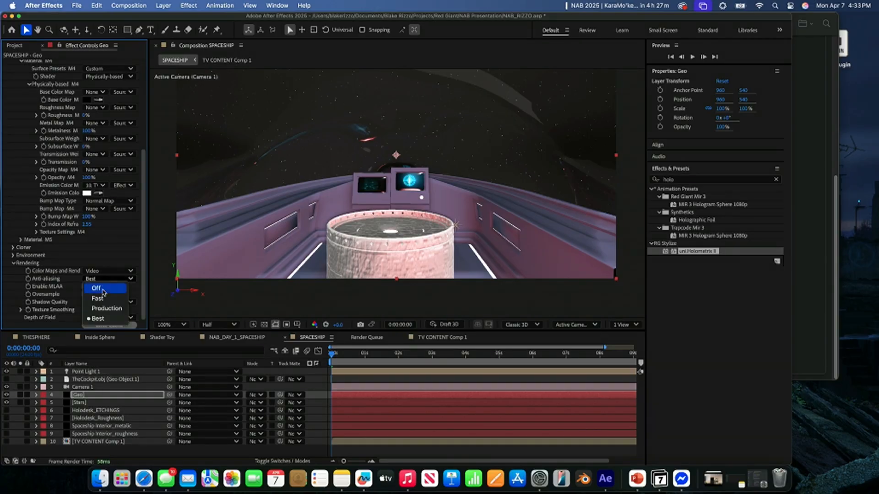
pyautogui.click(98, 299)
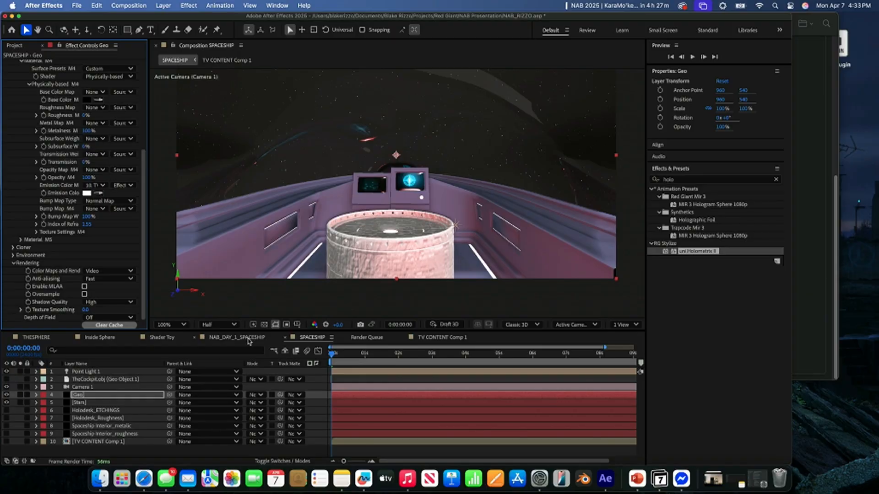
# - Delete the Spaceship Interior_metalic and Spaceship Interior_roughness layers
pyautogui.click(81, 403)
pyautogui.click(94, 418)
pyautogui.click(99, 426)
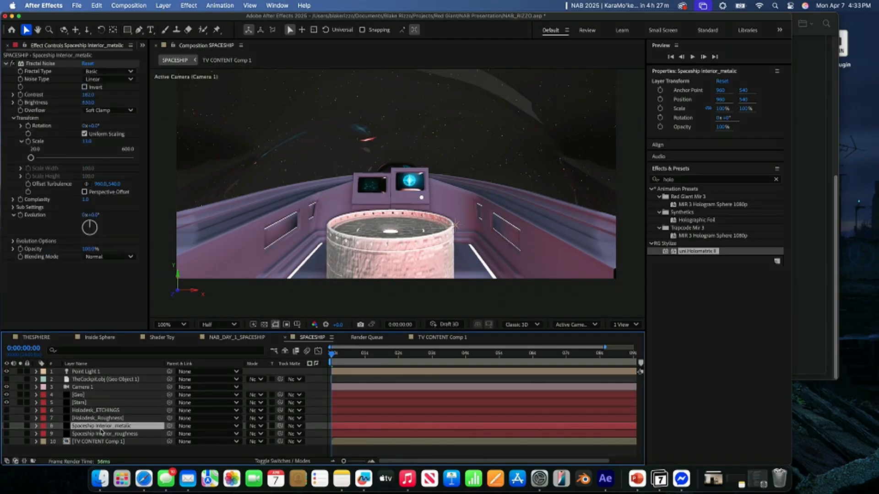
pyautogui.keyDown('shift'); pyautogui.click(104, 434); pyautogui.keyUp('shift')
pyautogui.press('Delete')
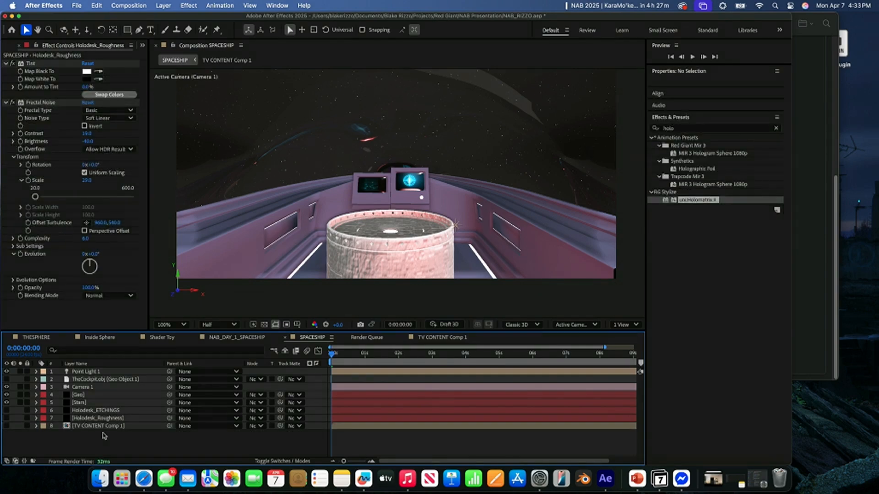
# - Give Material M5 in the Geo effect a red FF3D00 base color, 0% roughness and 100% metalness
pyautogui.click(83, 394)
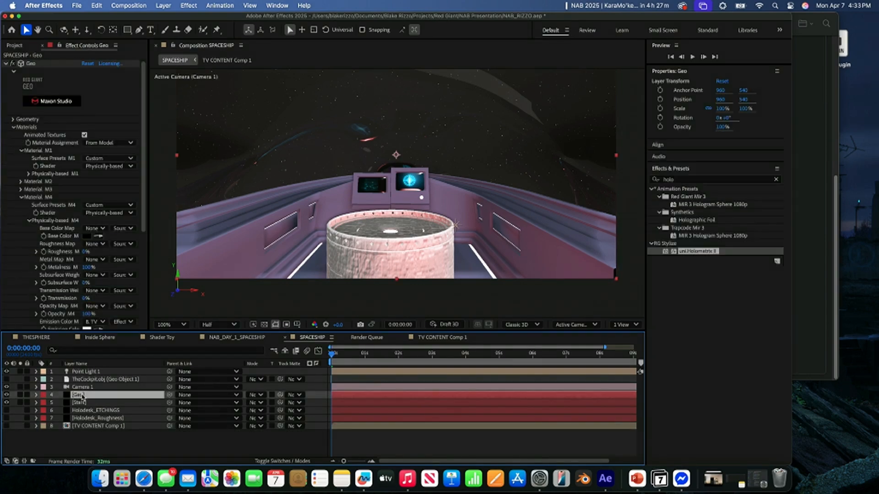
pyautogui.click(21, 198)
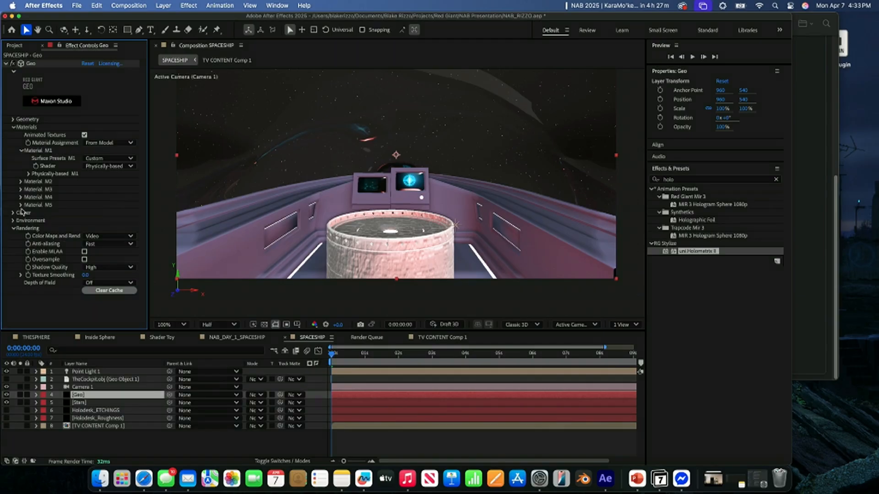
pyautogui.click(20, 205)
pyautogui.click(28, 228)
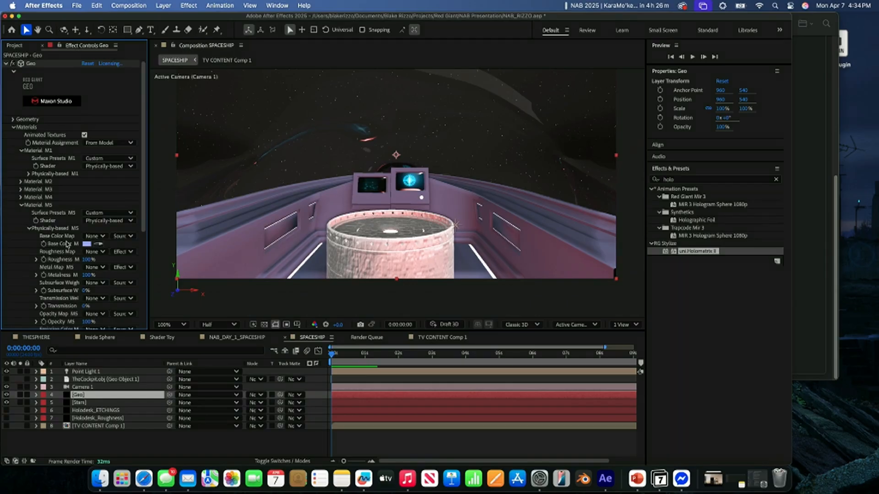
pyautogui.scroll(-1, 67, 242)
pyautogui.scroll(-5, 63, 204)
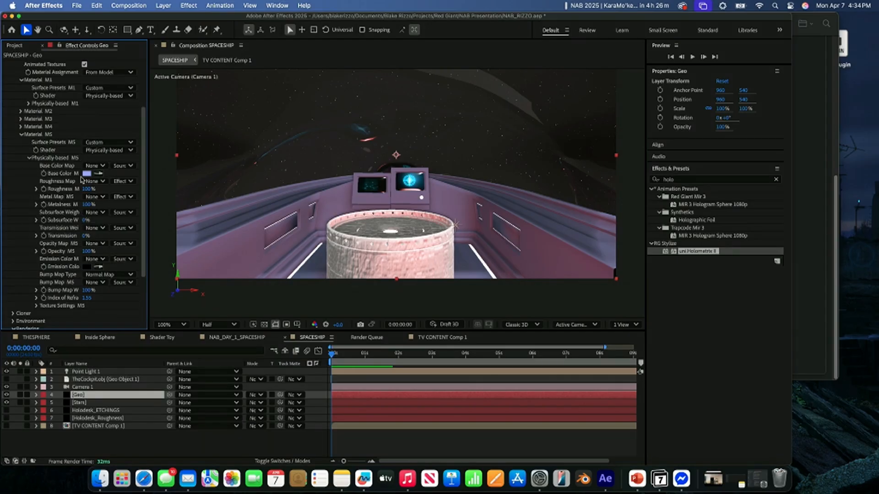
pyautogui.click(86, 173)
pyautogui.moveTo(334, 256); pyautogui.dragTo(434, 178)
pyautogui.moveTo(423, 275); pyautogui.dragTo(423, 300)
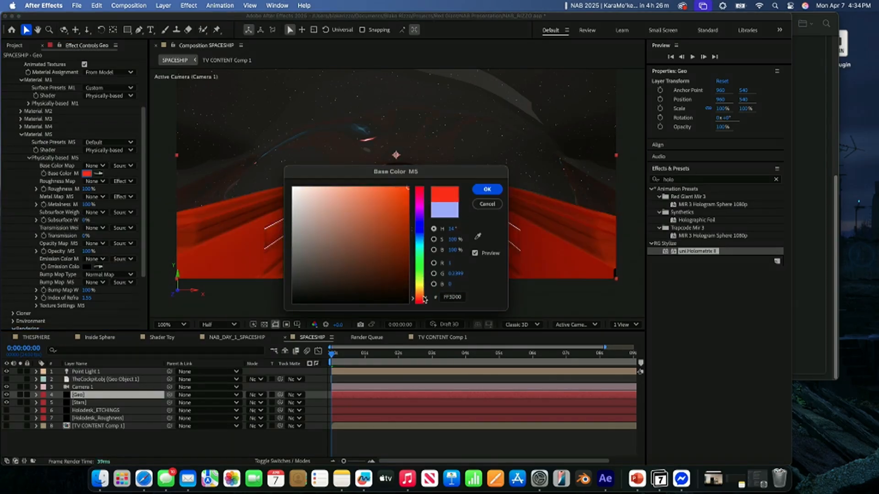
pyautogui.click(487, 189)
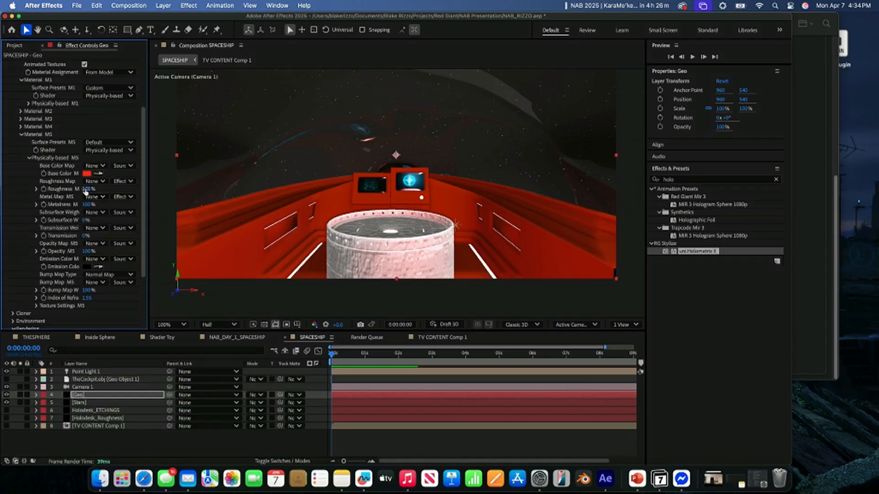
pyautogui.moveTo(79, 189); pyautogui.dragTo(43, 189)
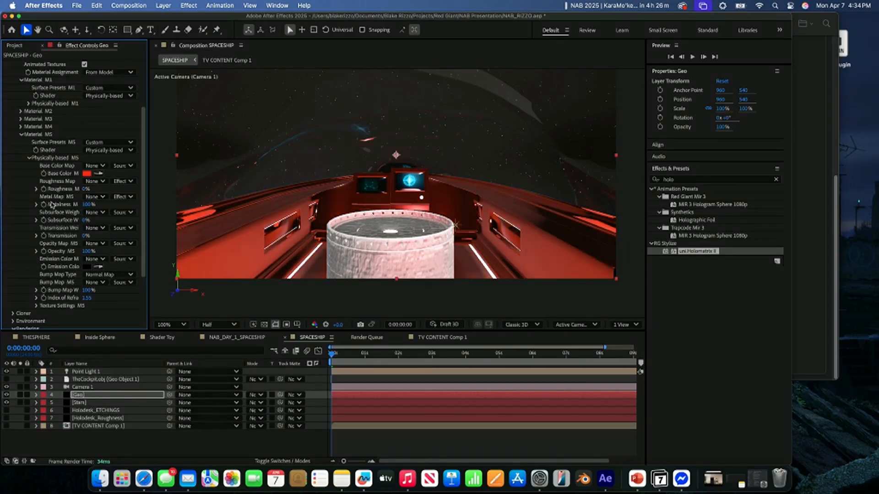
pyautogui.moveTo(84, 205)
pyautogui.mouseDown()
pyautogui.moveTo(30, 206)
pyautogui.moveTo(93, 204)
pyautogui.mouseUp()
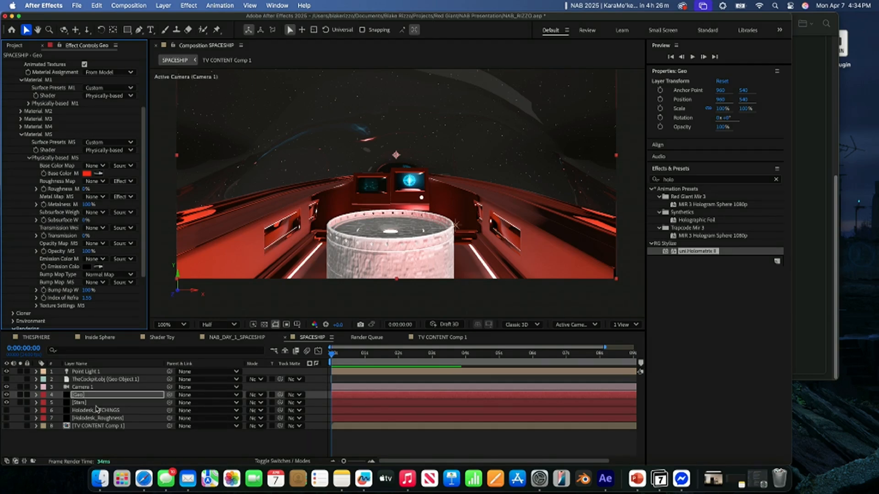
# - Switch to Finder, play the 2024 3D VFX generalist reel from the Video folder, skim through it, and put both windows away
pyautogui.click(100, 478)
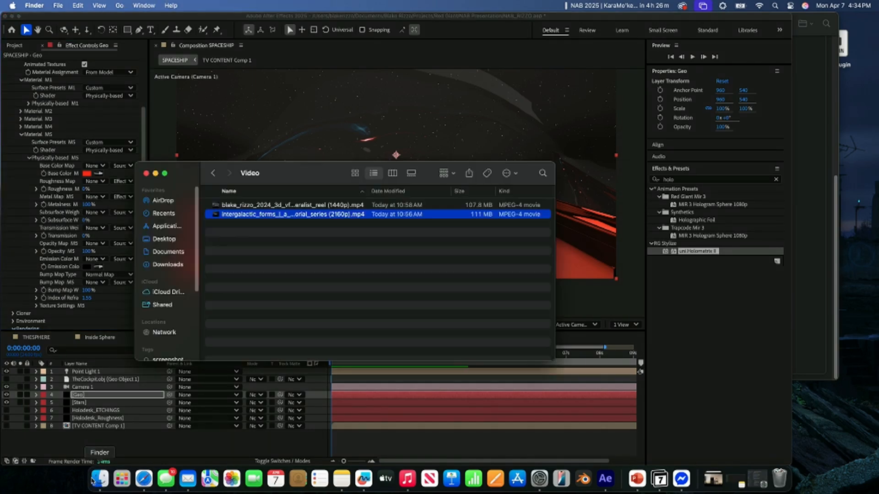
pyautogui.doubleClick(247, 205)
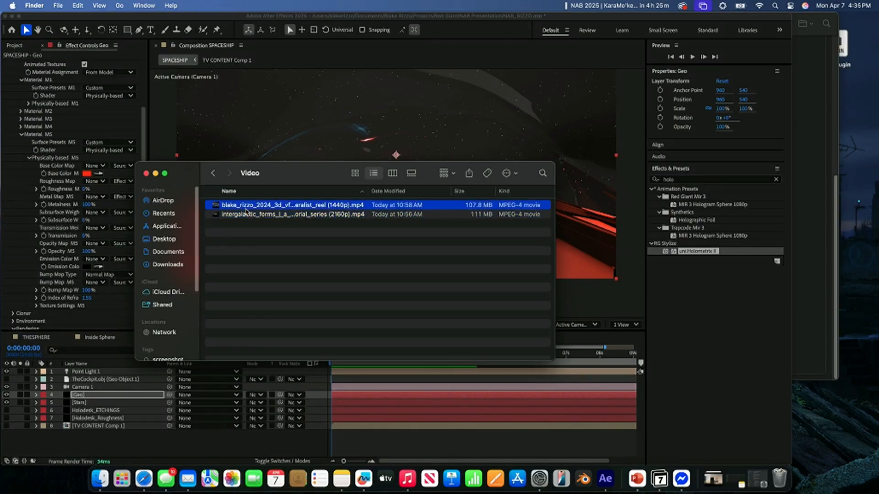
pyautogui.moveTo(288, 388); pyautogui.dragTo(355, 400)
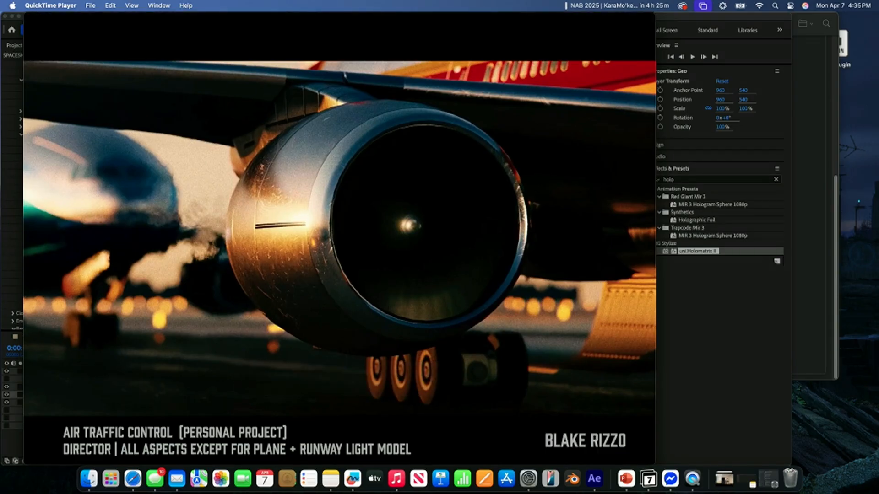
pyautogui.moveTo(345, 390); pyautogui.dragTo(277, 391)
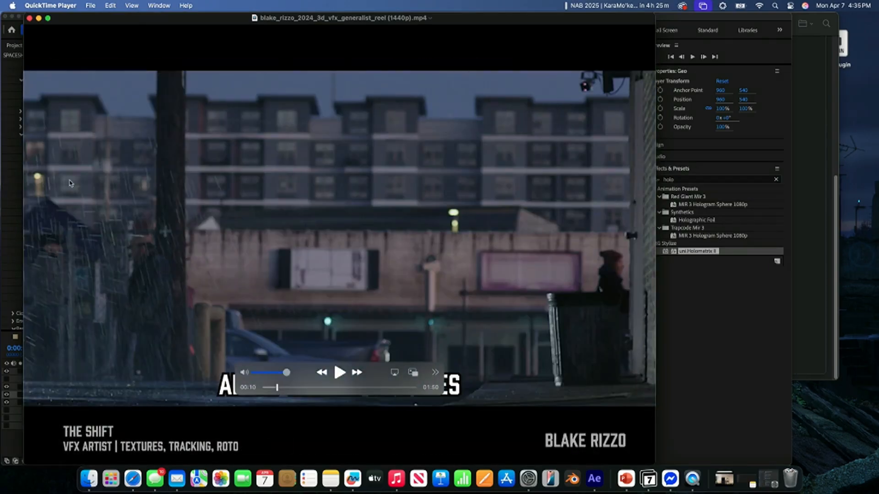
pyautogui.click(29, 18)
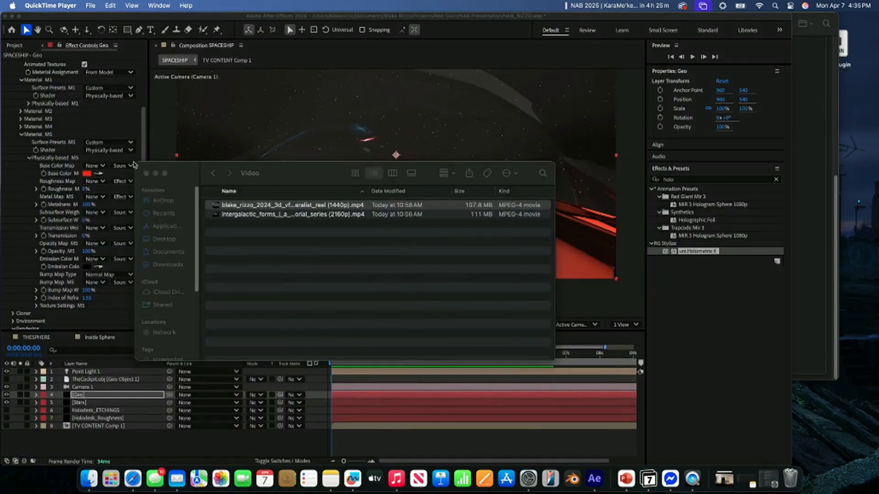
pyautogui.click(156, 174)
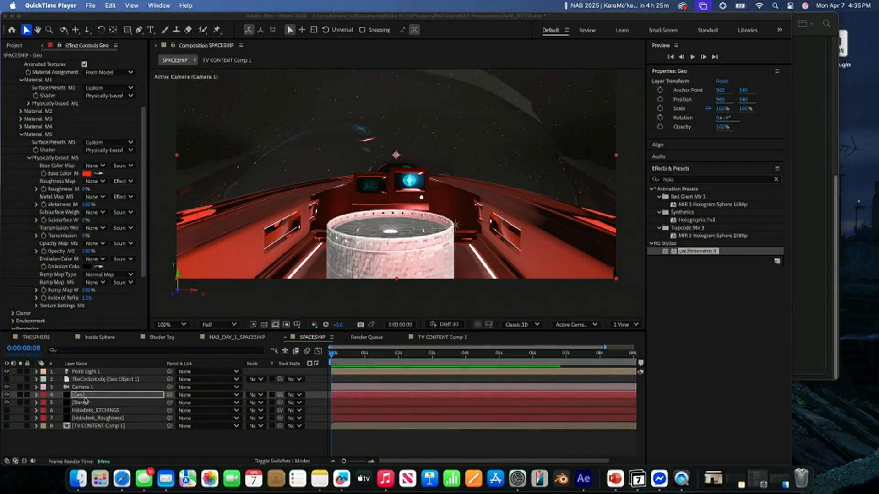
# - Create a black 1920-pixel-wide solid named SPACESHIPMETAL_ROGHNESS in the SPACESHIP composition
pyautogui.click(89, 397)
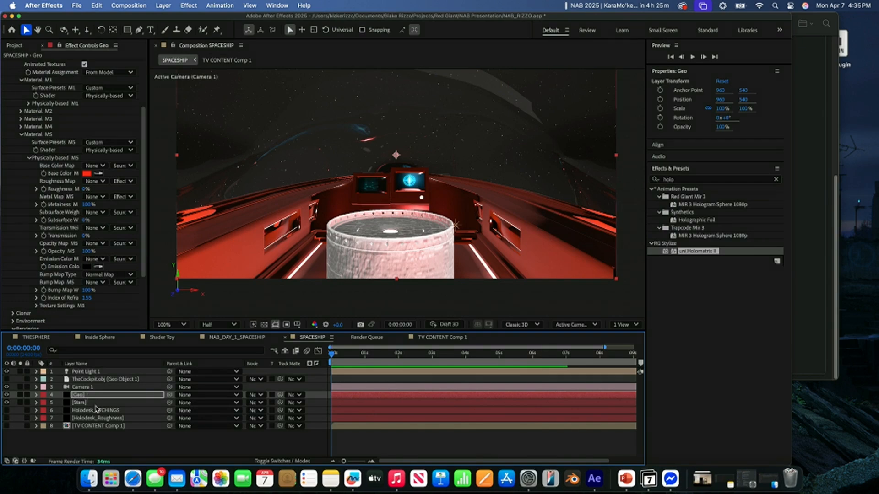
pyautogui.rightClick(111, 434)
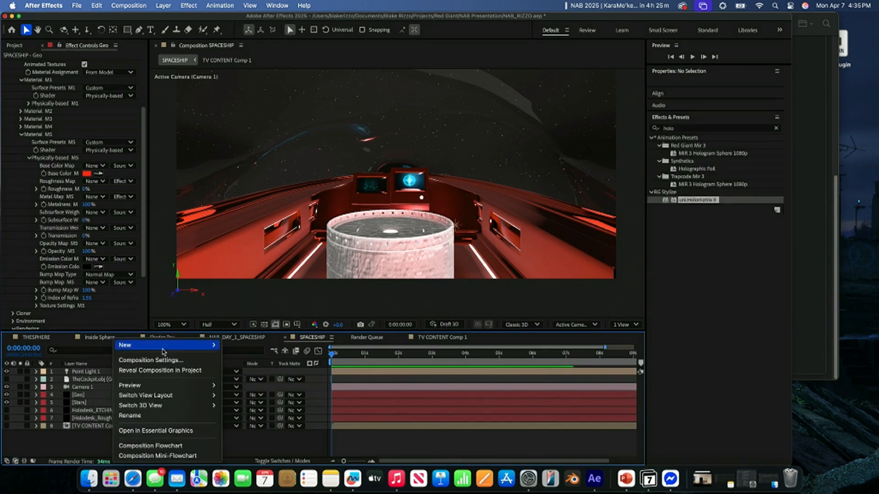
pyautogui.moveTo(163, 351)
pyautogui.click(256, 371)
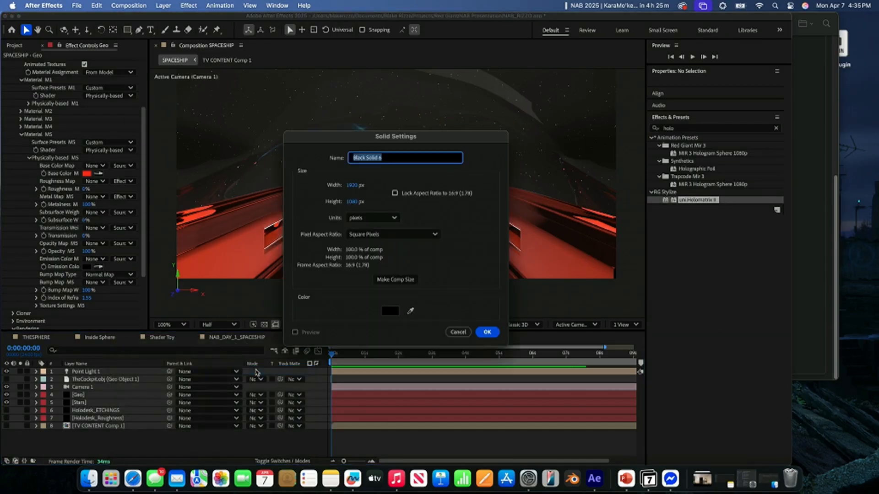
pyautogui.write('SPACESHIPMETAL_R')
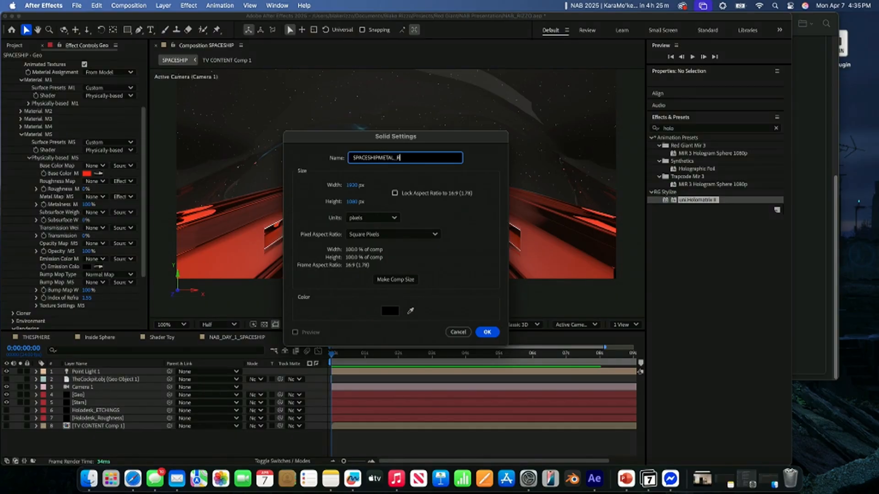
pyautogui.write('OGHNESS')
pyautogui.press('Return')
pyautogui.hotkey('ctrl', 'space')
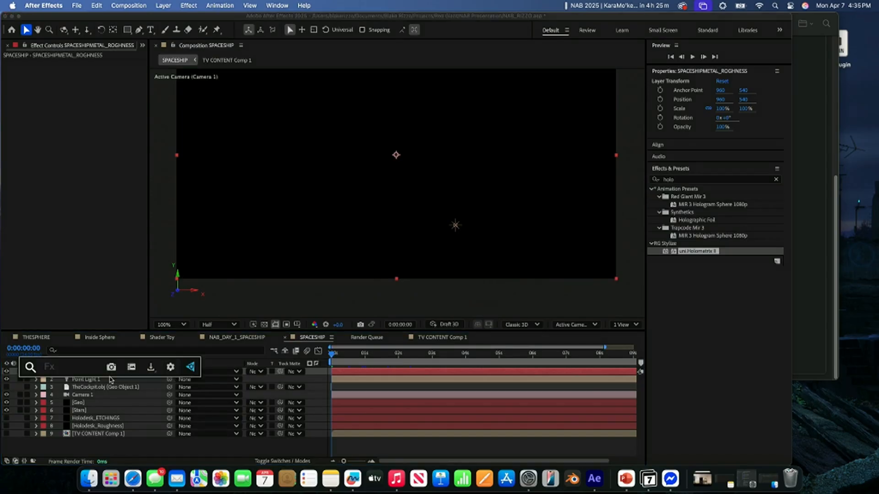
pyautogui.click(131, 447)
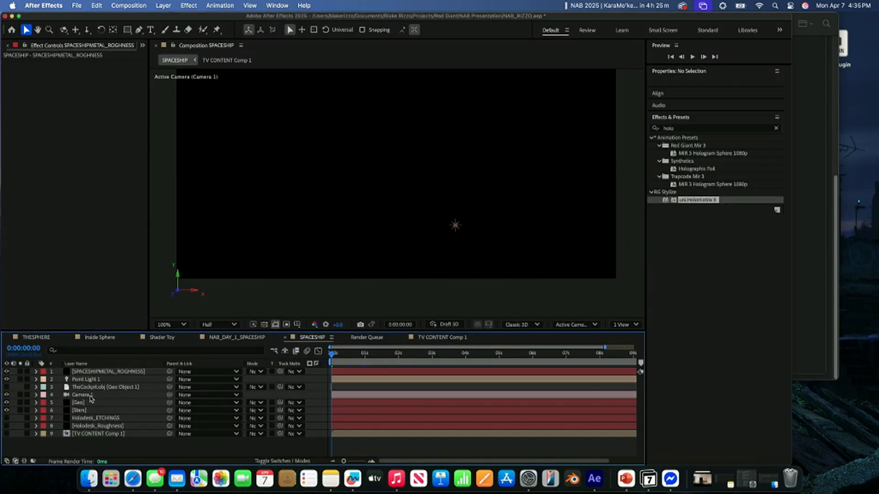
# - Hide the SPACESHIPMETAL_ROGHNESS solid and move it directly below the Holodesk_Roughness layer
pyautogui.click(6, 372)
pyautogui.moveTo(63, 372); pyautogui.dragTo(86, 430)
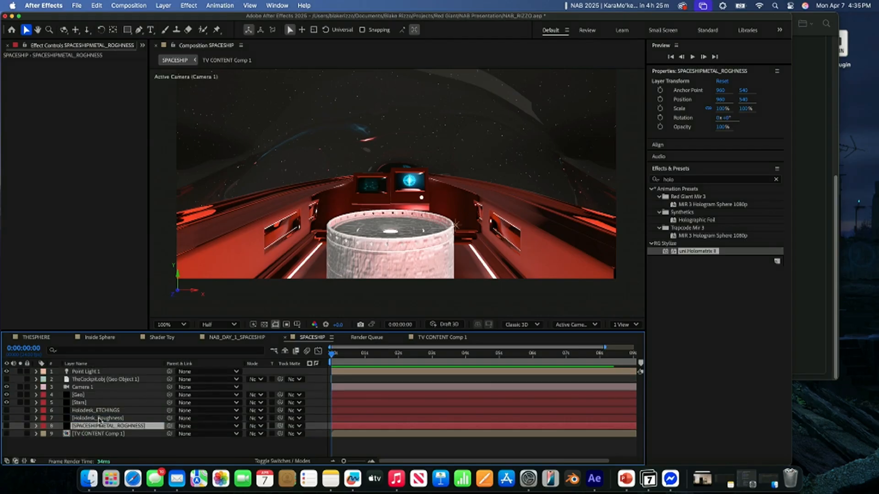
pyautogui.hotkey('ctrl', 'space')
# - Assign SPACESHIPMETAL_ROGHNESS as Material M5's roughness map in the Geo effect, reading that layer with its effects
pyautogui.click(83, 394)
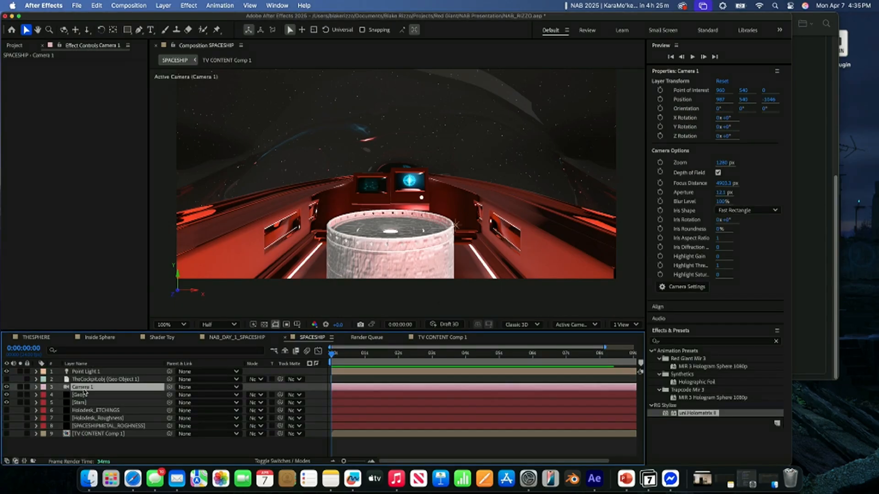
pyautogui.scroll(-5, 71, 275)
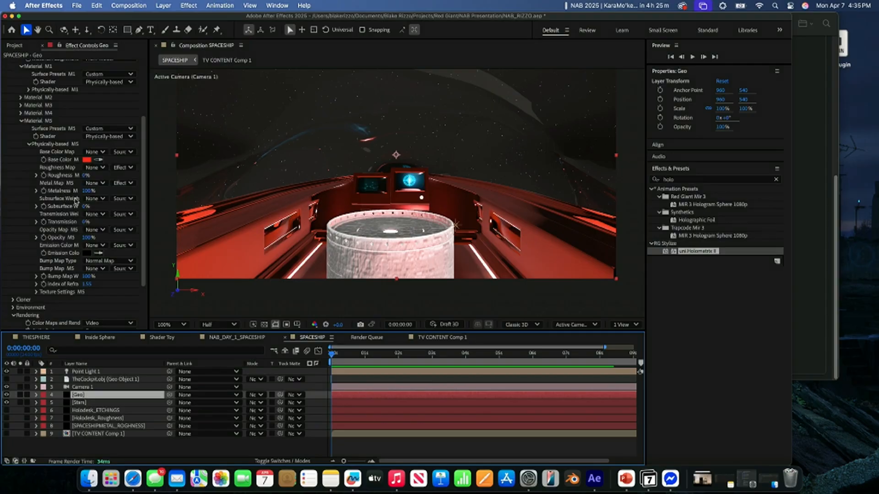
pyautogui.click(95, 168)
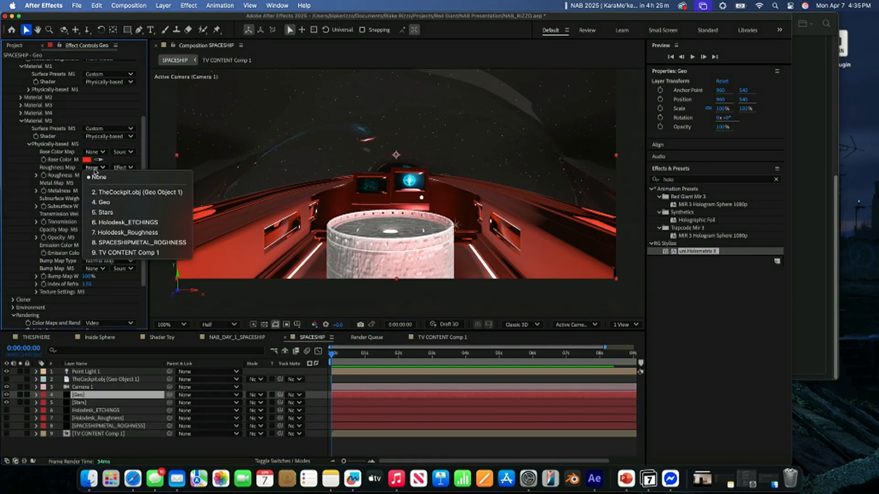
pyautogui.click(102, 248)
pyautogui.click(124, 167)
pyautogui.click(126, 198)
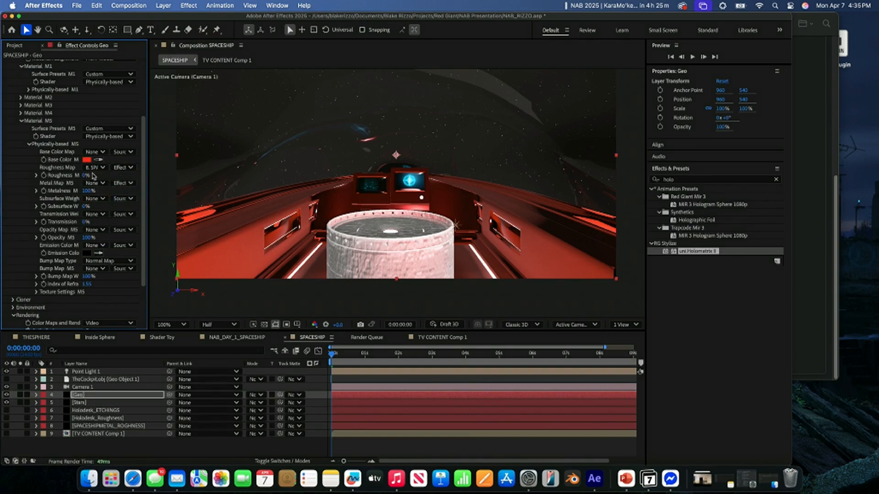
pyautogui.moveTo(85, 176); pyautogui.dragTo(2, 193)
pyautogui.click(94, 198)
pyautogui.click(77, 192)
# - Try a Grid effect on the SPACESHIPMETAL_ROGHNESS solid and remove it again
pyautogui.click(91, 426)
pyautogui.hotkey('ctrl', 'space')
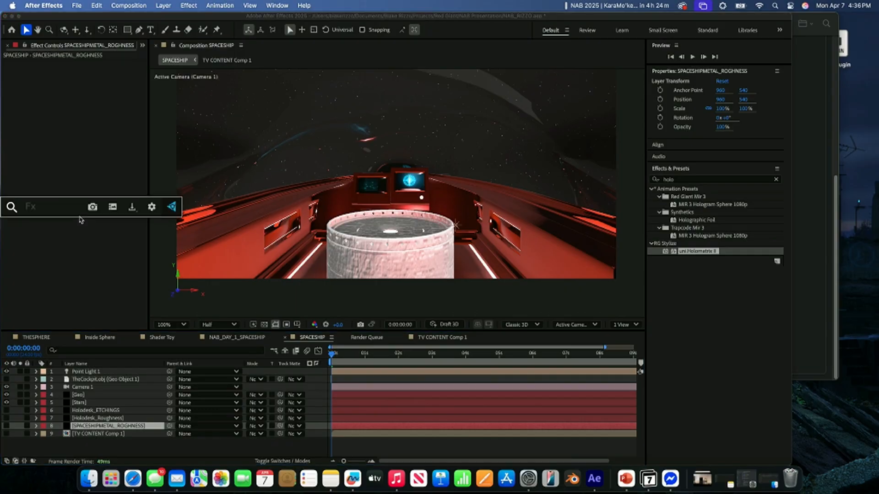
pyautogui.write('Grid')
pyautogui.press('Return')
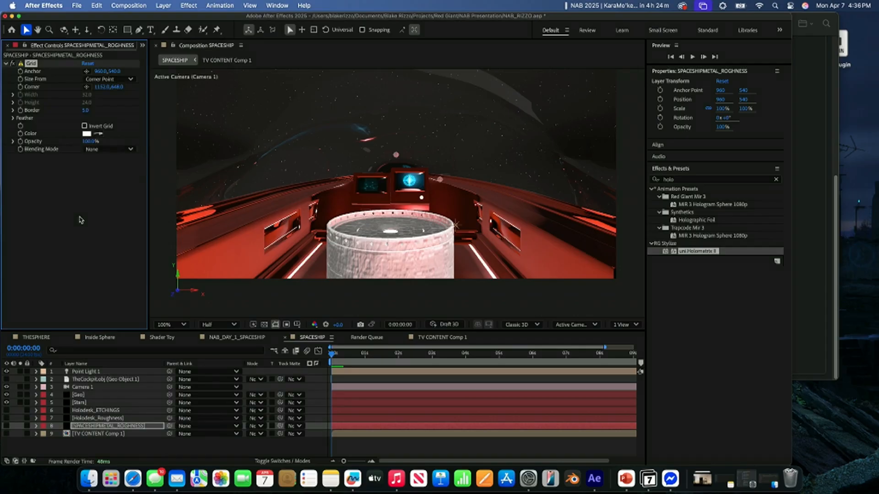
pyautogui.press('Delete')
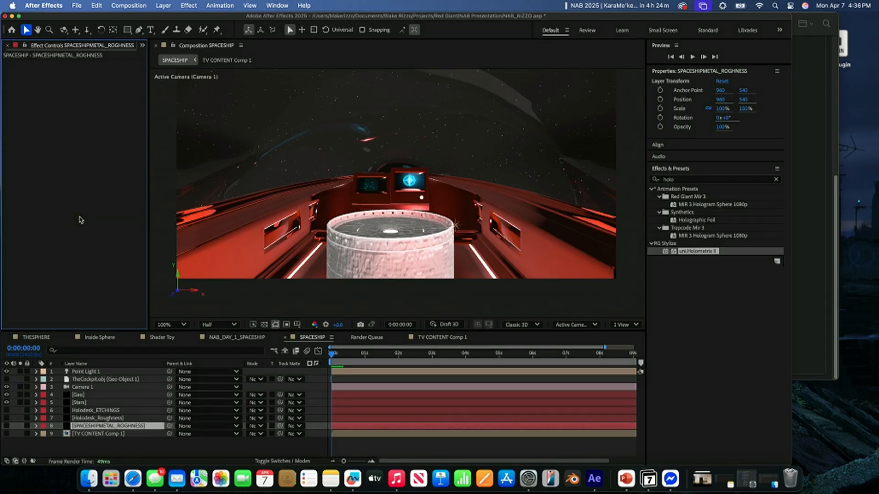
pyautogui.hotkey('ctrl', 'space')
pyautogui.write('frac')
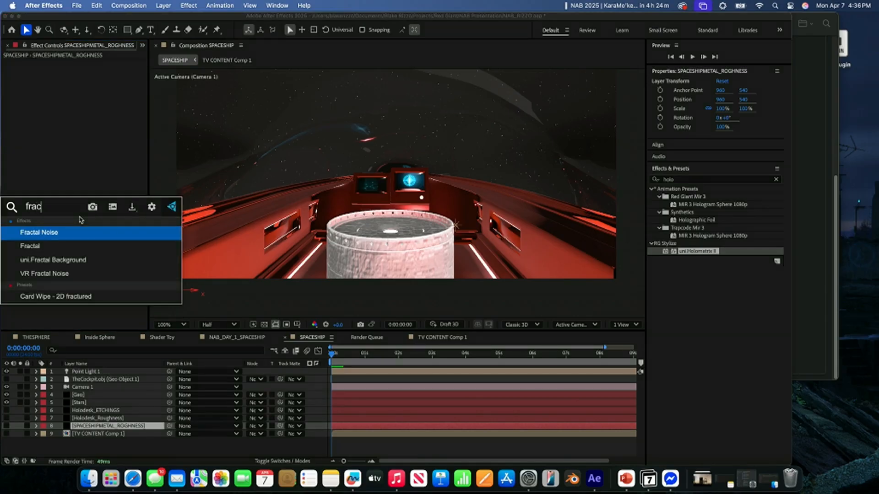
pyautogui.press('BackSpace')
pyautogui.press('BackSpace')
pyautogui.press('BackSpace')
pyautogui.press('BackSpace')
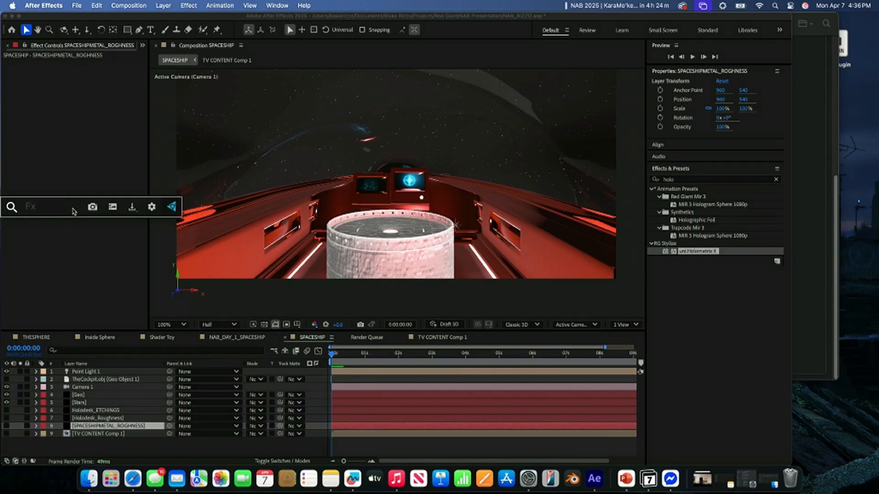
# - Clear the effects search and browse the Generate and RG Stylize categories for a suitable texture effect
pyautogui.click(776, 179)
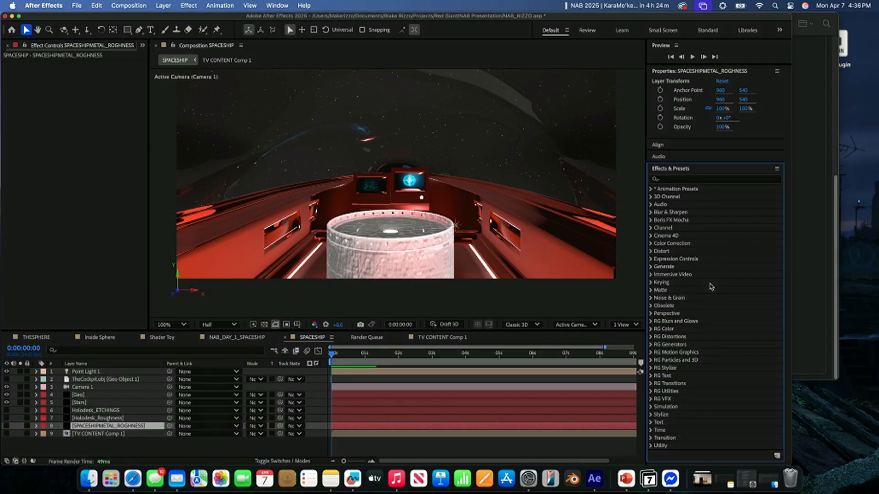
pyautogui.click(651, 267)
pyautogui.scroll(-5, 690, 302)
pyautogui.scroll(1, 687, 296)
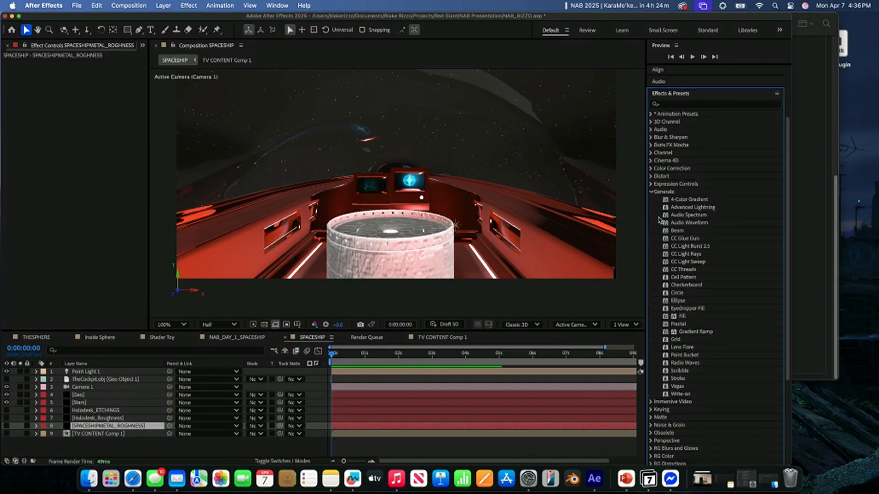
pyautogui.click(654, 197)
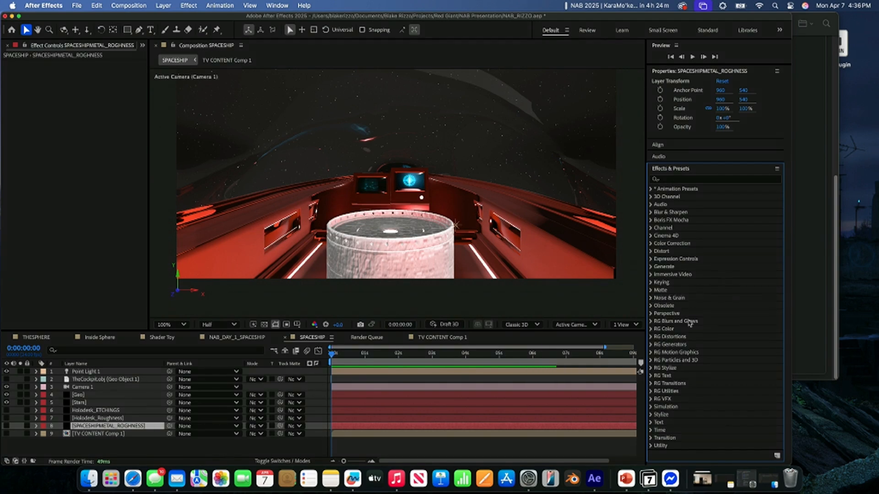
pyautogui.click(653, 370)
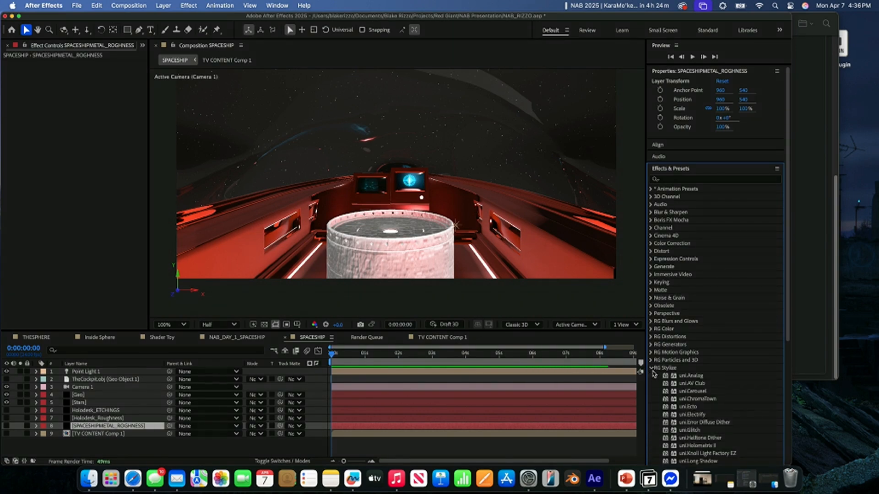
pyautogui.scroll(-5, 664, 385)
pyautogui.scroll(5, 746, 293)
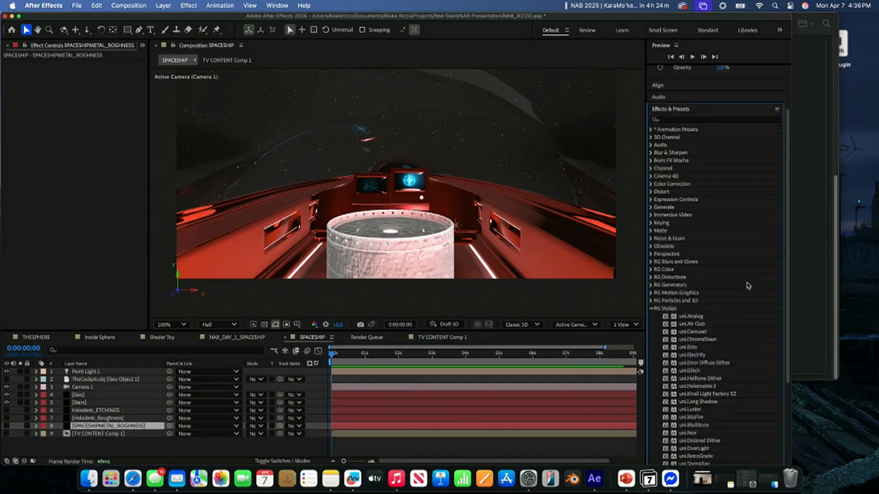
# - Find the uni.Texturize effect, apply it to the SPACESHIPMETAL_ROGHNESS solid, and view that layer soloed
pyautogui.click(703, 180)
pyautogui.write('textur')
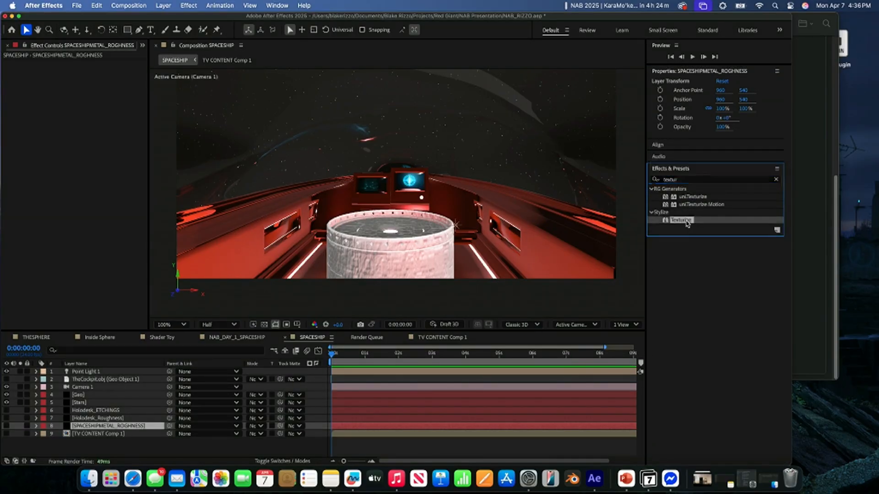
pyautogui.click(694, 197)
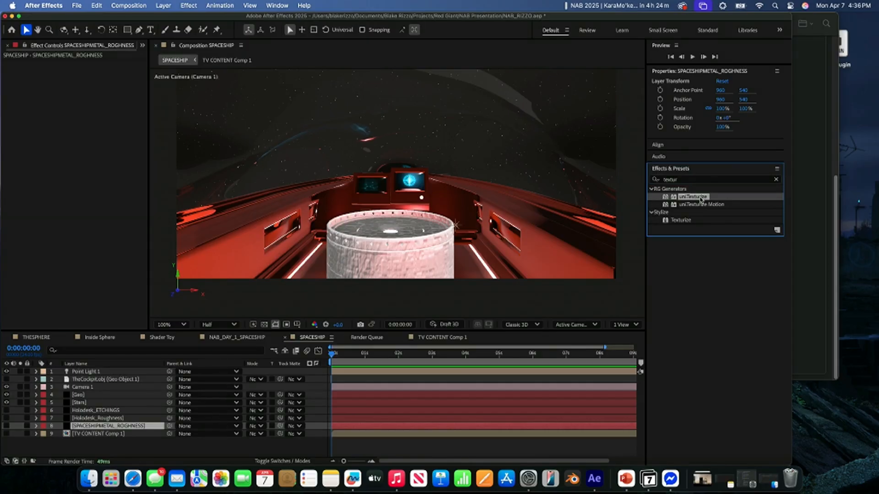
pyautogui.moveTo(700, 199); pyautogui.dragTo(134, 429)
pyautogui.click(19, 426)
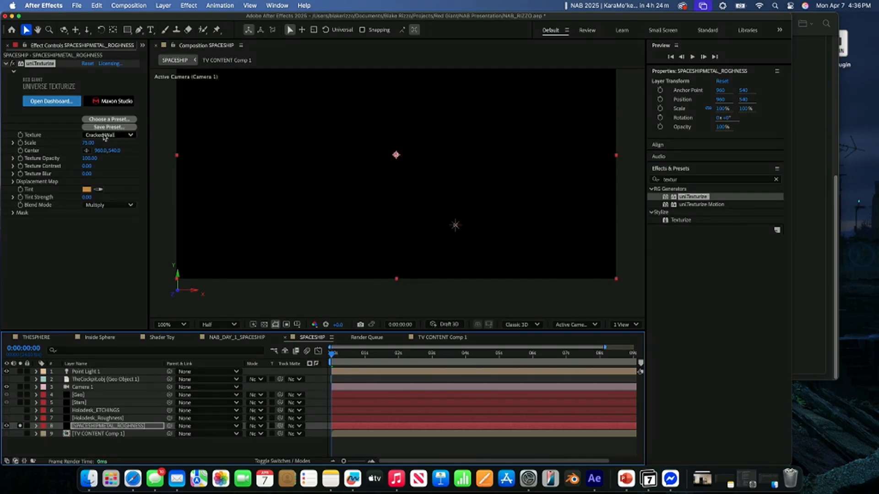
# - Add a Tint effect above uni.Texturize on the roughness solid and swap its black and white mapping colors
pyautogui.click(67, 256)
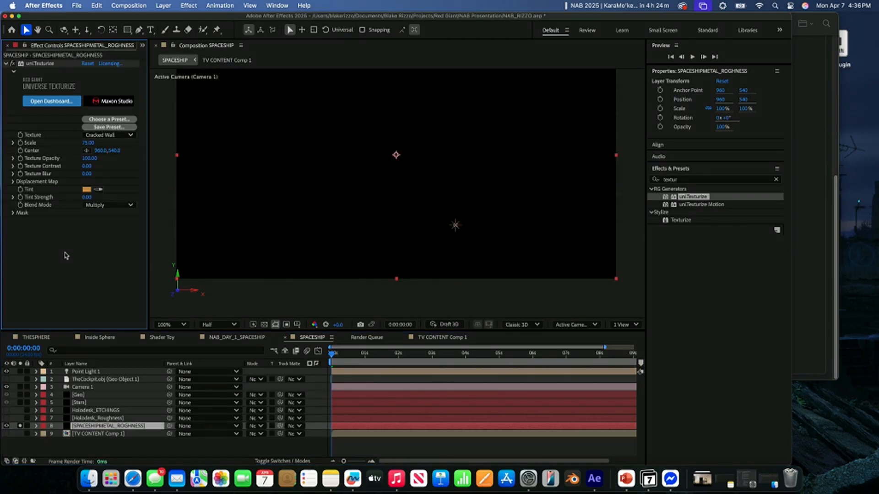
pyautogui.rightClick(94, 287)
pyautogui.click(52, 234)
pyautogui.doubleClick(65, 256)
pyautogui.write('tint')
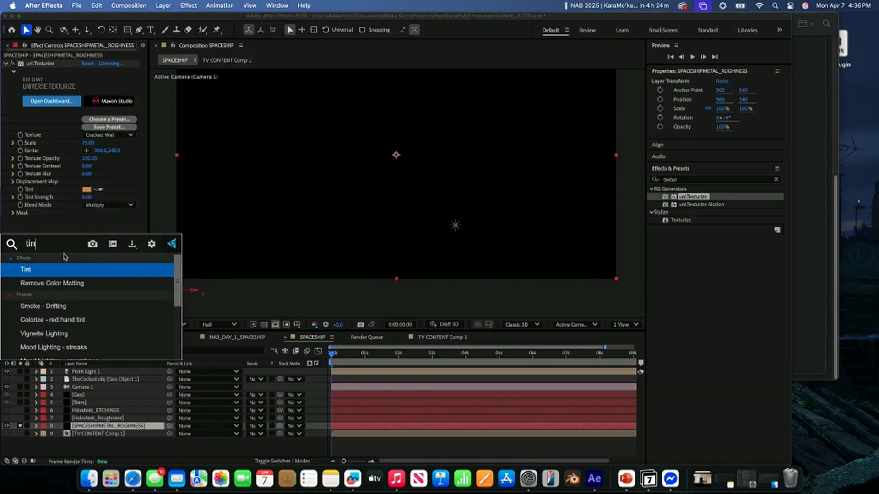
pyautogui.press('Return')
pyautogui.moveTo(29, 220); pyautogui.dragTo(50, 64)
pyautogui.click(97, 95)
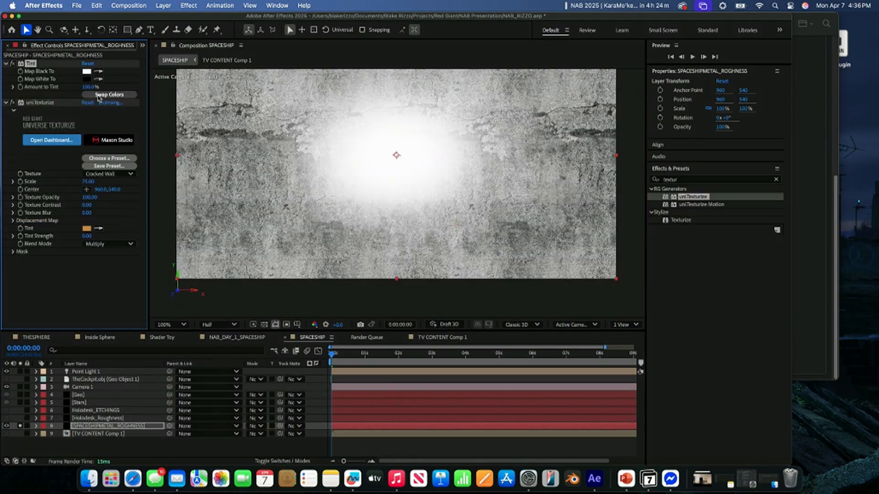
# - Apply the Weathered Paint preset to the Texturize effect from the Universe Dashboard and close the dashboard
pyautogui.click(115, 175)
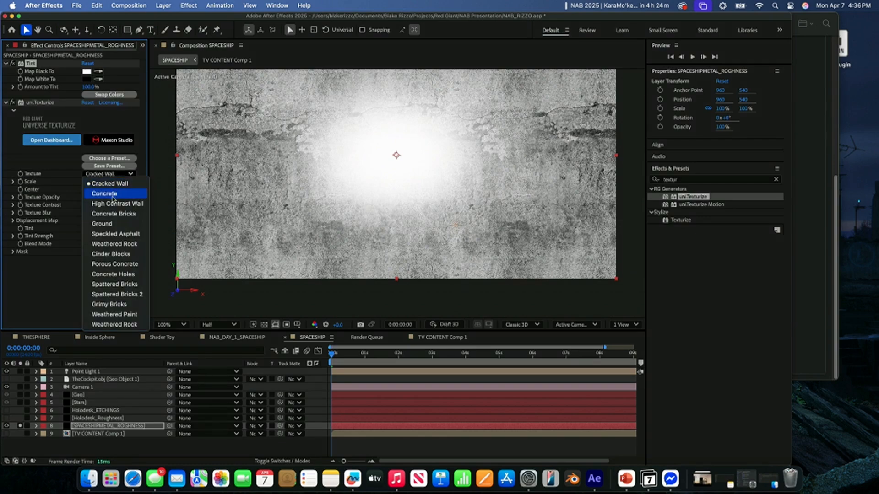
pyautogui.click(110, 164)
pyautogui.click(104, 160)
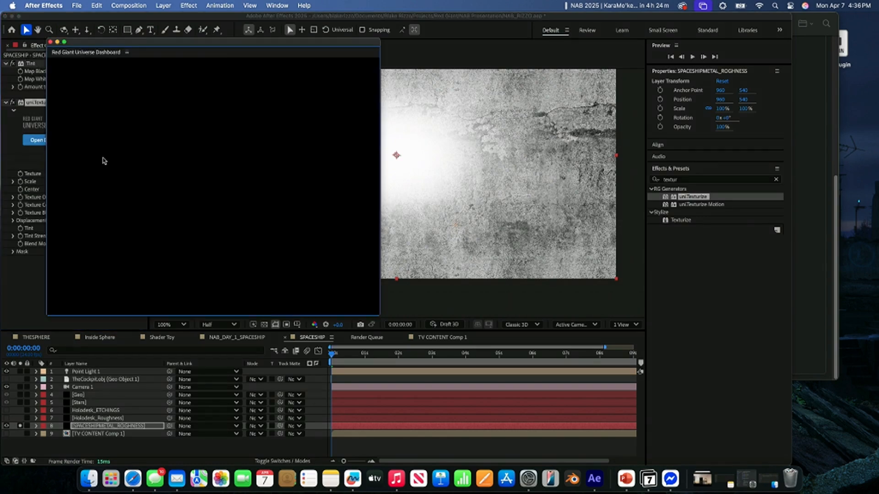
pyautogui.moveTo(263, 200)
pyautogui.scroll(-4, 279, 229)
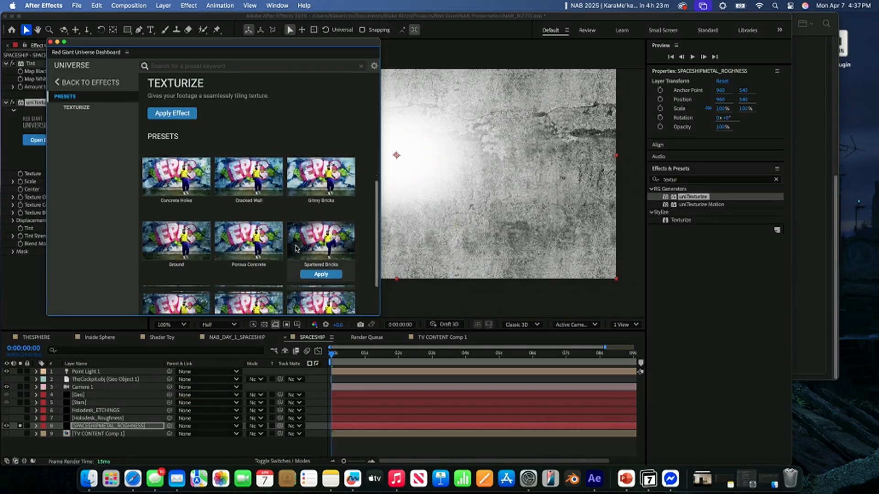
pyautogui.click(248, 303)
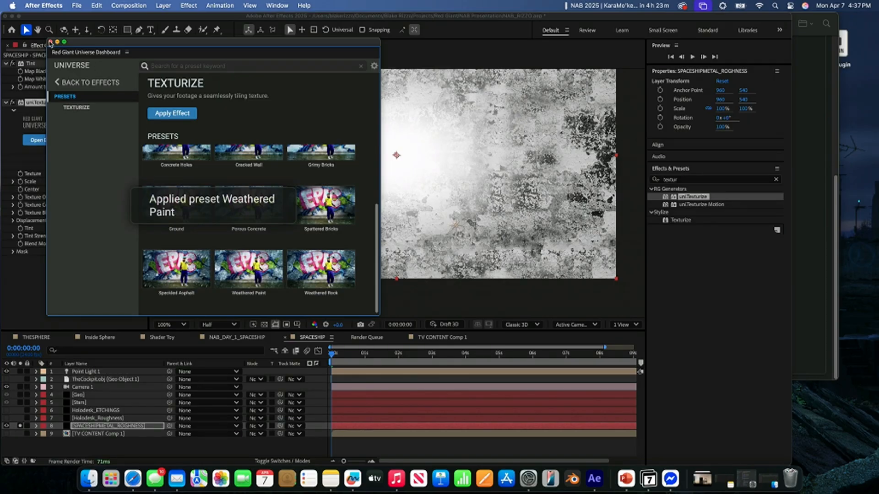
pyautogui.click(50, 42)
# - Disable the Texturize effect's mask, and unsolo and hide the SPACESHIPMETAL_ROGHNESS layer
pyautogui.click(13, 251)
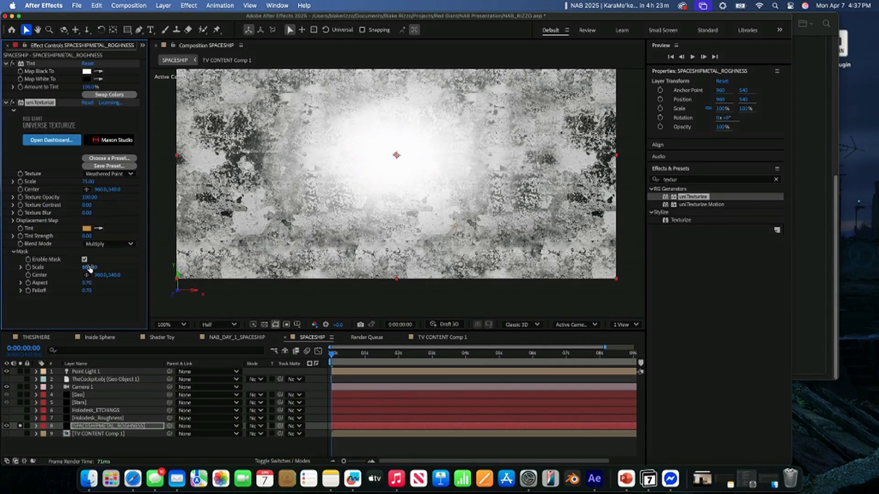
pyautogui.click(85, 260)
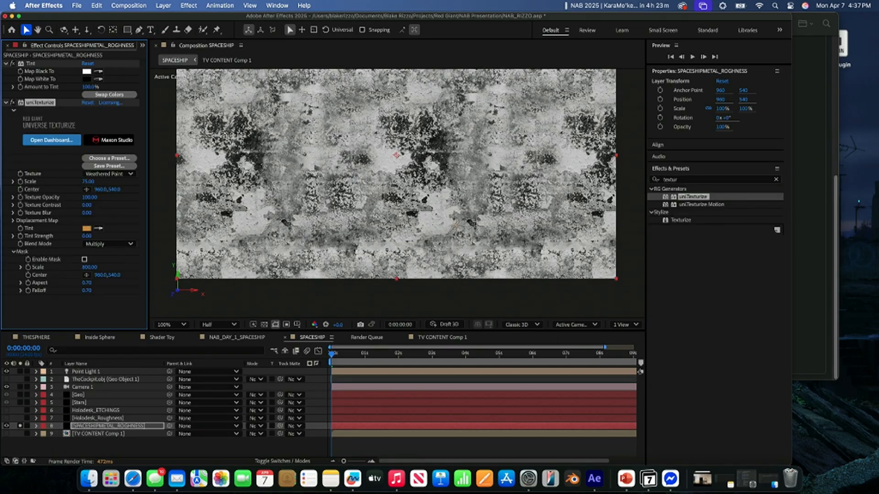
pyautogui.click(20, 426)
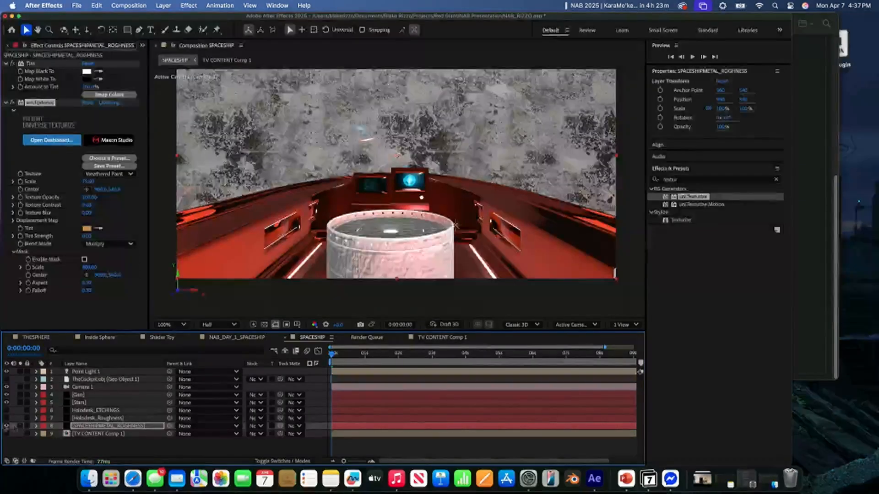
pyautogui.click(7, 426)
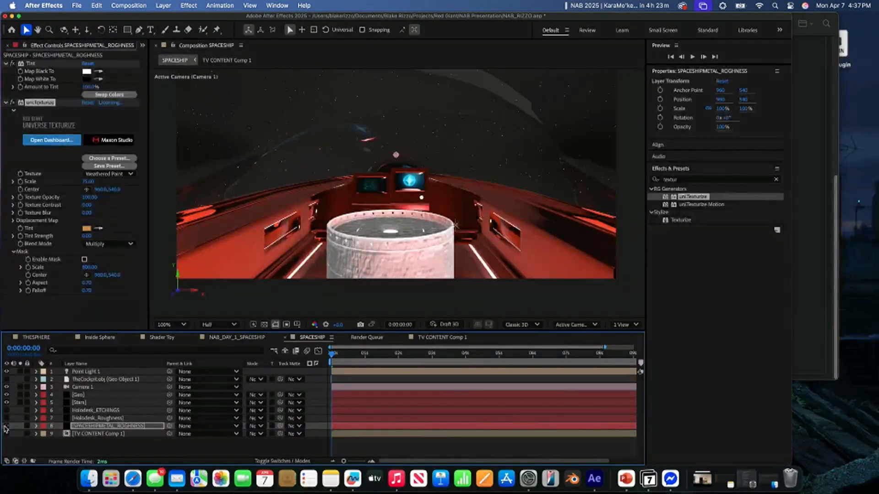
# - Raise Material M5's roughness to 83% in the Geo layer's effect settings
pyautogui.click(81, 395)
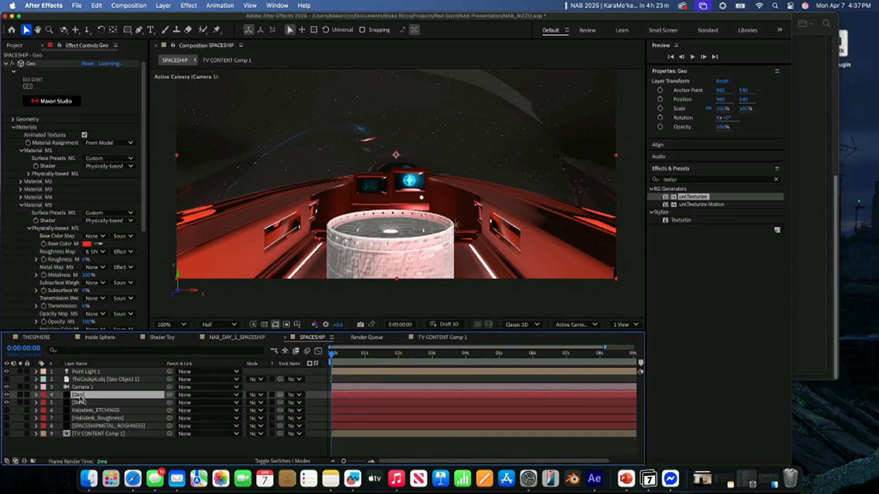
pyautogui.scroll(-1, 44, 273)
pyautogui.moveTo(86, 250); pyautogui.dragTo(125, 252)
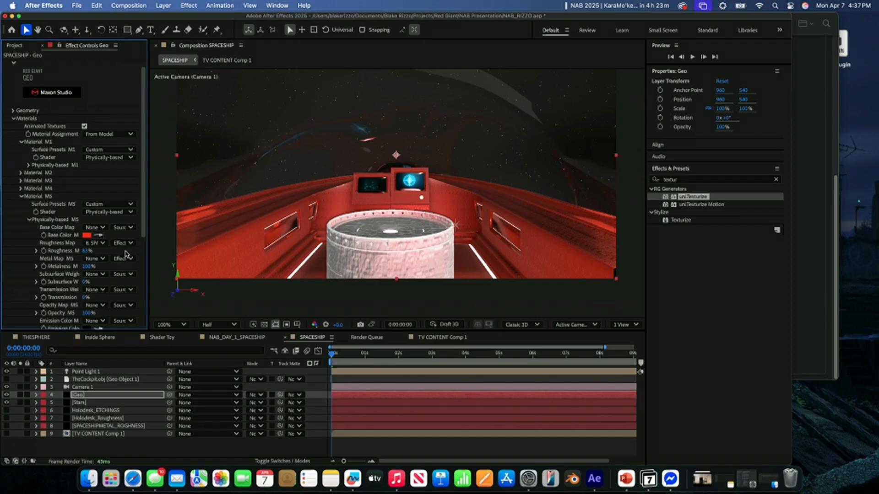
# - Set Material M5's texture tiling to 30% in both X and Y, and its texture offset X to 2x+115°
pyautogui.scroll(-5, 69, 264)
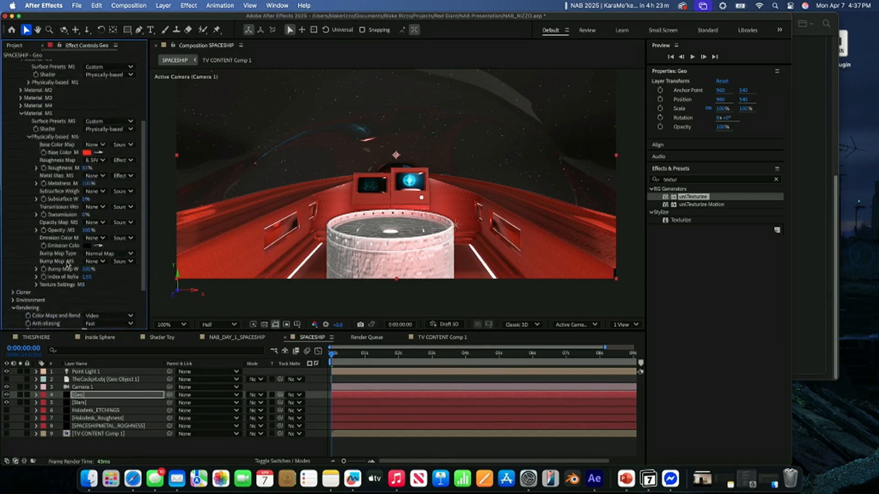
pyautogui.click(38, 285)
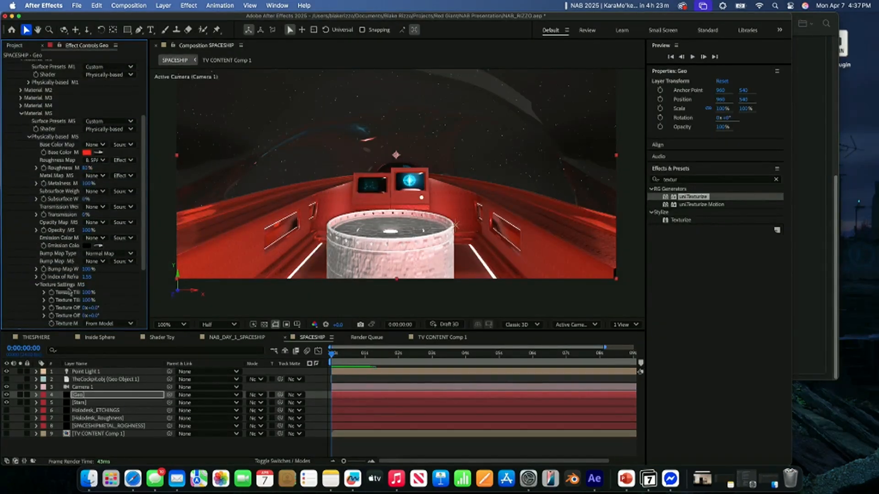
pyautogui.scroll(-1, 70, 291)
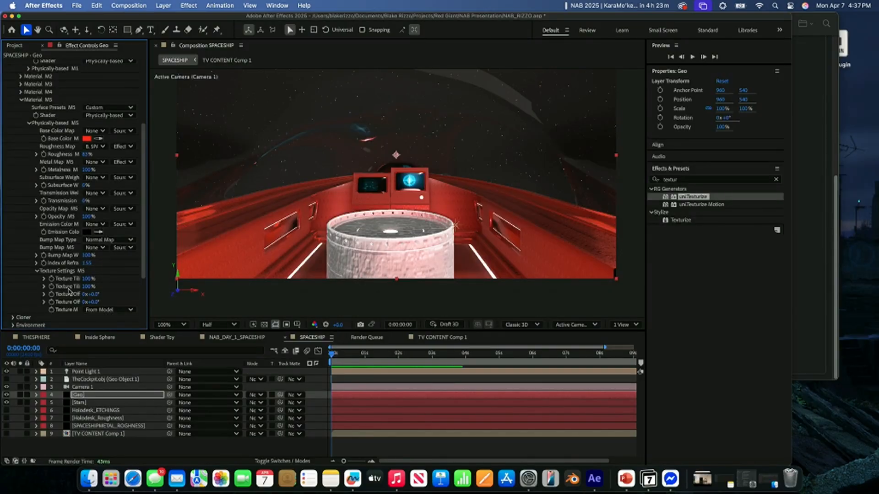
pyautogui.moveTo(147, 266); pyautogui.dragTo(221, 267)
pyautogui.moveTo(120, 280); pyautogui.dragTo(225, 275)
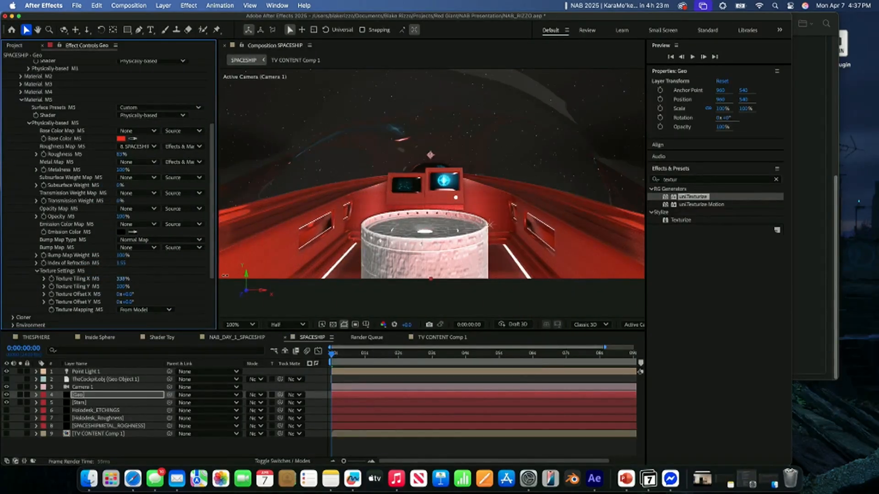
pyautogui.moveTo(153, 270); pyautogui.dragTo(66, 274)
pyautogui.moveTo(121, 287); pyautogui.dragTo(72, 290)
pyautogui.click(124, 285)
pyautogui.click(120, 287)
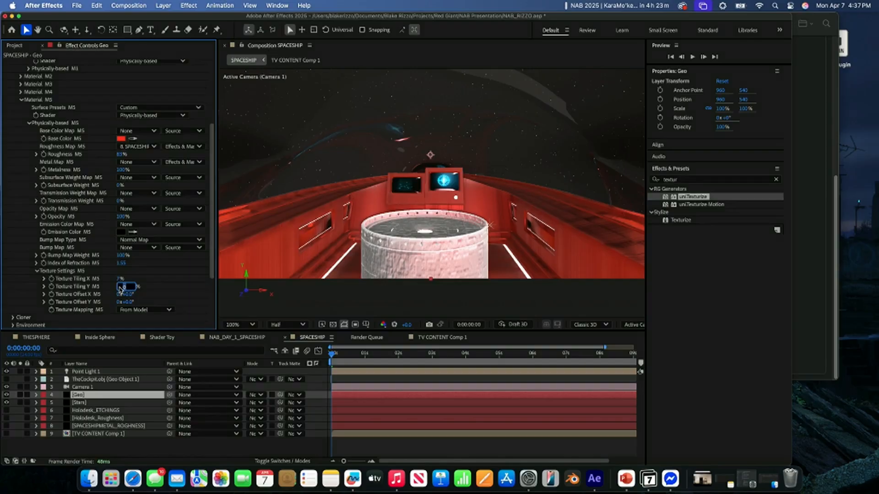
pyautogui.write('30')
pyautogui.click(121, 279)
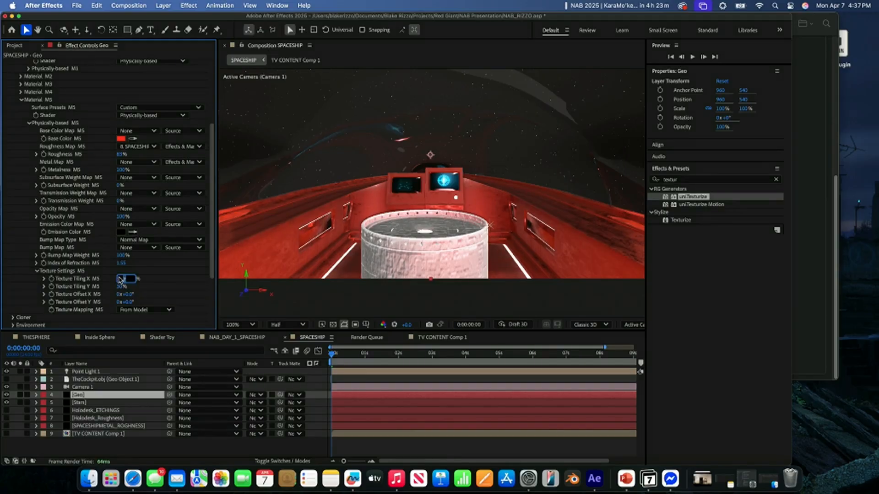
pyautogui.press('Return')
pyautogui.moveTo(125, 293); pyautogui.dragTo(173, 265)
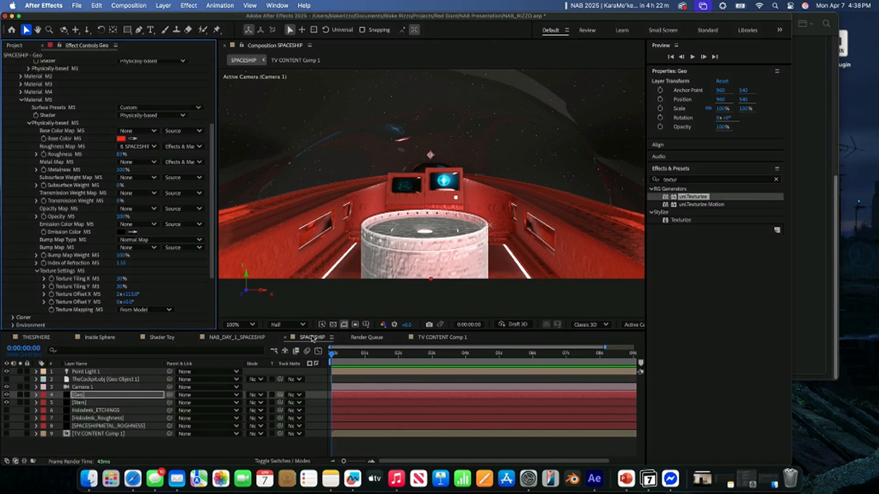
# - Apply the Nebula 2 map as the Geo effect's custom environment map and set its refraction map to Custom
pyautogui.scroll(-3, 83, 244)
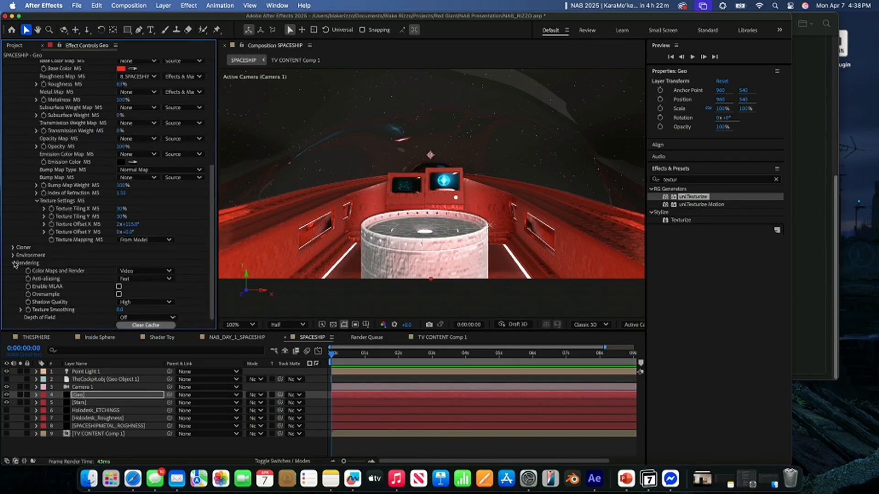
pyautogui.click(14, 263)
pyautogui.click(13, 317)
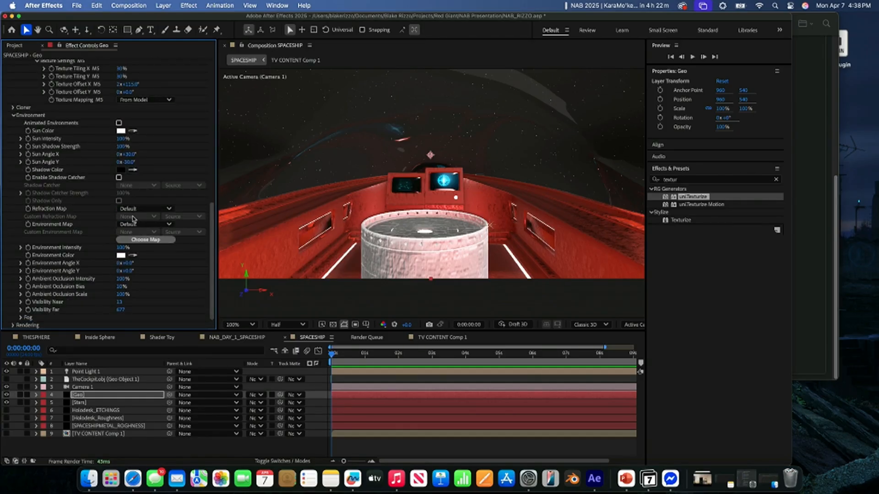
pyautogui.click(138, 242)
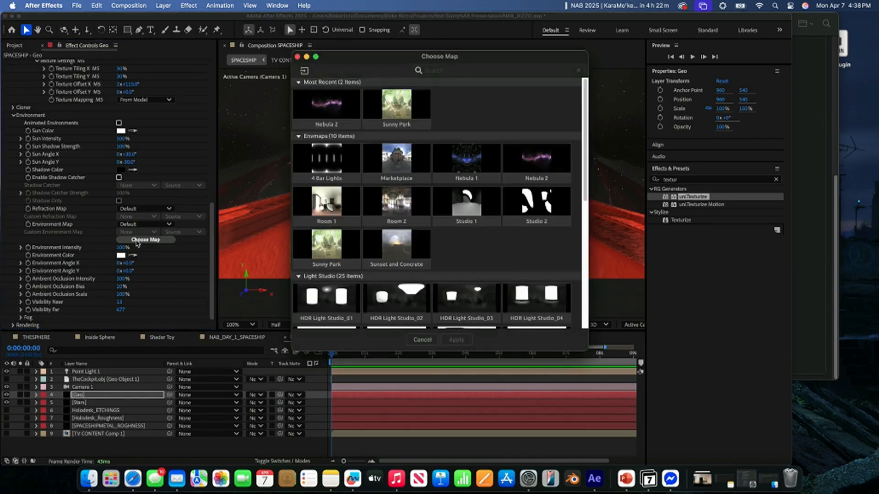
pyautogui.click(324, 104)
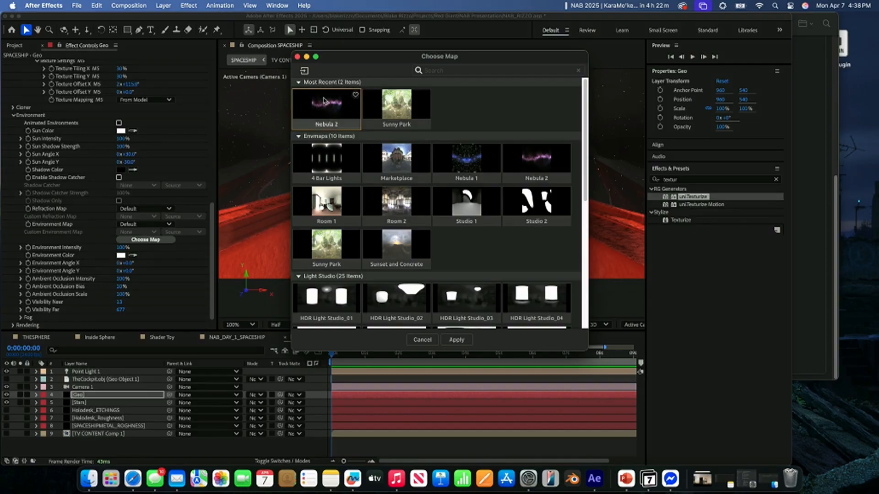
pyautogui.click(454, 340)
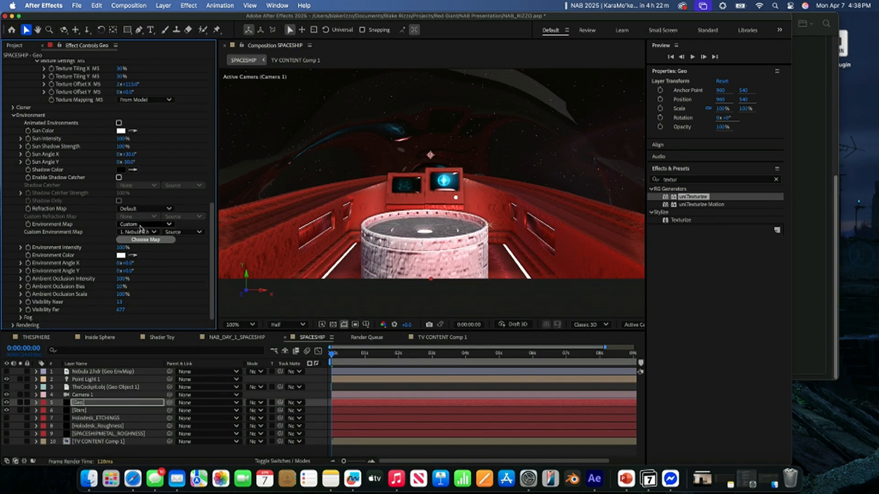
pyautogui.click(143, 210)
pyautogui.click(140, 239)
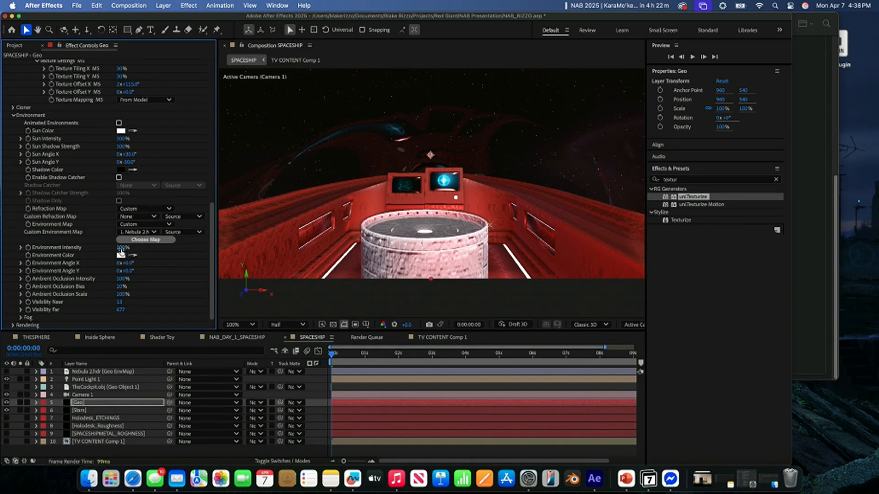
# - Set Geo's sun angles to X -43° and Y -110°, rotate the environment angle X to 39°, and adjust environment angle Y
pyautogui.moveTo(129, 156); pyautogui.dragTo(89, 162)
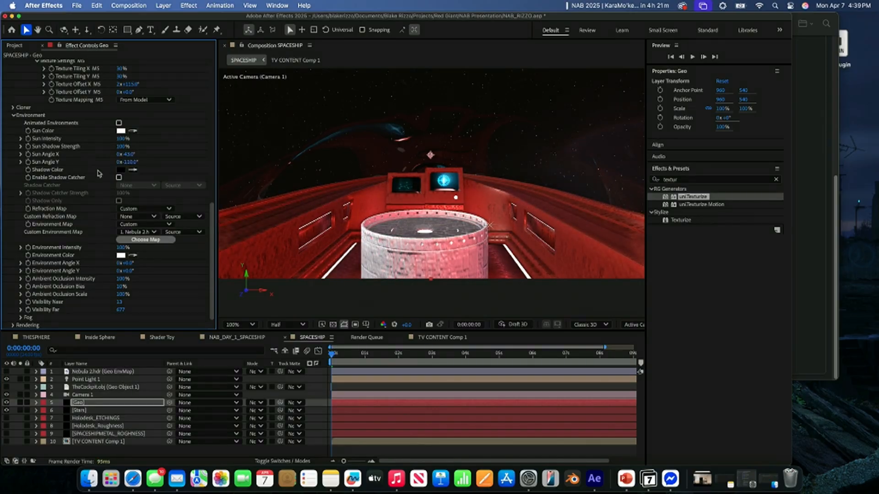
pyautogui.moveTo(129, 263); pyautogui.dragTo(147, 266)
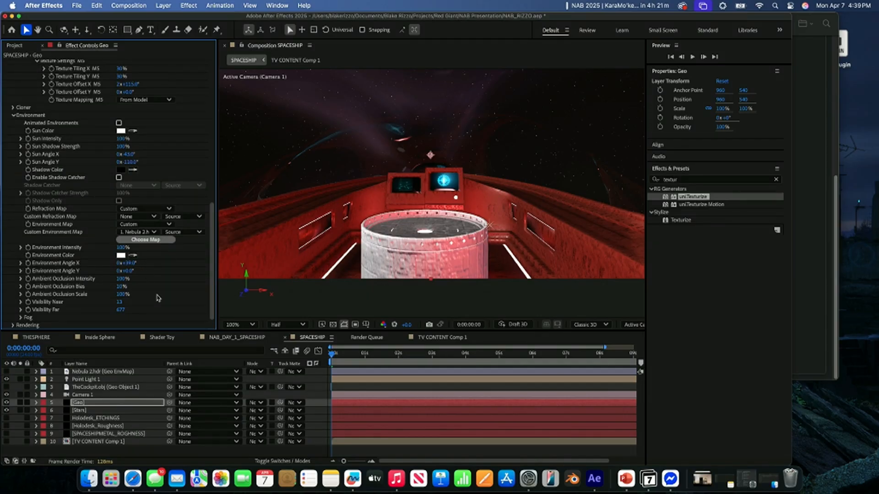
pyautogui.moveTo(128, 271)
pyautogui.mouseDown()
pyautogui.moveTo(147, 272)
pyautogui.moveTo(127, 272)
pyautogui.mouseUp()
# - Change Material M5's base color to dark grey 494949
pyautogui.scroll(10, 96, 244)
pyautogui.click(121, 243)
pyautogui.moveTo(326, 228); pyautogui.dragTo(241, 270)
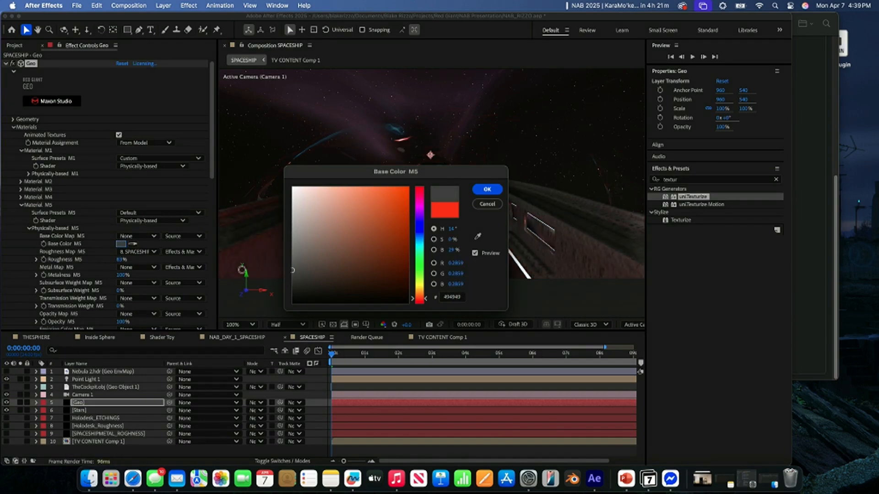
pyautogui.click(486, 190)
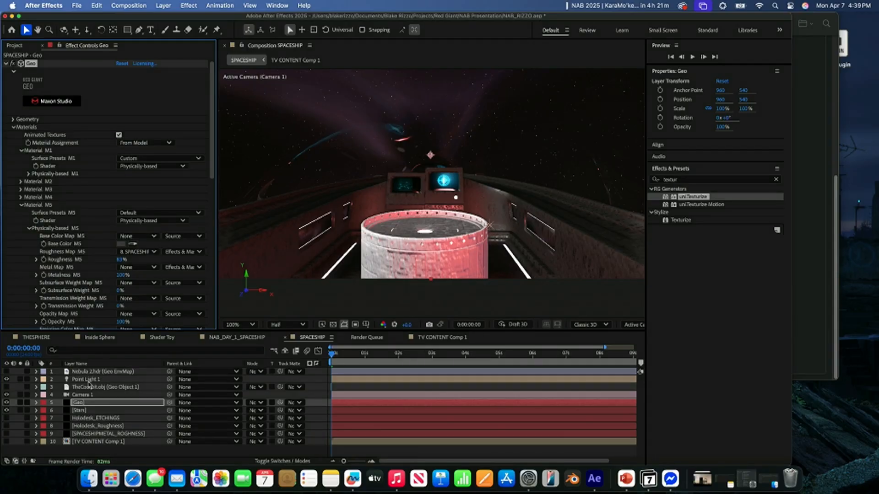
# - Set Camera 1's X rotation to -3° and its position to 998, 525, -824
pyautogui.click(80, 380)
pyautogui.click(36, 380)
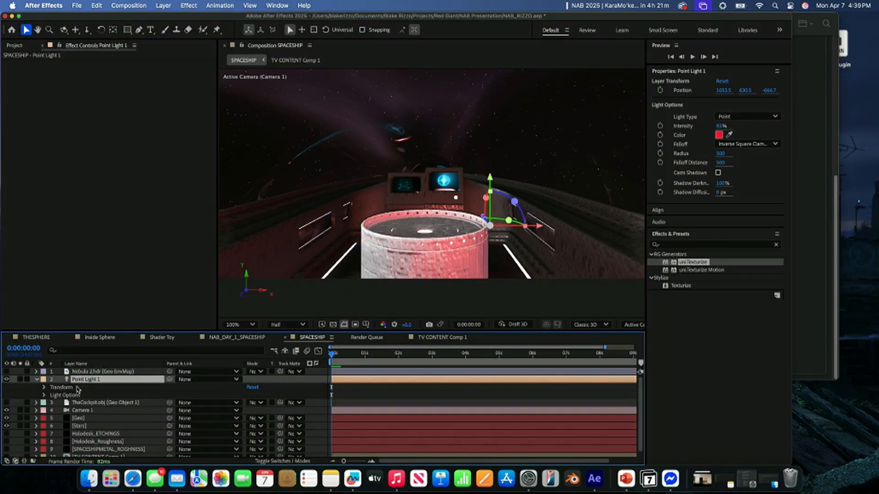
pyautogui.click(76, 410)
pyautogui.click(36, 411)
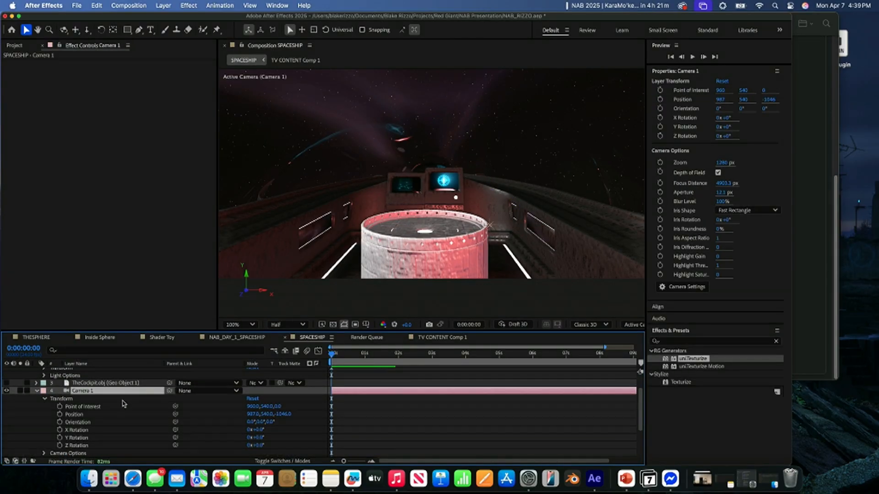
pyautogui.moveTo(259, 428); pyautogui.dragTo(256, 429)
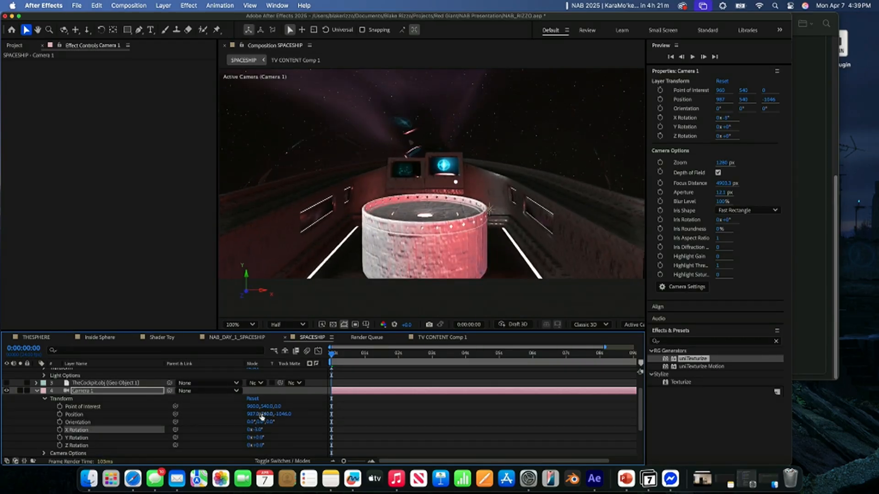
pyautogui.moveTo(264, 416); pyautogui.dragTo(380, 410)
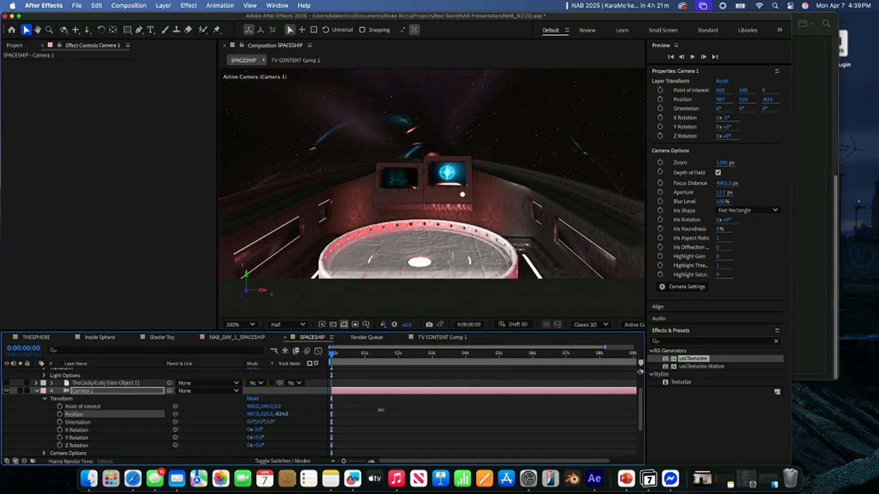
pyautogui.moveTo(253, 413)
pyautogui.mouseDown()
pyautogui.moveTo(123, 415)
pyautogui.moveTo(355, 420)
pyautogui.moveTo(145, 409)
pyautogui.moveTo(323, 412)
pyautogui.moveTo(261, 413)
pyautogui.mouseUp()
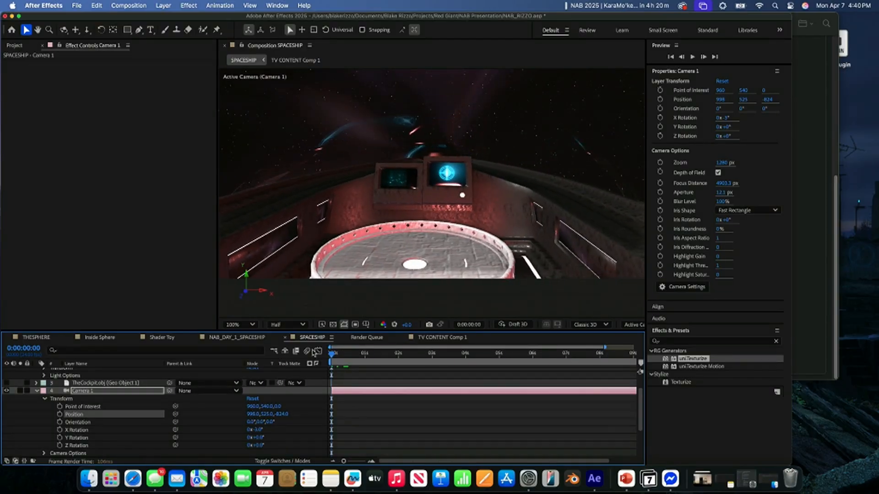
pyautogui.click(38, 392)
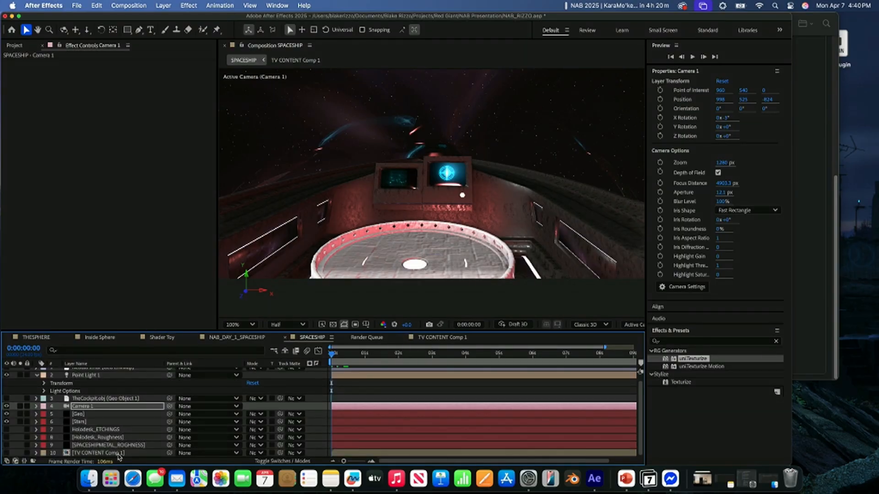
# - Look through the project's open compositions and the render queue
pyautogui.click(87, 339)
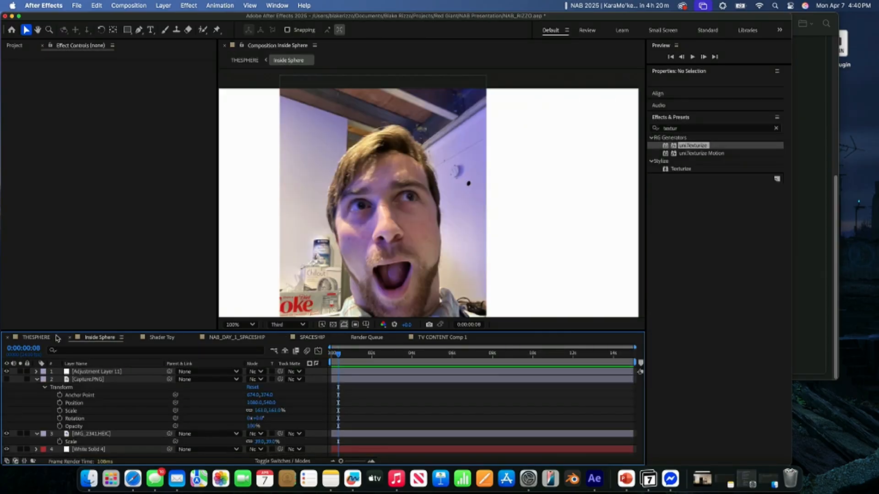
pyautogui.click(170, 337)
pyautogui.click(236, 338)
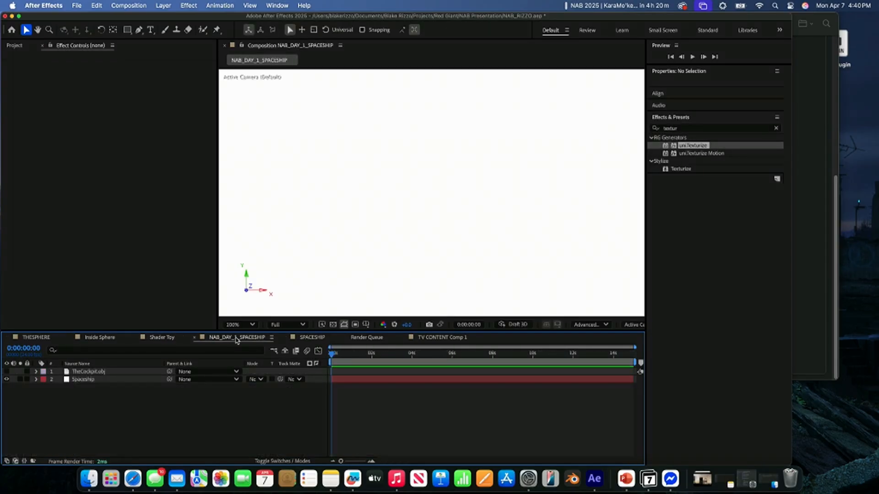
pyautogui.click(311, 338)
pyautogui.click(442, 337)
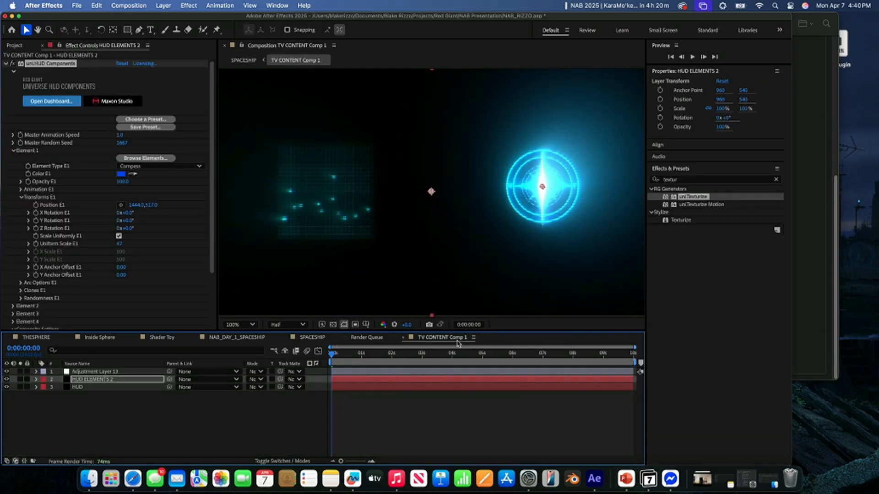
pyautogui.click(363, 339)
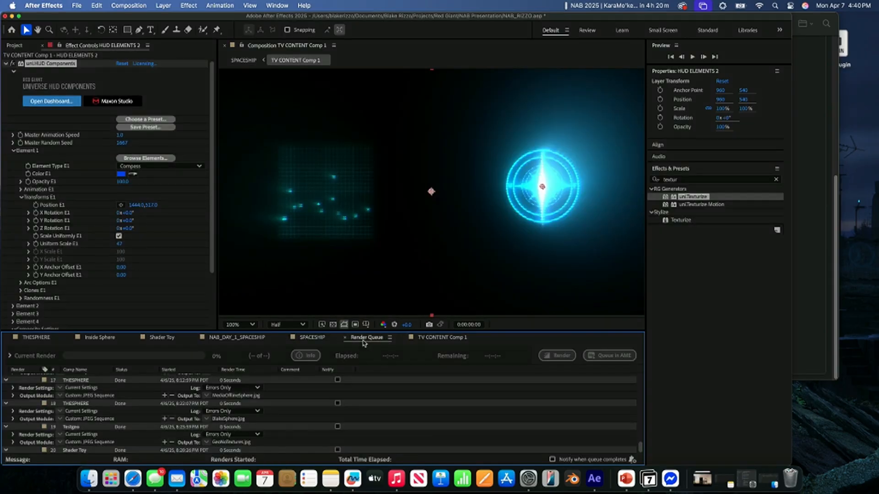
pyautogui.click(303, 338)
pyautogui.click(252, 339)
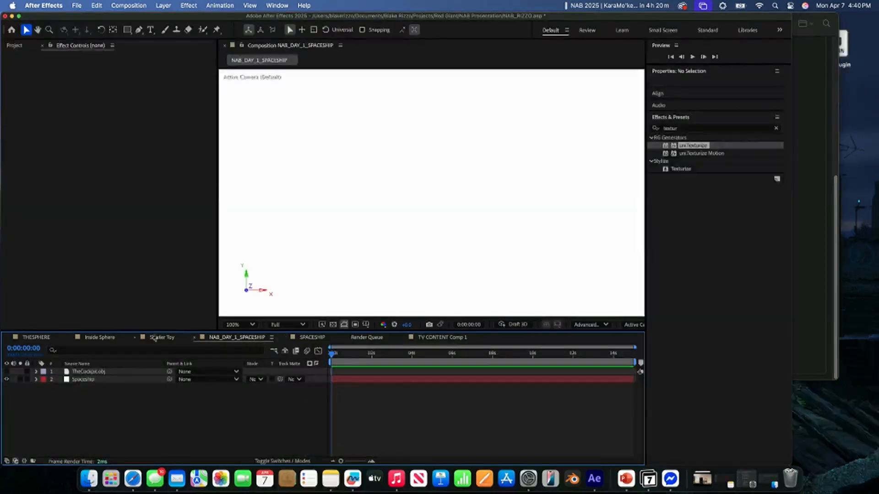
pyautogui.click(401, 339)
# - Create a new 2160 x 1080 px composition at 24 fps with a 15-second duration
pyautogui.click(129, 6)
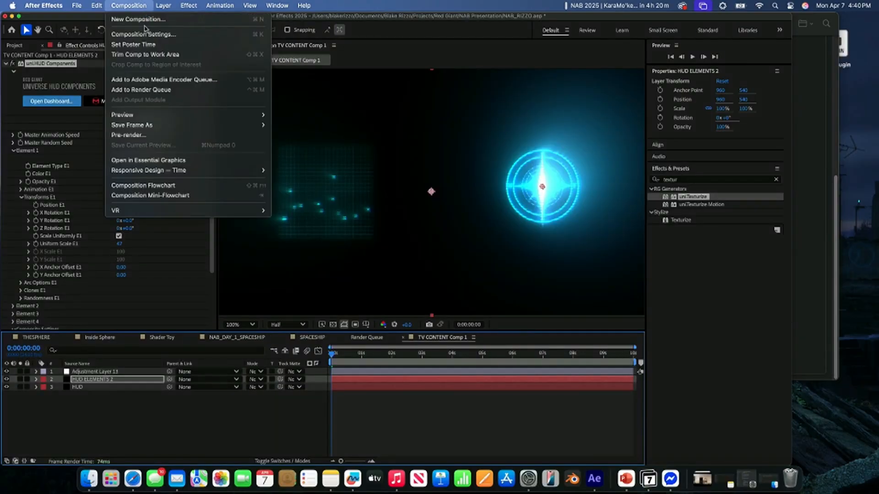
pyautogui.click(144, 22)
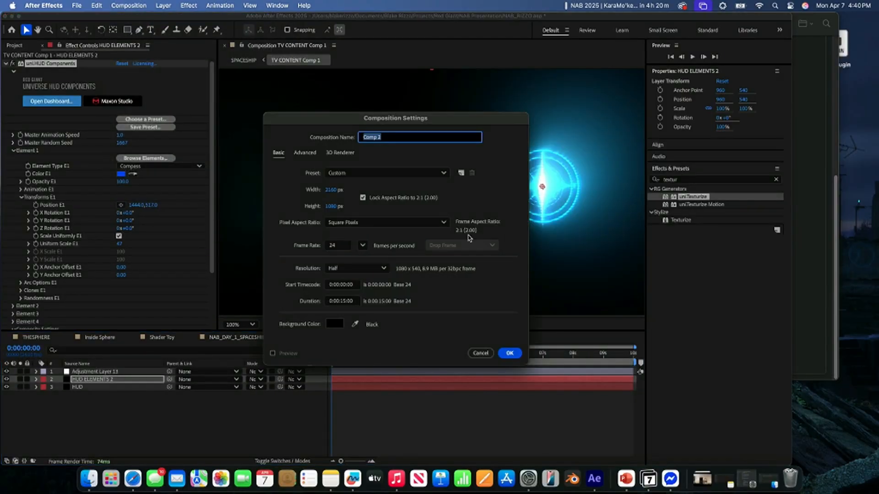
pyautogui.press('Return')
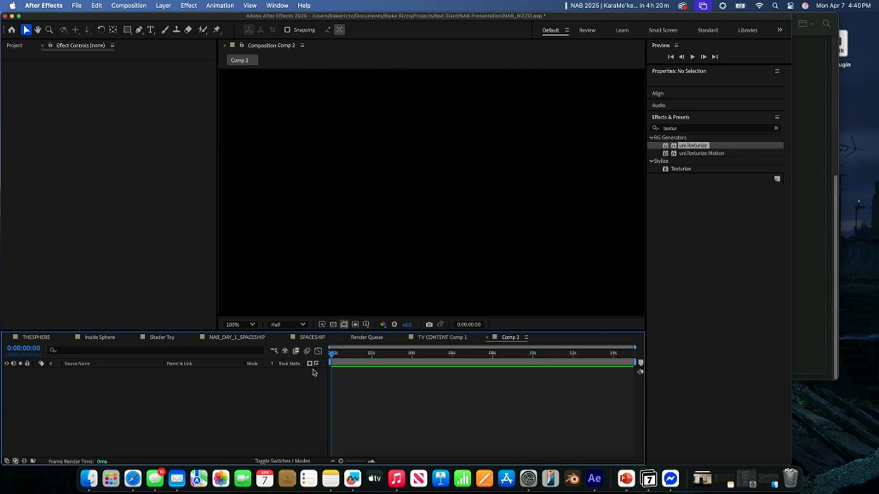
# - Add a black comp-sized solid to the new composition and apply the Geo effect to it
pyautogui.rightClick(300, 386)
pyautogui.moveTo(348, 345)
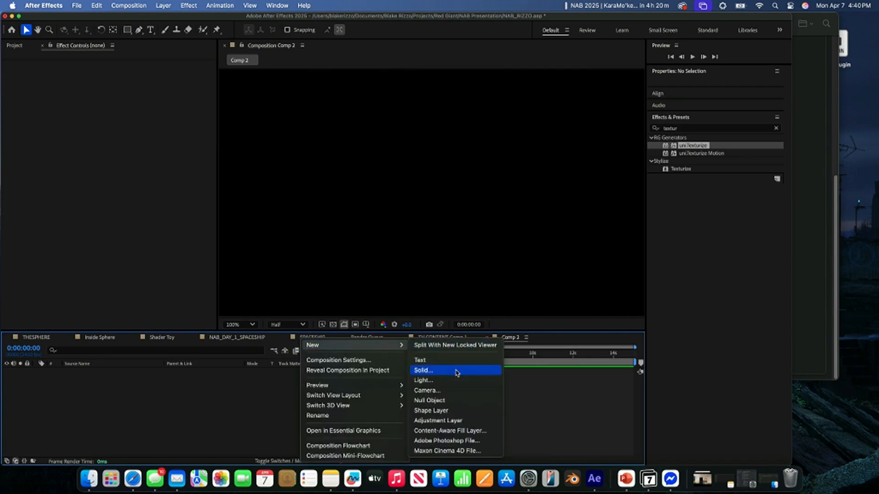
pyautogui.click(426, 371)
pyautogui.press('Return')
pyautogui.hotkey('ctrl', 'space')
pyautogui.write('geo')
pyautogui.press('Return')
pyautogui.scroll(-10, 103, 203)
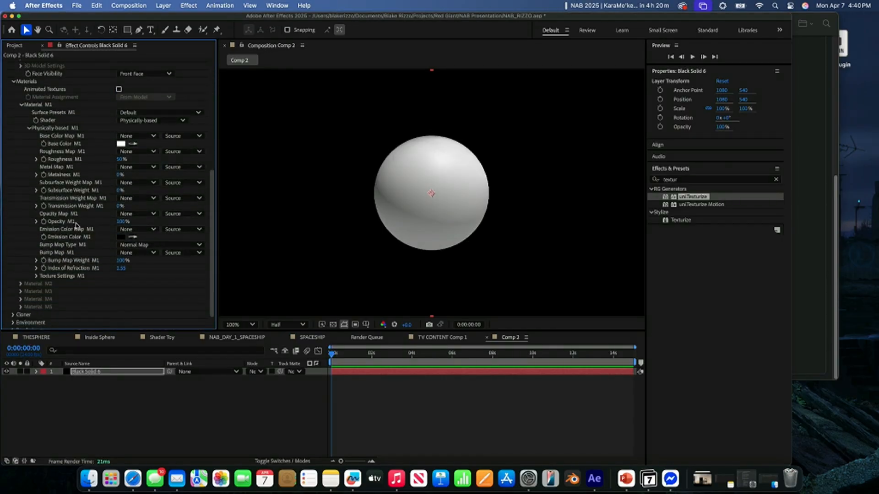
# - Create a second solid layer named CLOUDS
pyautogui.click(71, 424)
pyautogui.rightClick(71, 425)
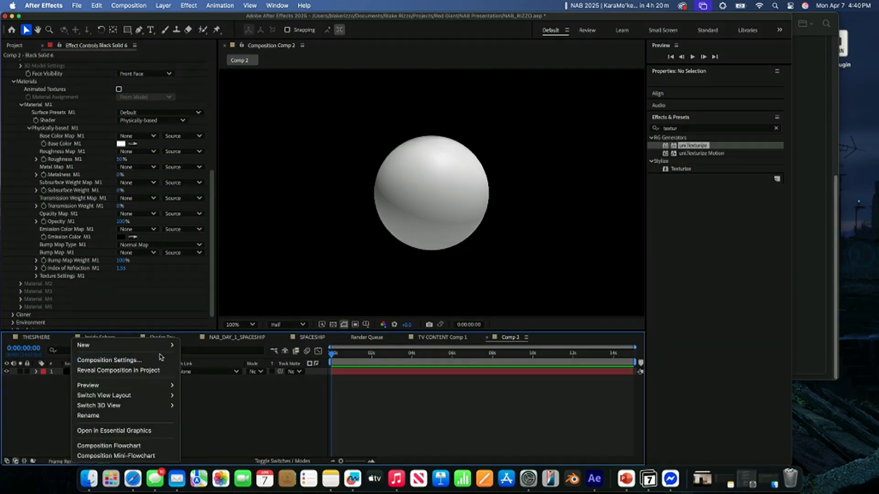
pyautogui.moveTo(168, 346)
pyautogui.click(218, 372)
pyautogui.write('D')
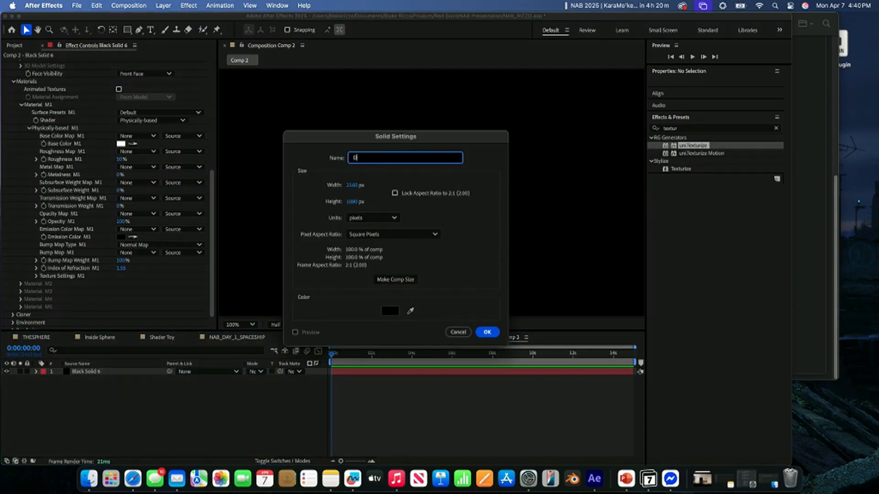
pyautogui.write('LOUDS')
pyautogui.press('Return')
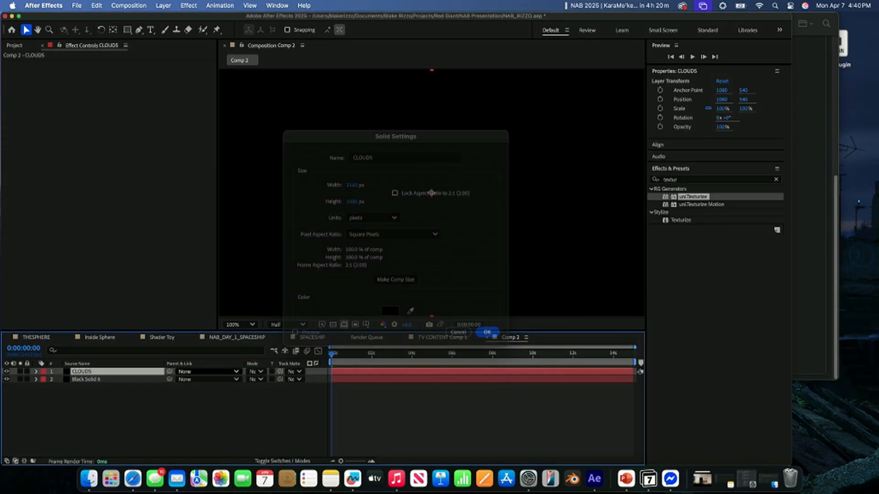
# - Apply the Fractal Noise effect to the CLOUDS layer
pyautogui.hotkey('ctrl', 'space')
pyautogui.write('CLOUD')
pyautogui.press('BackSpace')
pyautogui.press('BackSpace')
pyautogui.press('BackSpace')
pyautogui.press('BackSpace')
pyautogui.press('BackSpace')
pyautogui.write('frac')
pyautogui.press('Return')
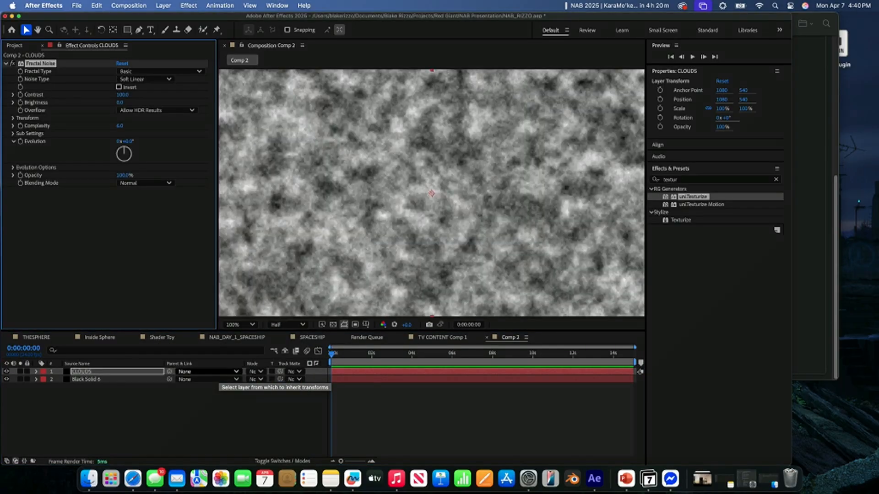
# - Move the CLOUDS layer beneath the Geo solid and hide it
pyautogui.moveTo(91, 371); pyautogui.dragTo(132, 392)
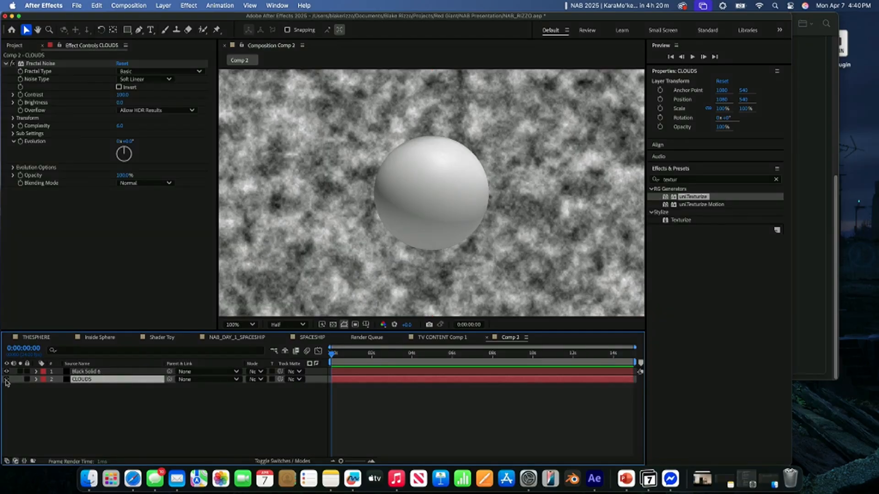
pyautogui.click(6, 379)
# - Assign the CLOUDS layer as Material M1's opacity map in the Geo effect on the black solid
pyautogui.click(74, 371)
pyautogui.scroll(-10, 97, 255)
pyautogui.scroll(-3, 97, 255)
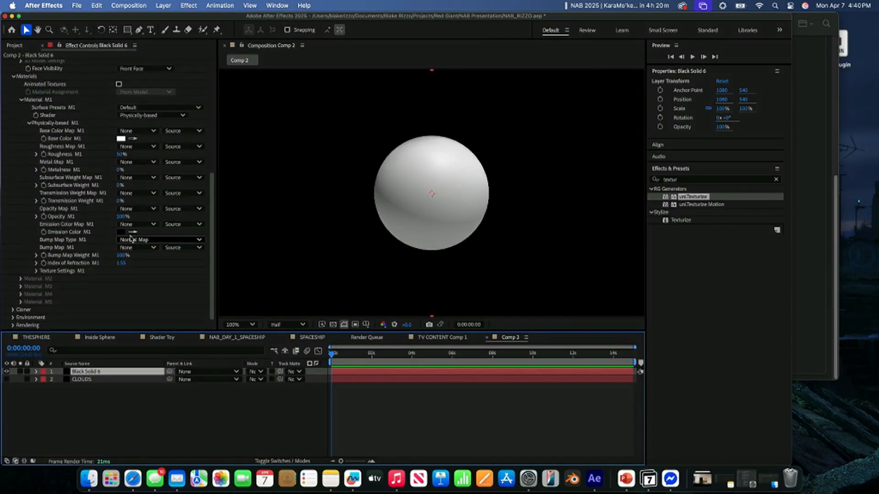
pyautogui.click(128, 224)
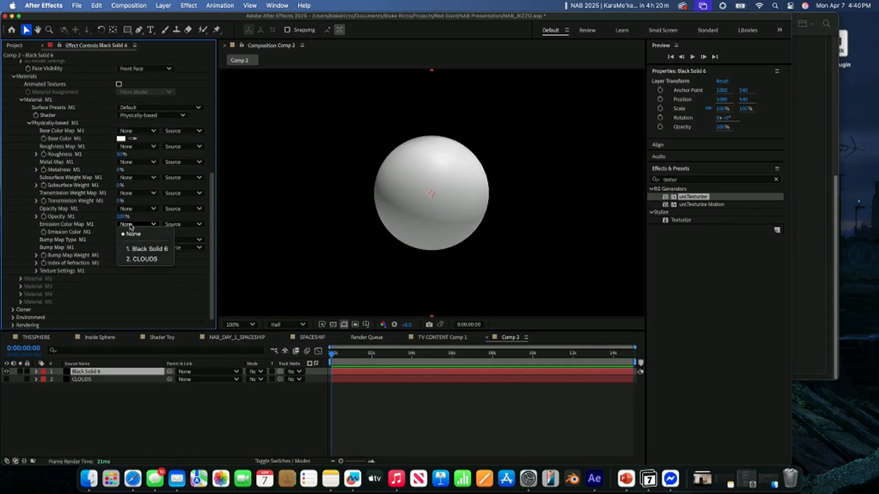
pyautogui.click(129, 212)
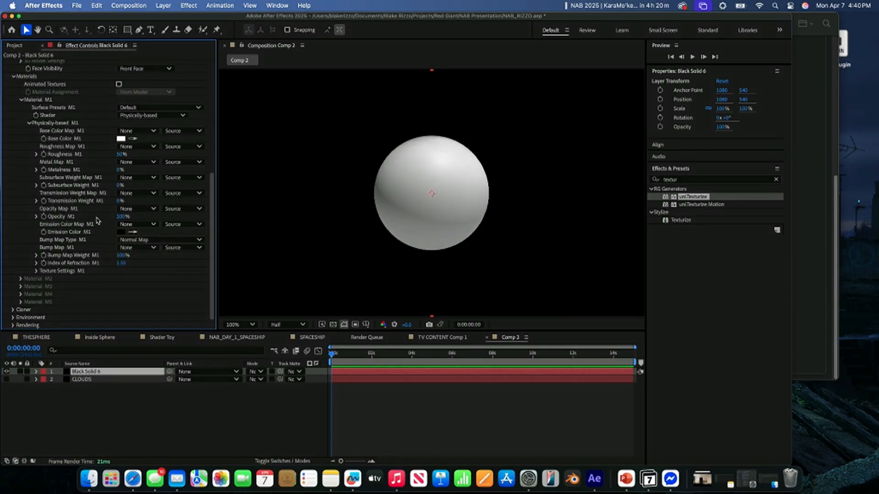
pyautogui.click(126, 209)
pyautogui.click(140, 244)
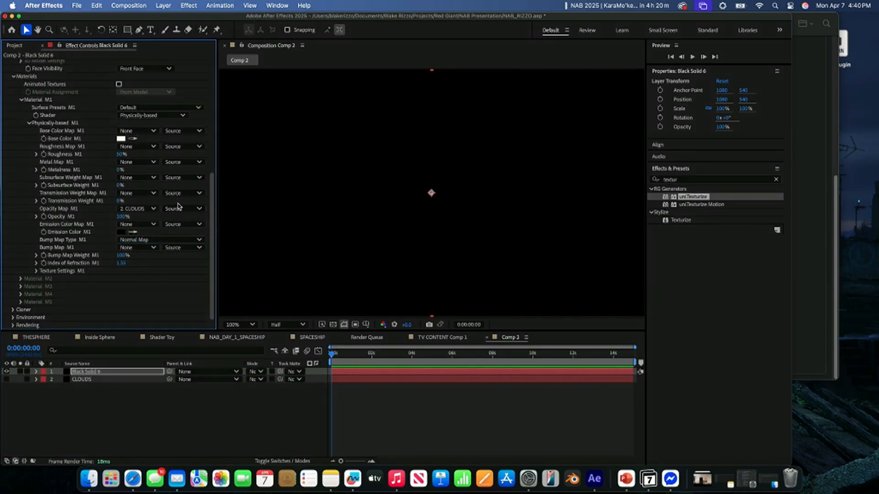
# - Set the source of Material M1's opacity map to Effects & Masks
pyautogui.click(178, 208)
pyautogui.click(184, 238)
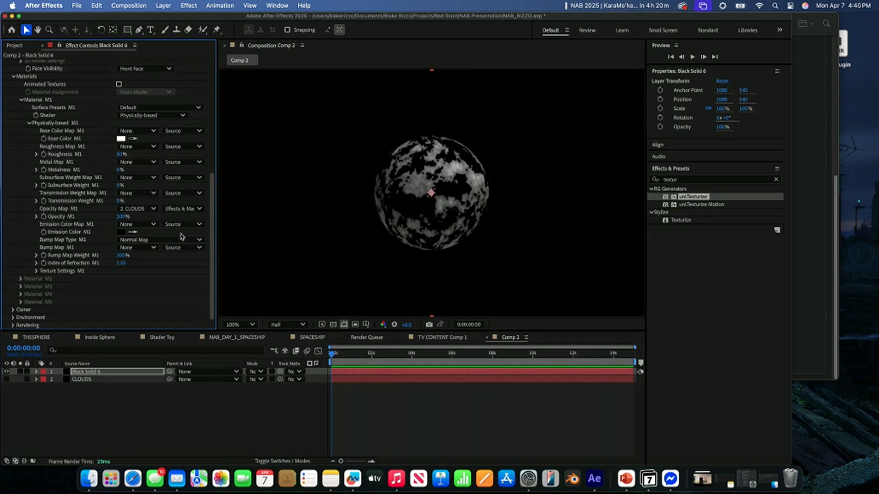
# - Set the sphere's face visibility to Both Faces and rotate the sphere slightly
pyautogui.scroll(3, 90, 268)
pyautogui.scroll(6, 90, 267)
pyautogui.click(147, 247)
pyautogui.click(146, 276)
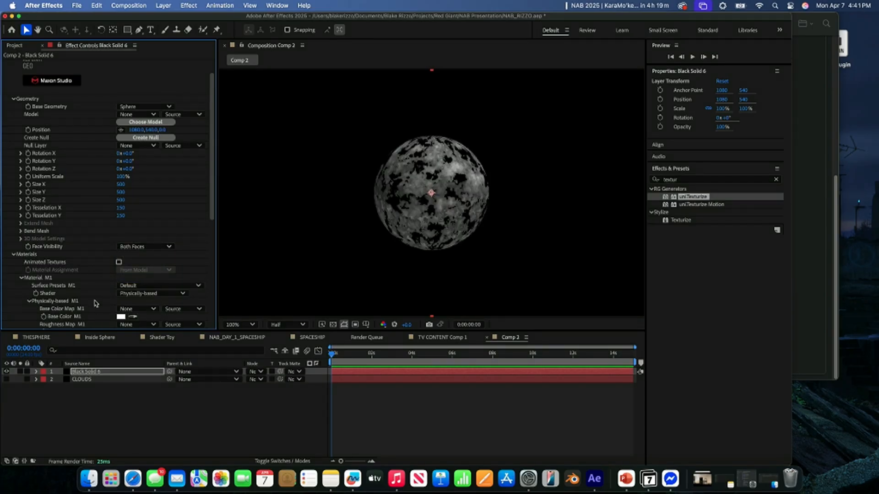
pyautogui.moveTo(132, 169)
pyautogui.mouseDown()
pyautogui.moveTo(170, 165)
pyautogui.moveTo(118, 164)
pyautogui.moveTo(129, 162)
pyautogui.mouseUp()
# - Try lower and higher Fractal Noise brightness values on the CLOUDS layer, finishing at -3.0
pyautogui.click(83, 379)
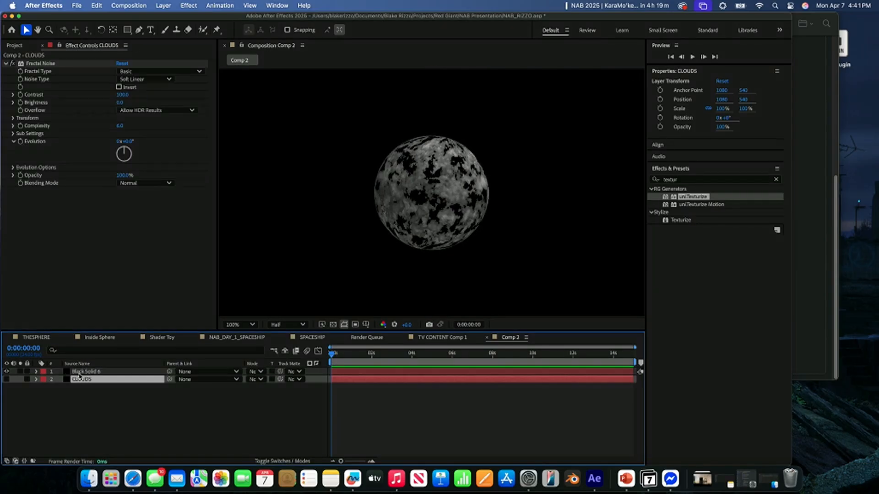
pyautogui.moveTo(121, 104); pyautogui.dragTo(125, 105)
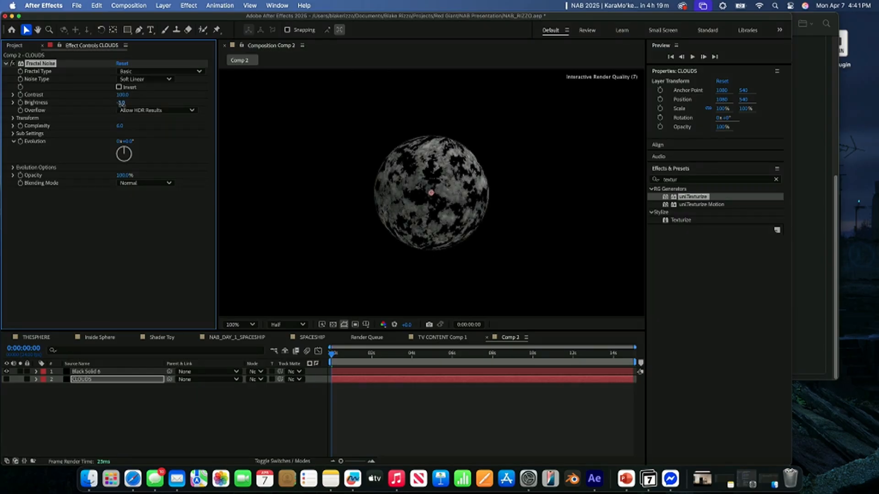
pyautogui.moveTo(121, 104); pyautogui.dragTo(109, 106)
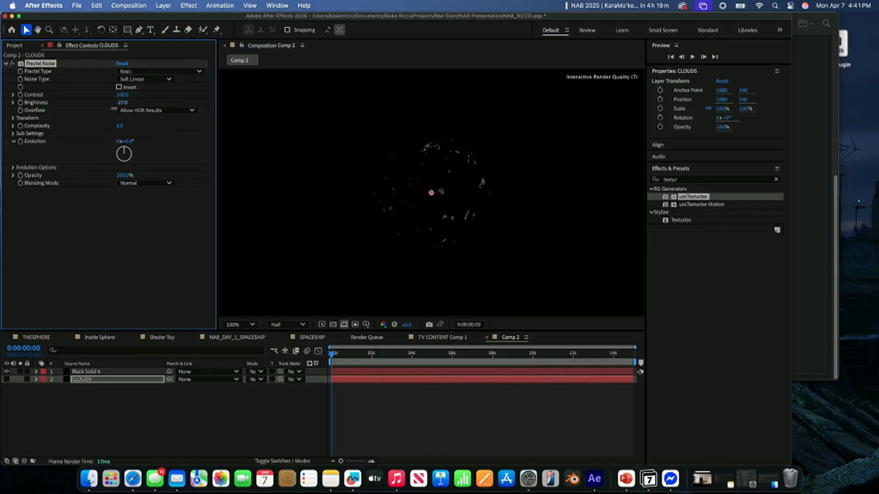
pyautogui.moveTo(122, 112); pyautogui.dragTo(180, 118)
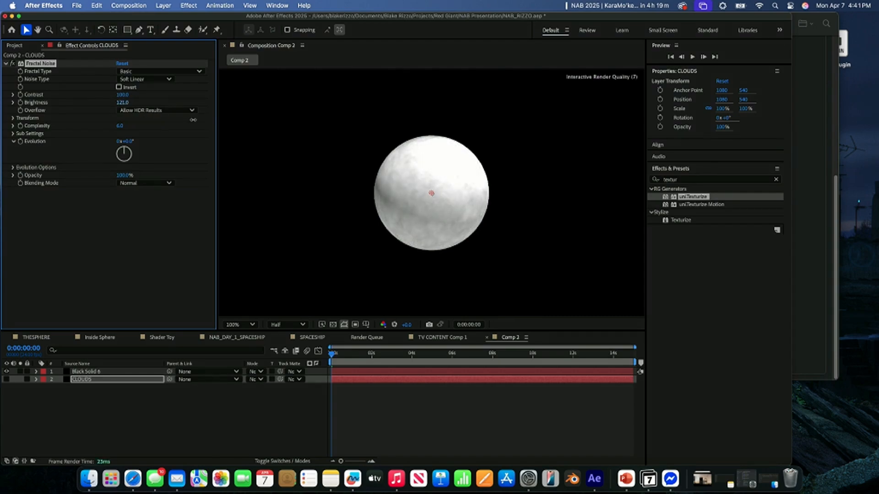
pyautogui.moveTo(186, 119); pyautogui.dragTo(139, 122)
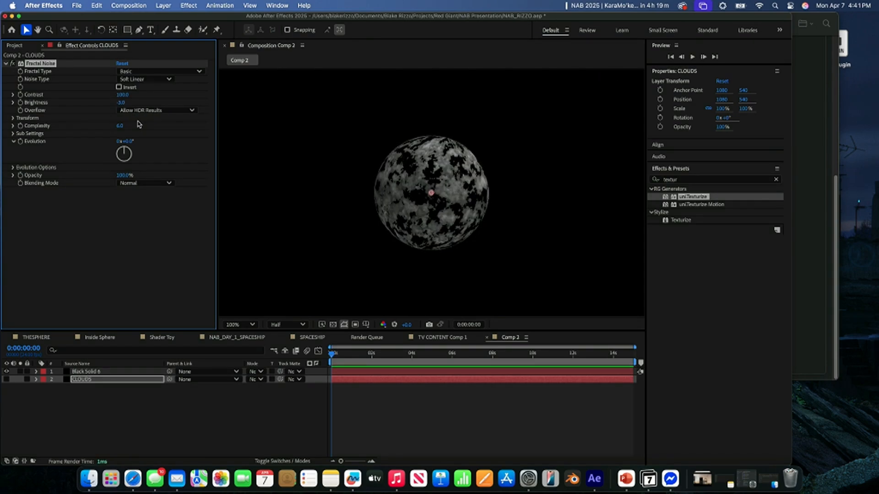
# - Switch to the PowerPoint presentation and look through the slides following the CG 101 TIP slide
pyautogui.click(626, 478)
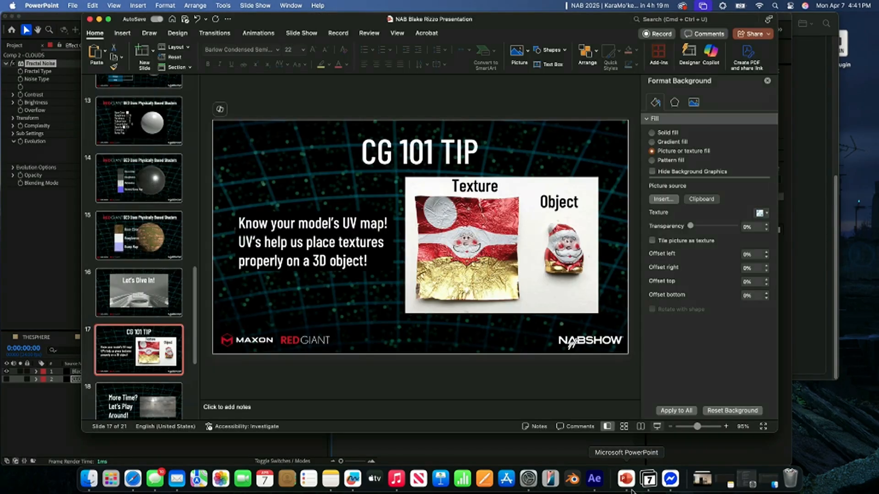
pyautogui.scroll(-4, 132, 334)
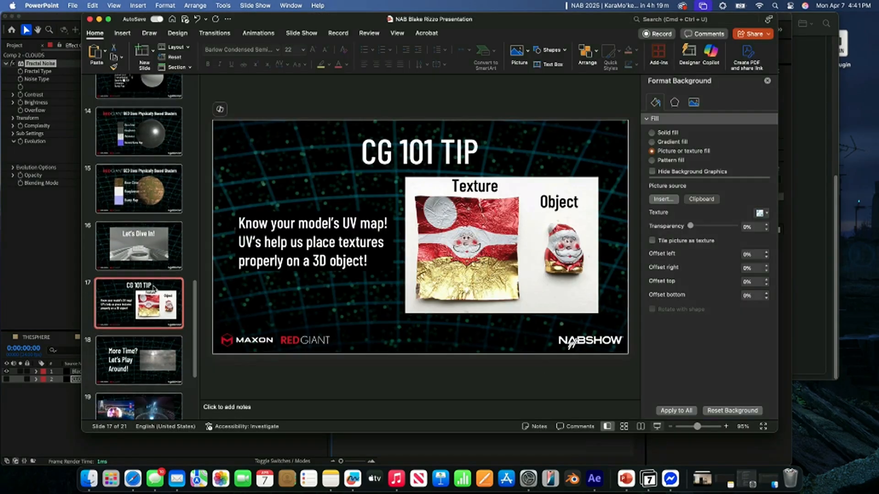